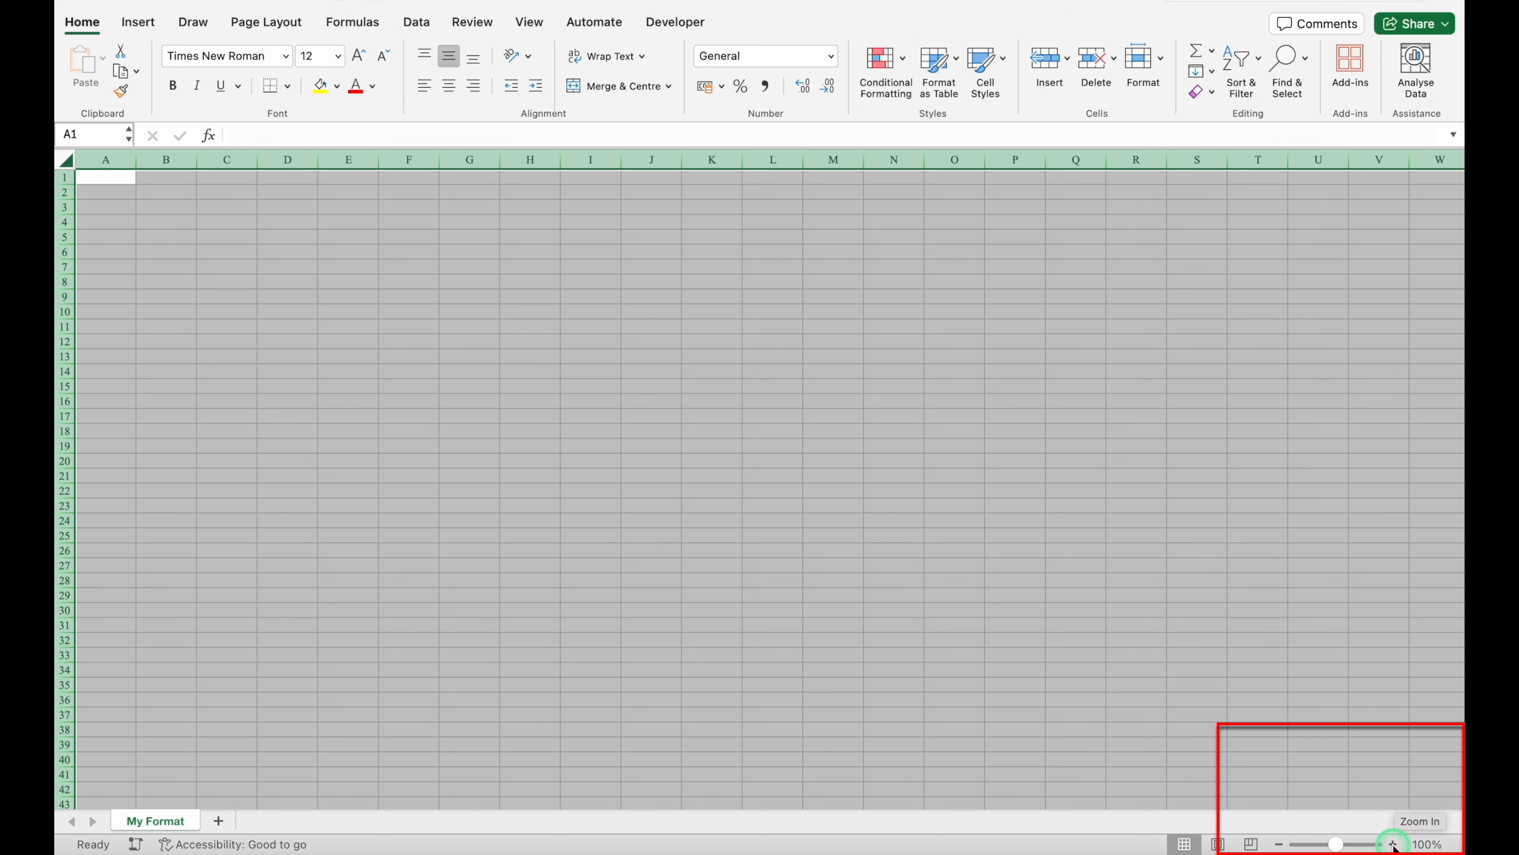
Step: Zoom the worksheet in to 270% and turn off middle vertical alignment for all cells
left_click(1394, 844)
left_click(1394, 844)
left_click(1394, 844)
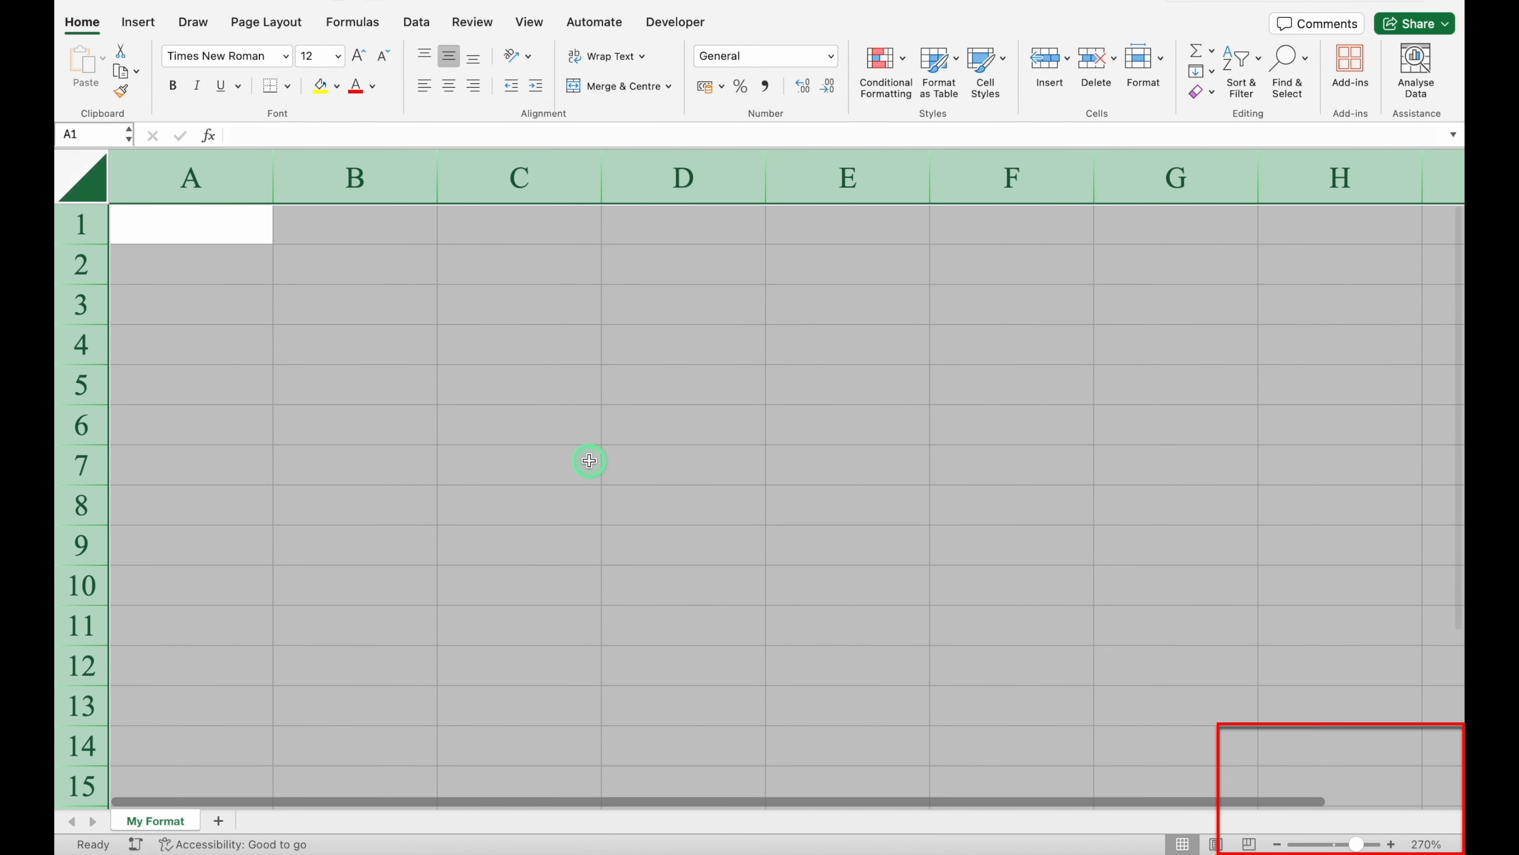
left_click(448, 60)
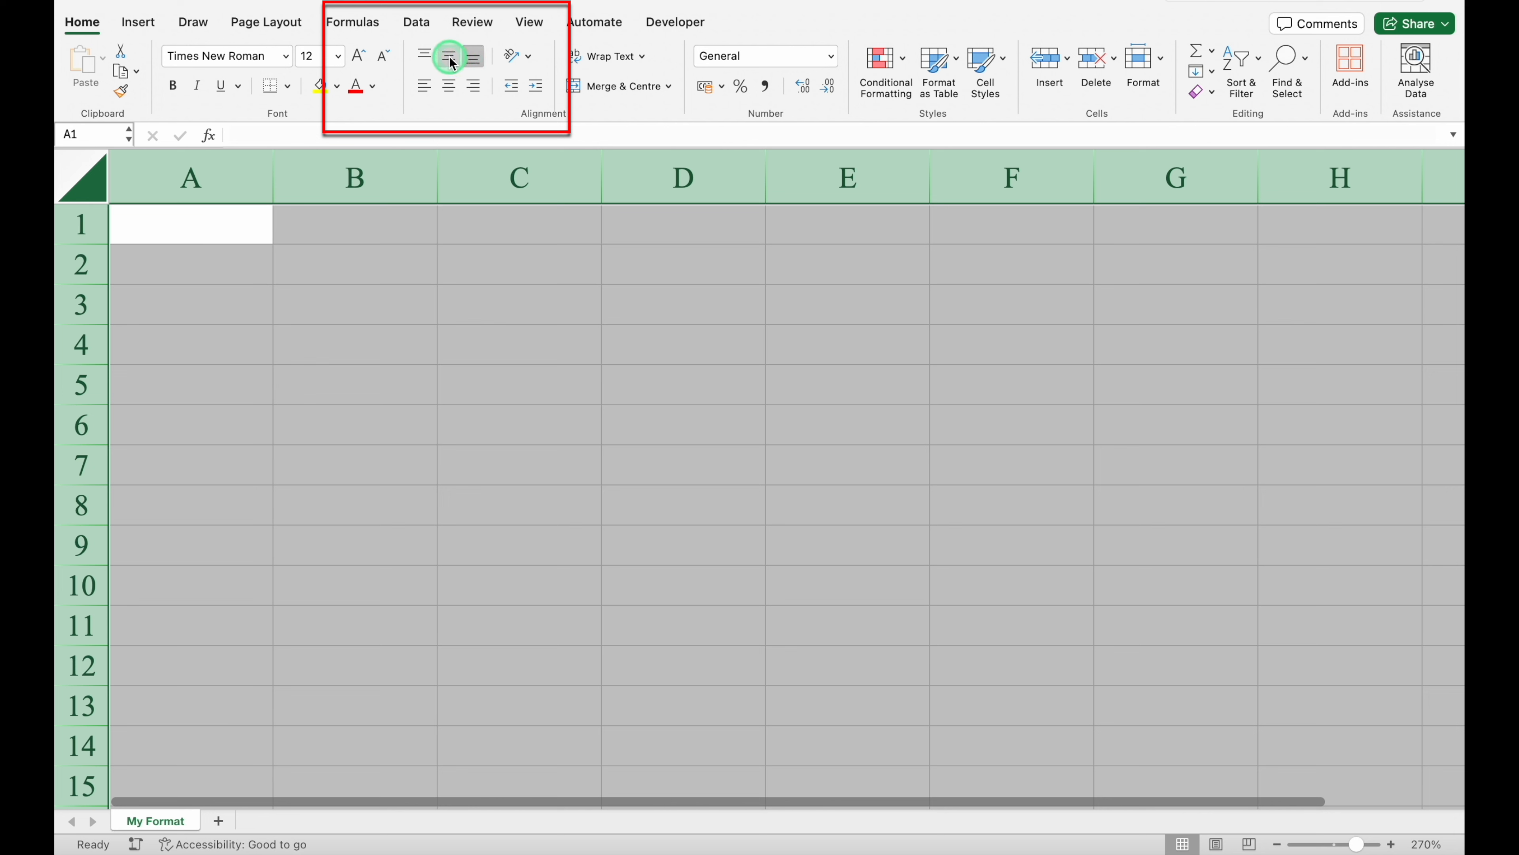
Step: Enter the text "Sl. No." in cell B2
left_click(336, 266)
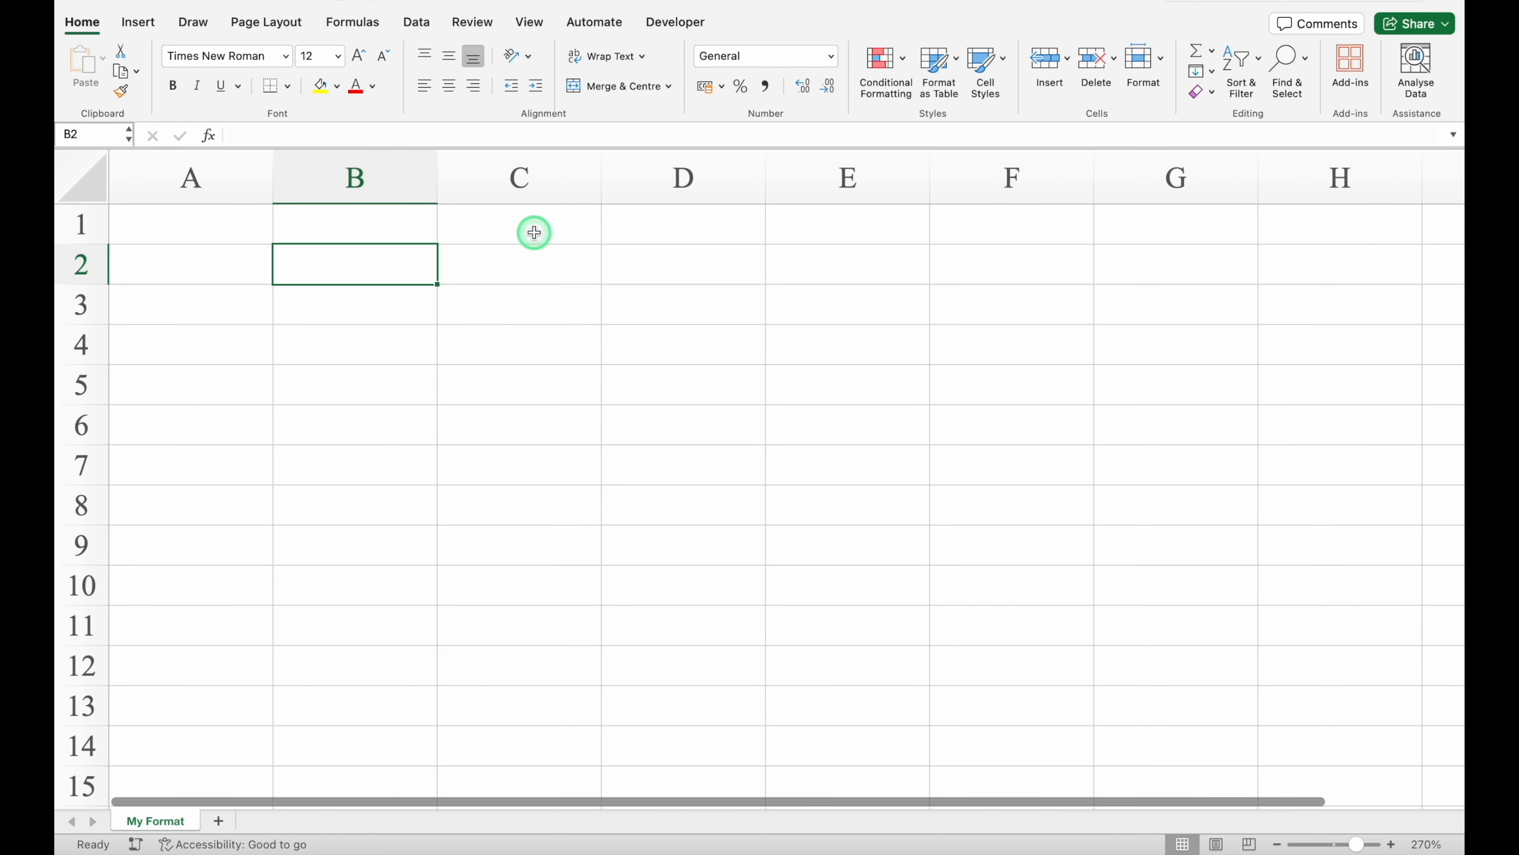
type("Sl. No.")
key("Return")
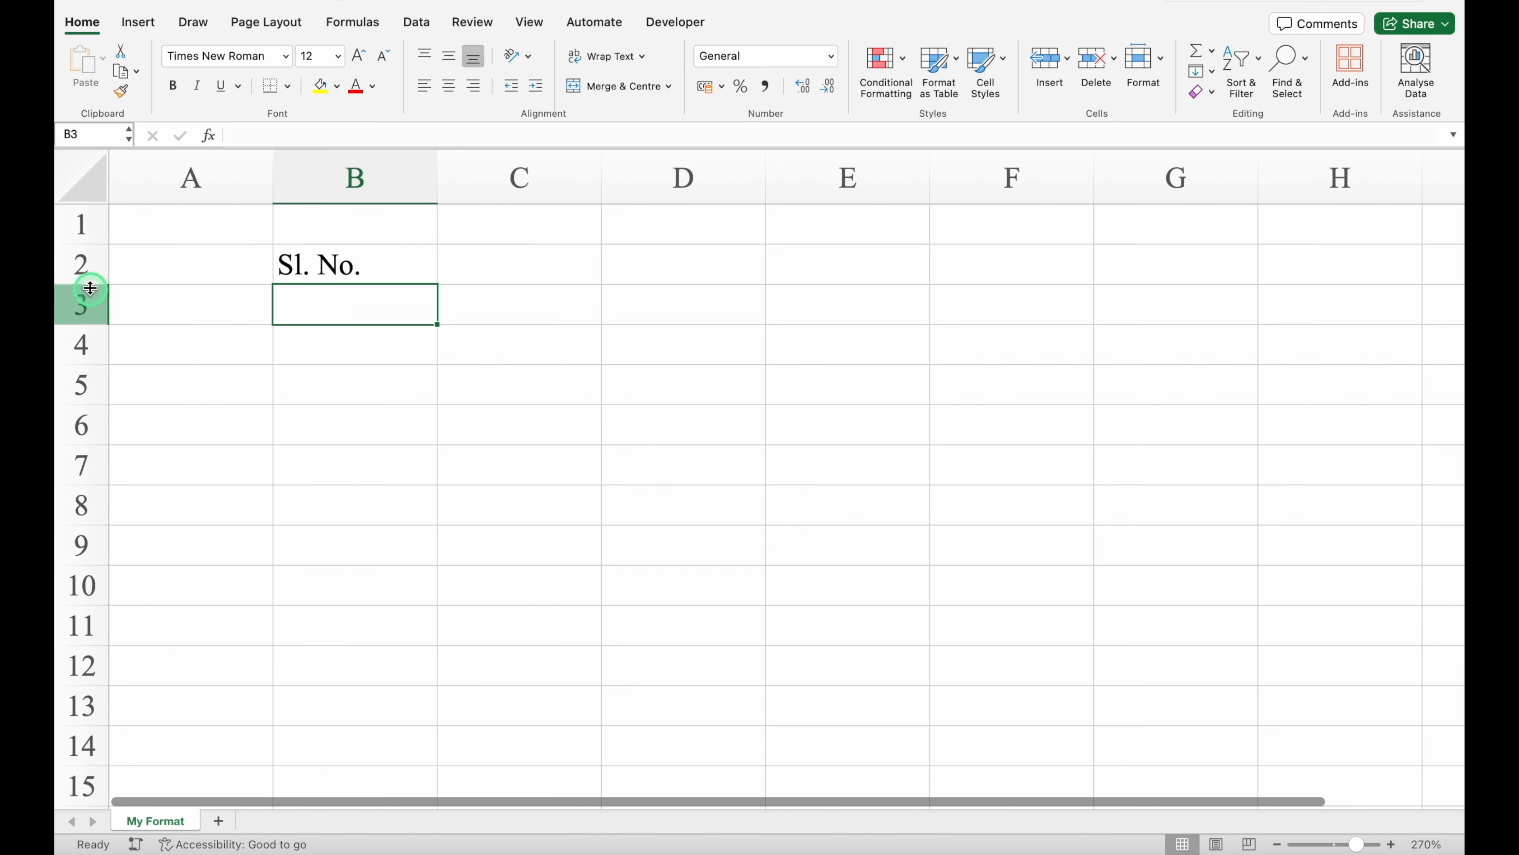
Step: Make row 2 about three times as tall and middle-align cell B2 vertically
left_click_drag(90, 284, 90, 359)
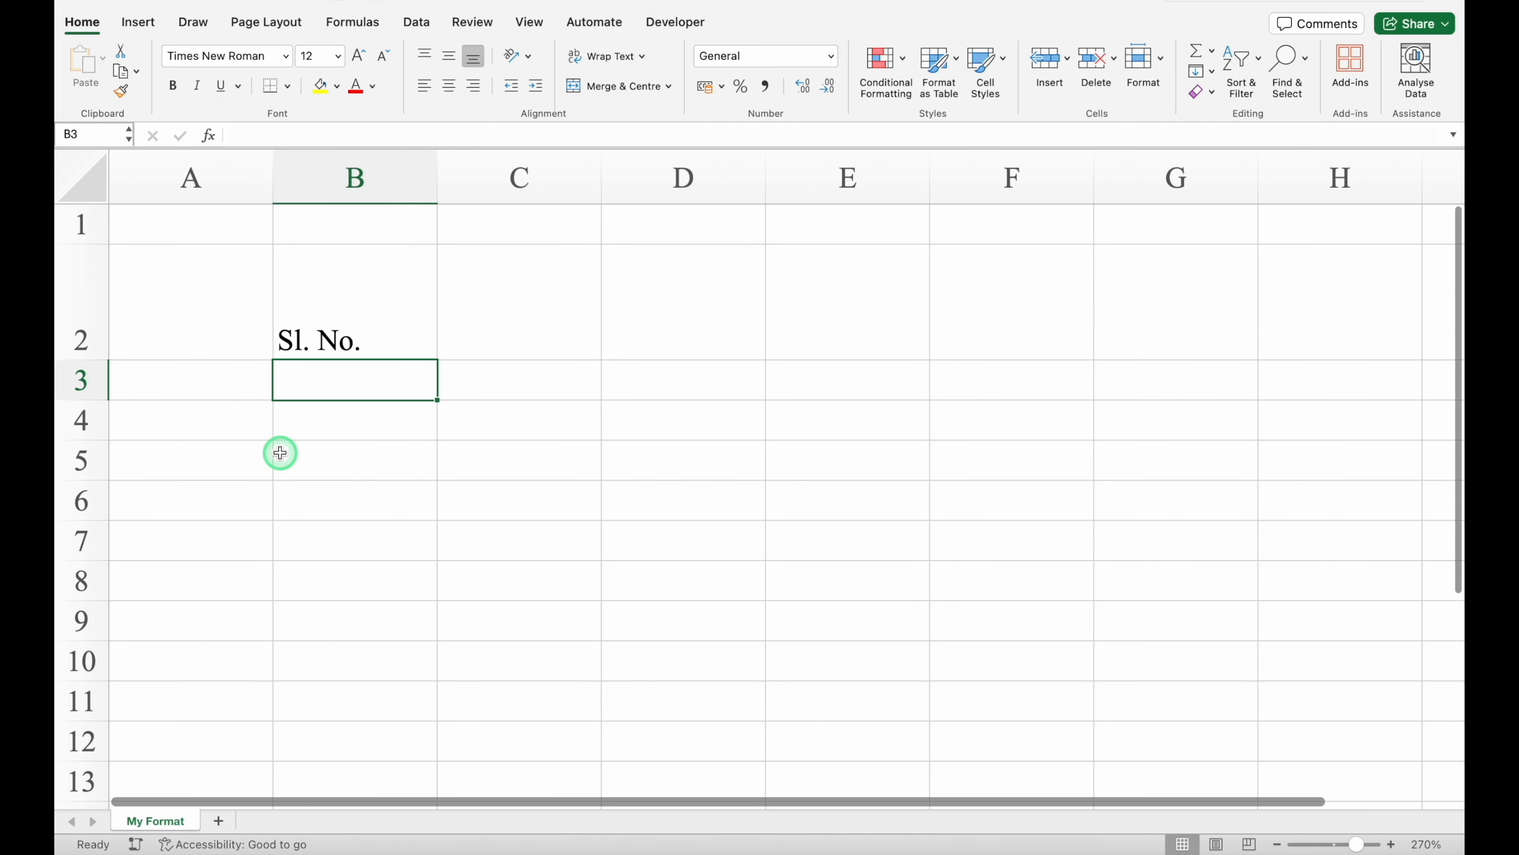
left_click(356, 313)
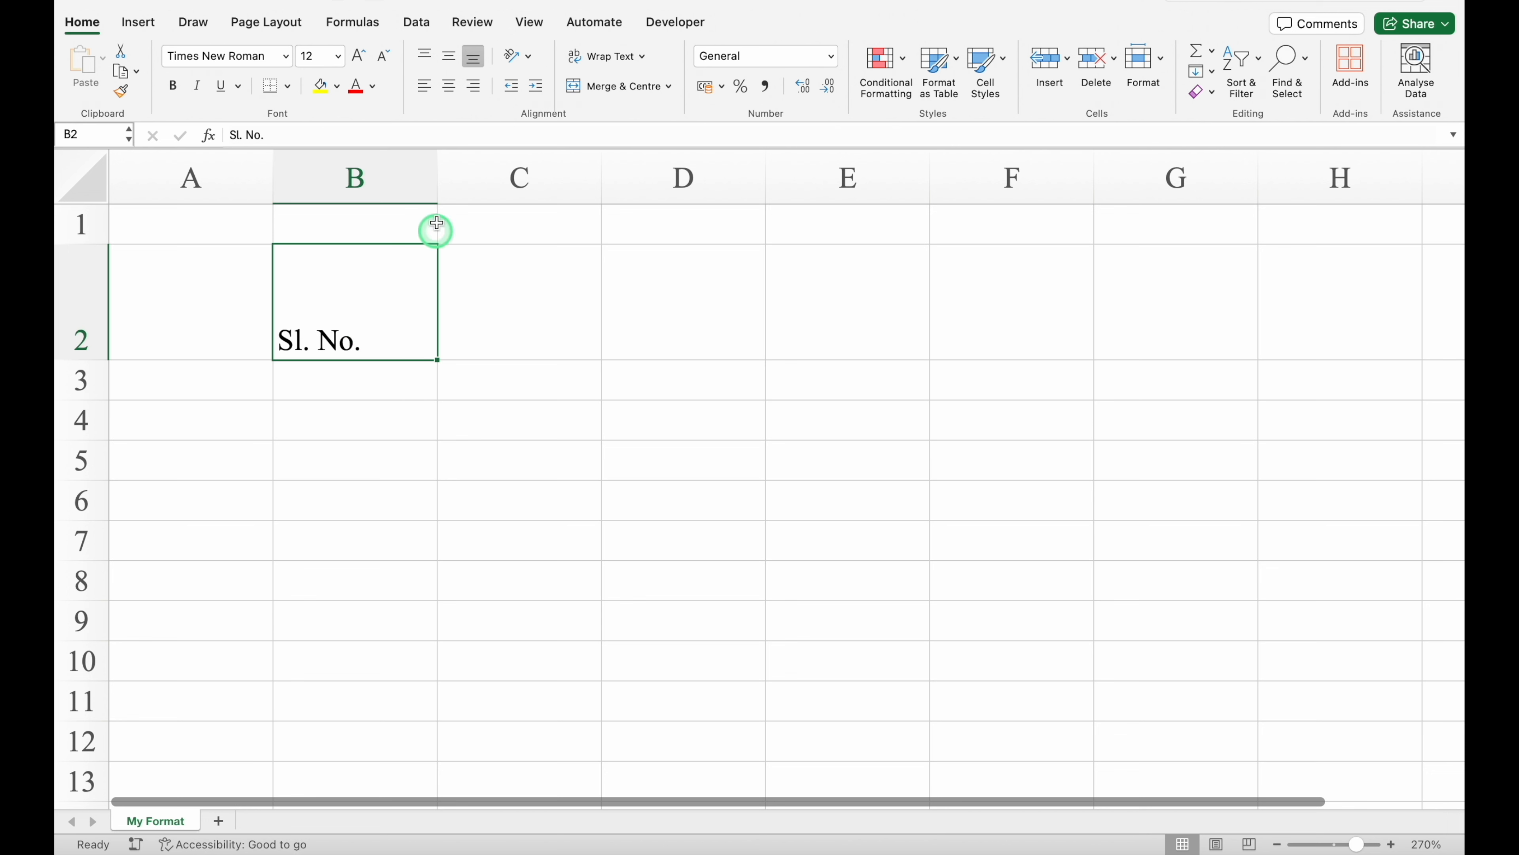
left_click(452, 62)
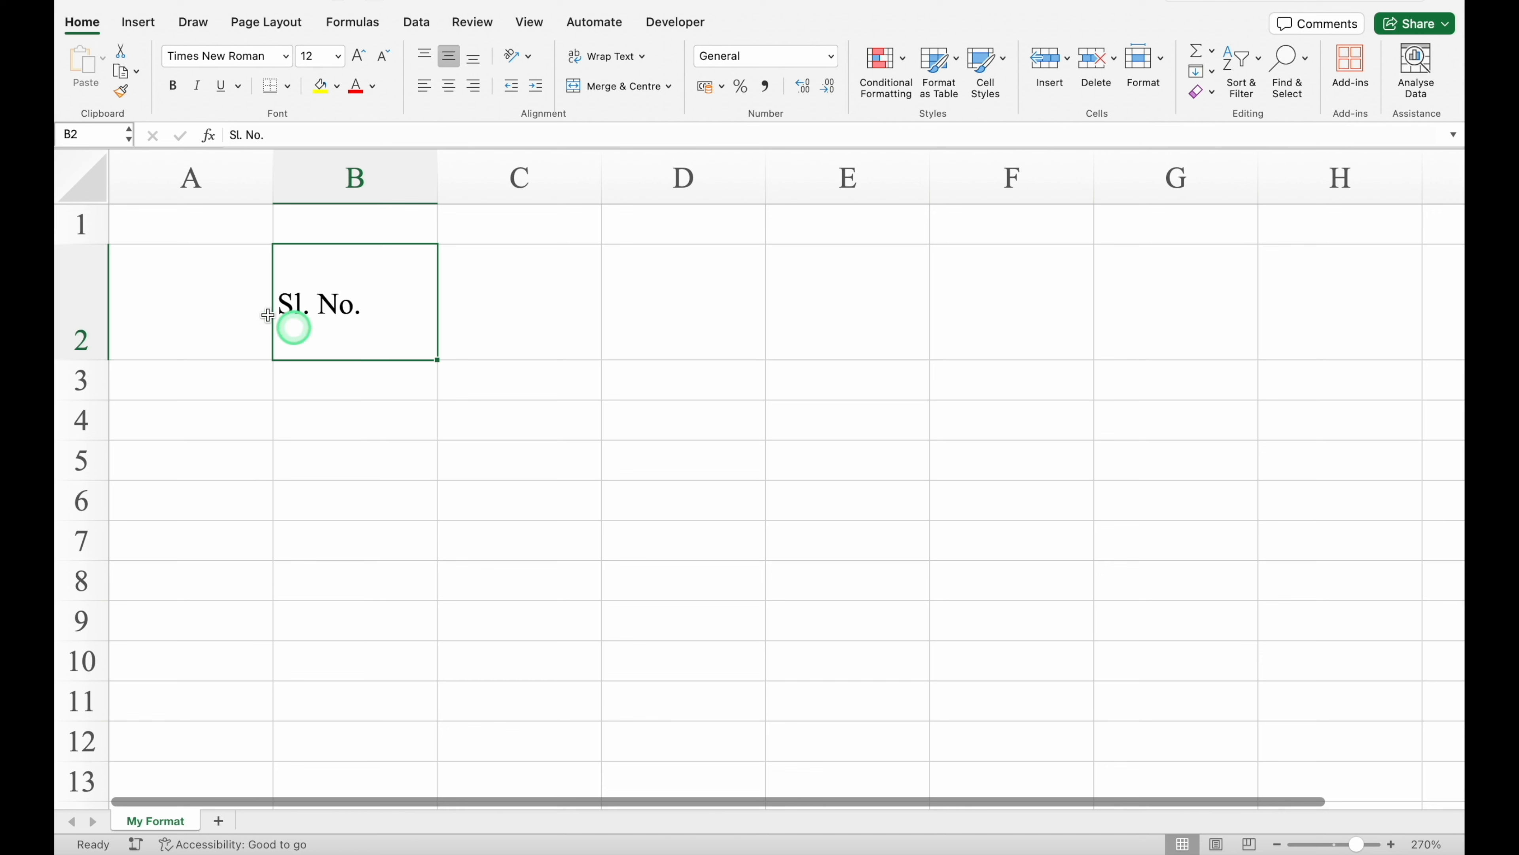
Step: Middle-align all cells of the sheet vertically and auto-fit the height of row 2
left_click(87, 174)
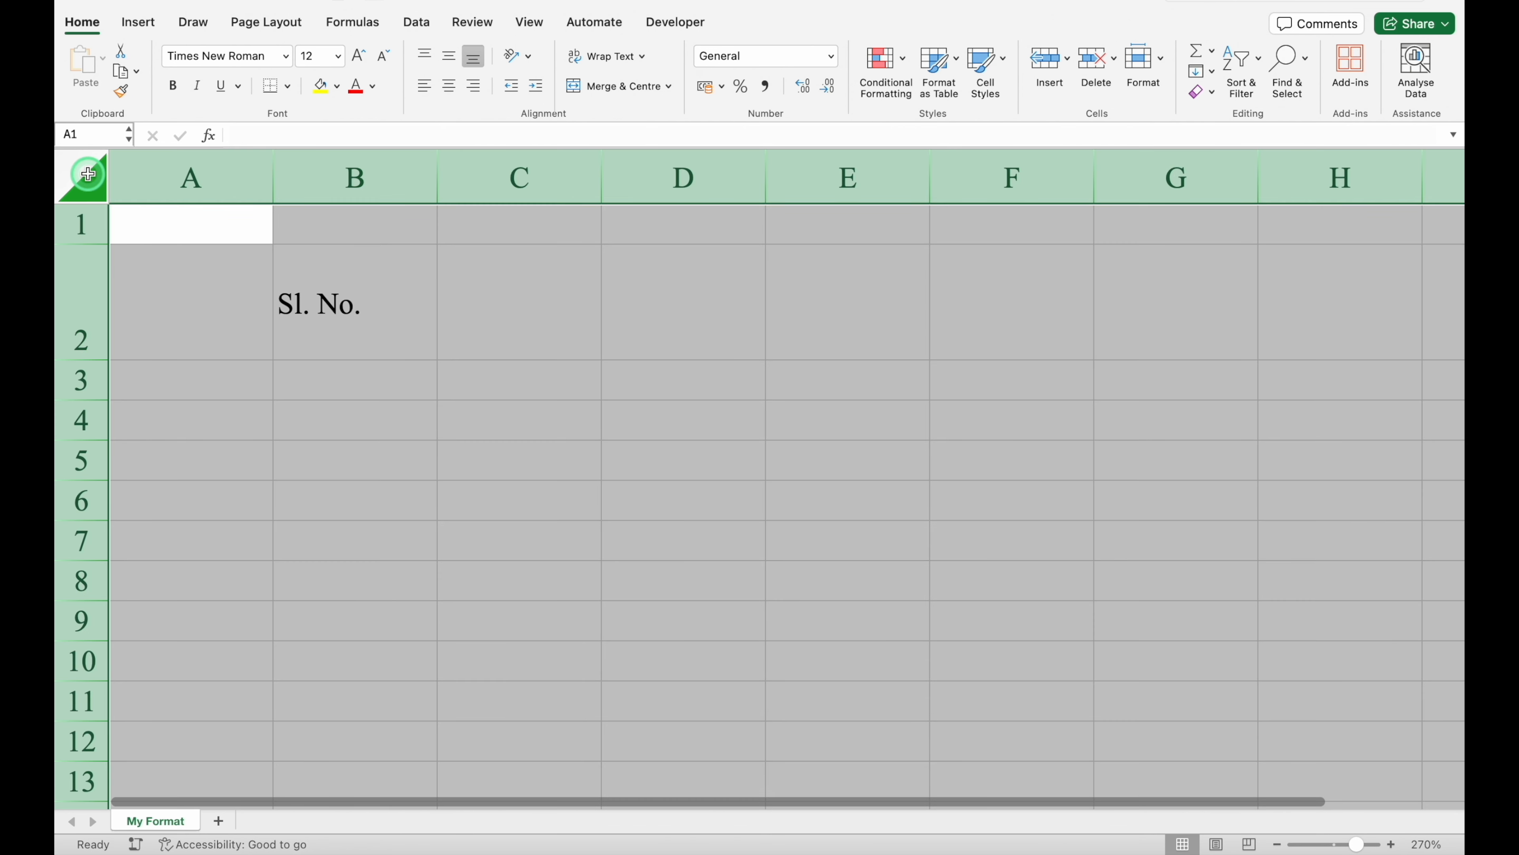
left_click(448, 56)
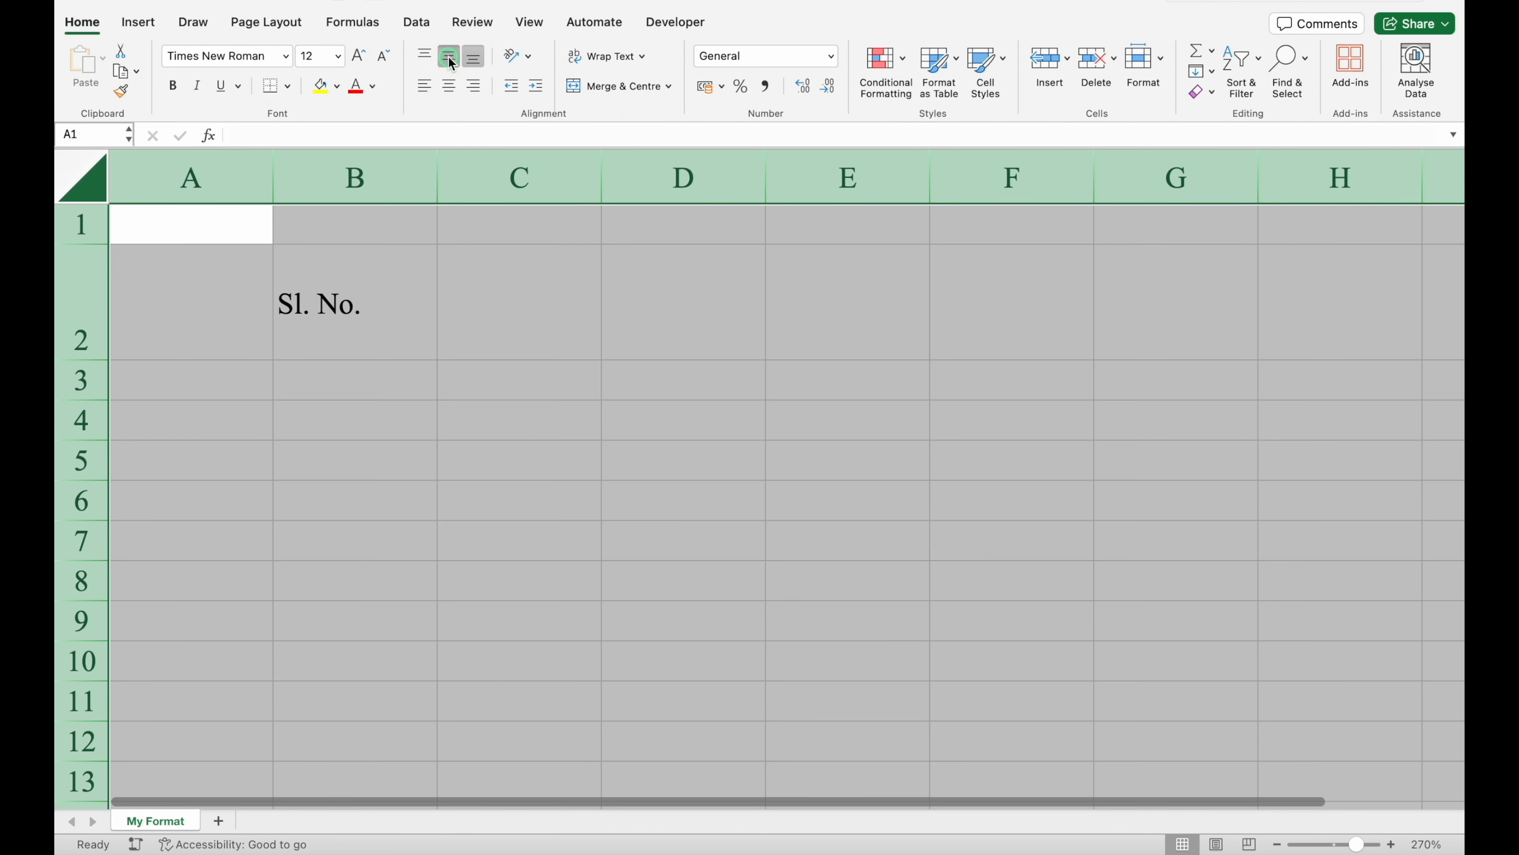
left_click(224, 315)
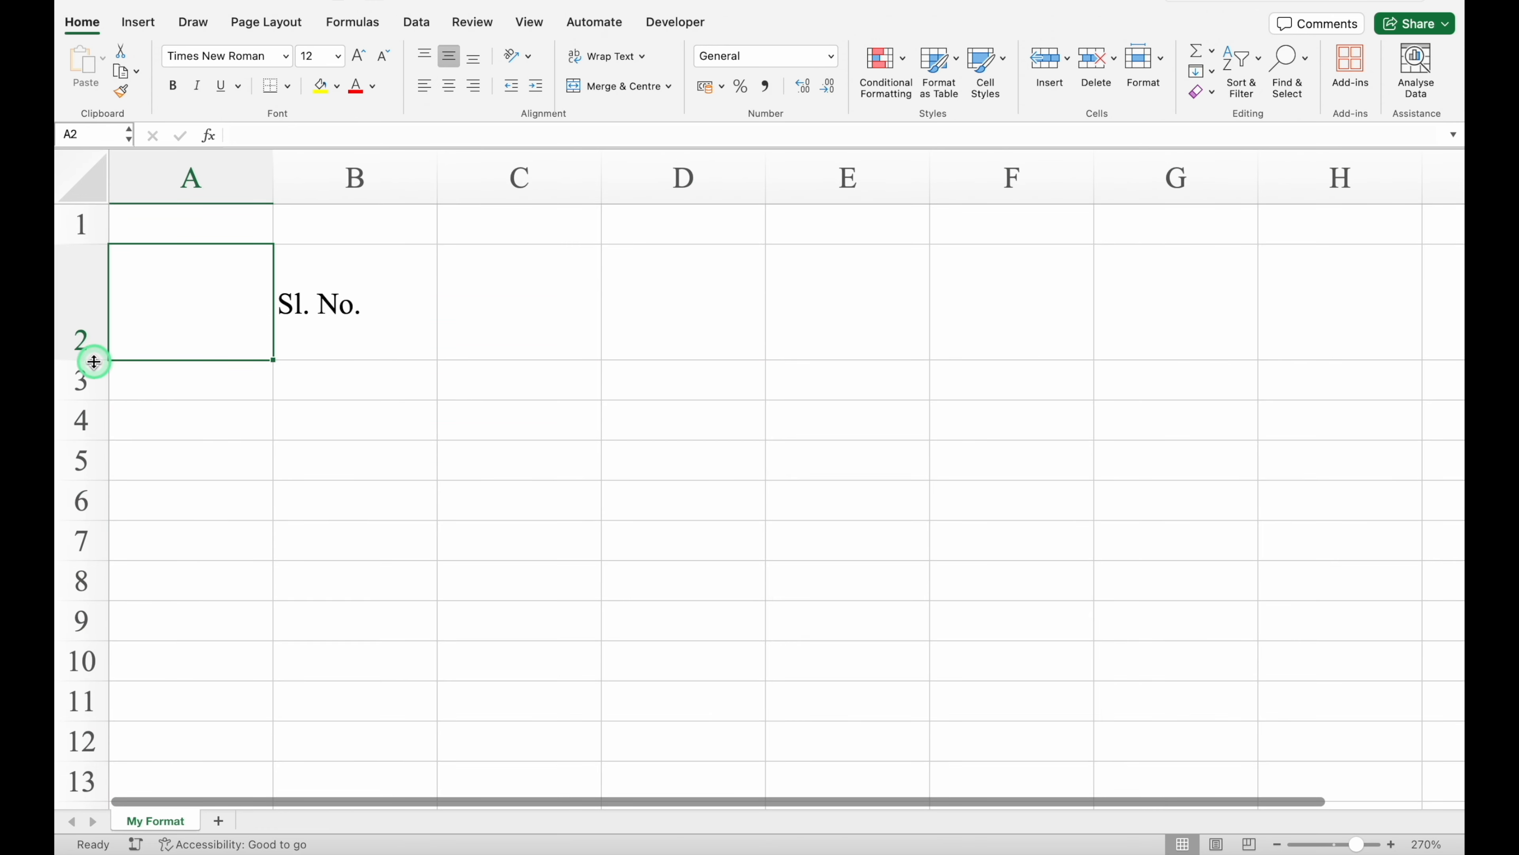
double_click(93, 360)
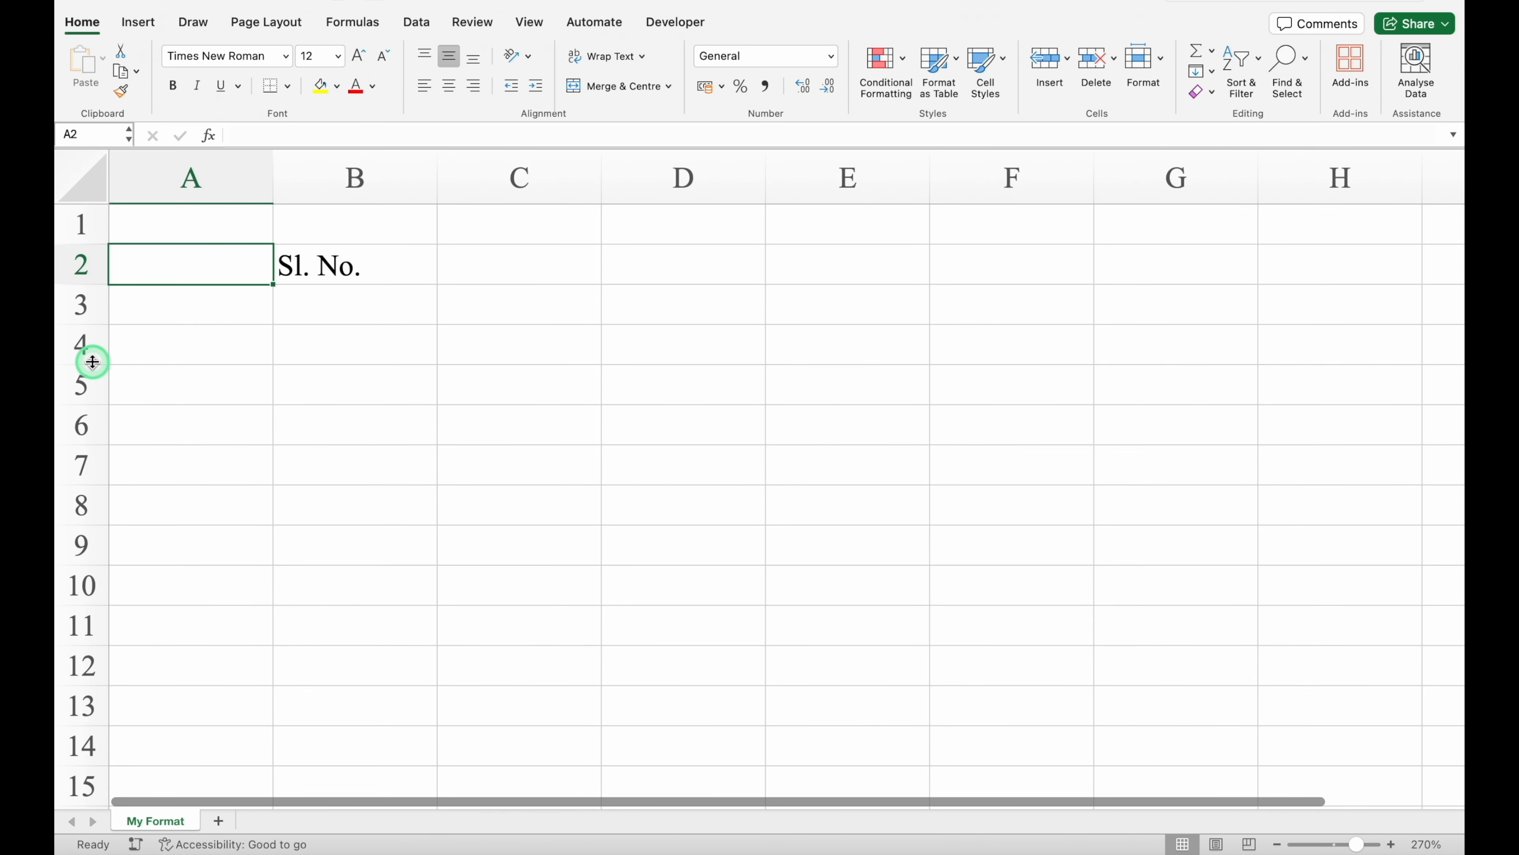
Step: Narrow column A and reduce the height of row 1 so they form a thin margin around the sheet
left_click_drag(273, 173, 127, 193)
left_click_drag(93, 243, 92, 221)
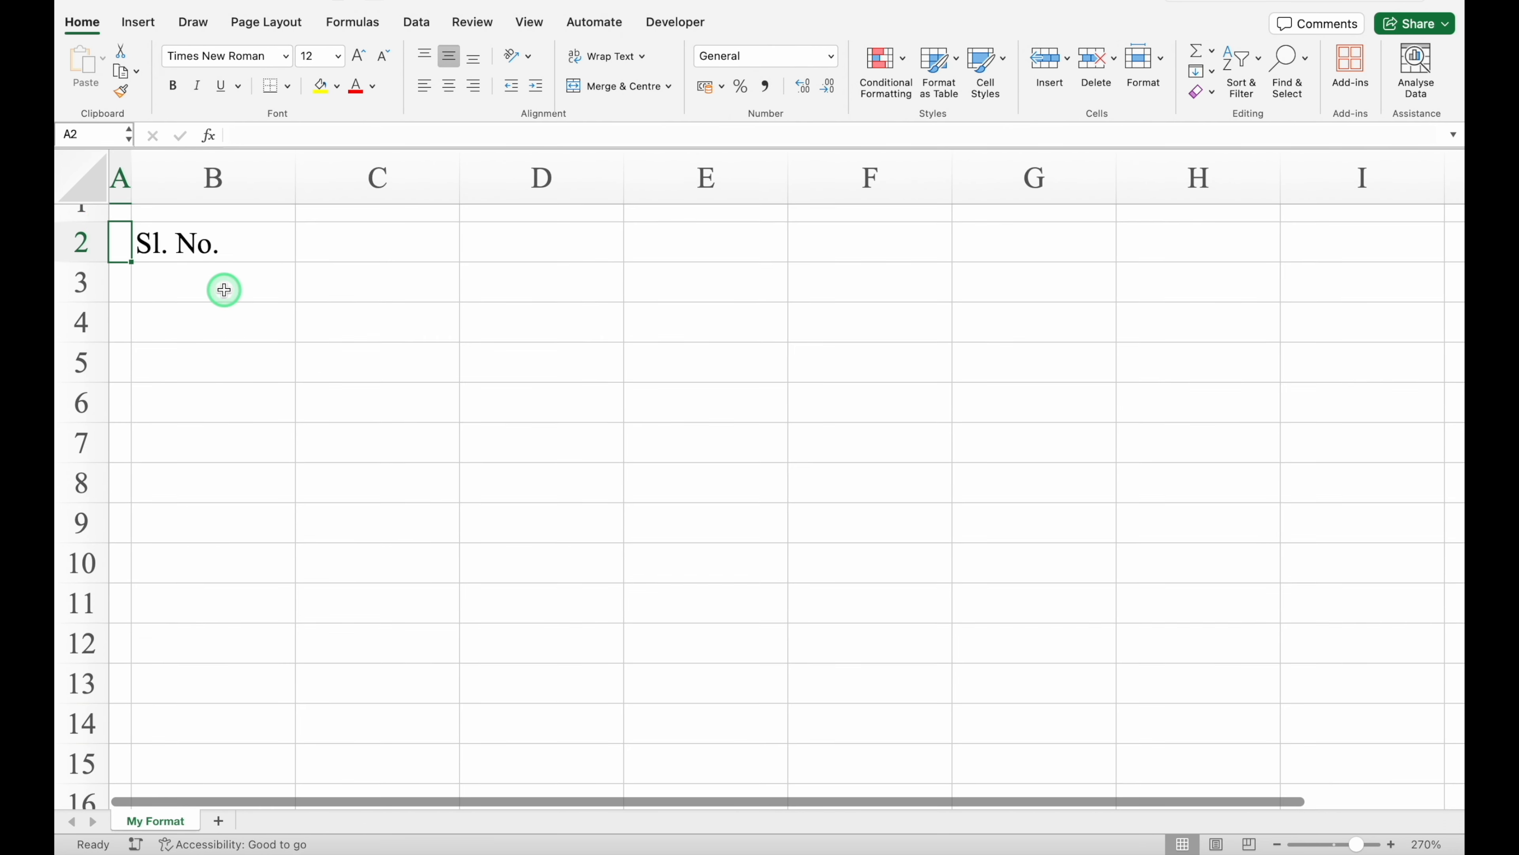
left_click(119, 167)
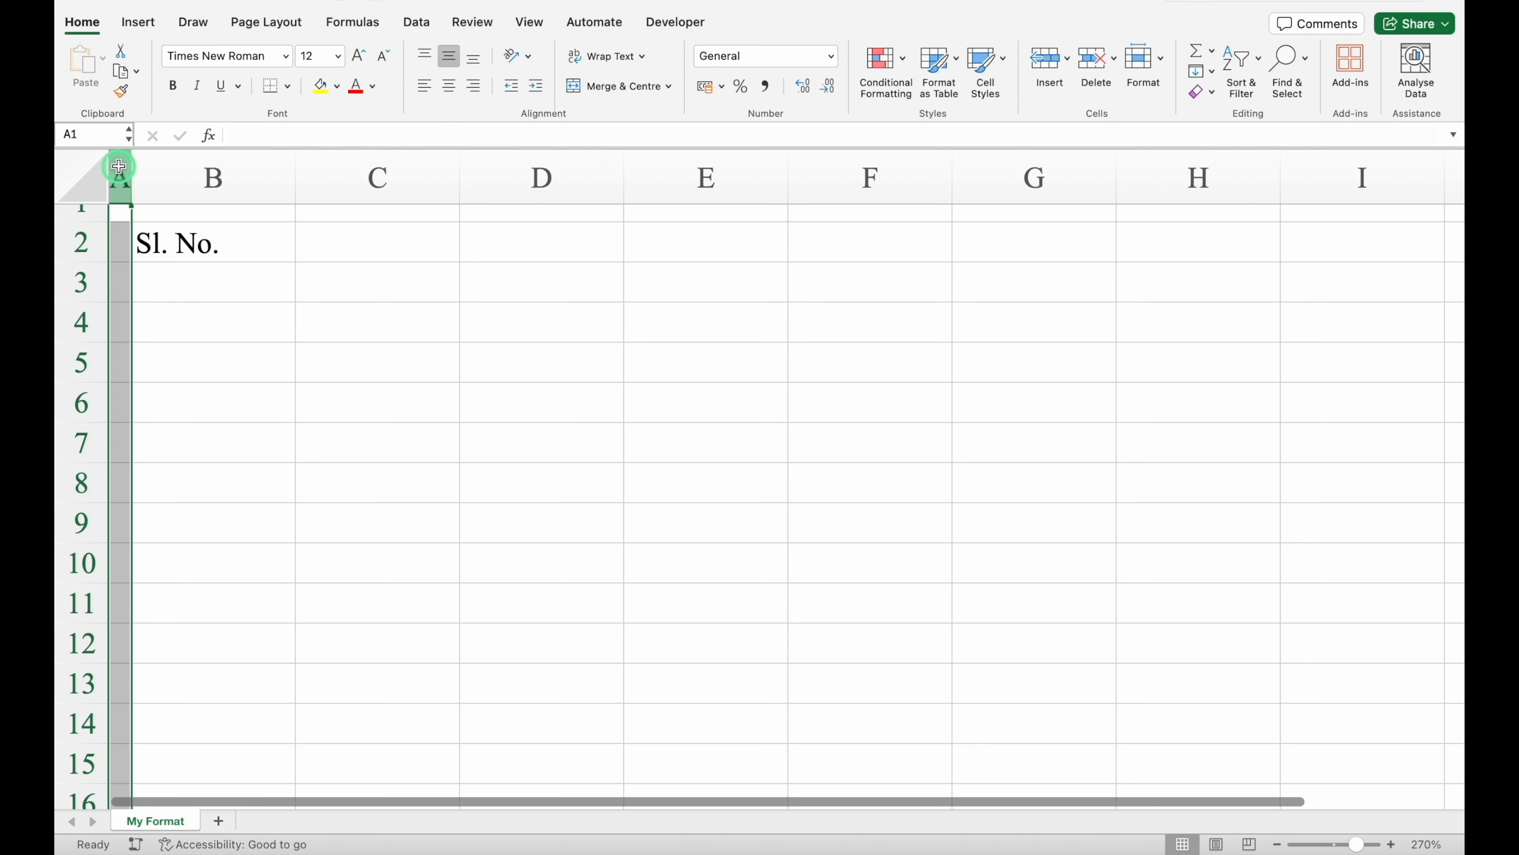
left_click(96, 215)
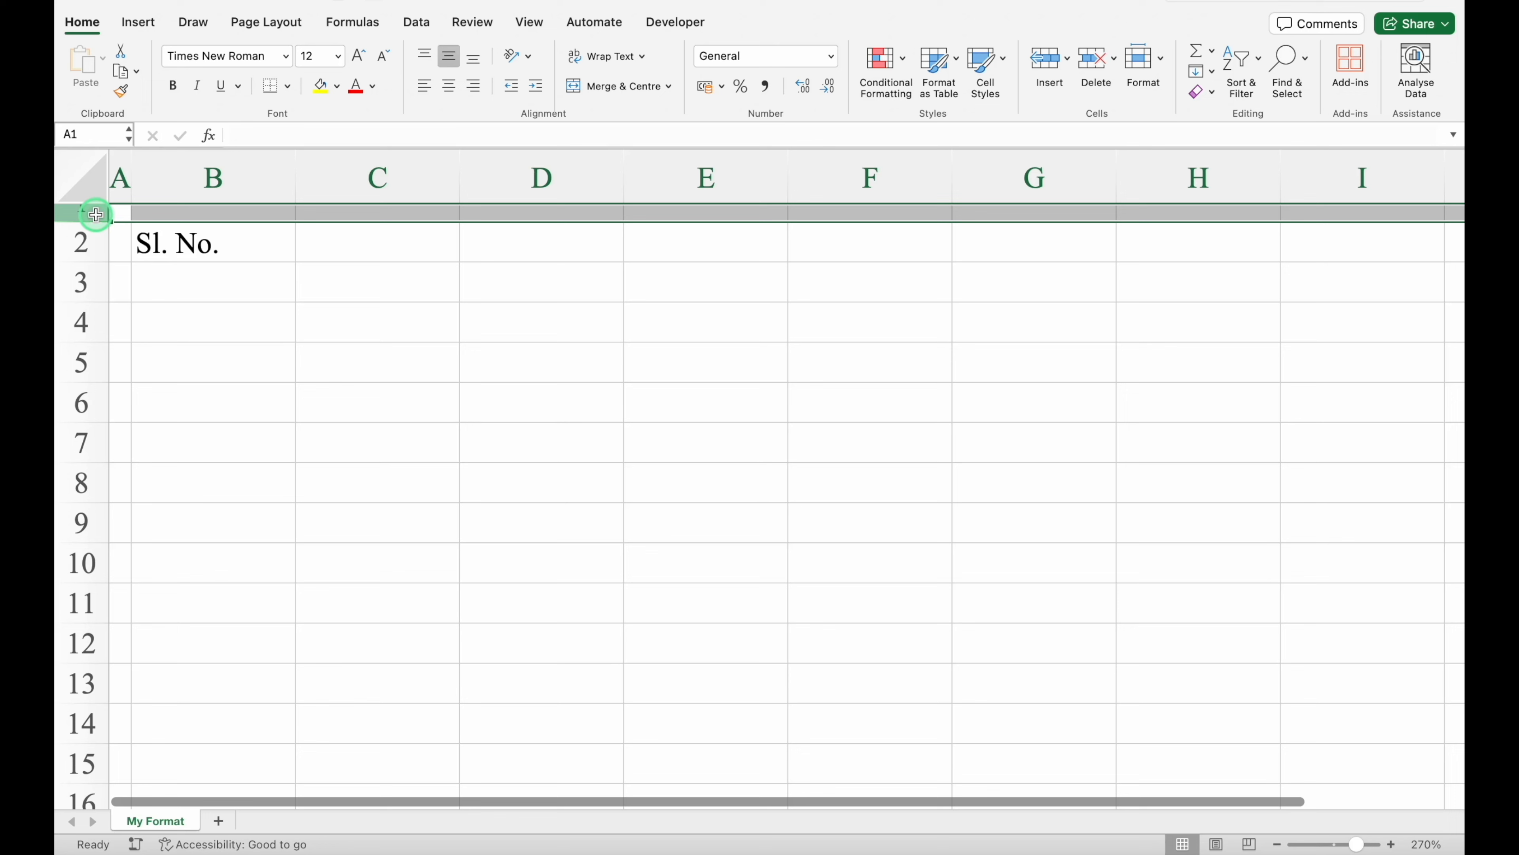
Step: Replace the text in B2 with the title "Attendance Sheet", merged and centred across B2:E2
left_click(210, 243)
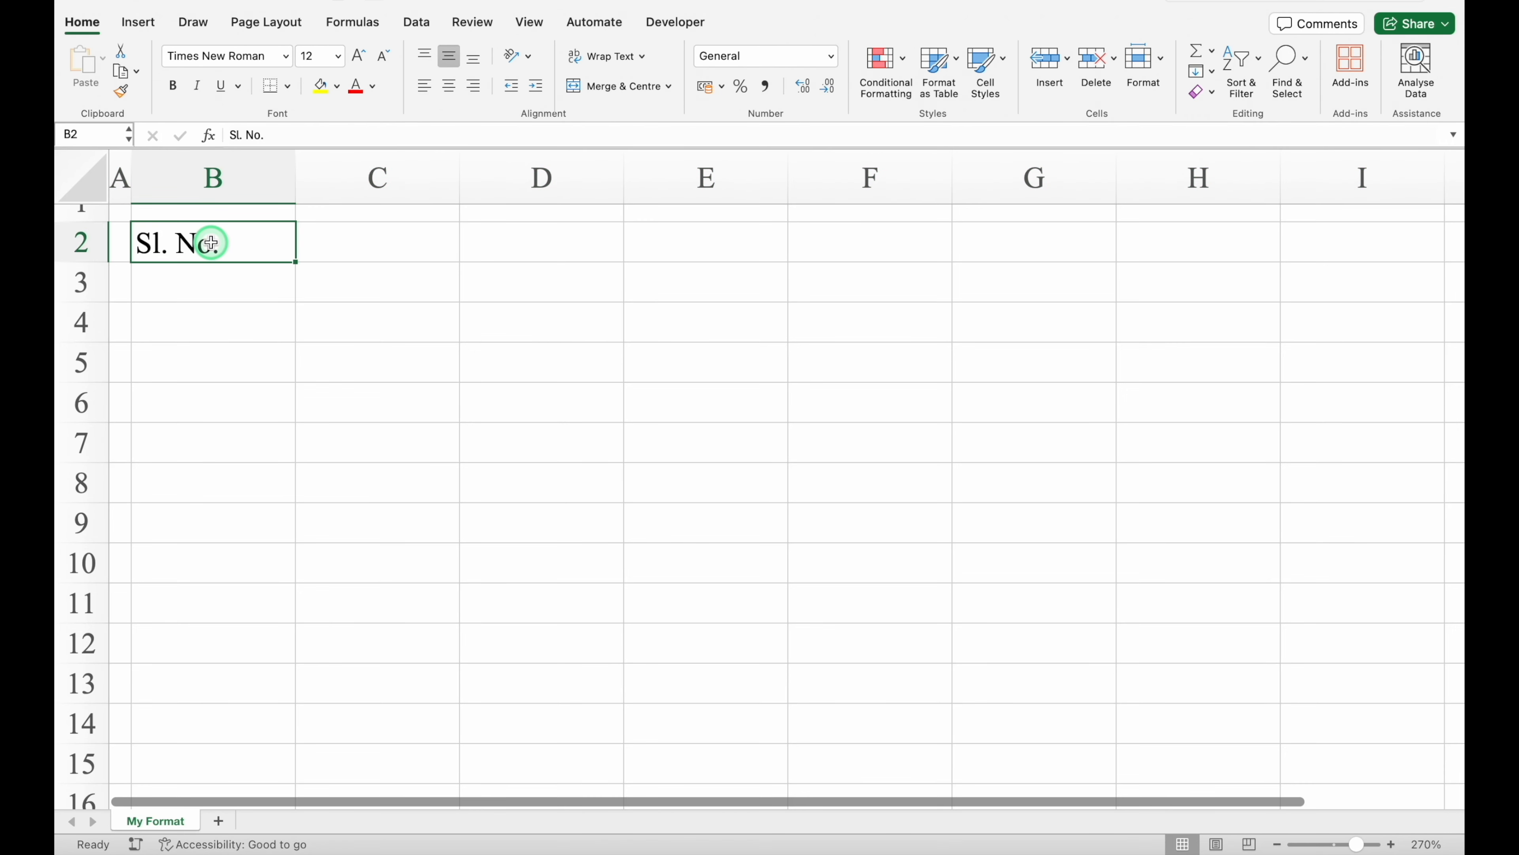
key("Delete")
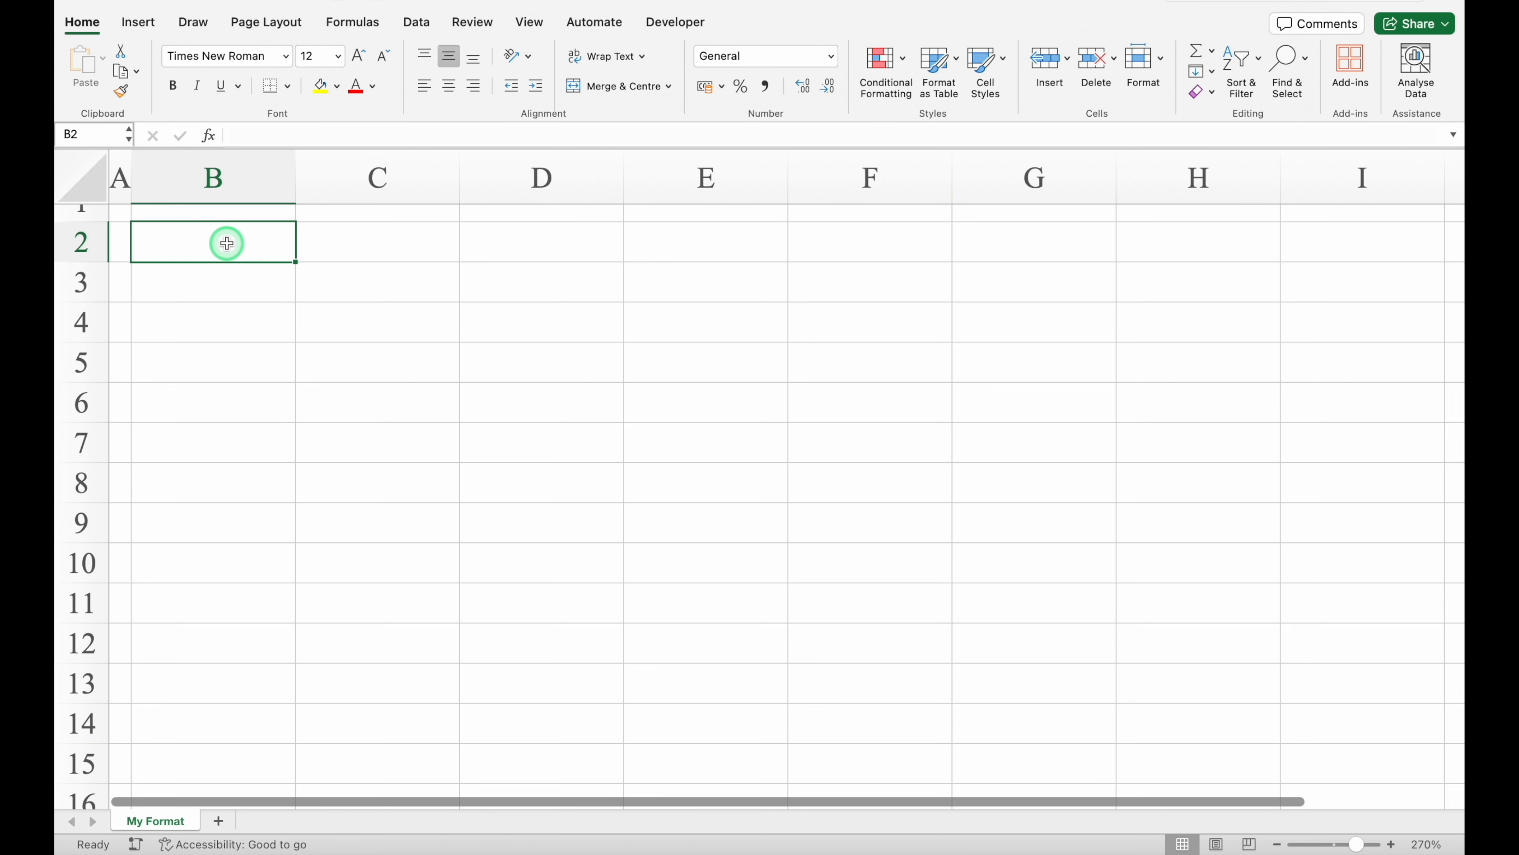
left_click_drag(210, 243, 709, 246)
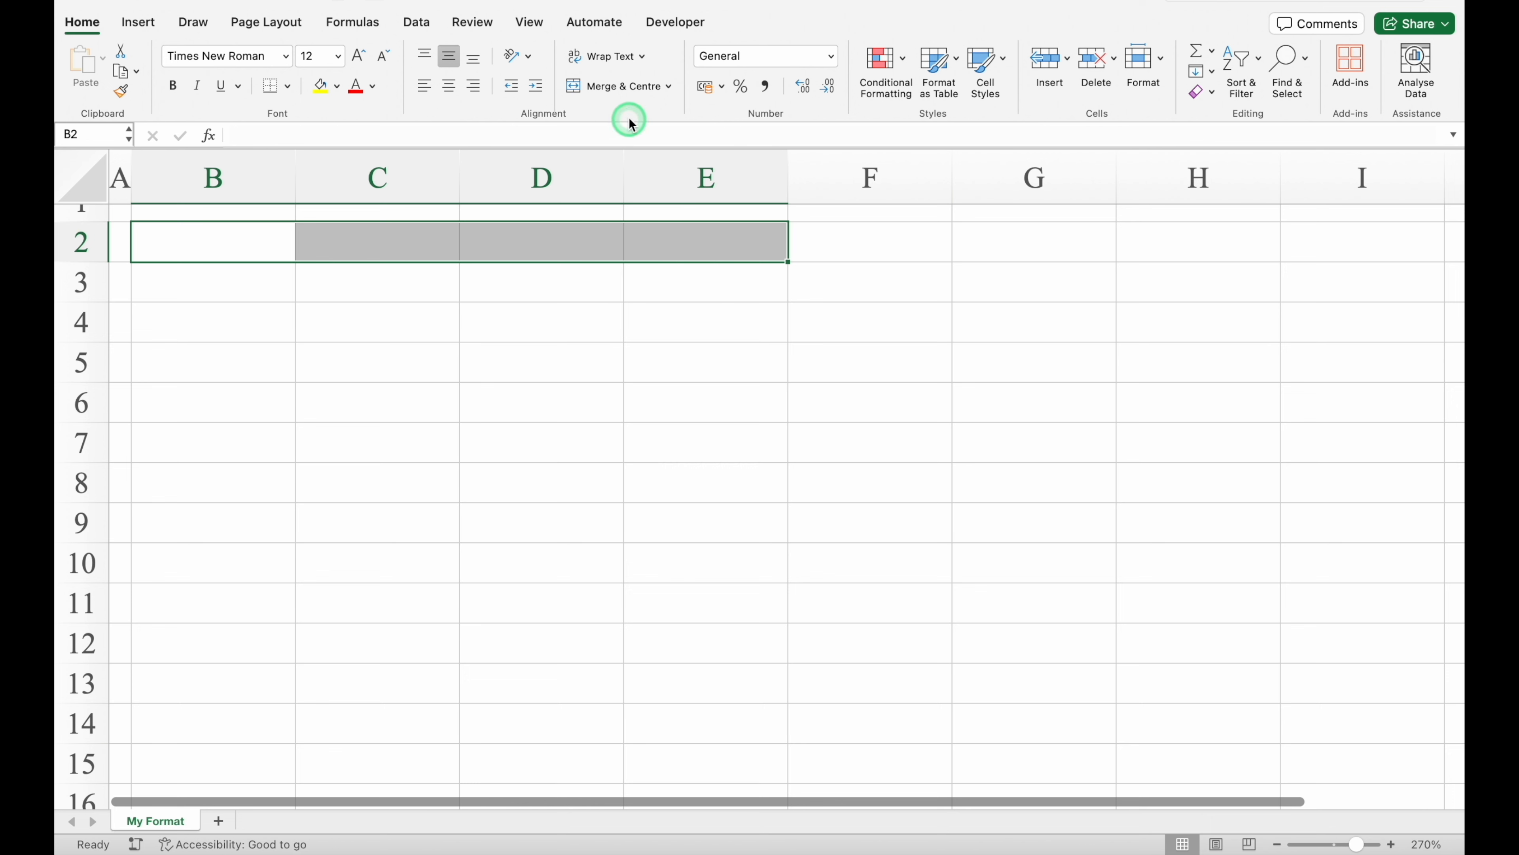
left_click(620, 86)
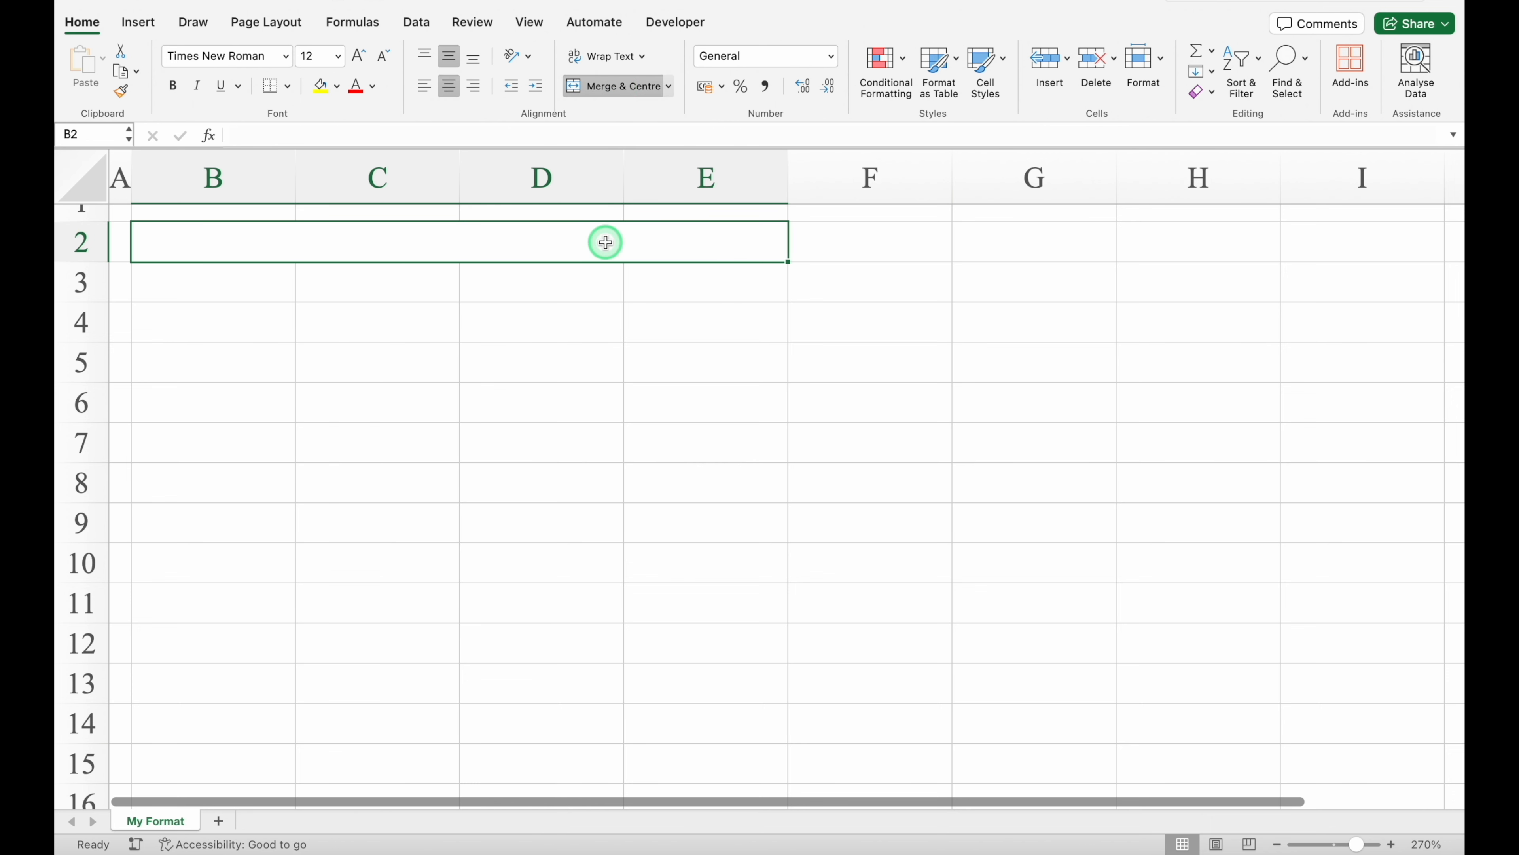
type("Attendance Sheet")
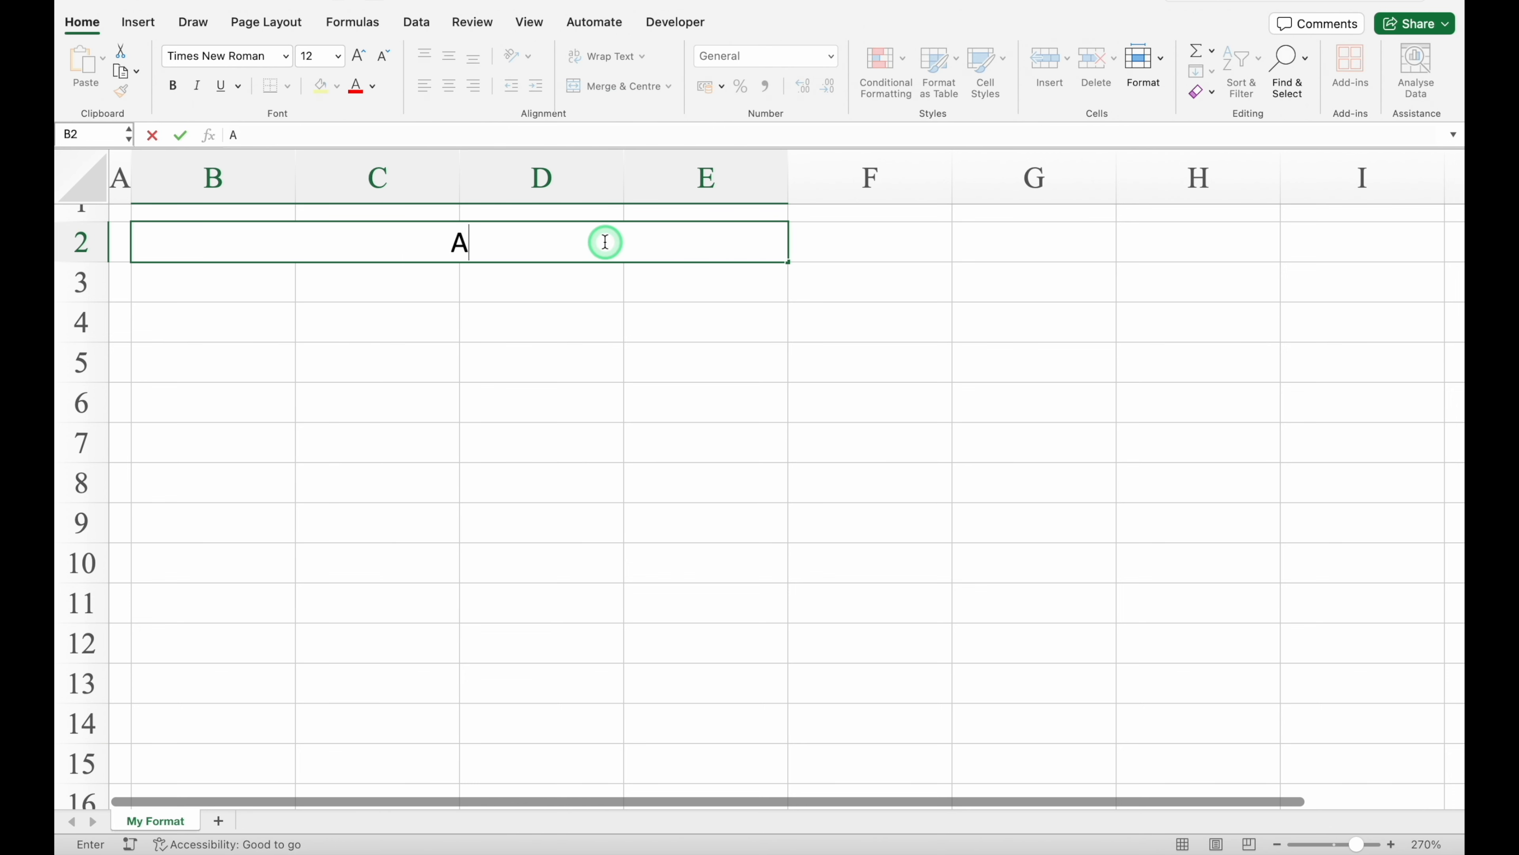
key("Return")
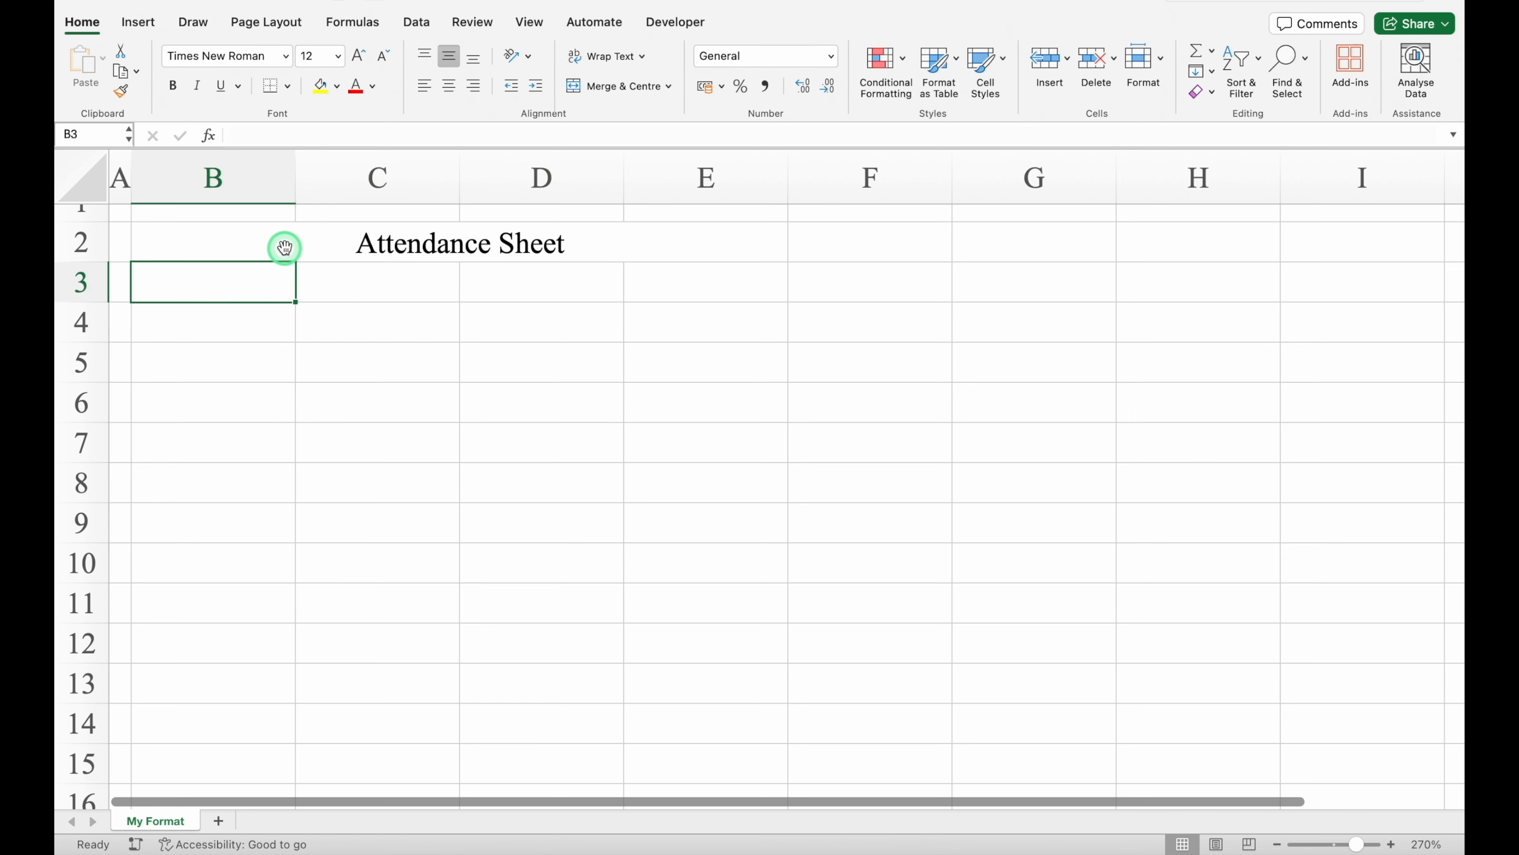
Step: Fill the merged "Attendance Sheet" title cell with the standard blue colour
left_click(289, 239)
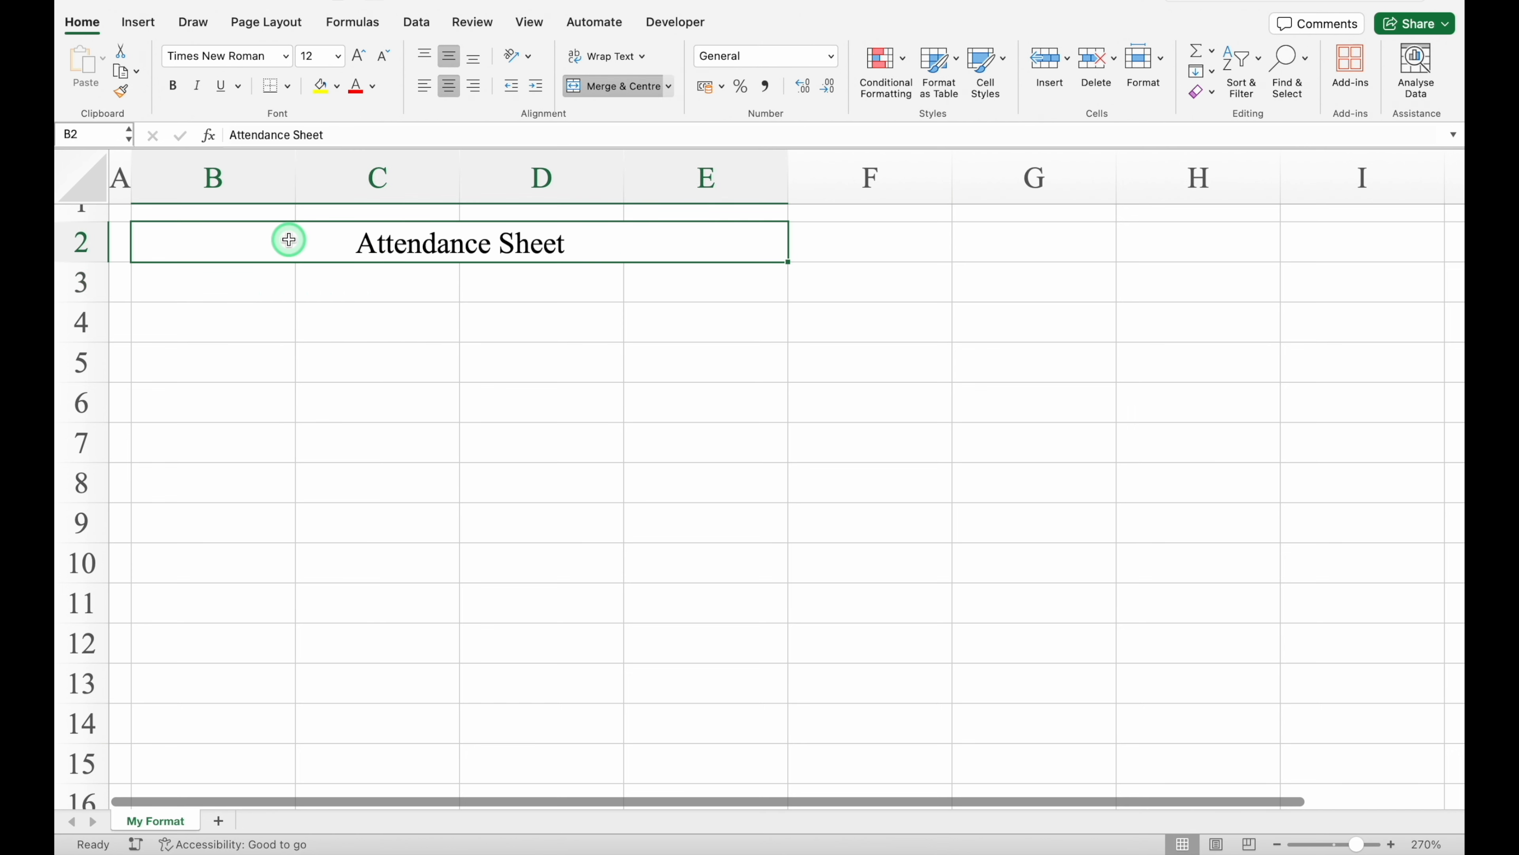
left_click(314, 76)
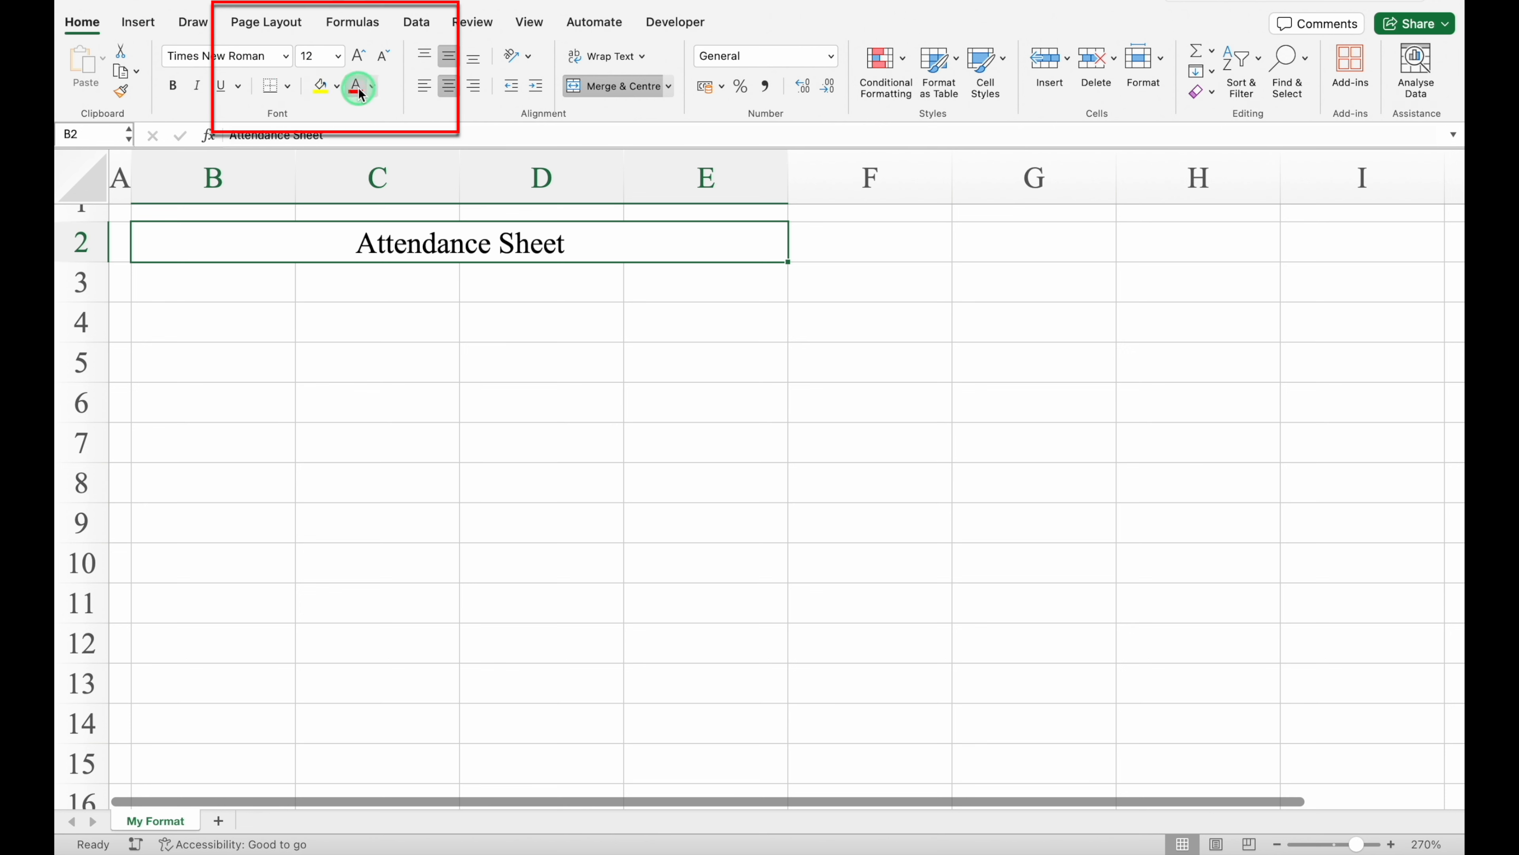
left_click(338, 88)
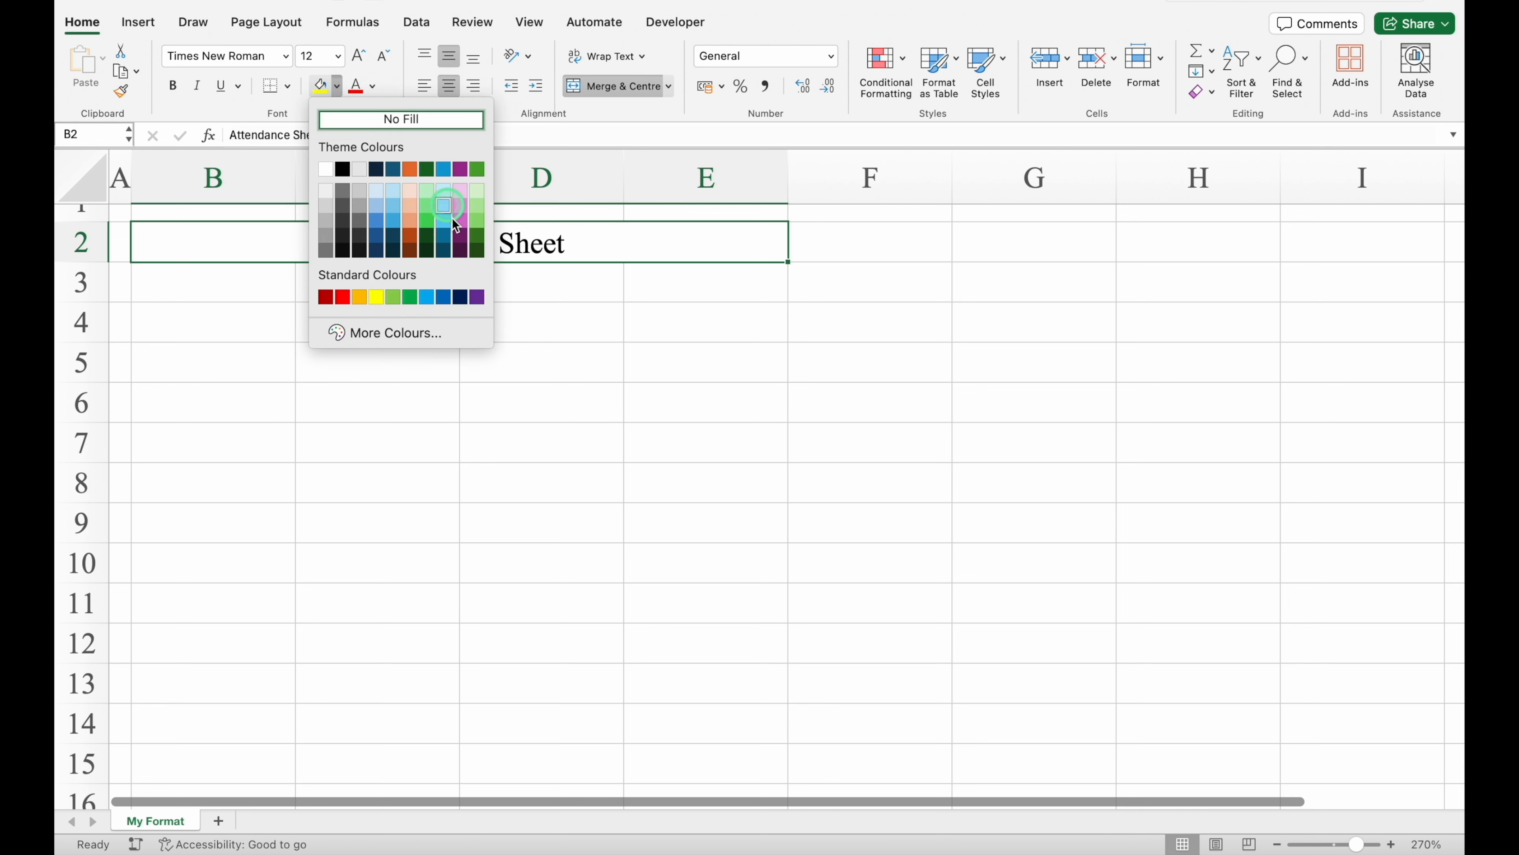
left_click(443, 296)
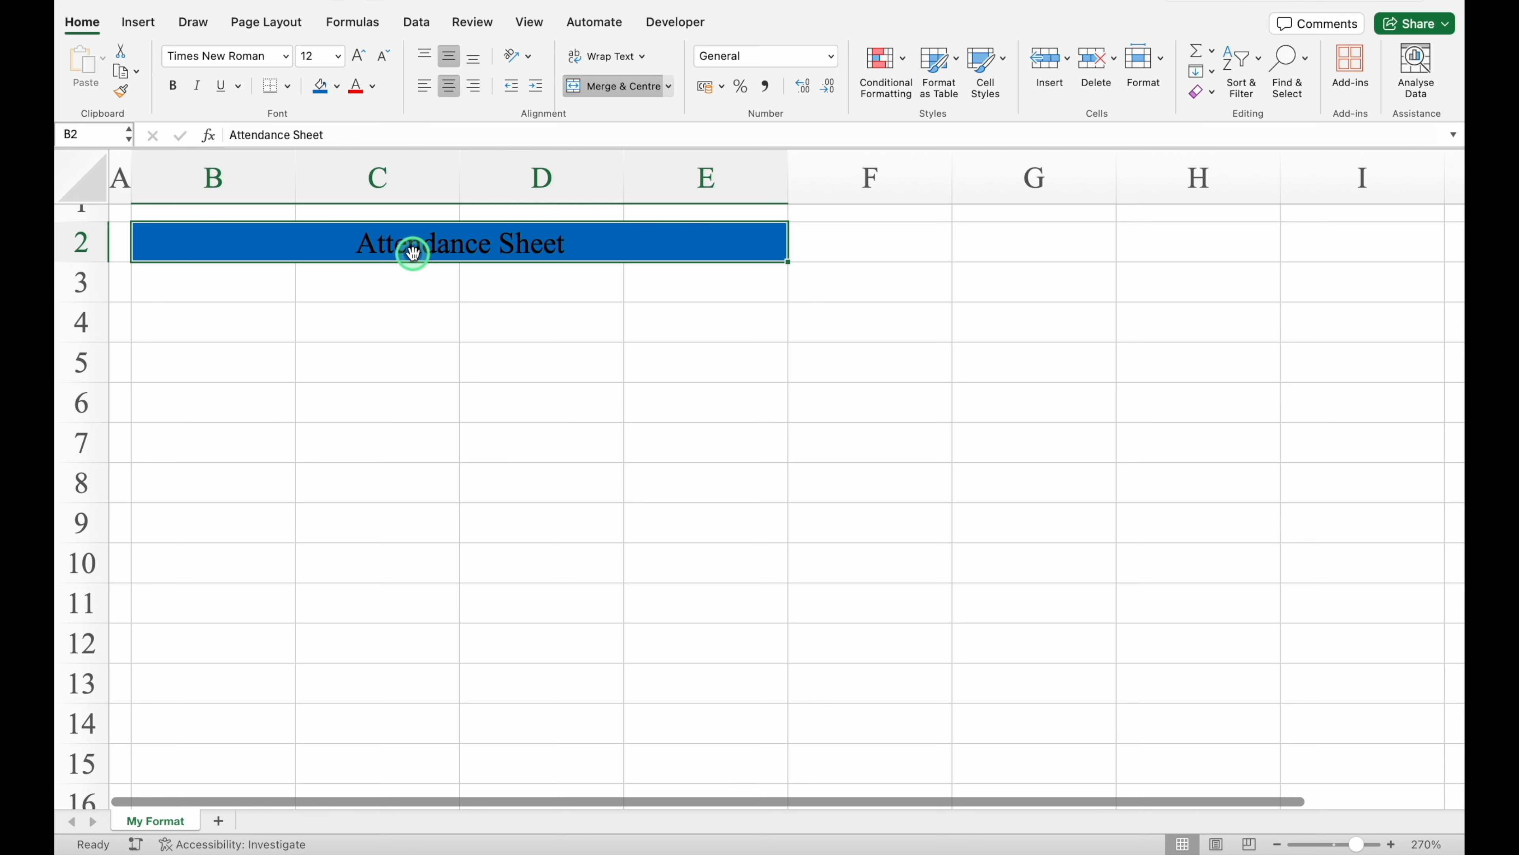
Step: Try yellow as the title's font colour, and settle on white
left_click(374, 88)
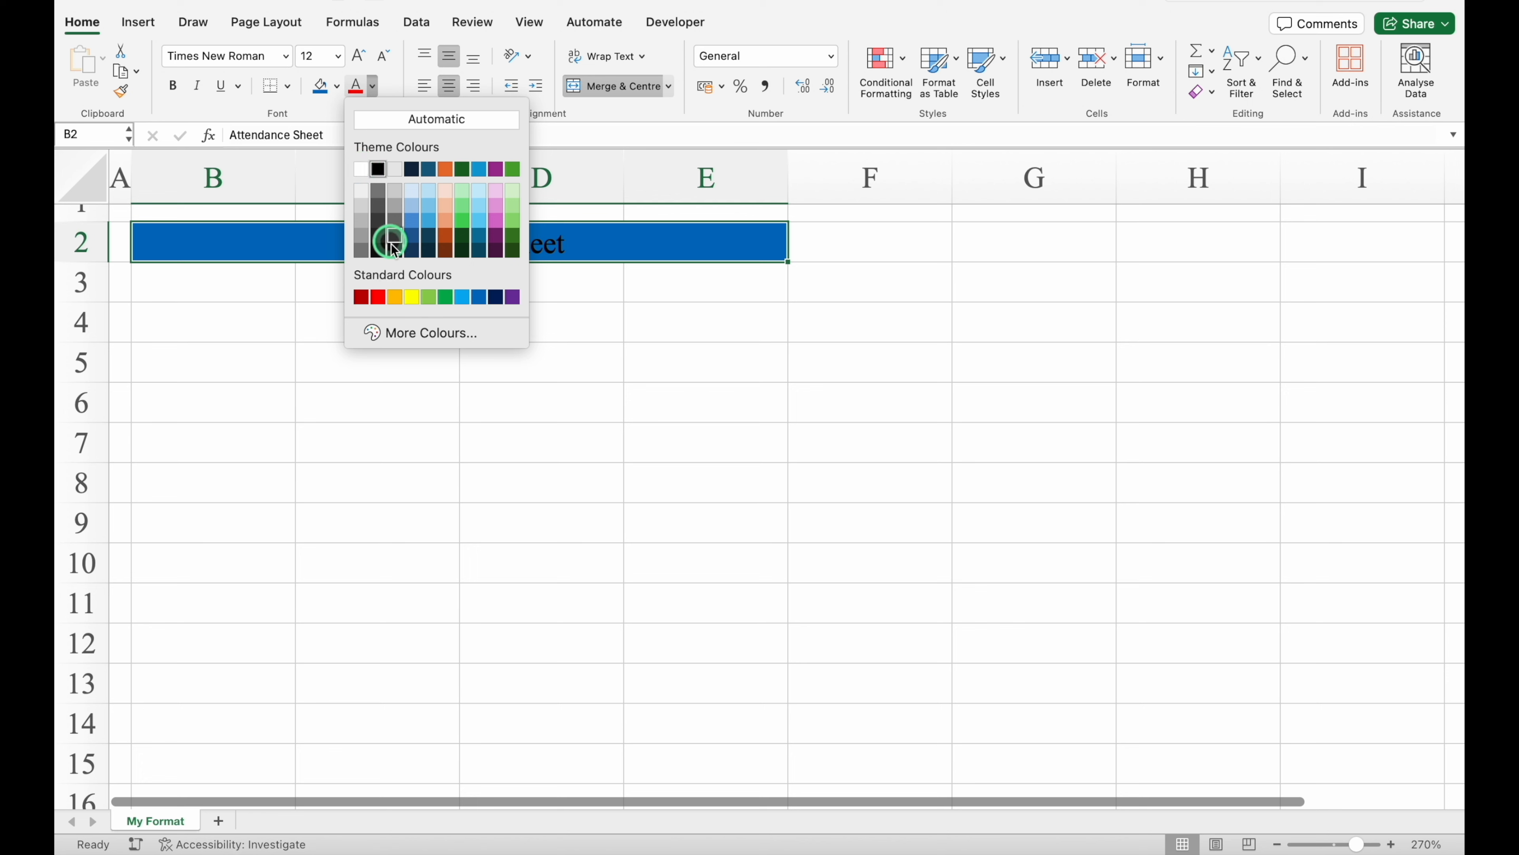
left_click(414, 297)
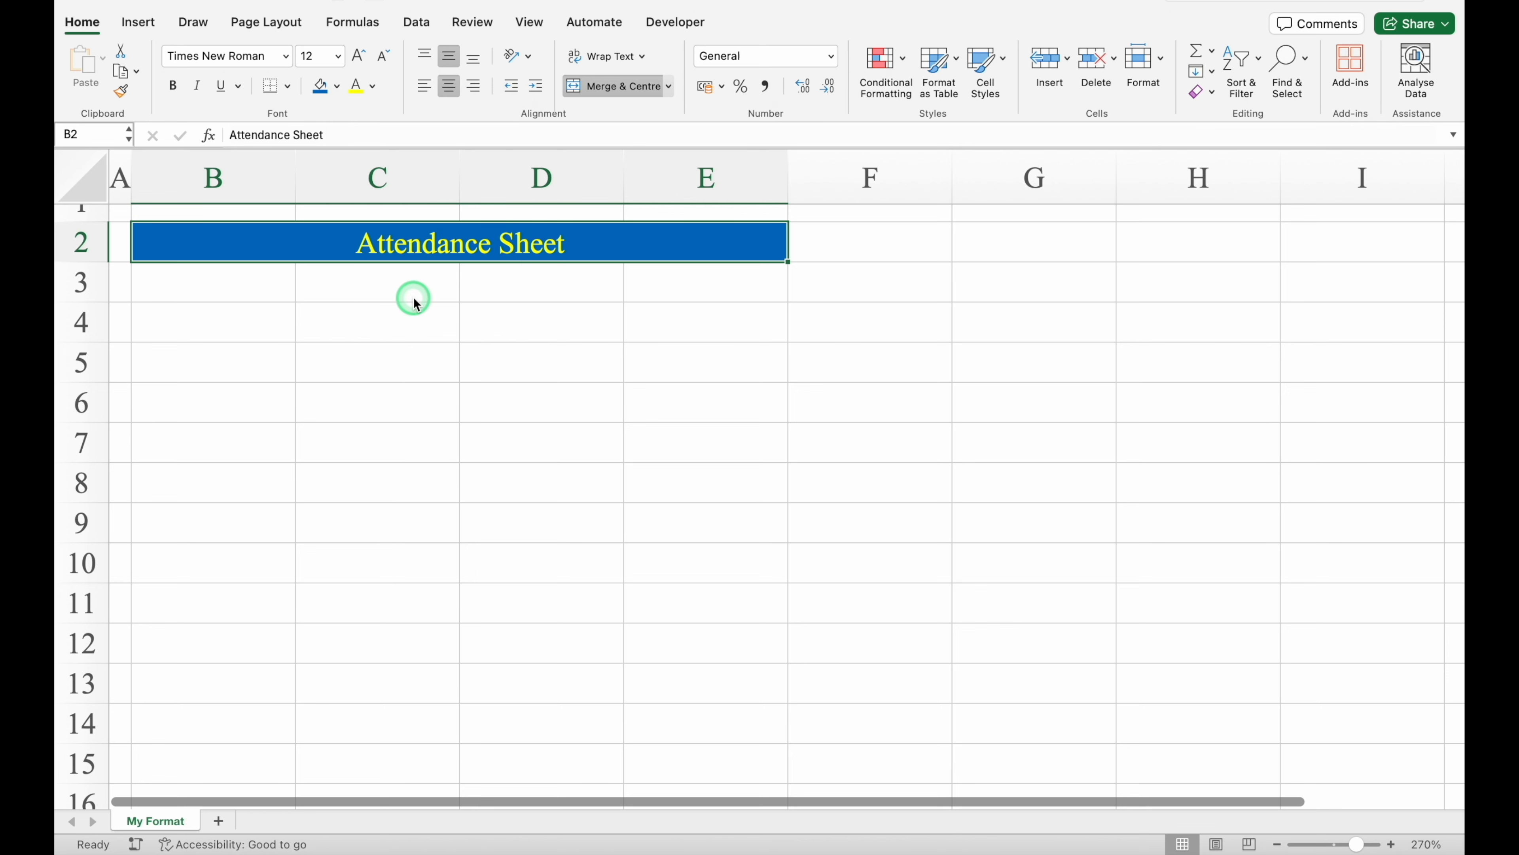
left_click(372, 86)
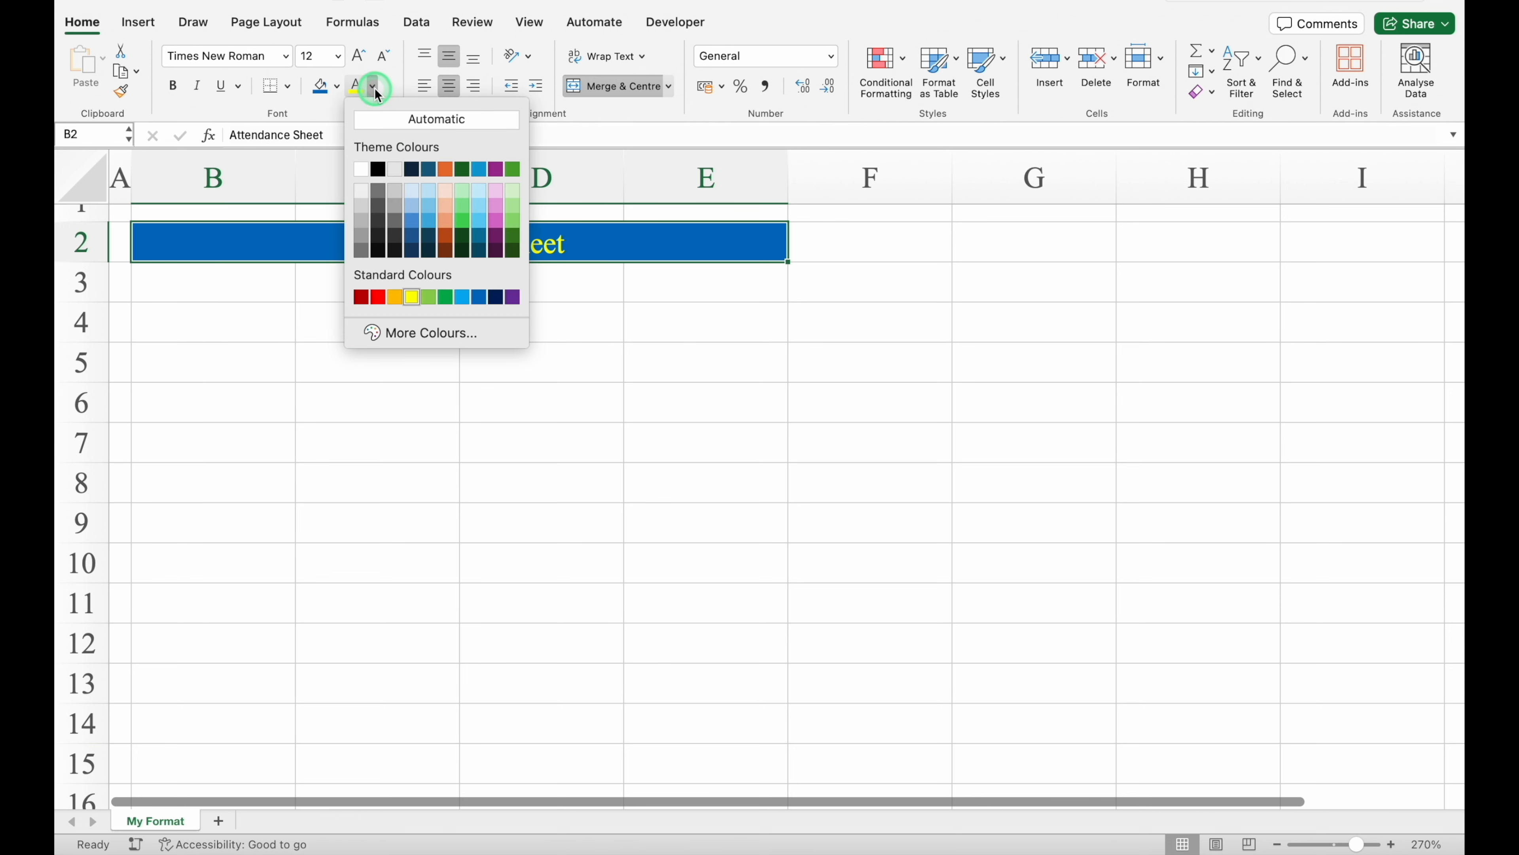
left_click(363, 170)
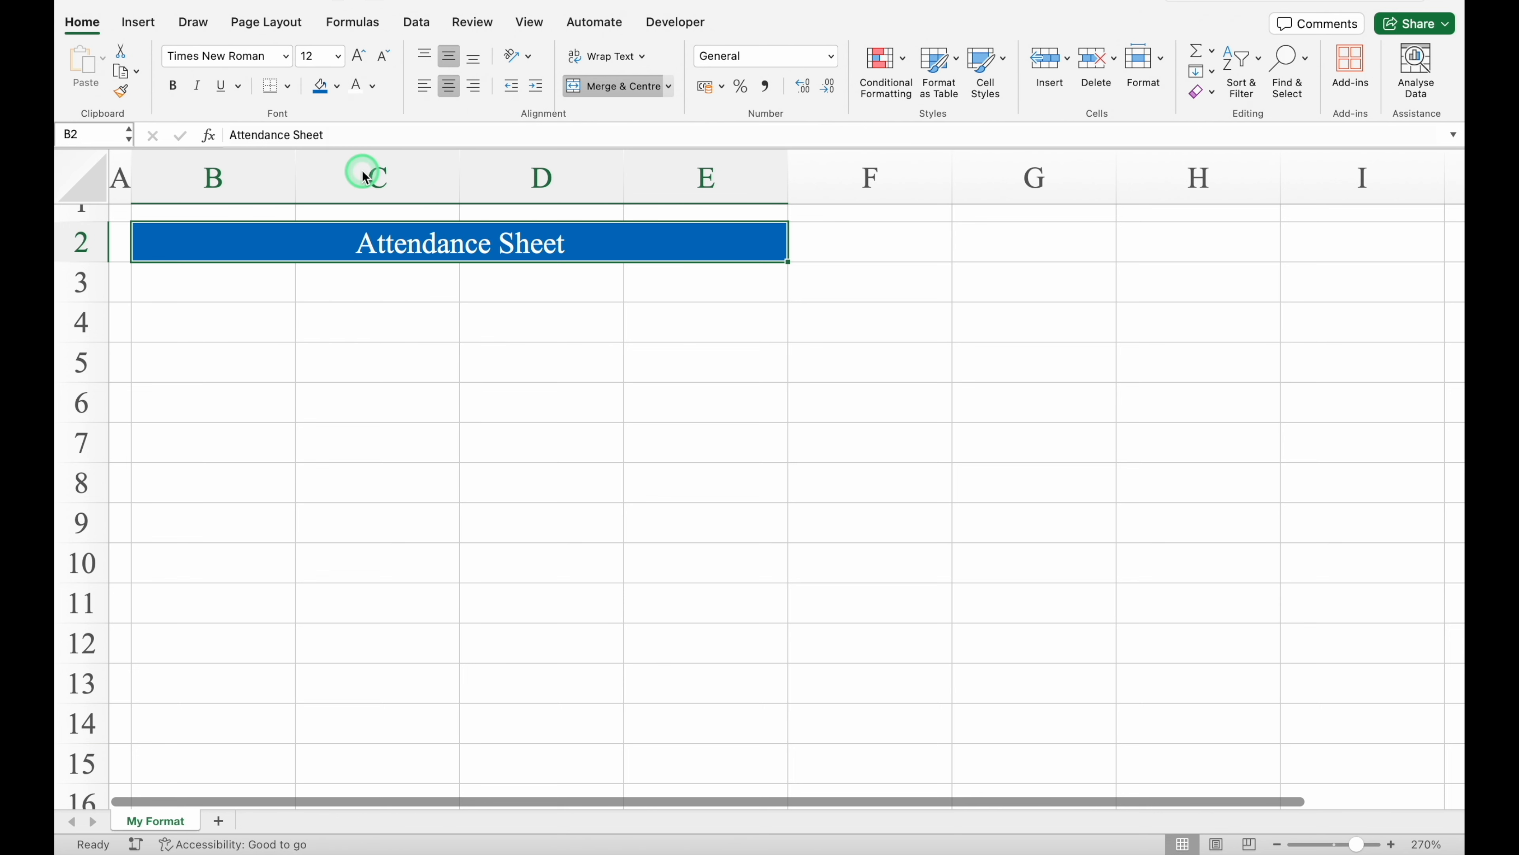
Step: Apply the Times New Roman font to all cells of the sheet
left_click(92, 179)
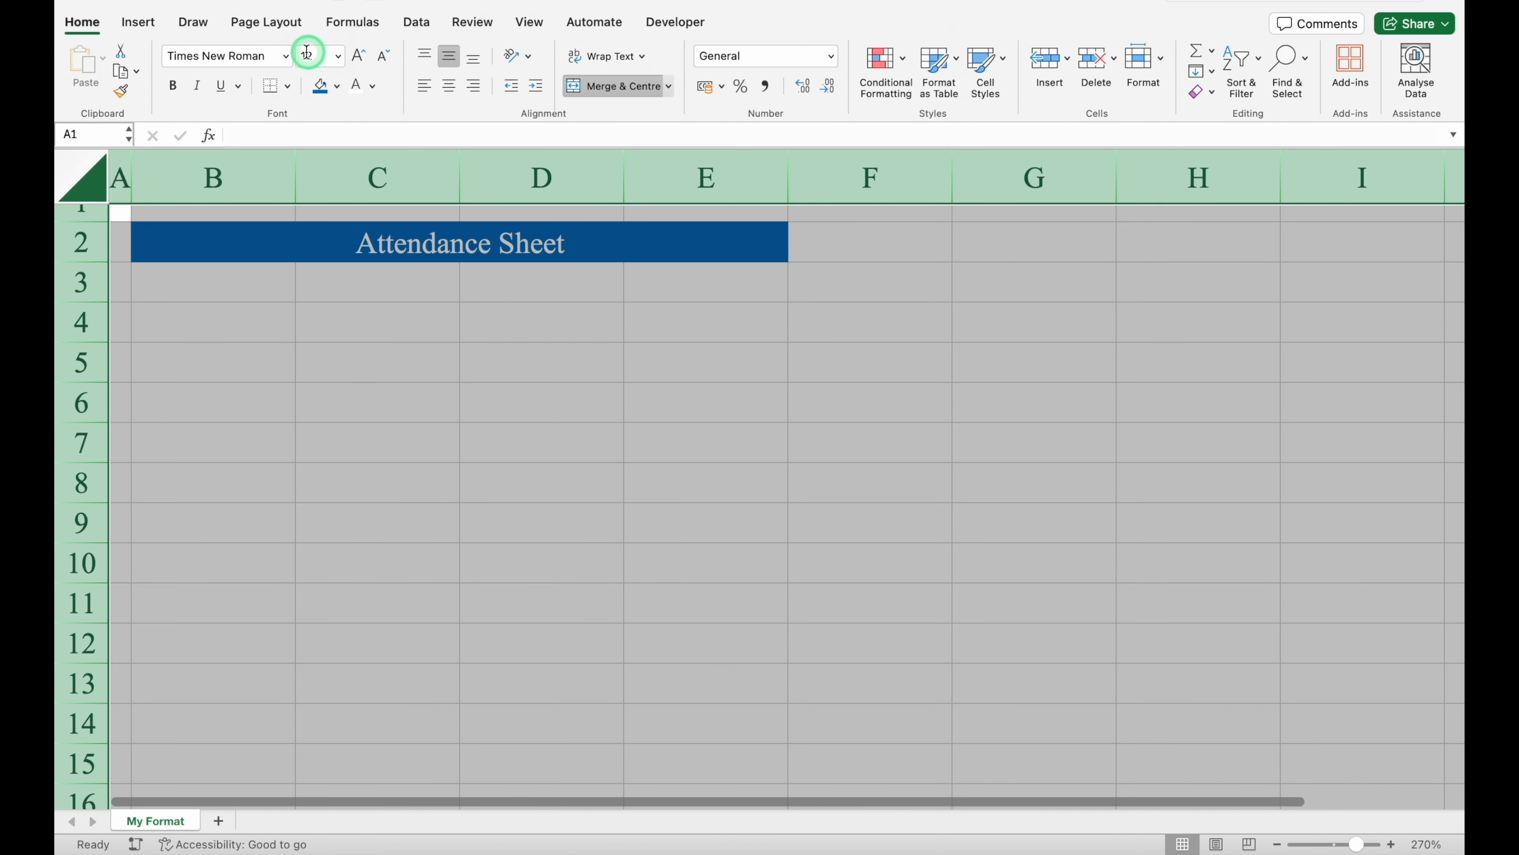
left_click(287, 56)
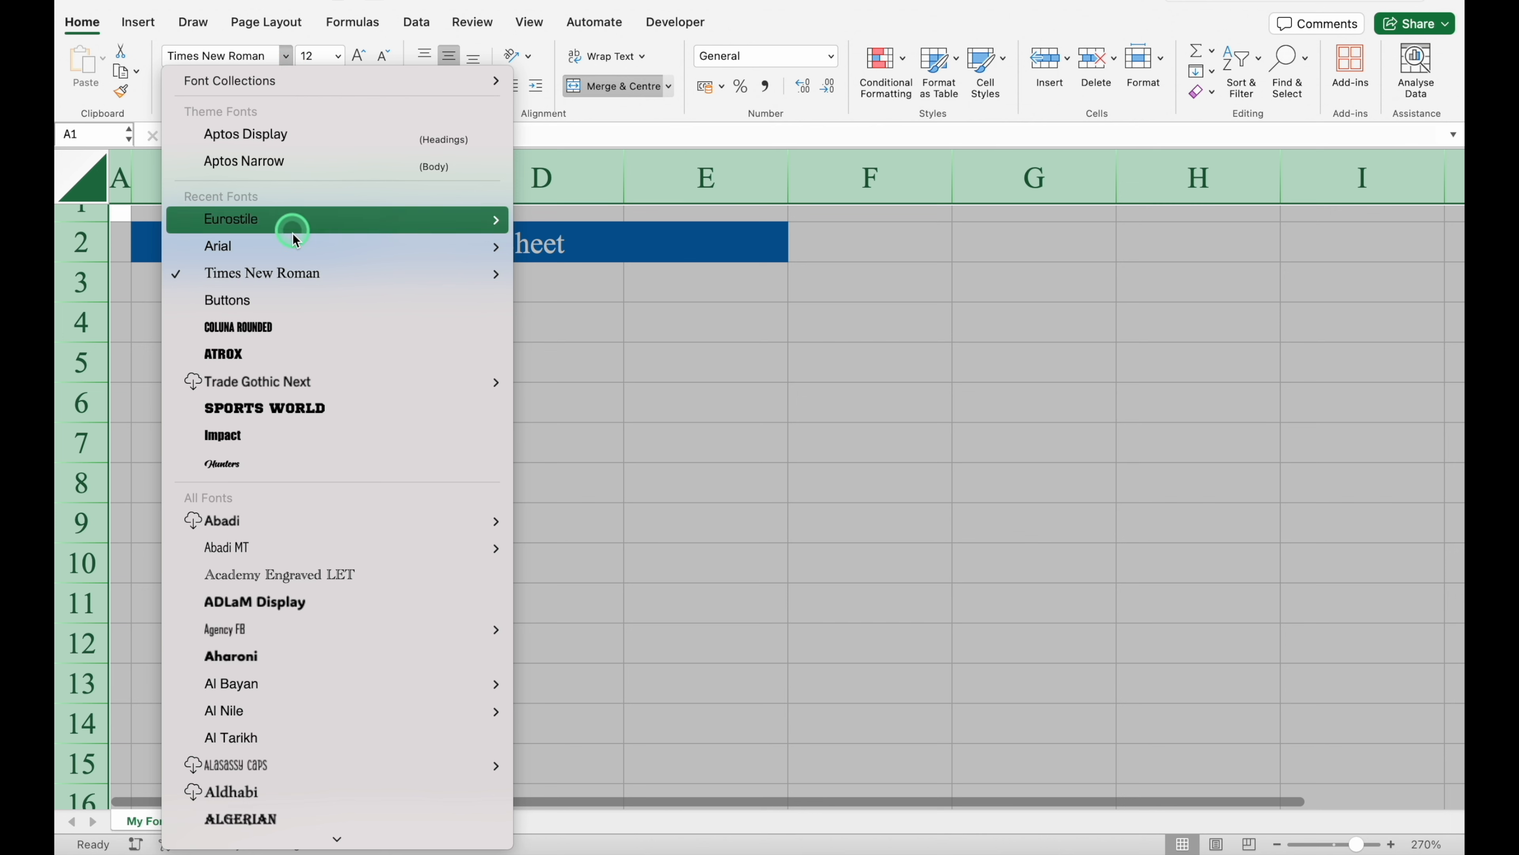
left_click(299, 272)
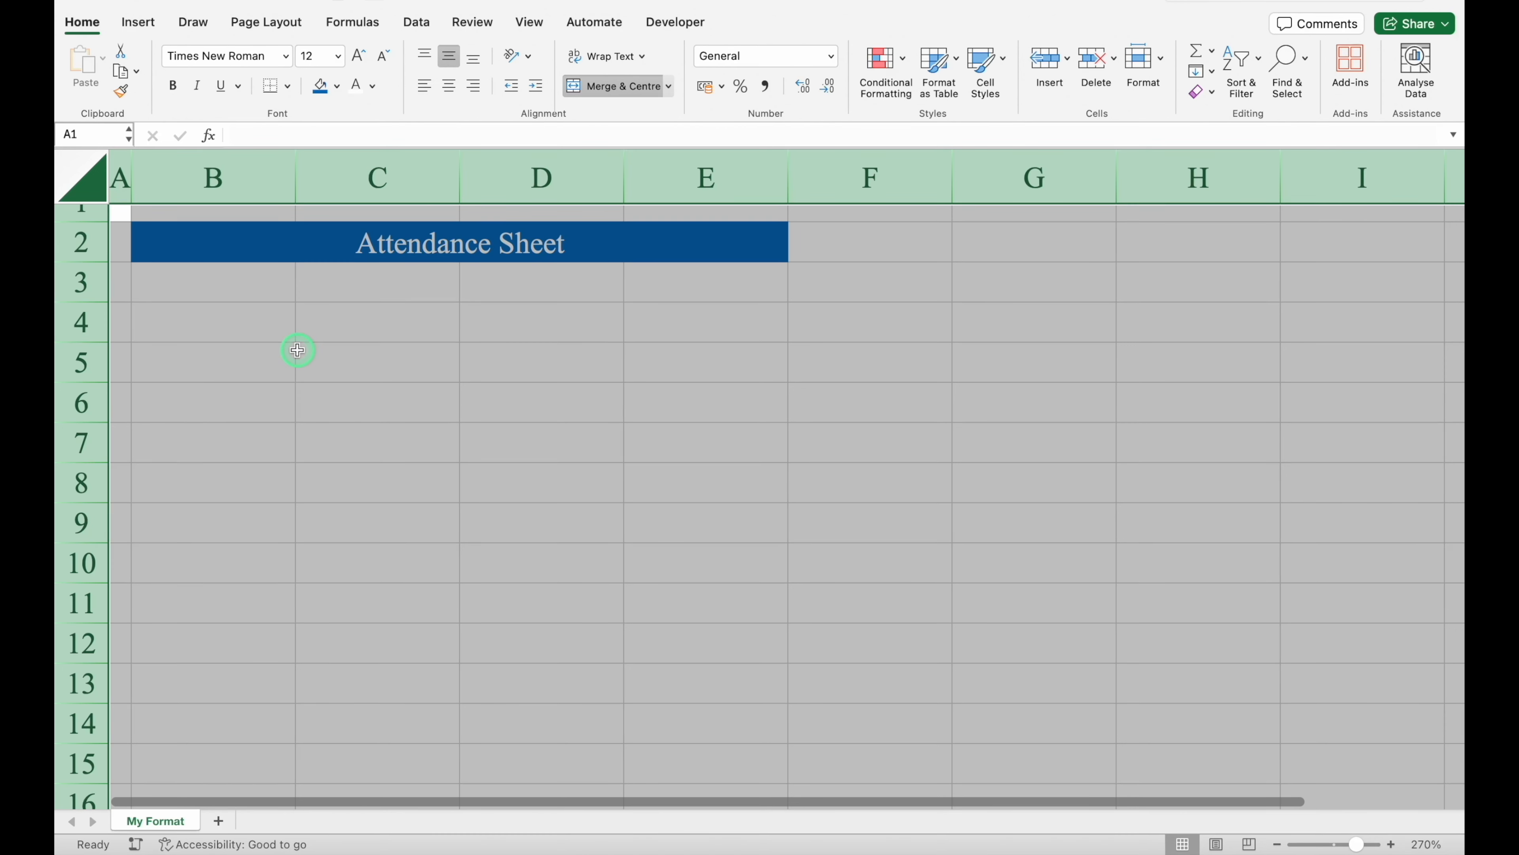
left_click(297, 350)
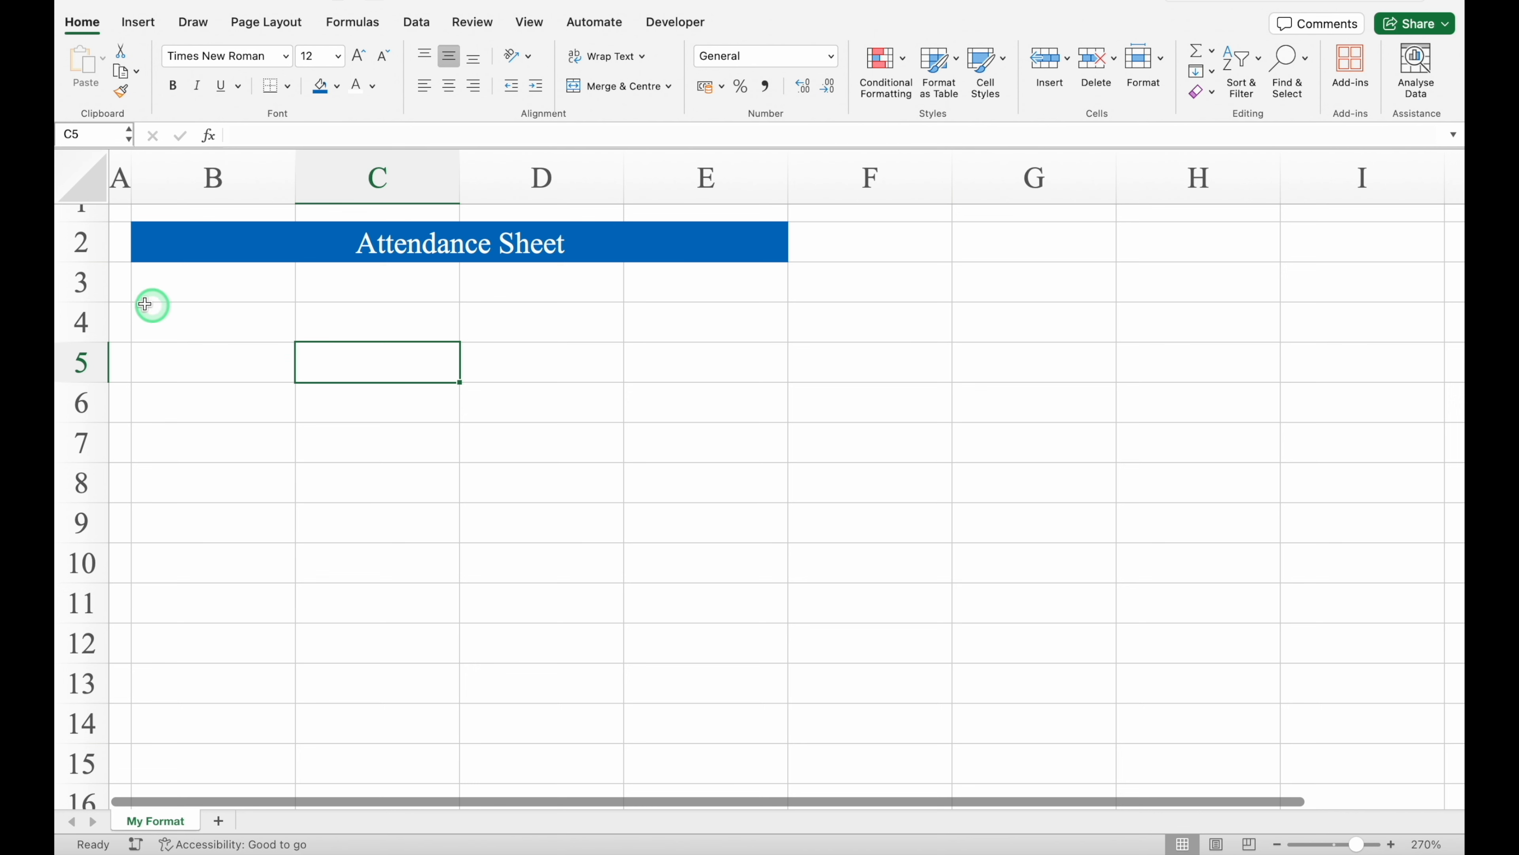
Step: Shrink row 3 to a thin spacer row and enter the header "Sl. No." in B4
left_click_drag(95, 303, 96, 271)
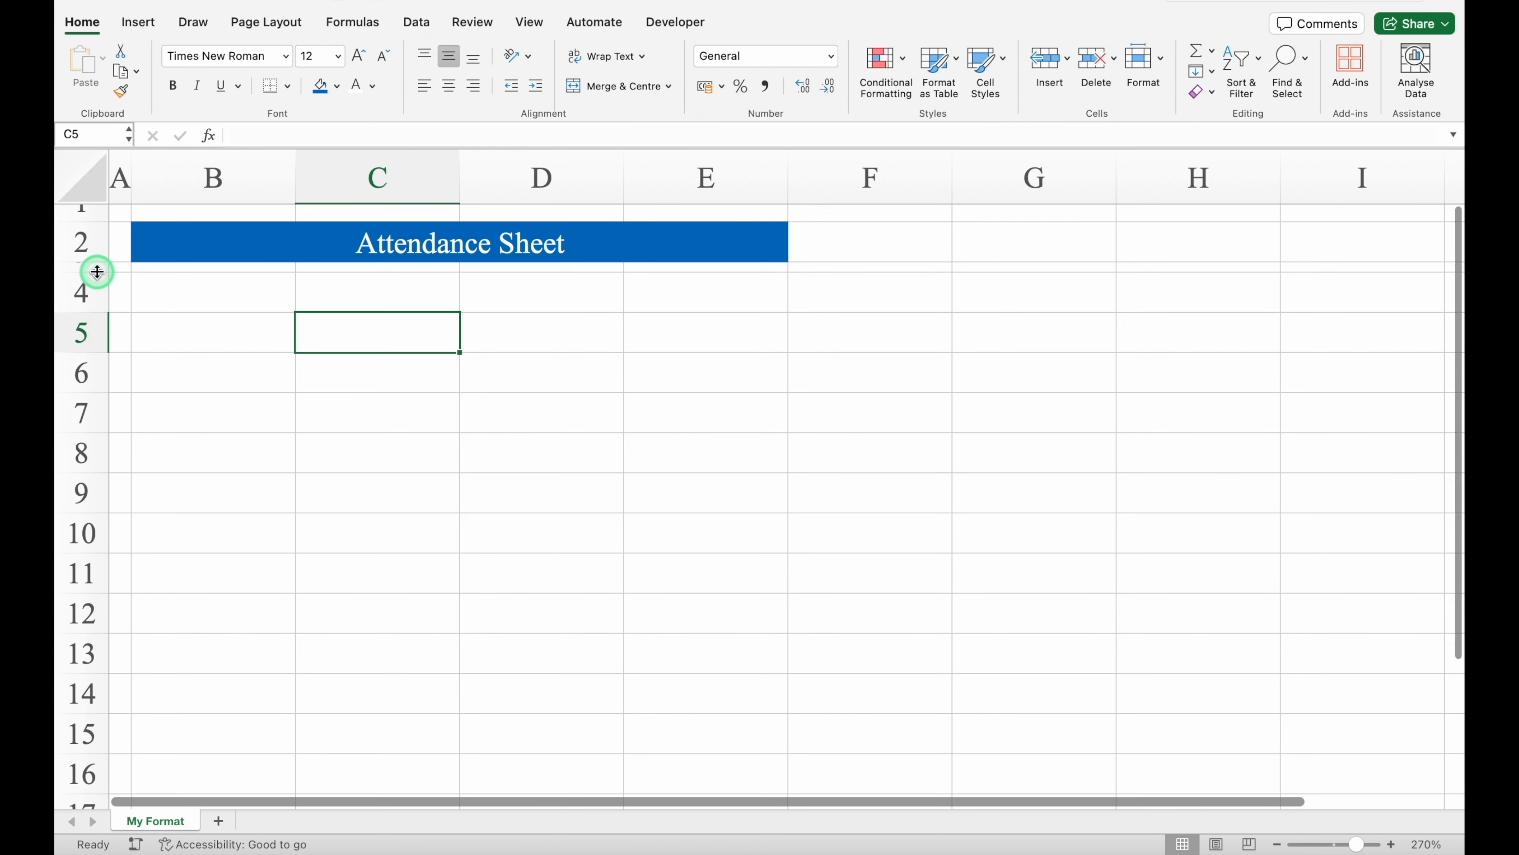
left_click(195, 289)
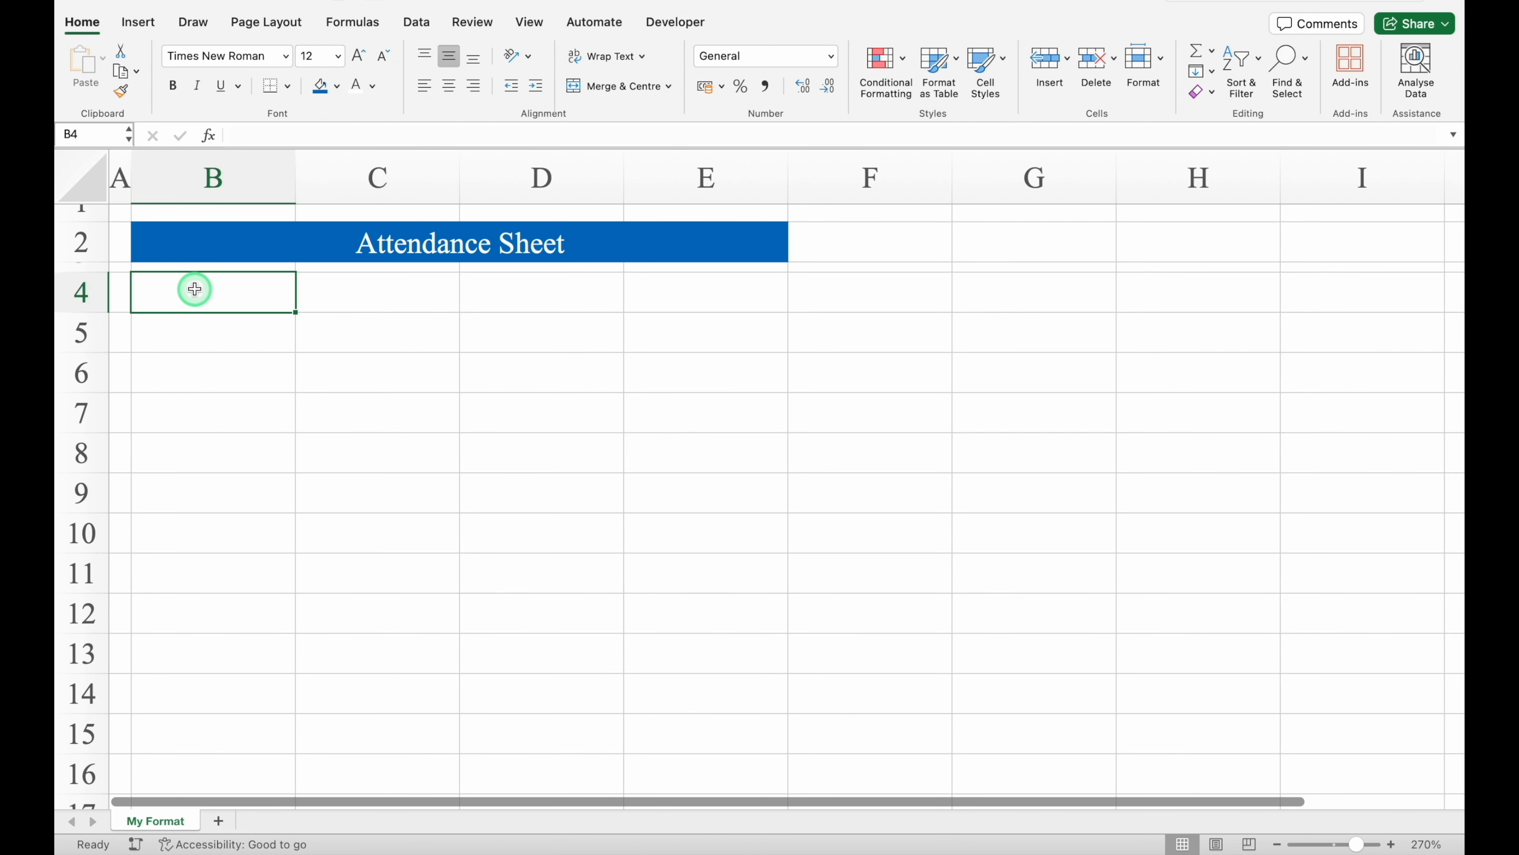
type("Sl. No.")
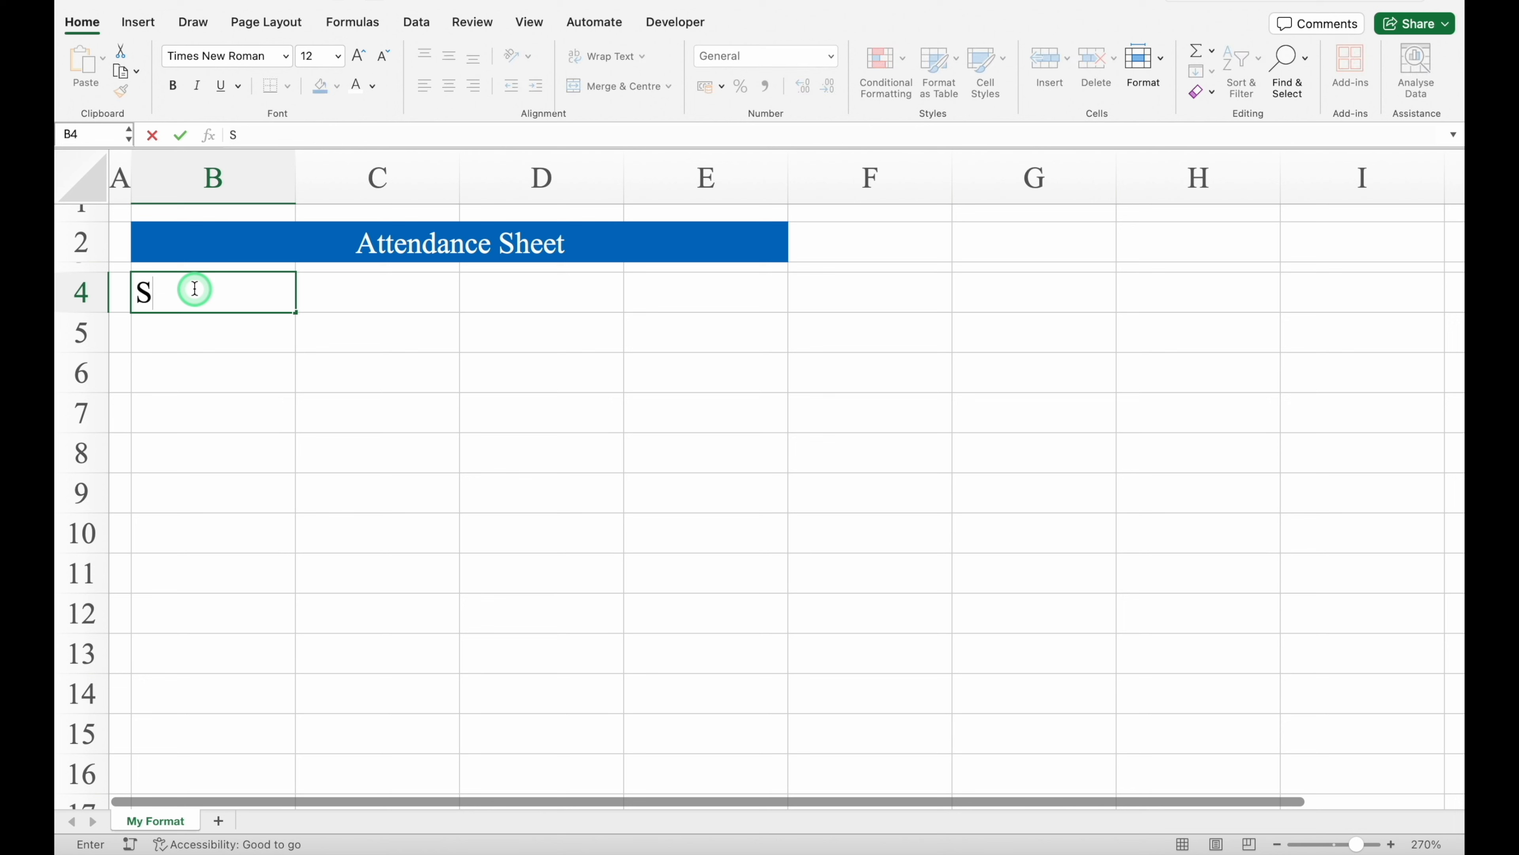
key("Return")
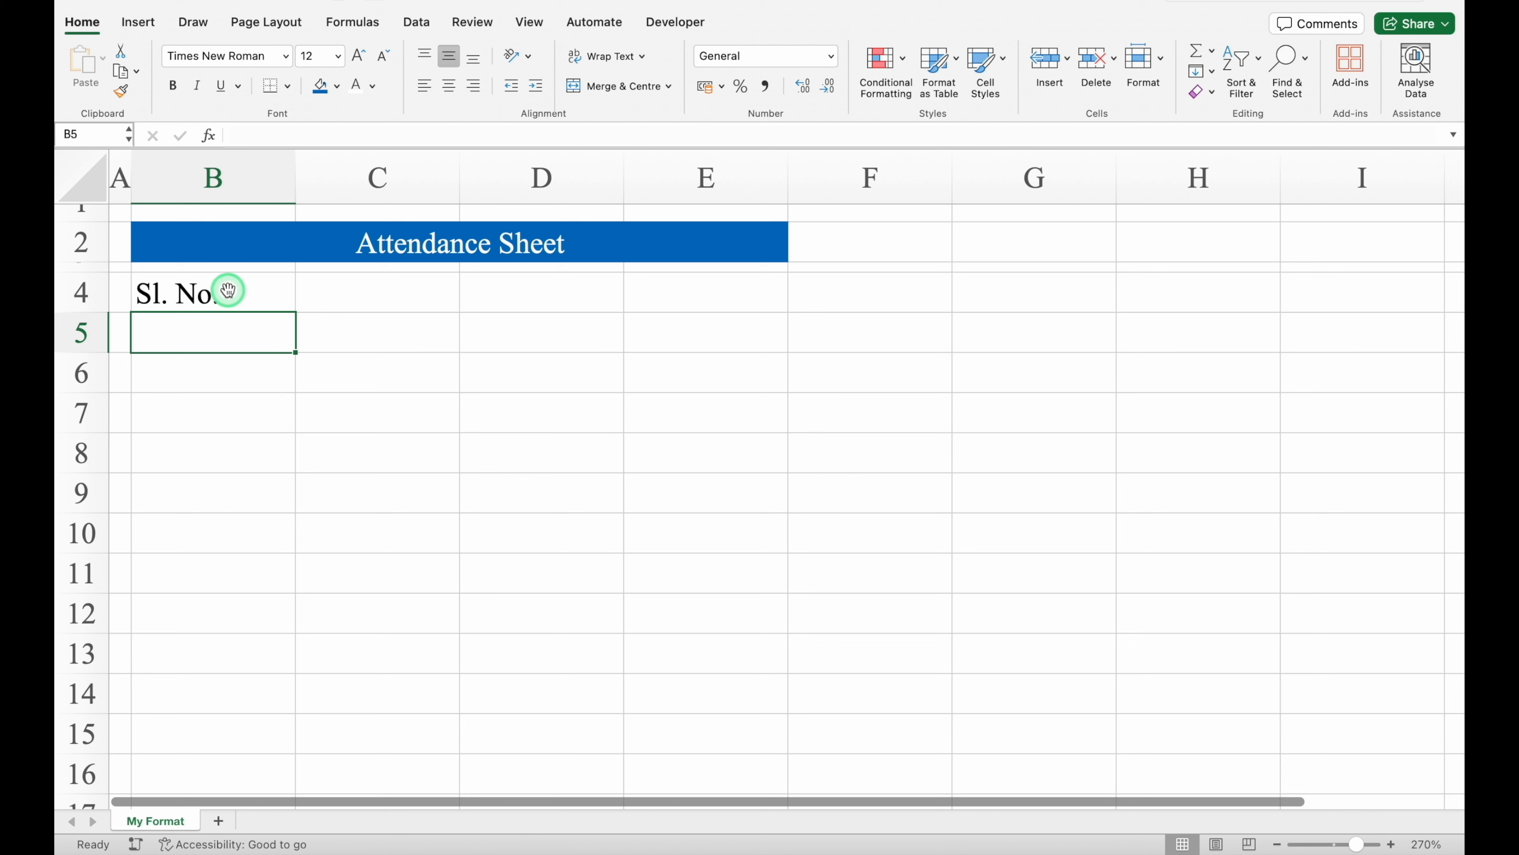
Step: Centre the text across row 4 and enter the headers "Emp. ID", "Name" and "Designation" in C4:E4
left_click(78, 293)
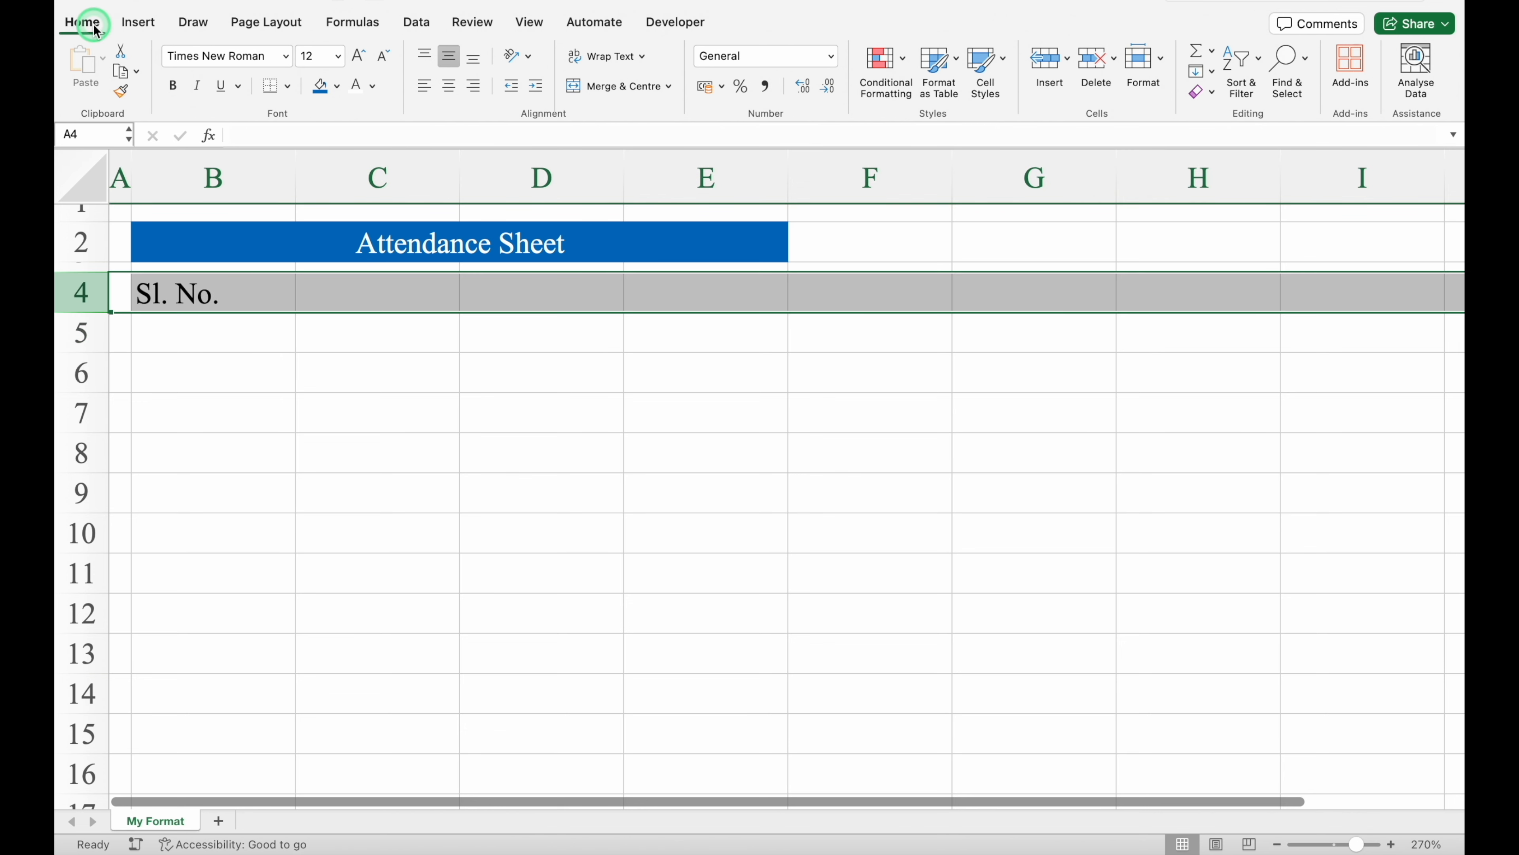
left_click(450, 87)
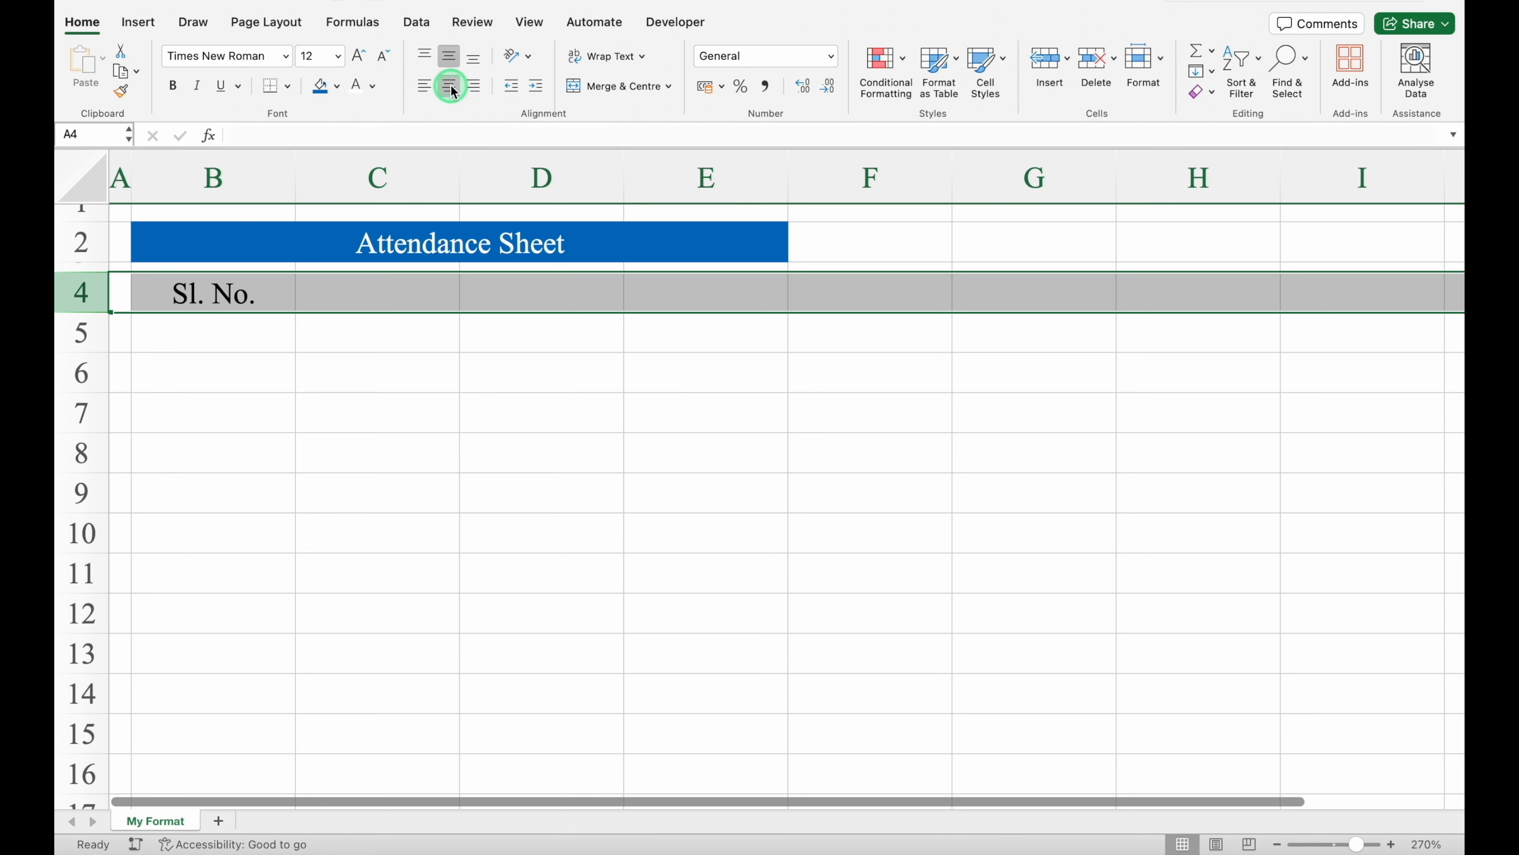
left_click(414, 295)
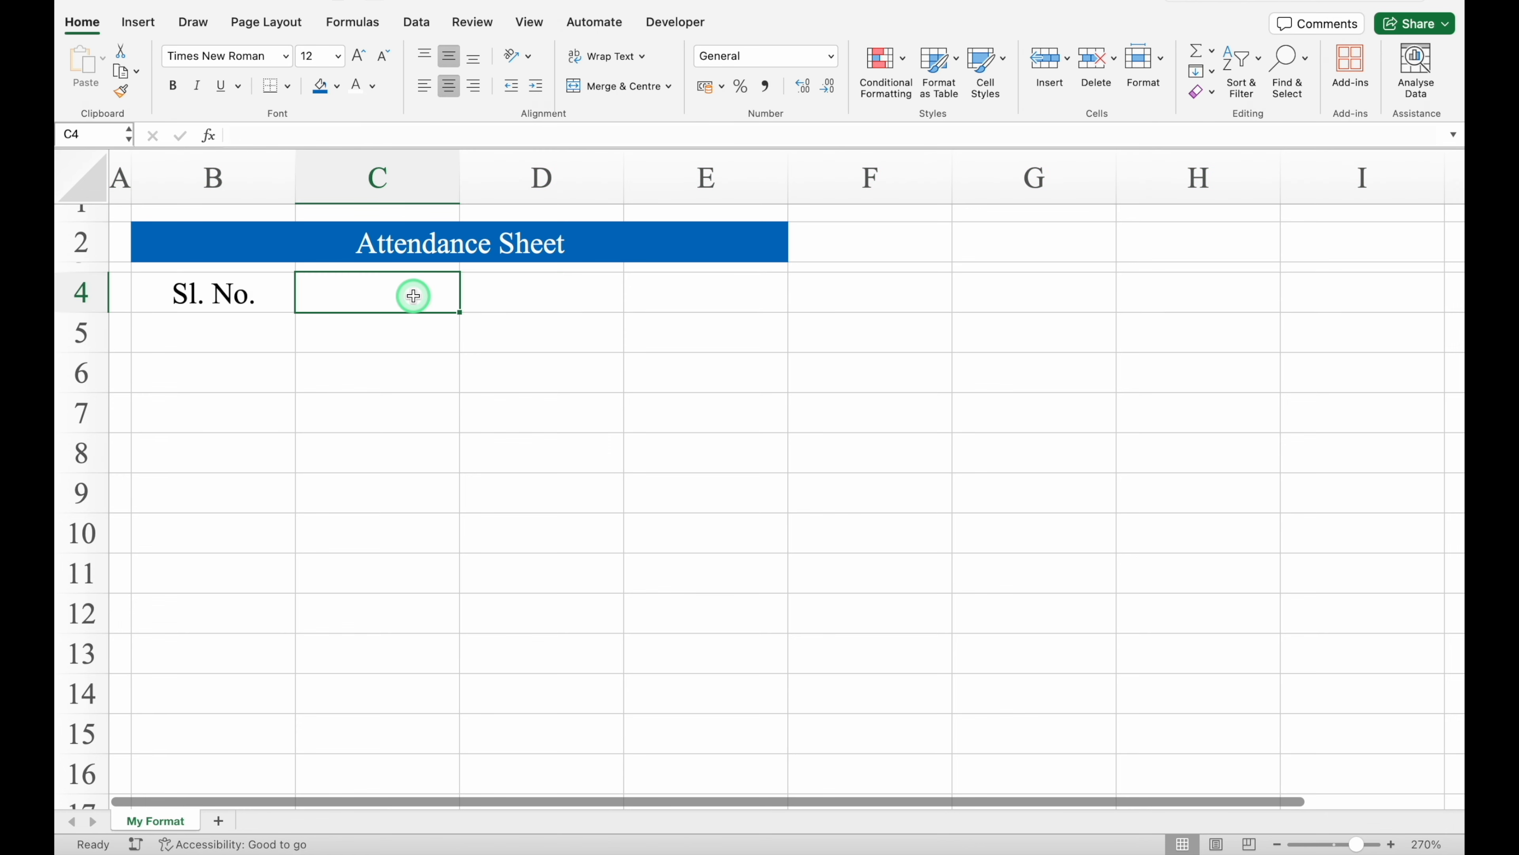
type("Emp. ID")
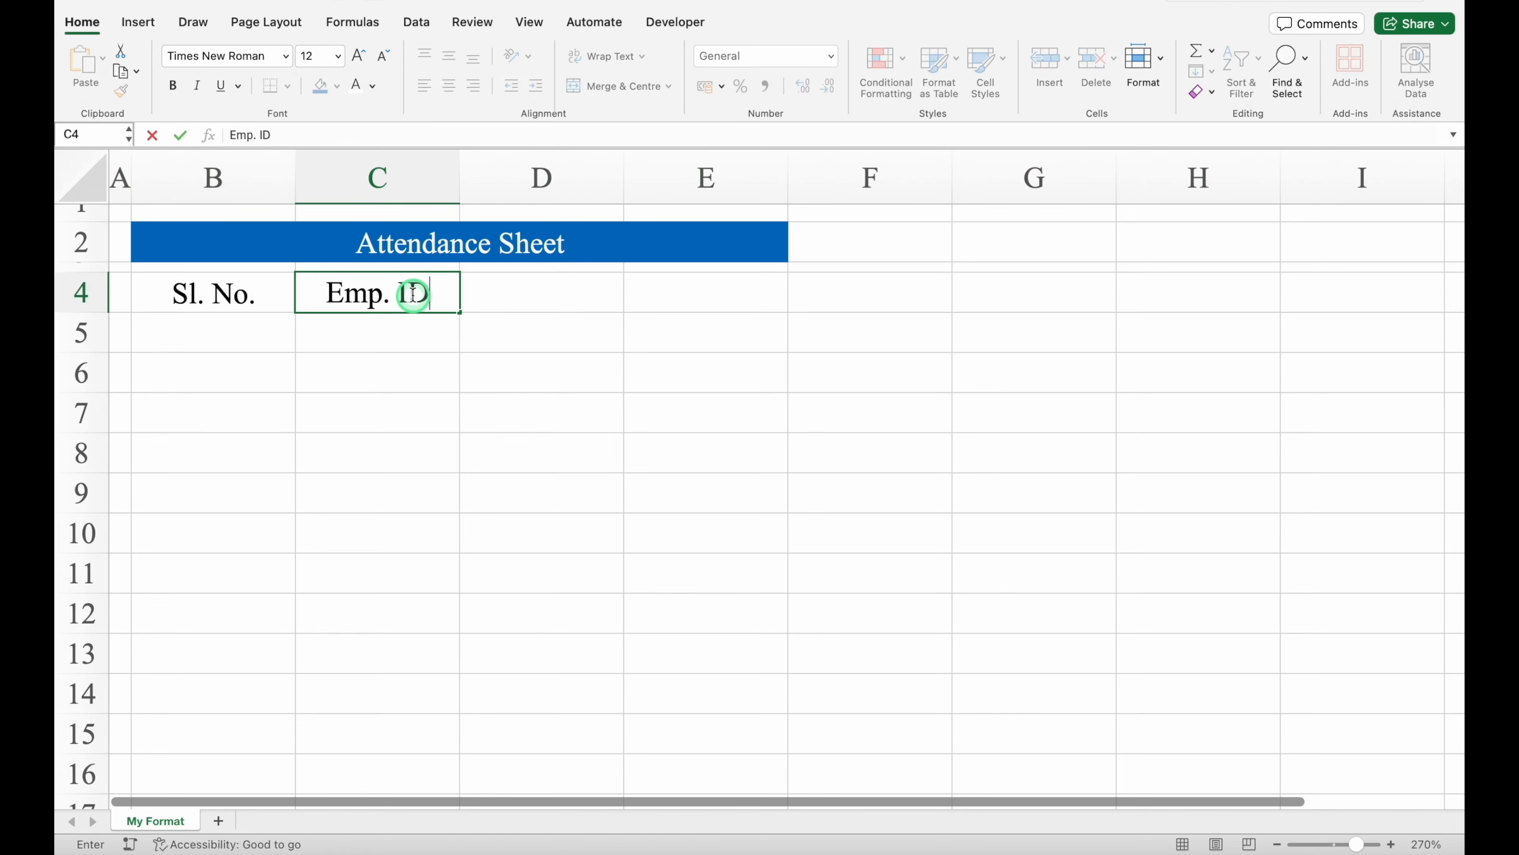
left_click(559, 303)
type("Name")
key("Tab")
type("esignation")
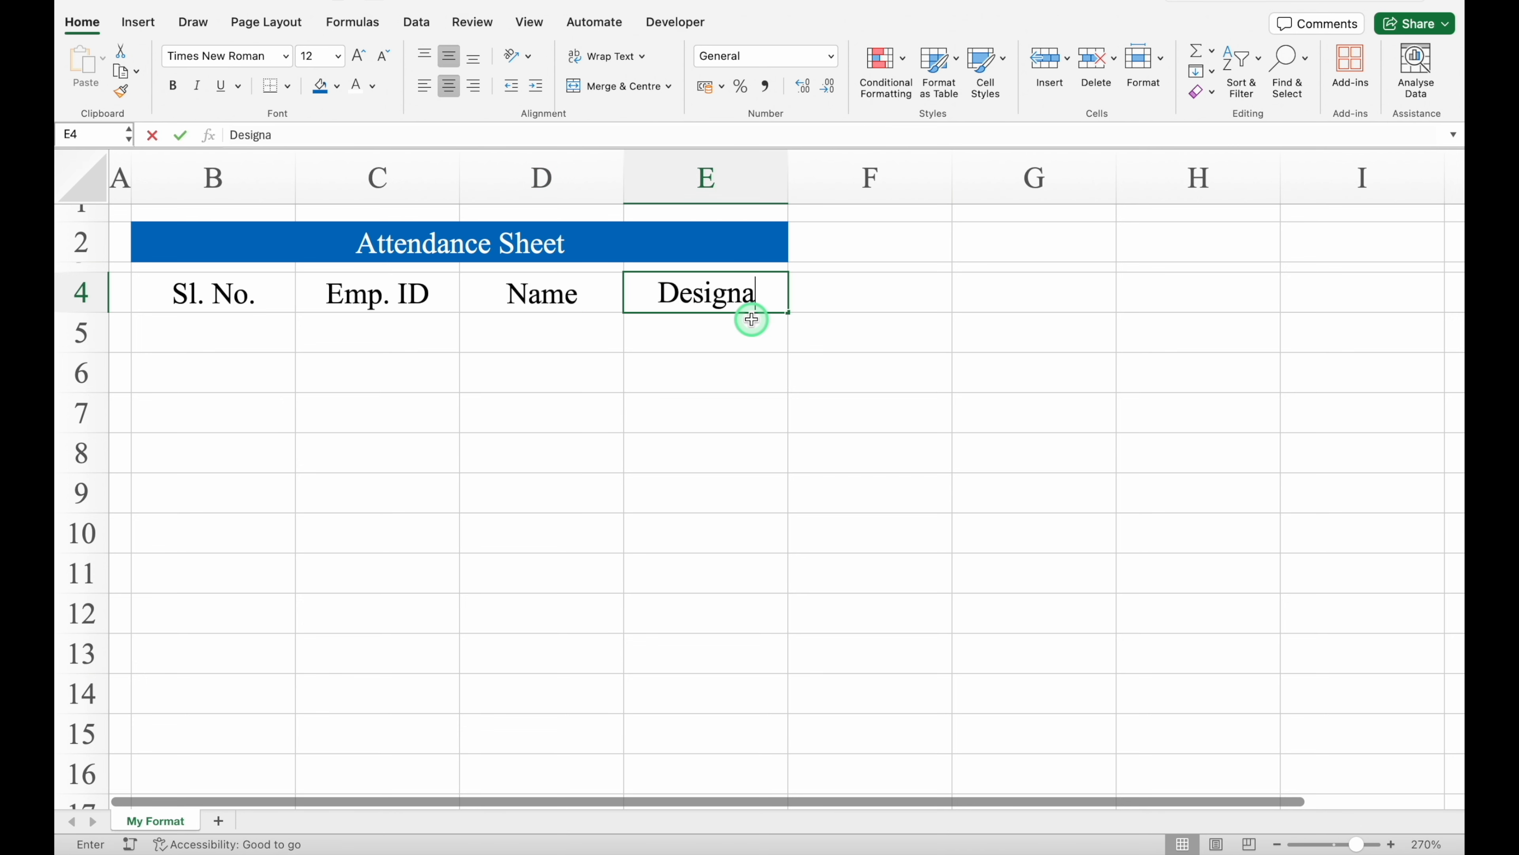
key("Return")
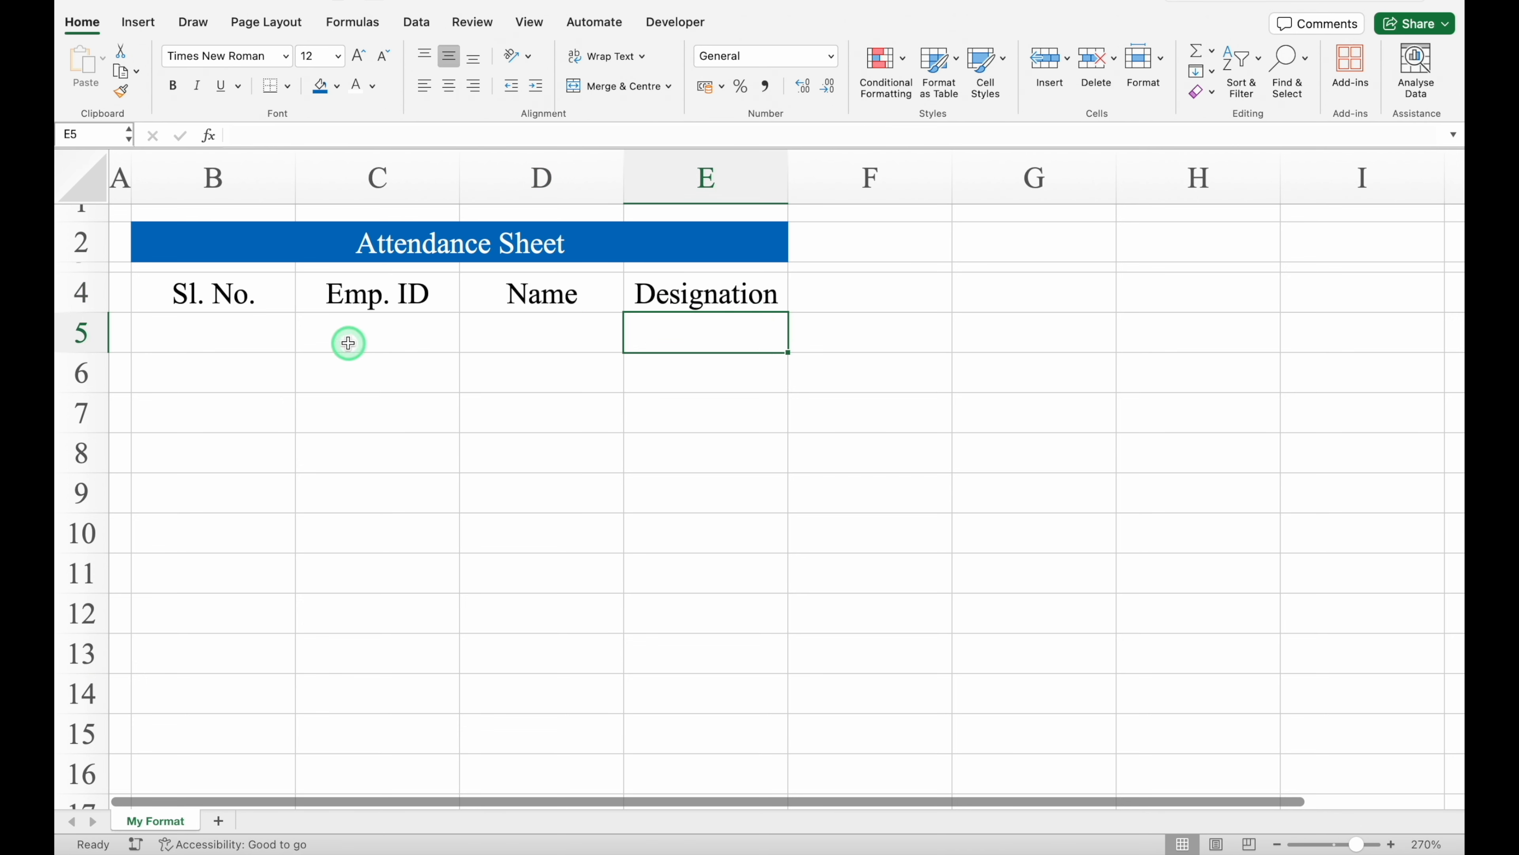
Step: Fill the header cells B4:E4 with the standard blue colour and make their text white
left_click_drag(189, 290, 708, 282)
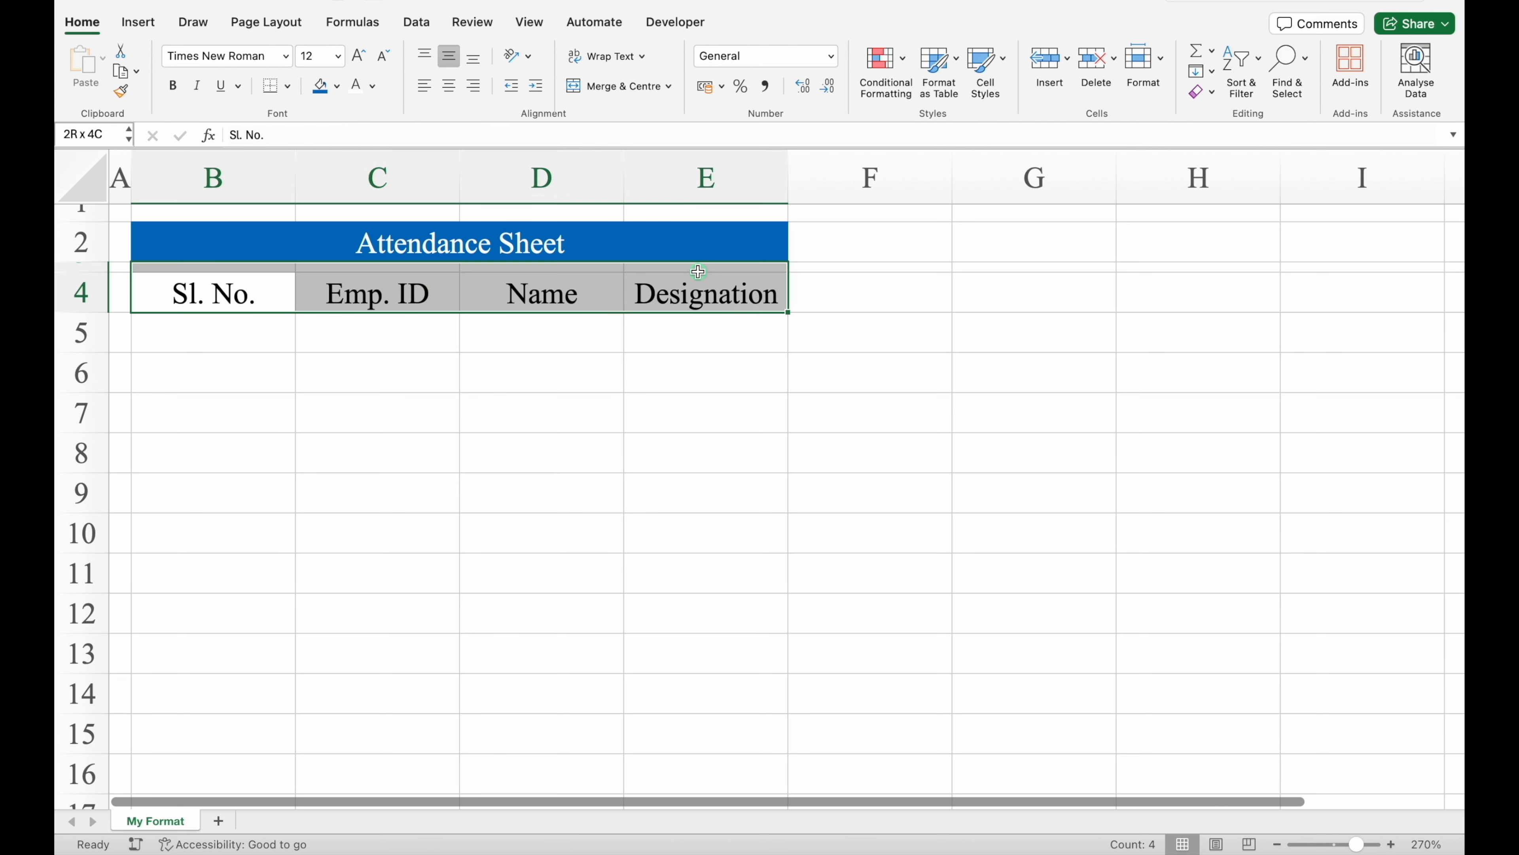
left_click(337, 86)
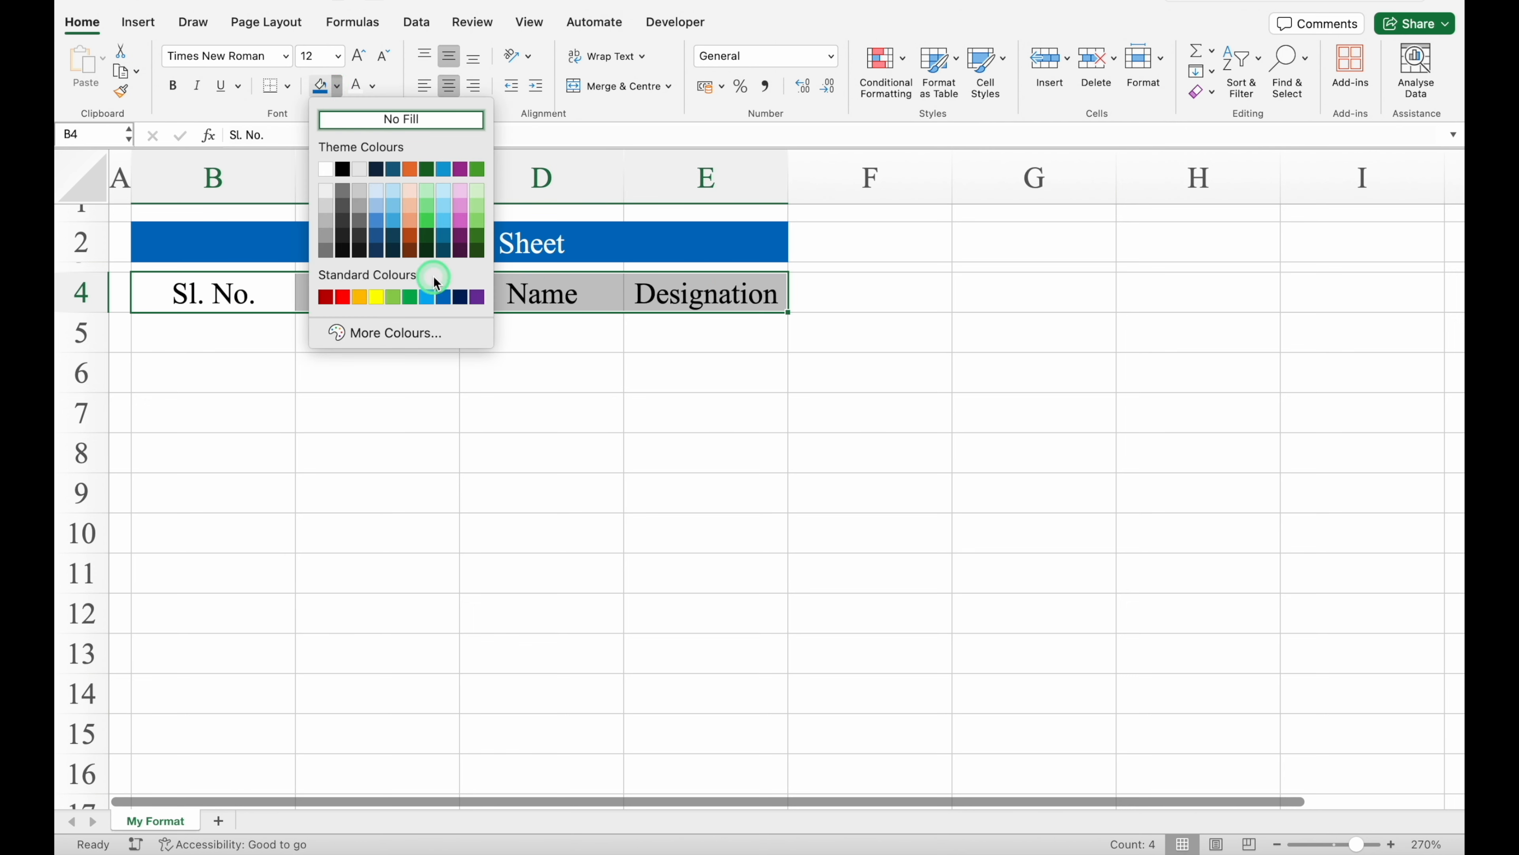
left_click(343, 297)
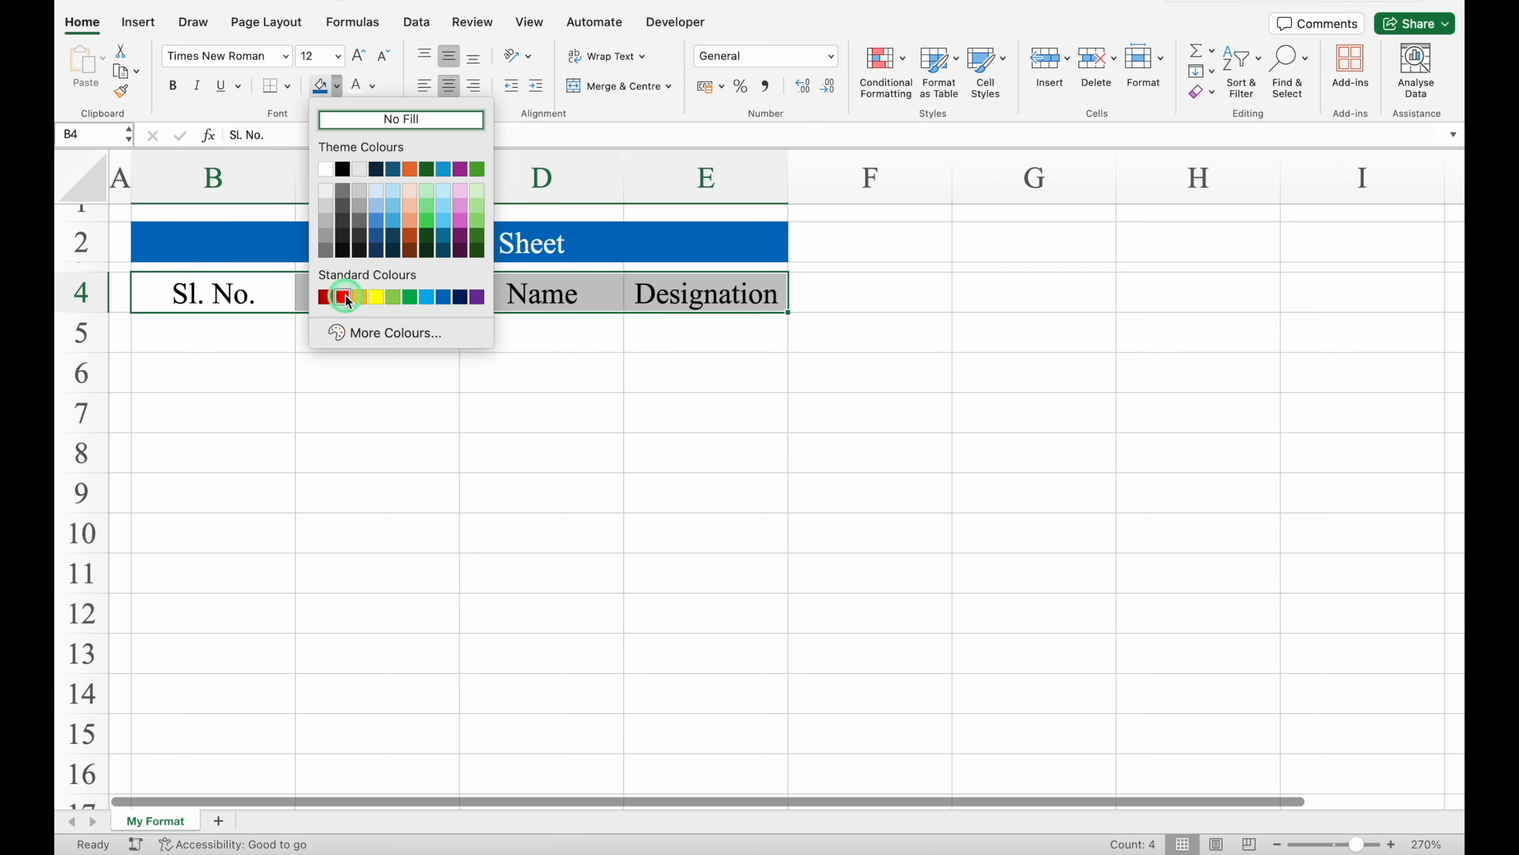
left_click(443, 297)
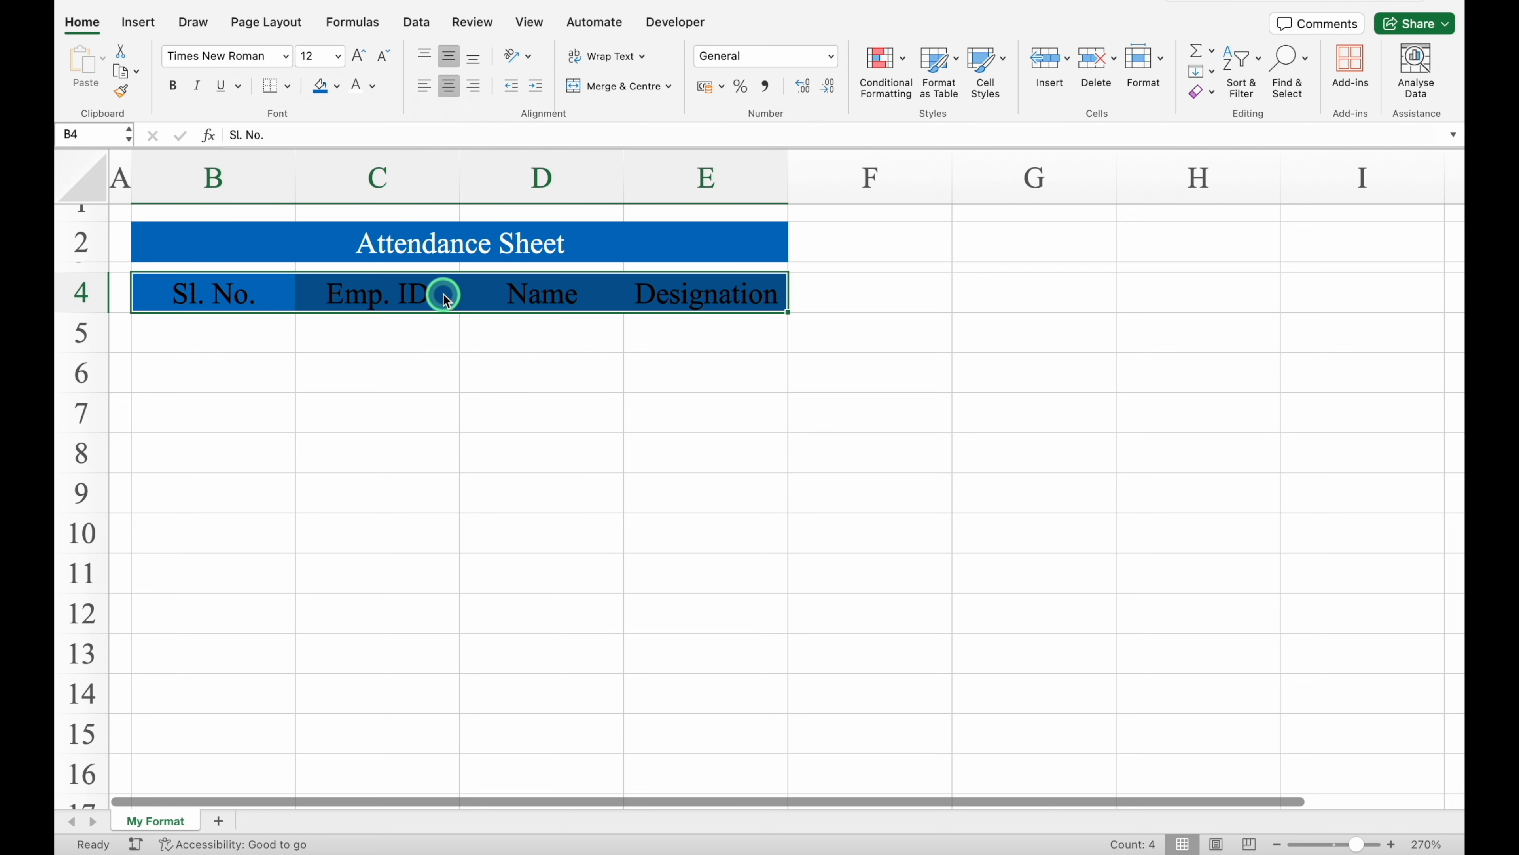
left_click(358, 88)
Step: Apply All Borders to the header cells B4:E4 and to the merged "Attendance Sheet" title cell
left_click(289, 87)
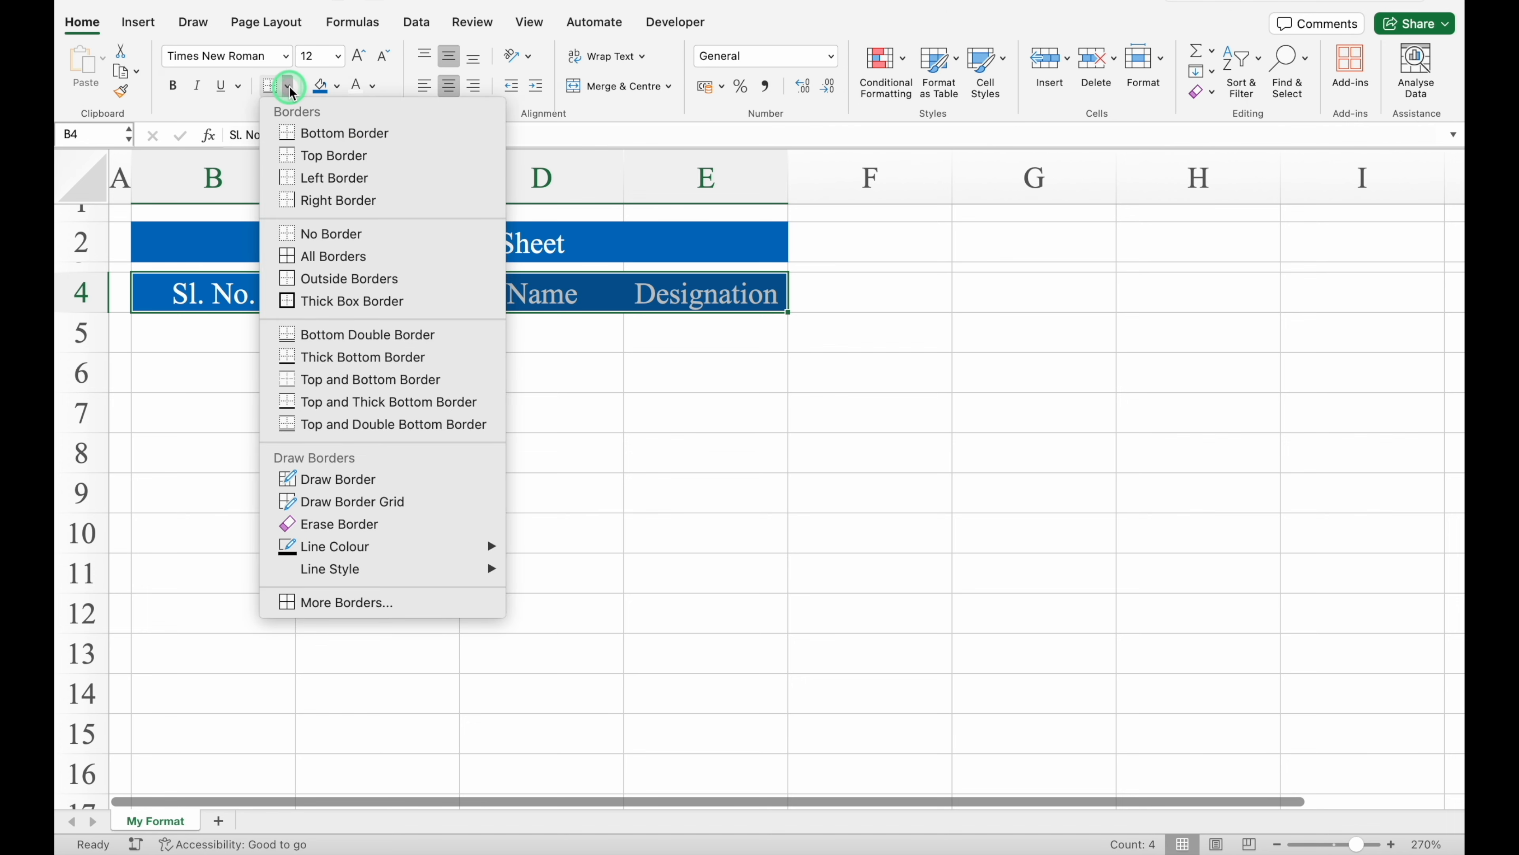
left_click(340, 257)
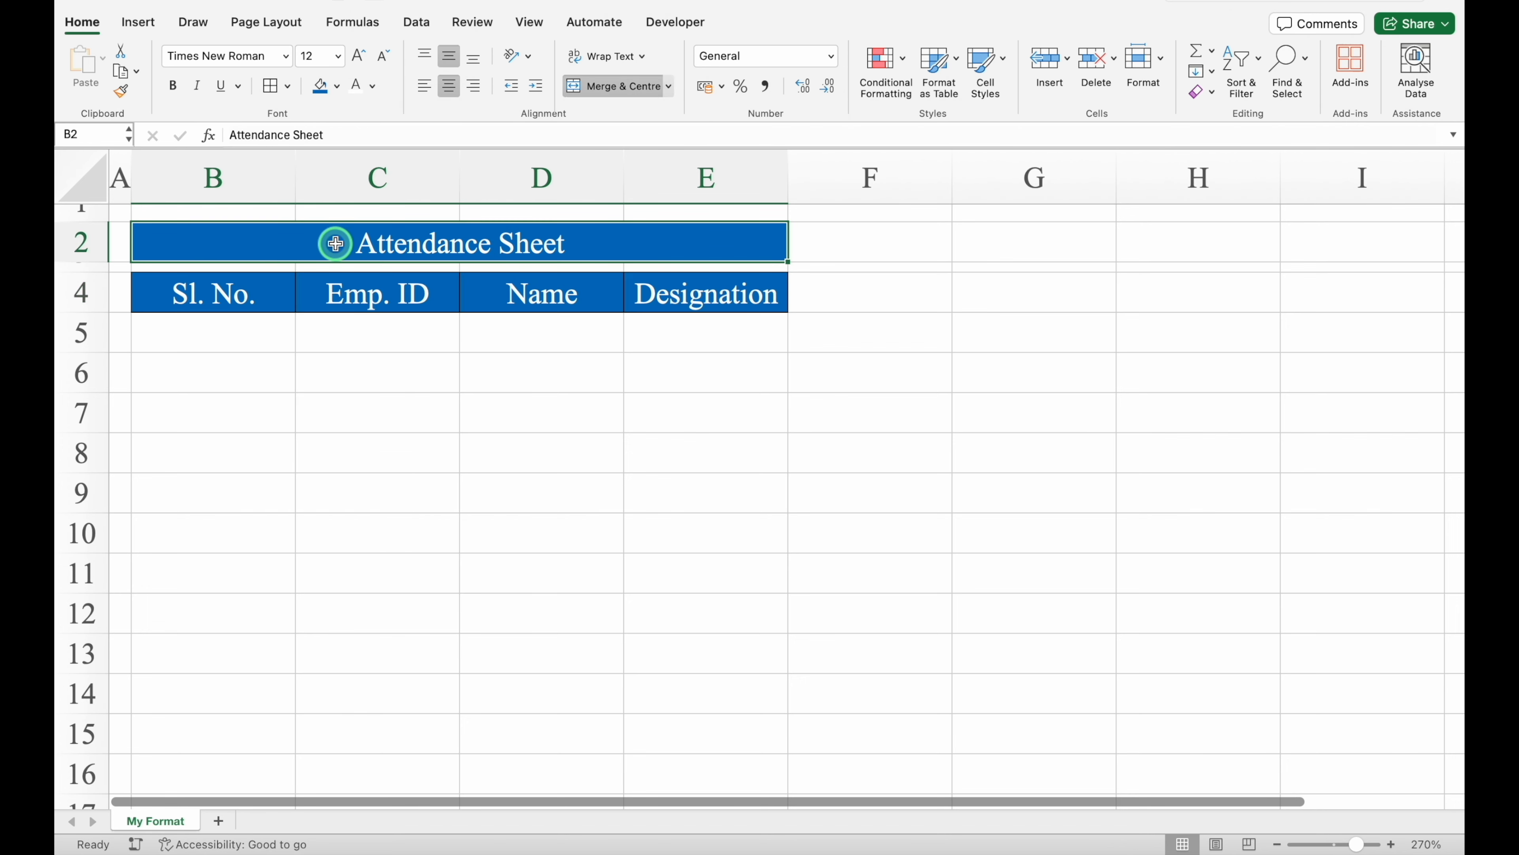
left_click(271, 86)
Step: Enter the serial number 1 in B5 and centre the contents of column B horizontally
left_click(282, 333)
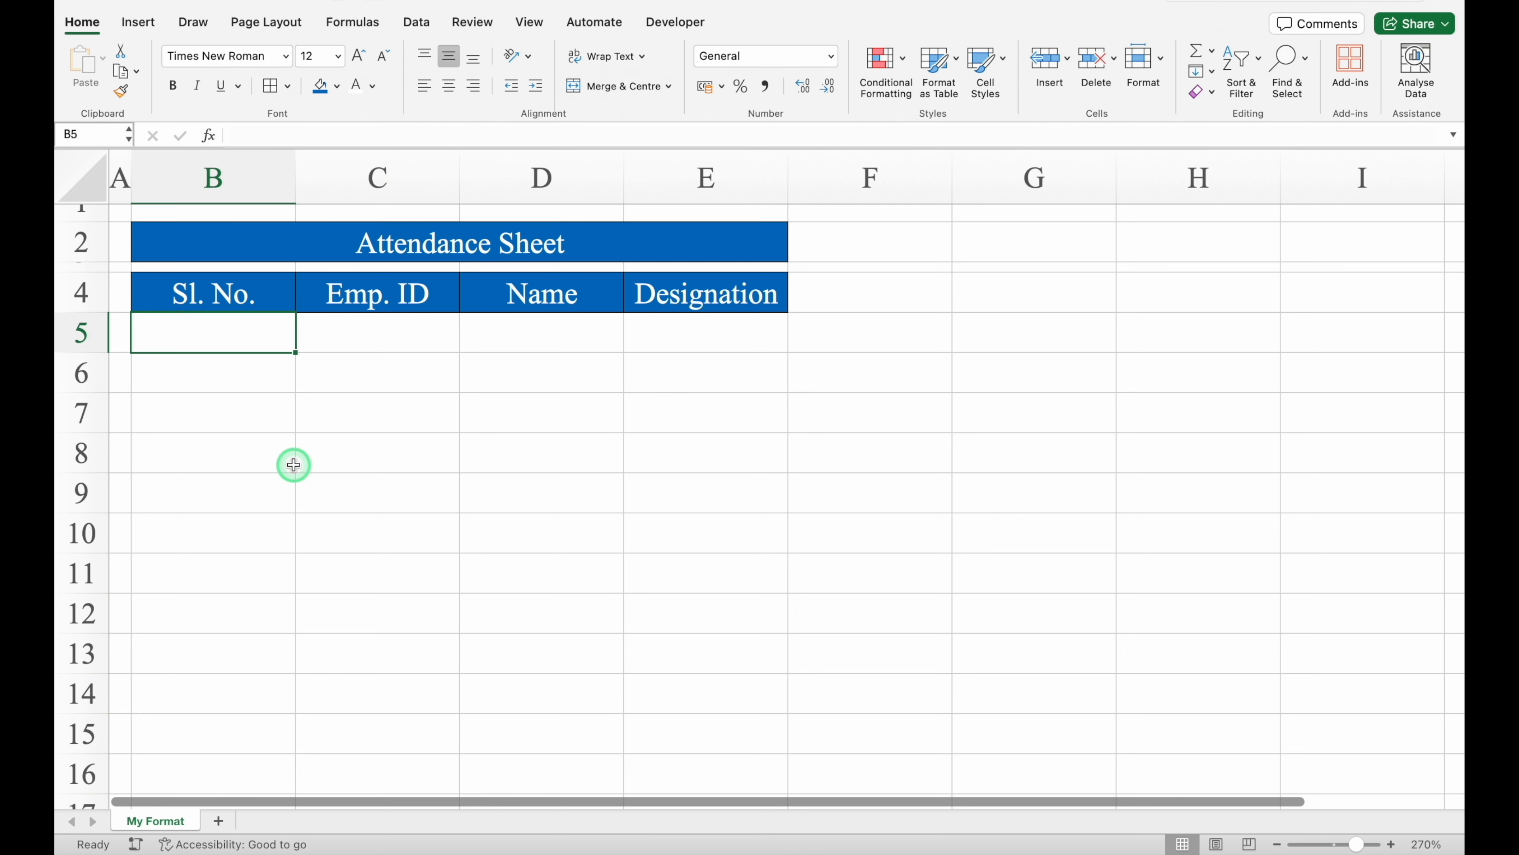
type("1")
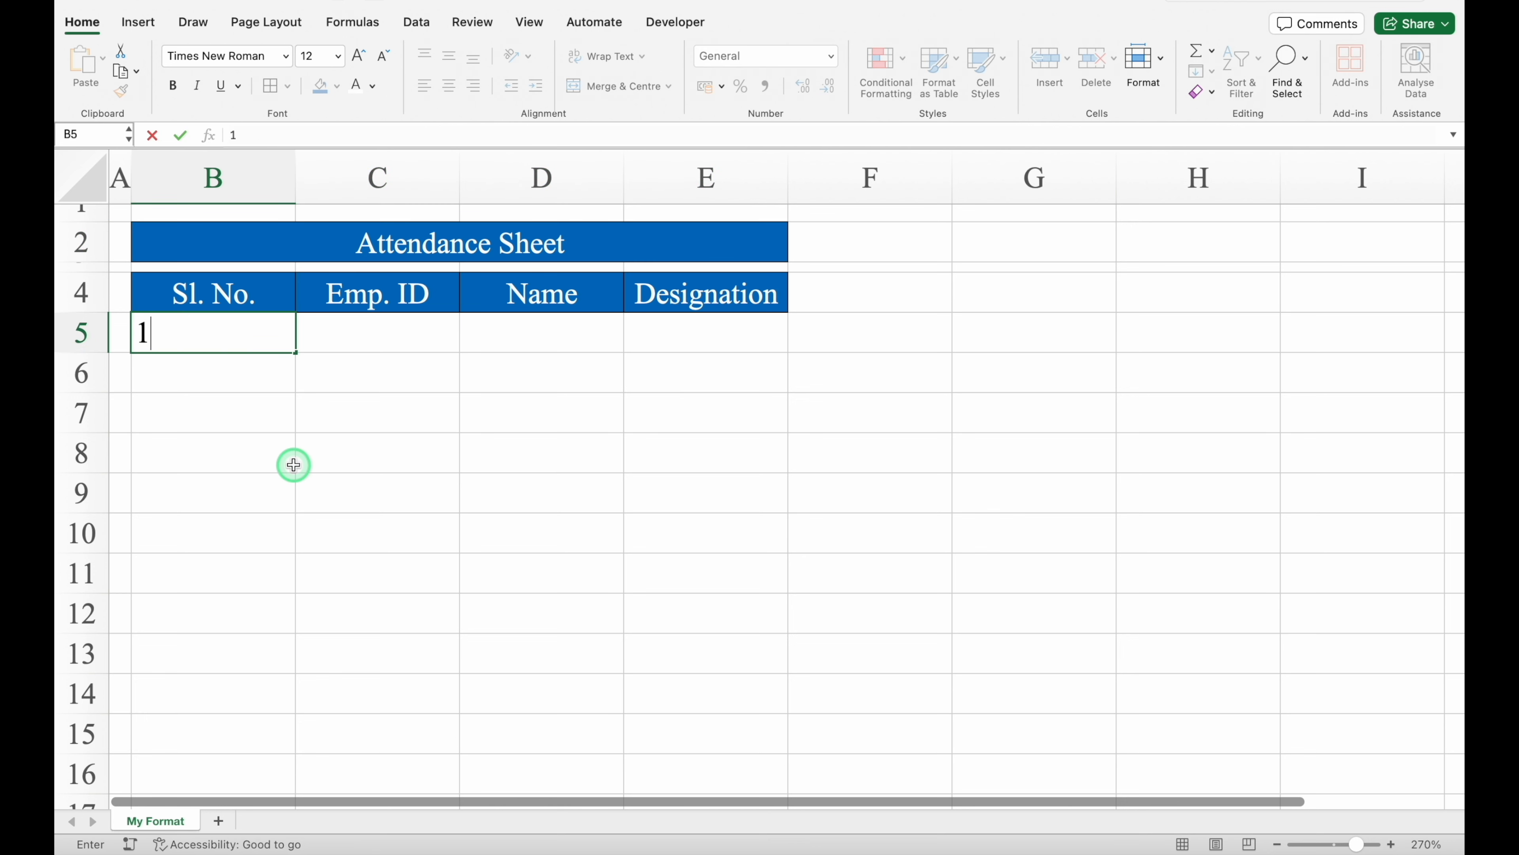
key("Return")
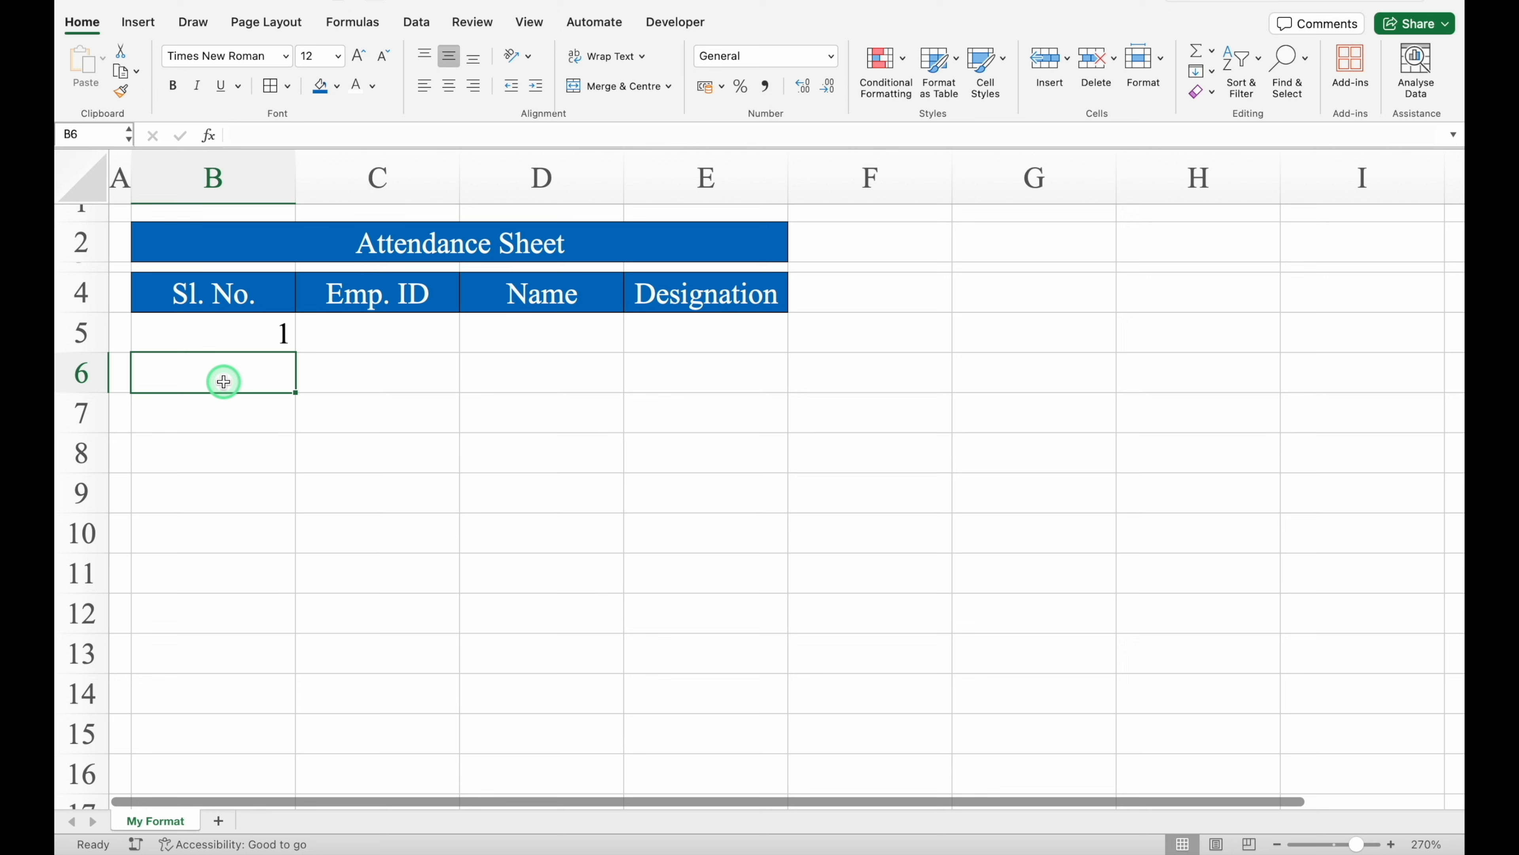
left_click(219, 175)
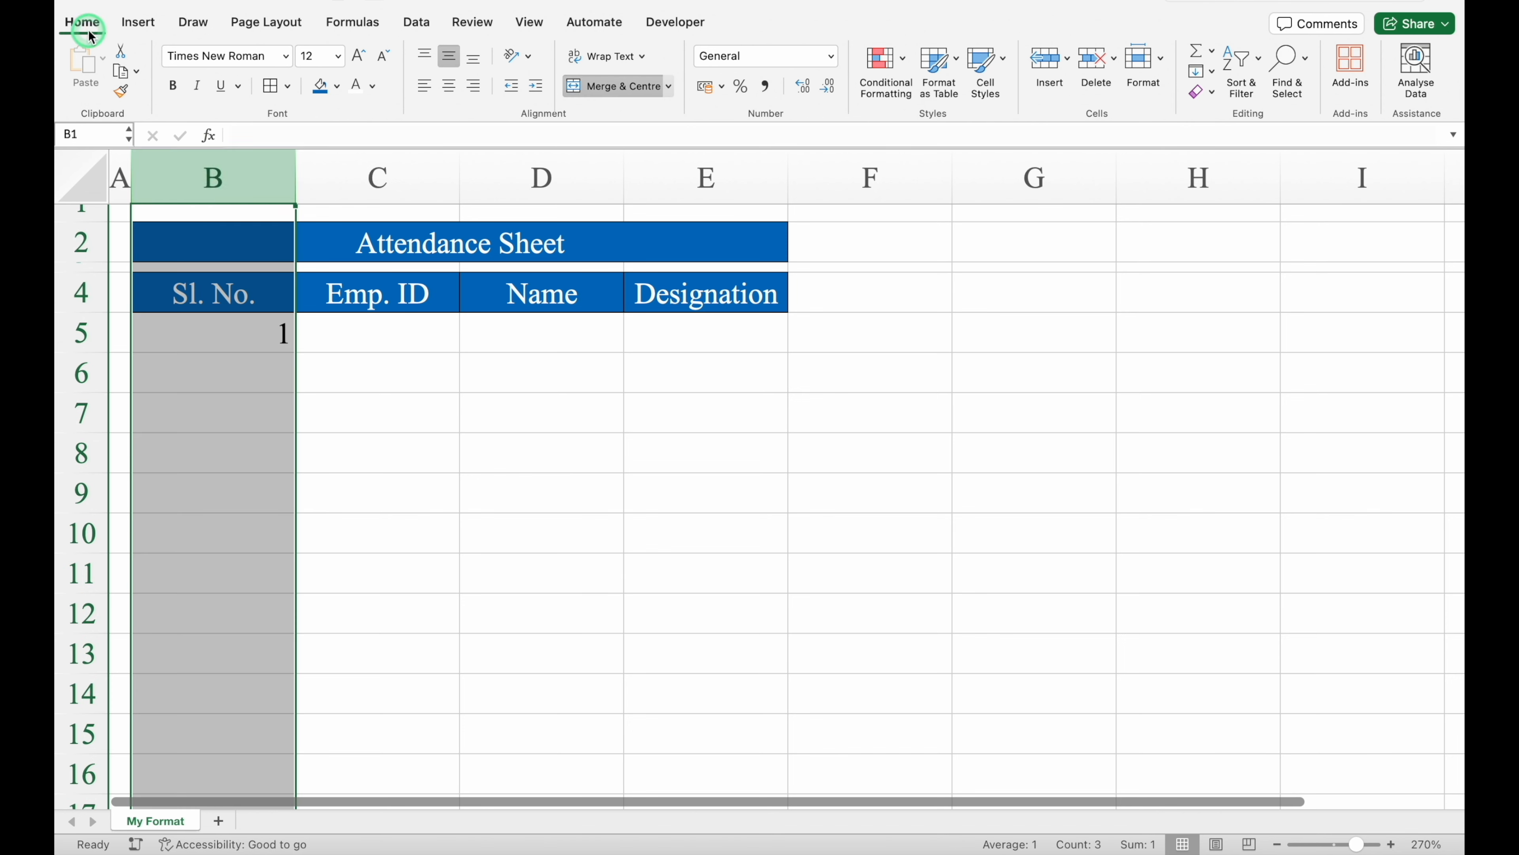
left_click(456, 67)
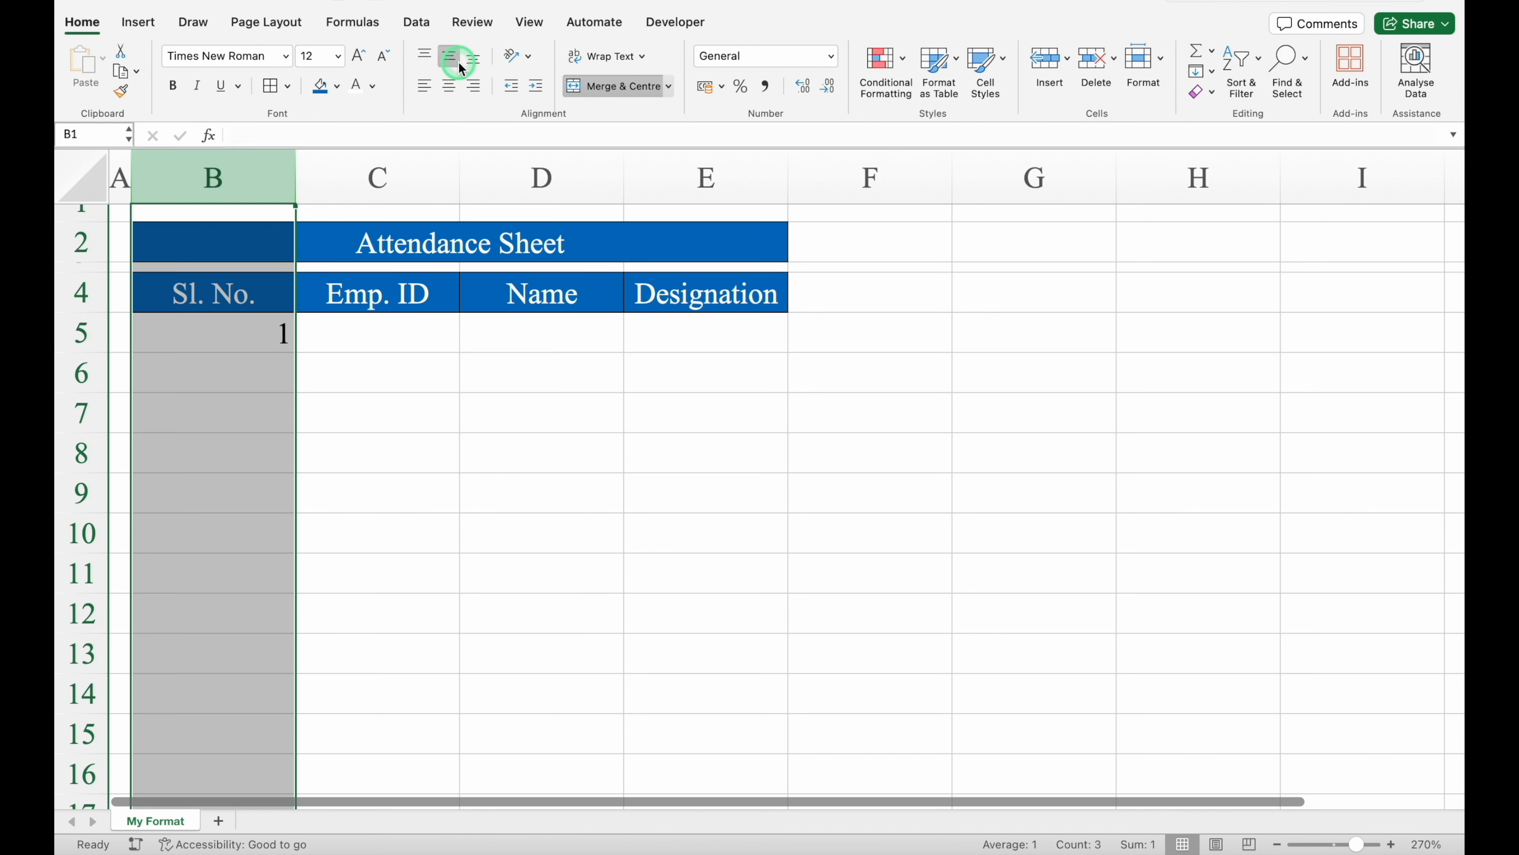
left_click(449, 88)
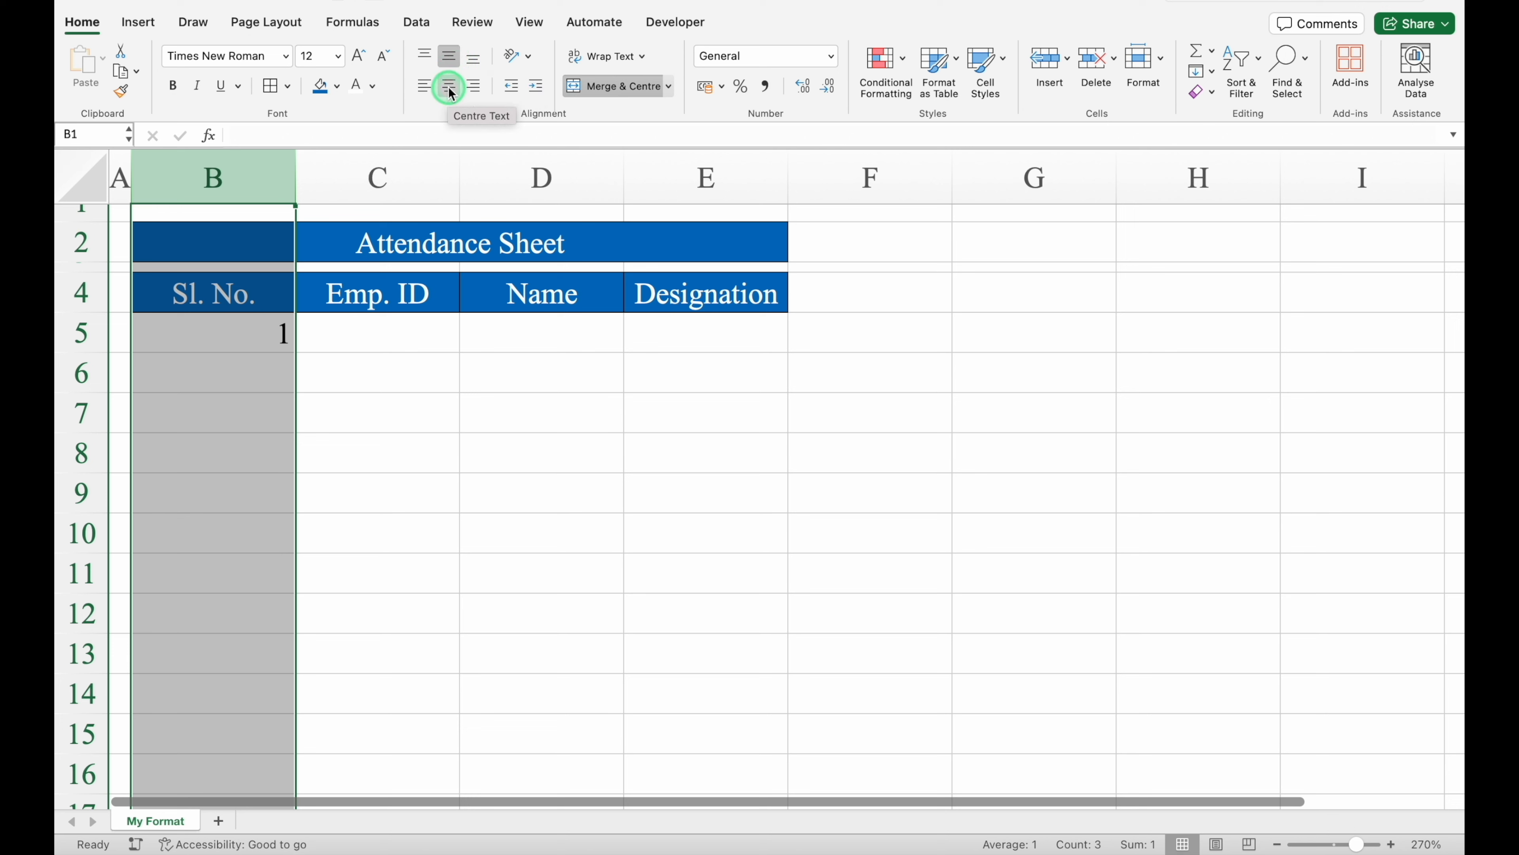
left_click(451, 90)
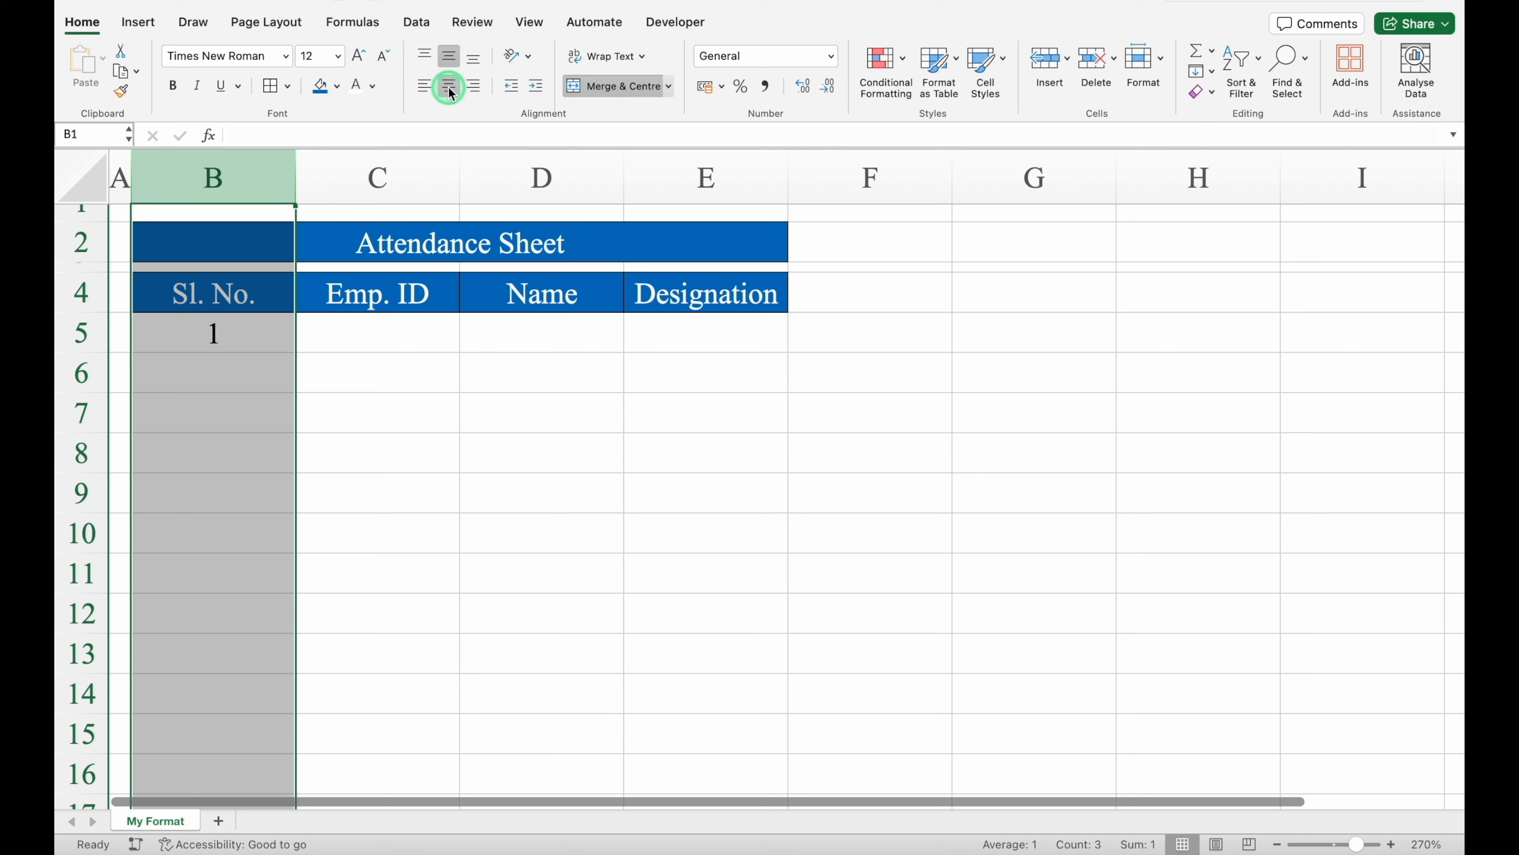
Step: Enter 2 in B6 and extend the serial number series down to 10 in B14
left_click(256, 378)
type("2")
key("Return")
left_click_drag(248, 333, 295, 709)
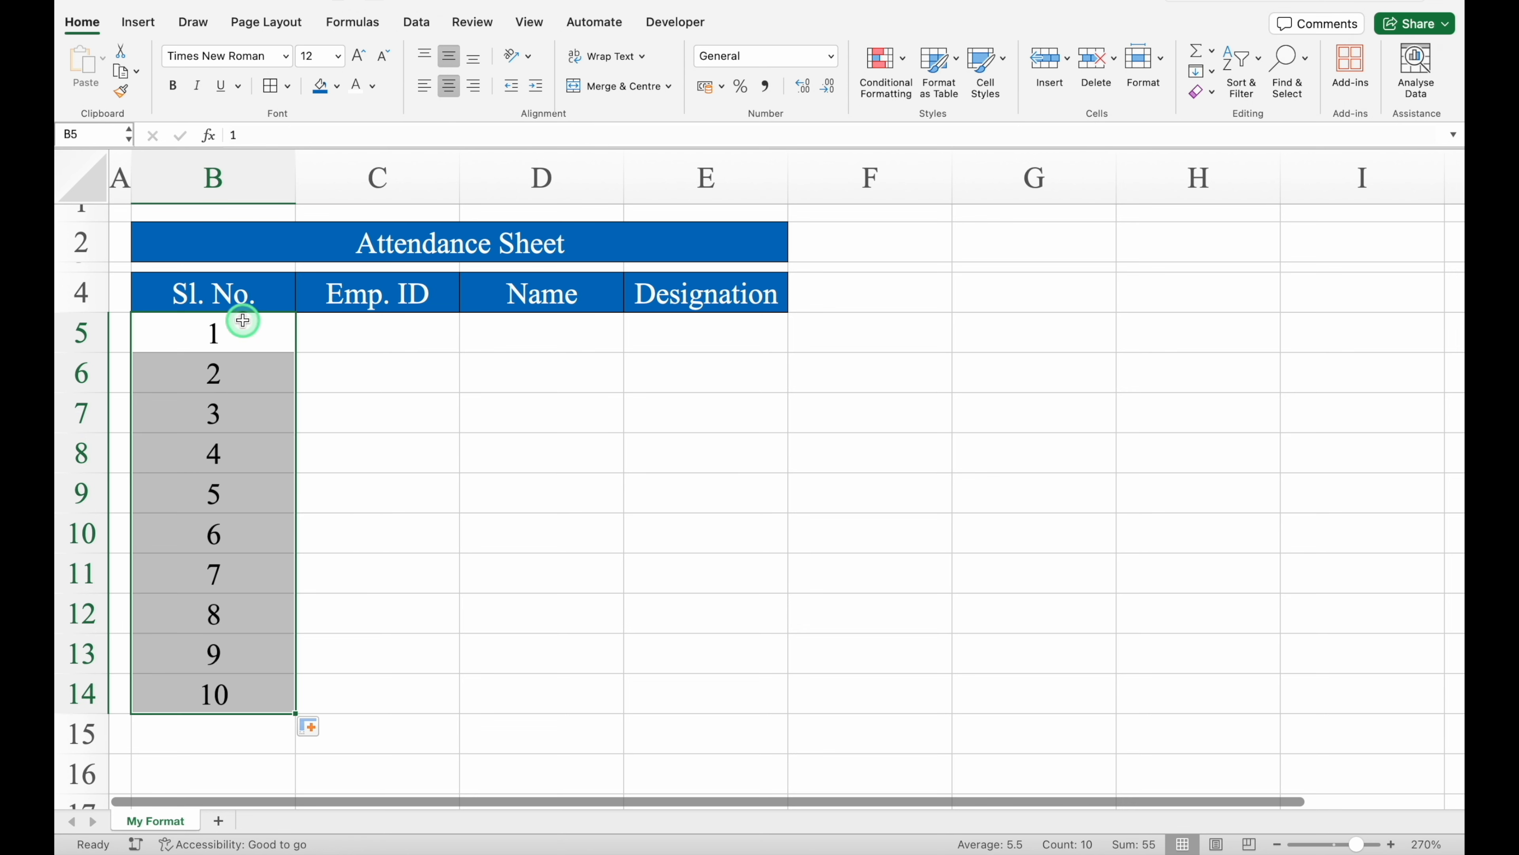
Step: Apply All Borders to the whole table range B4:E14
left_click(209, 294)
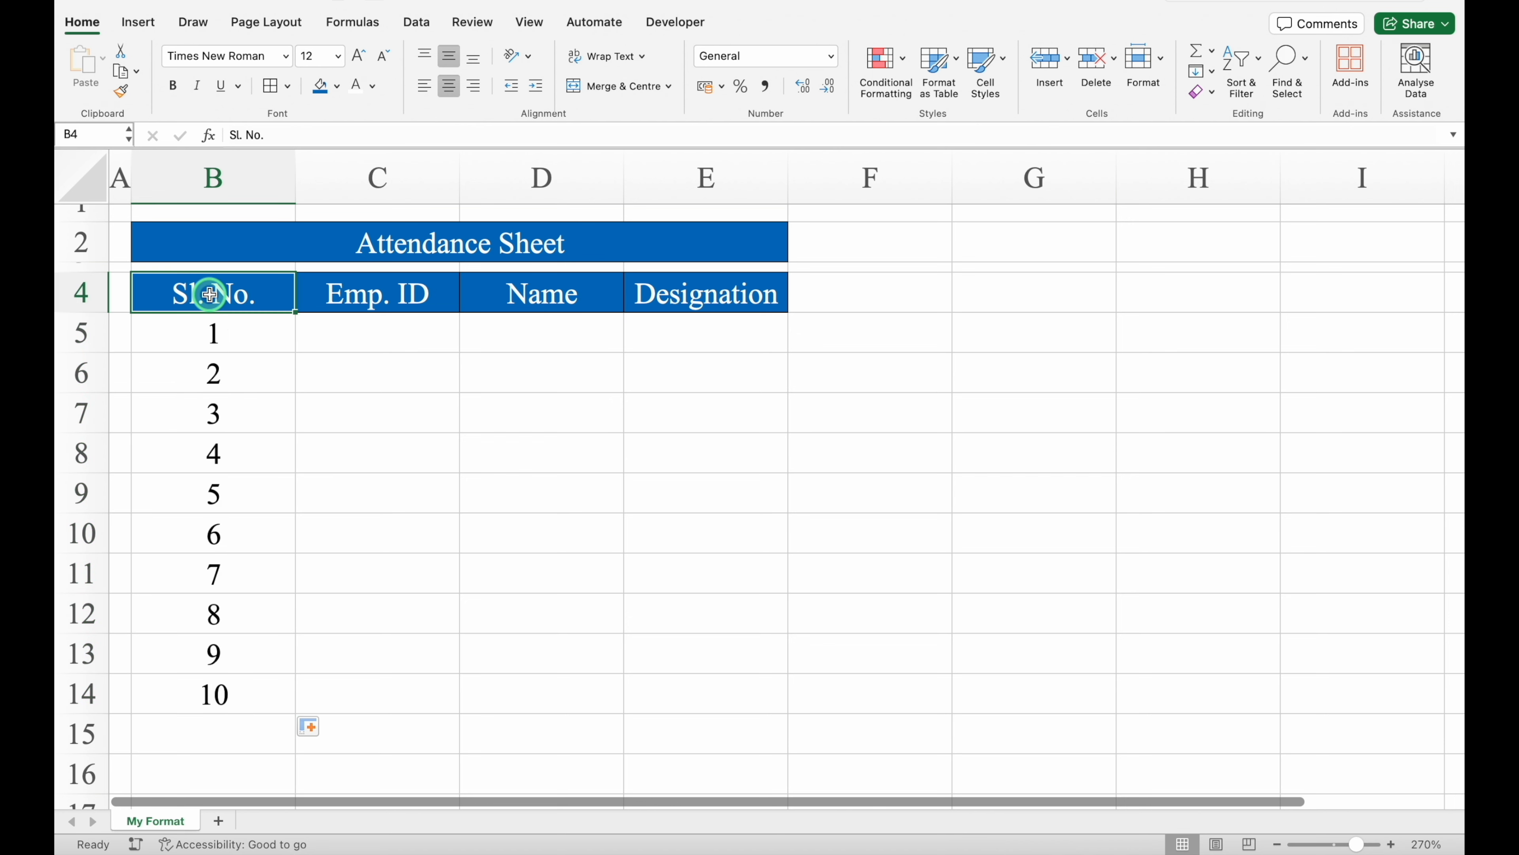
key("ctrl+shift+Down")
key("ctrl+shift+Right")
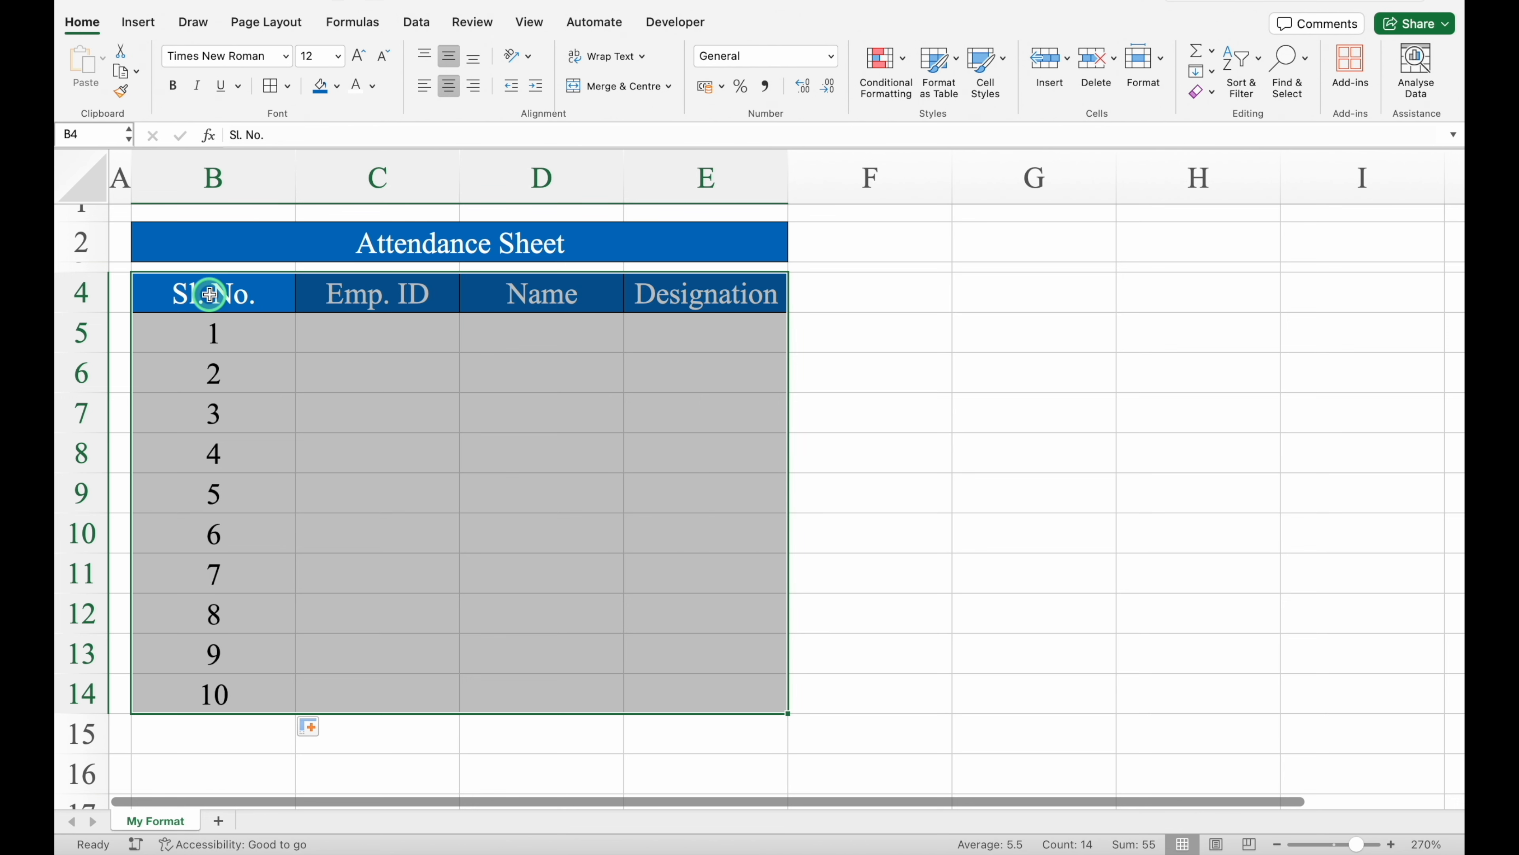
left_click(209, 294)
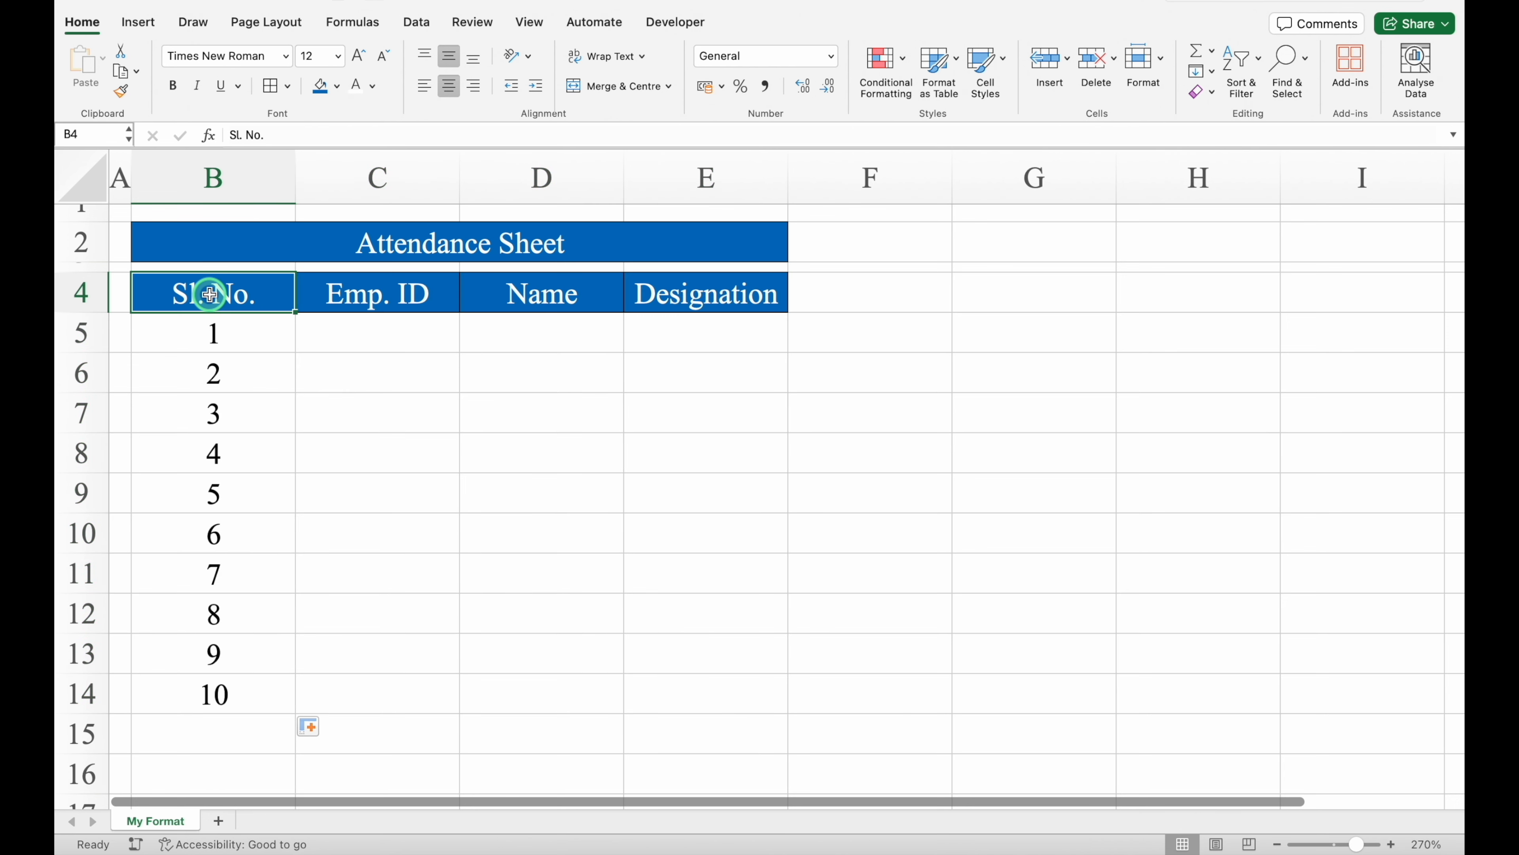
left_click_drag(209, 294, 674, 677)
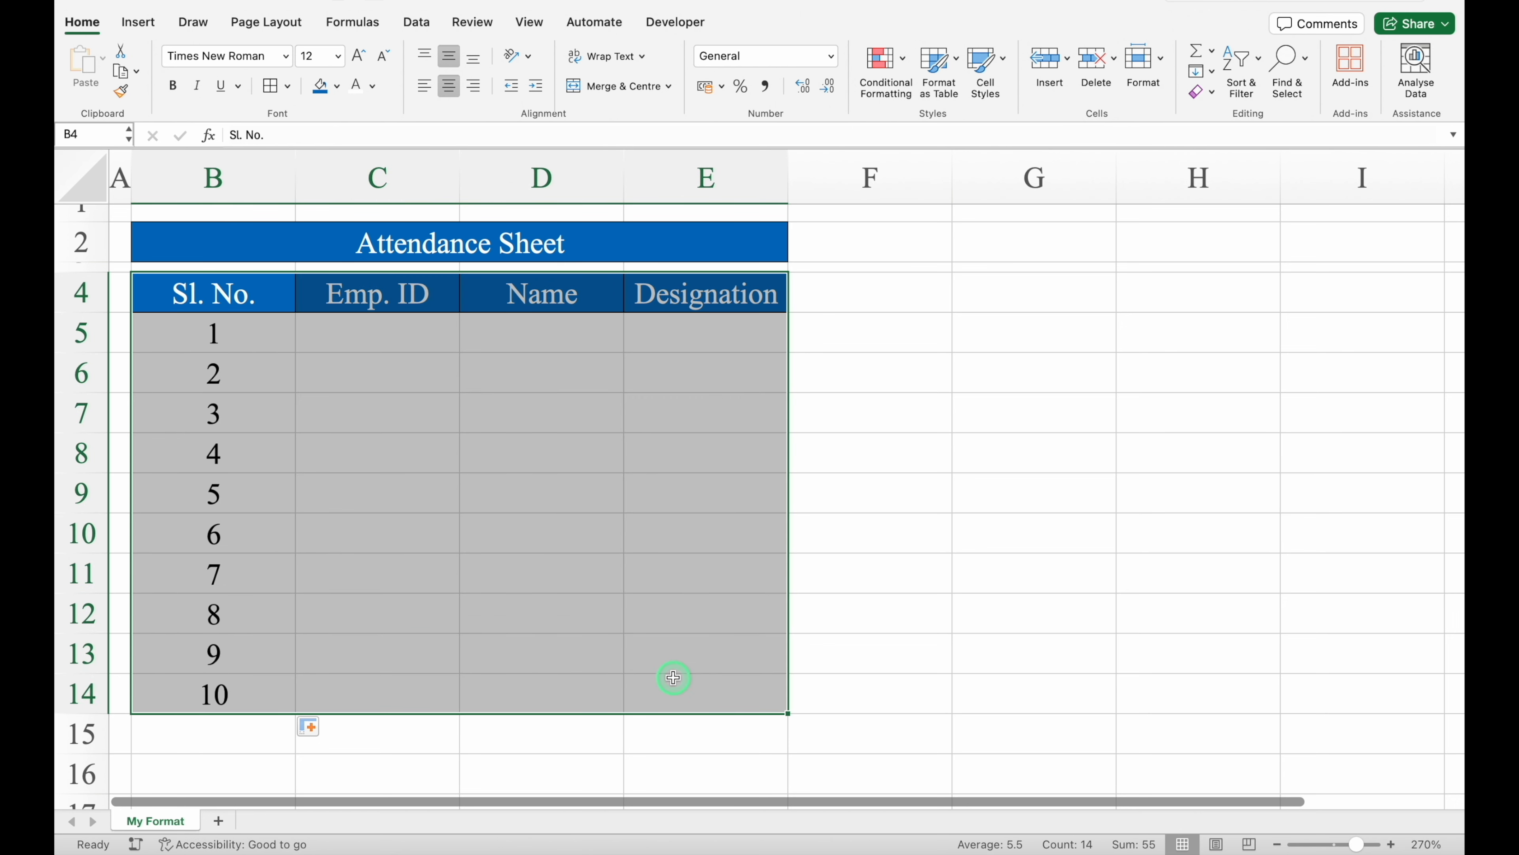
left_click(271, 86)
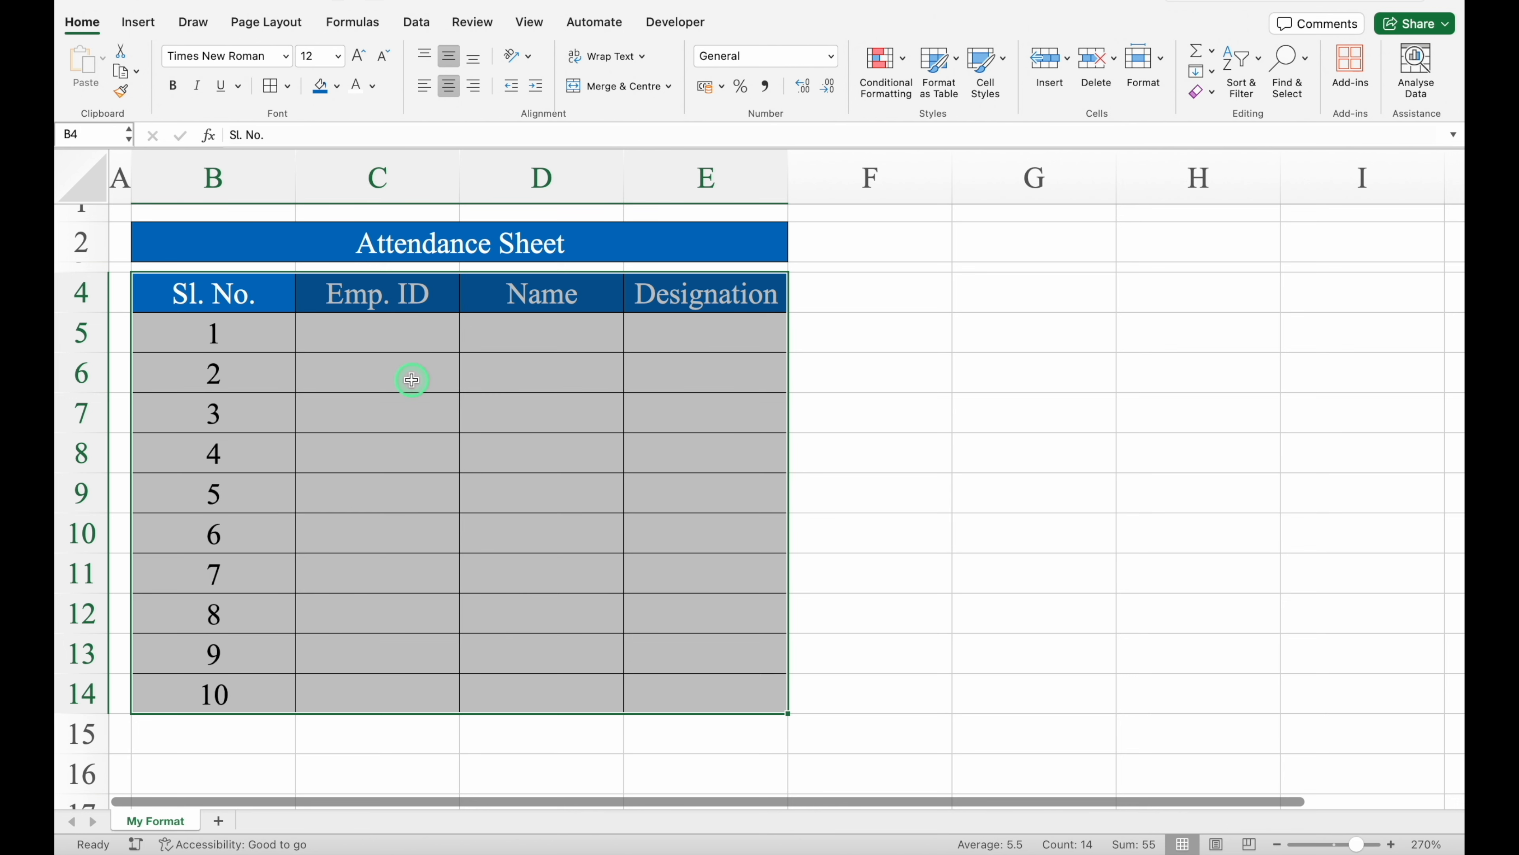
Step: Enter the first employee's ID under the "Emp. ID" header in C5
left_click(390, 333)
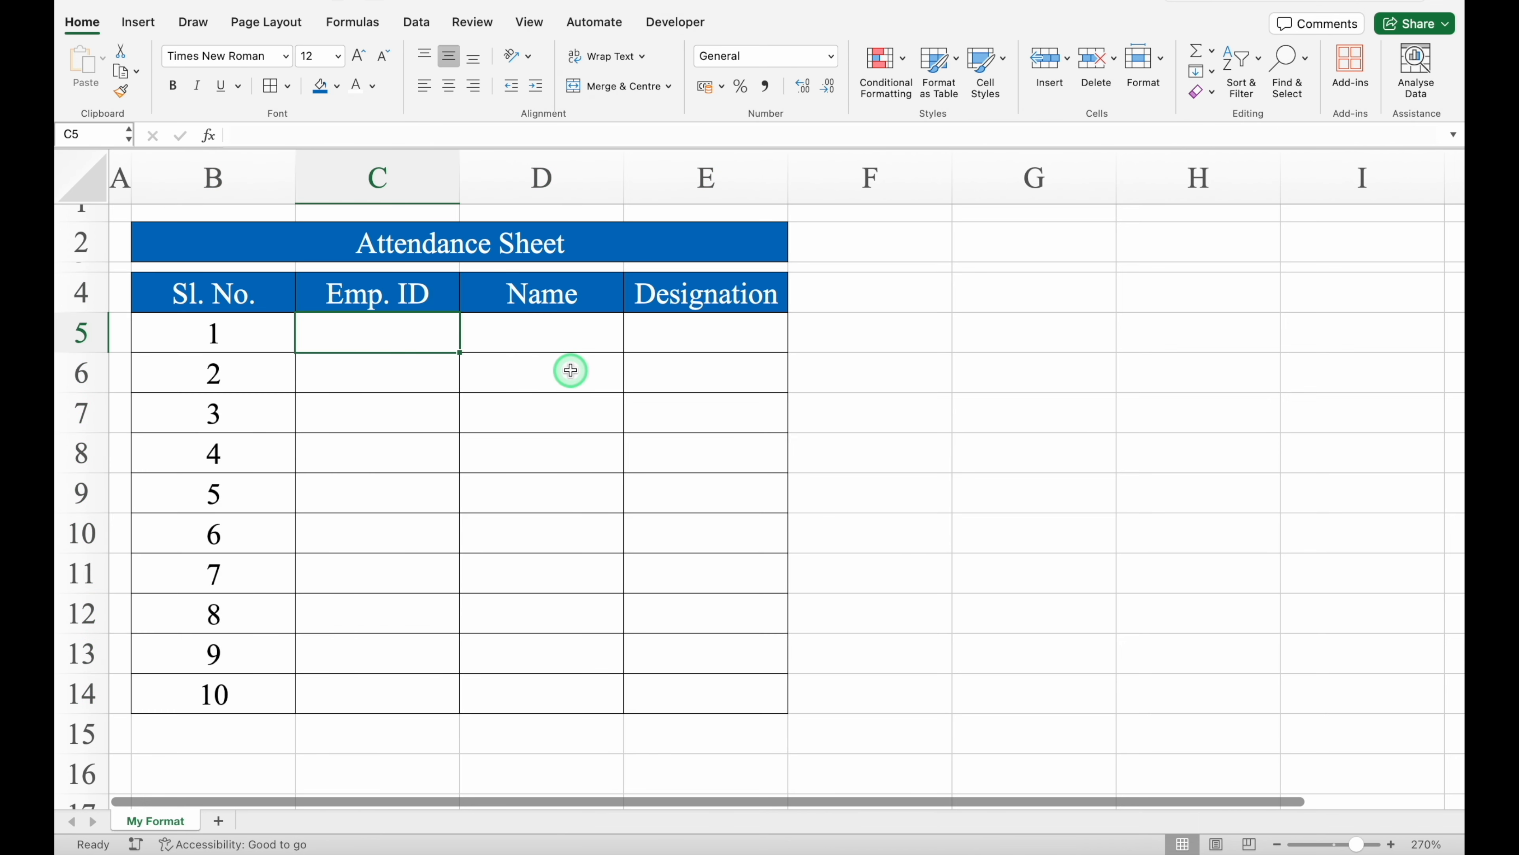
type("EMP001")
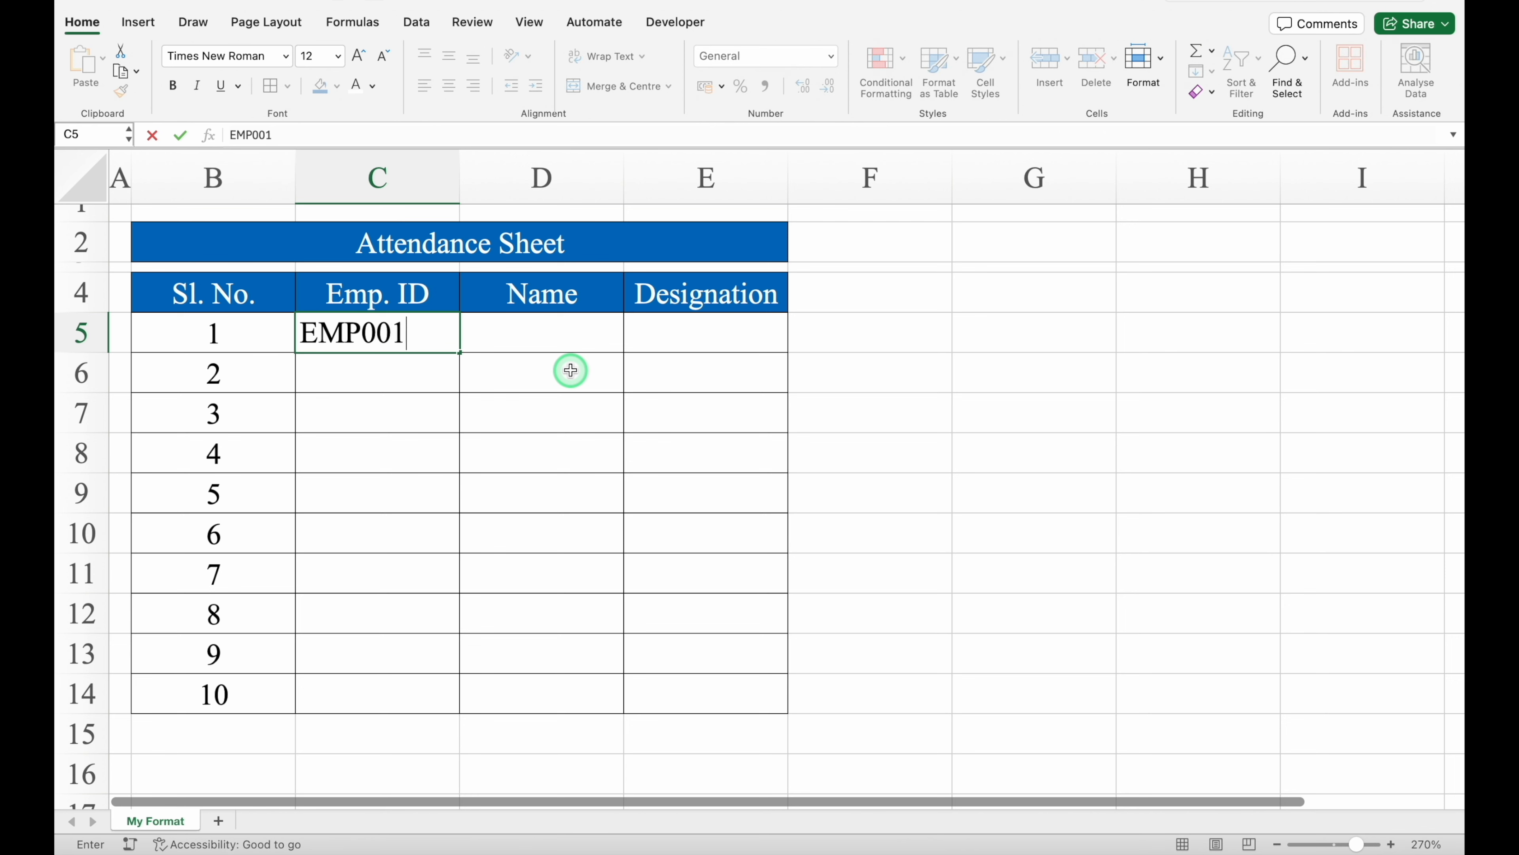
key("Return")
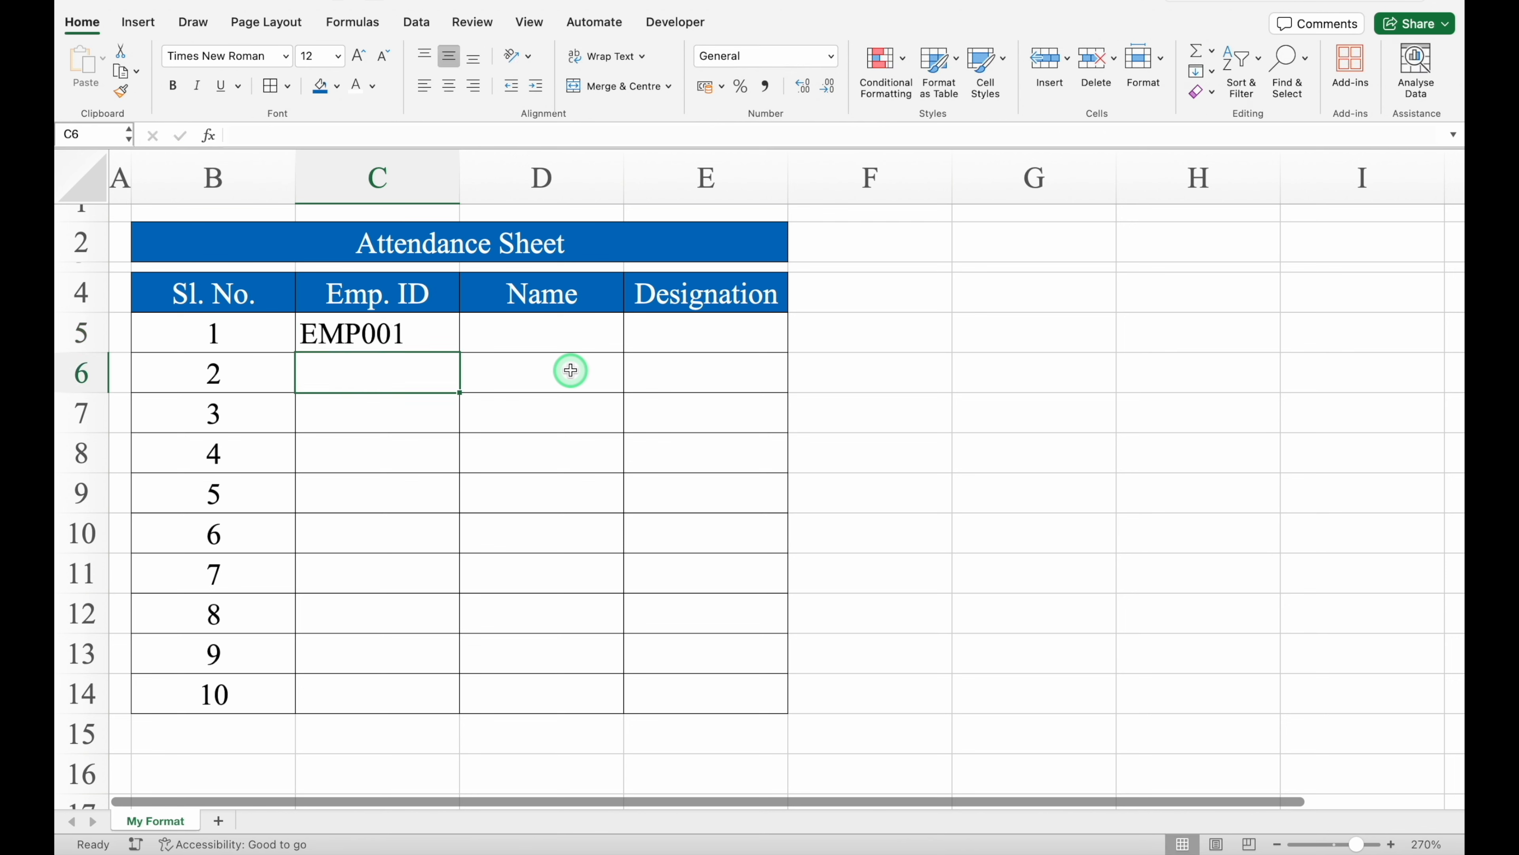
Step: Try to auto-fill the employee IDs from C5 down to C14, and undo the fill
left_click(427, 332)
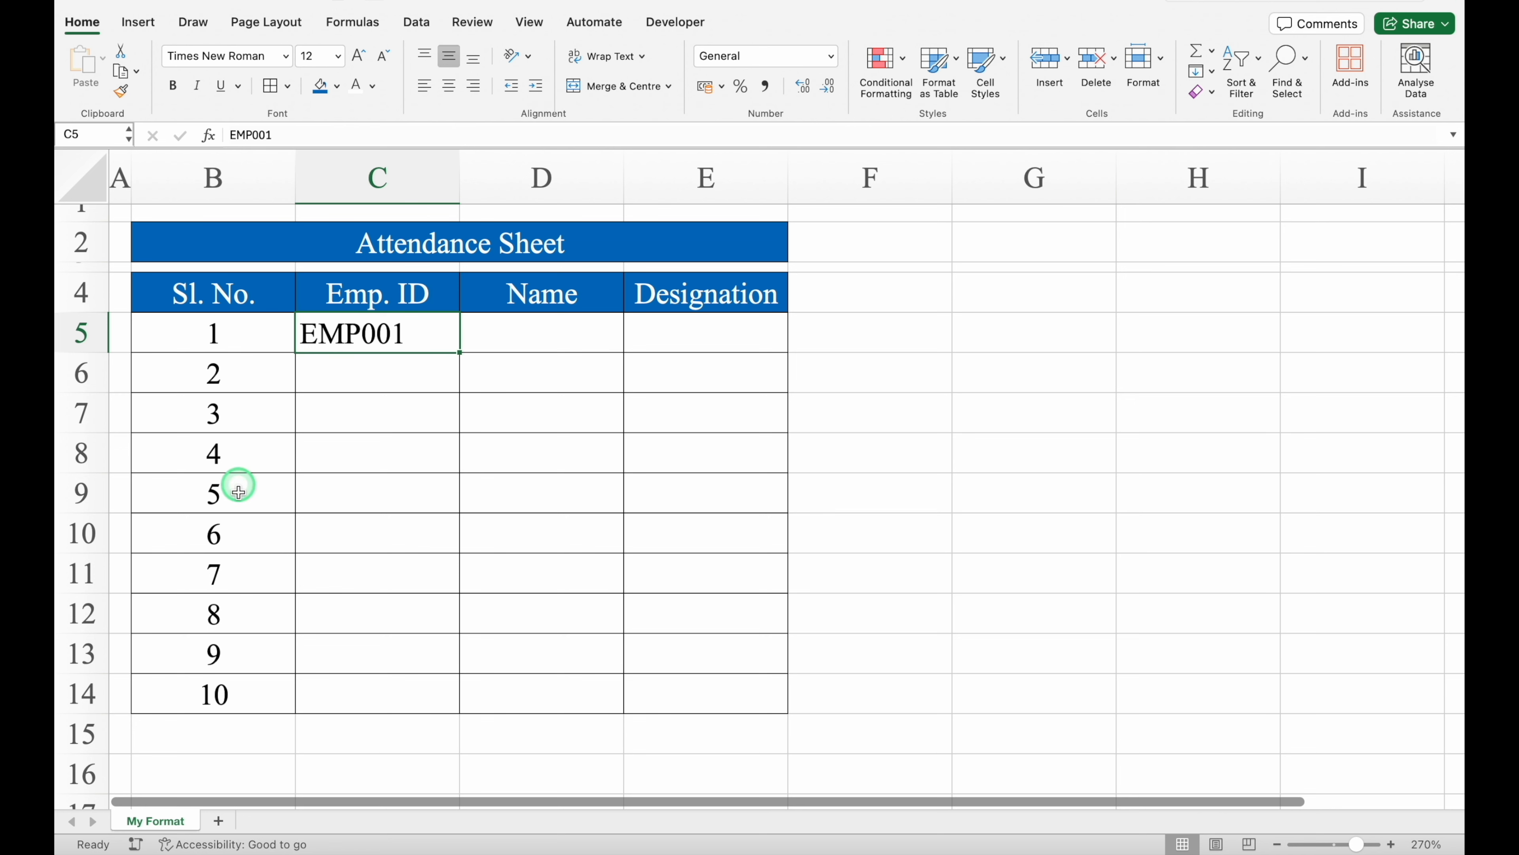
double_click(460, 351)
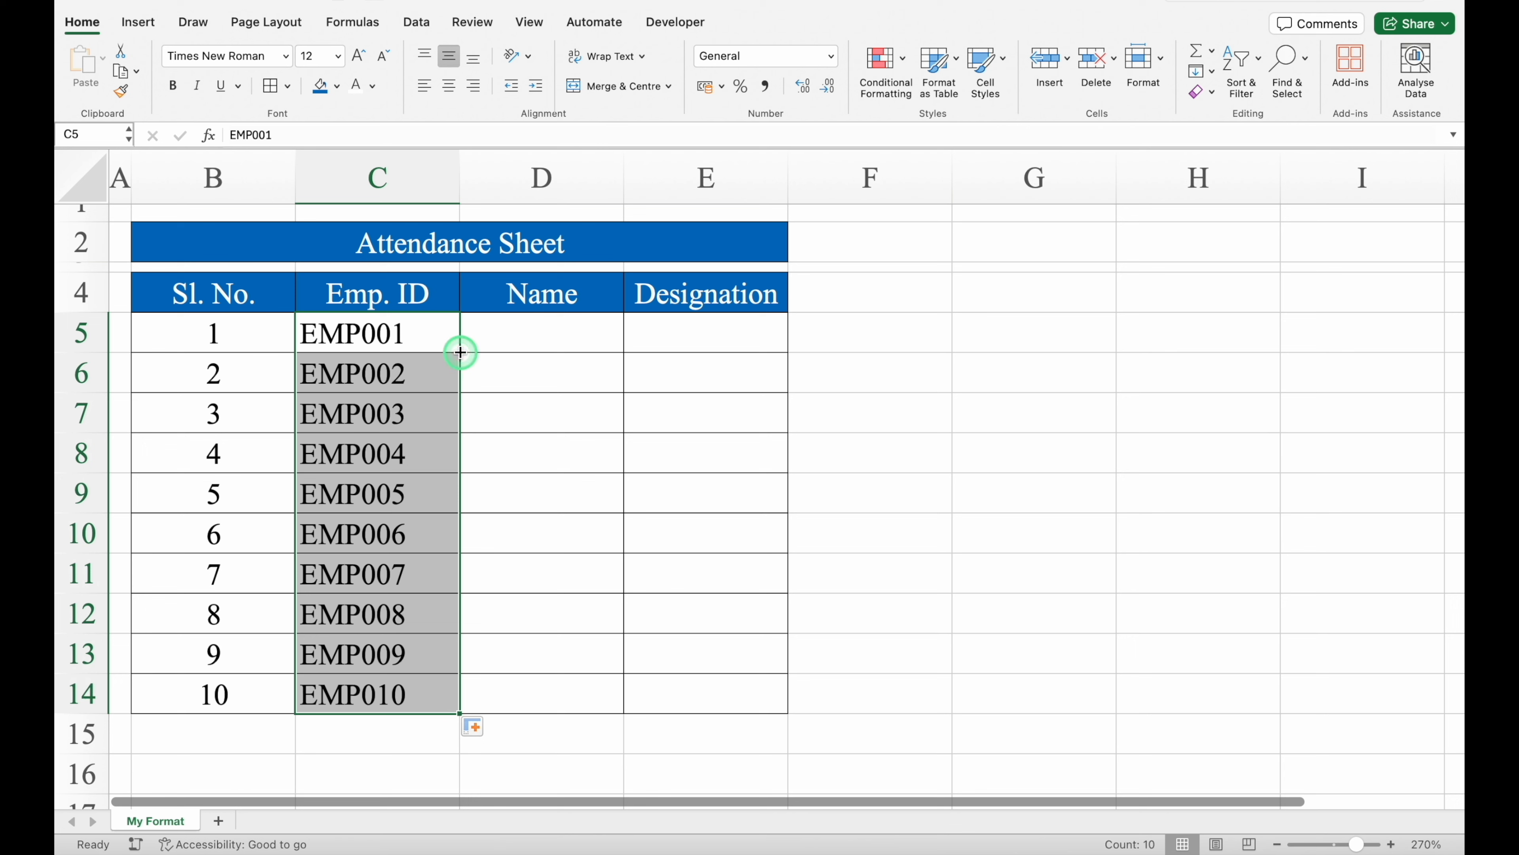
key("super+z")
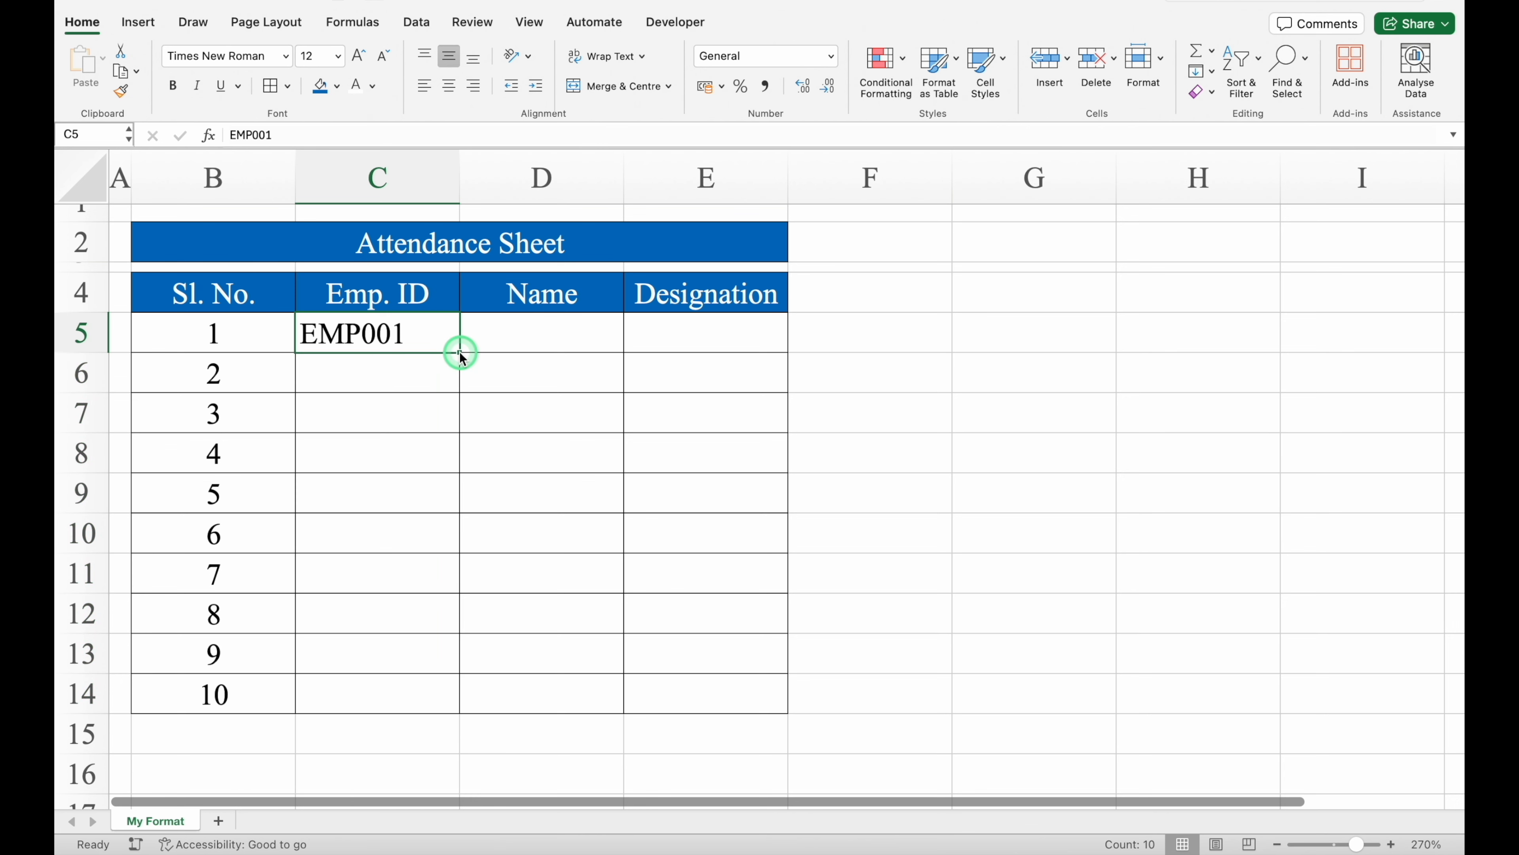
Step: Clear the serial numbers 2 to 10 from B6:B14
left_click(231, 365)
left_click_drag(230, 365, 242, 688)
key("Delete")
left_click(410, 335)
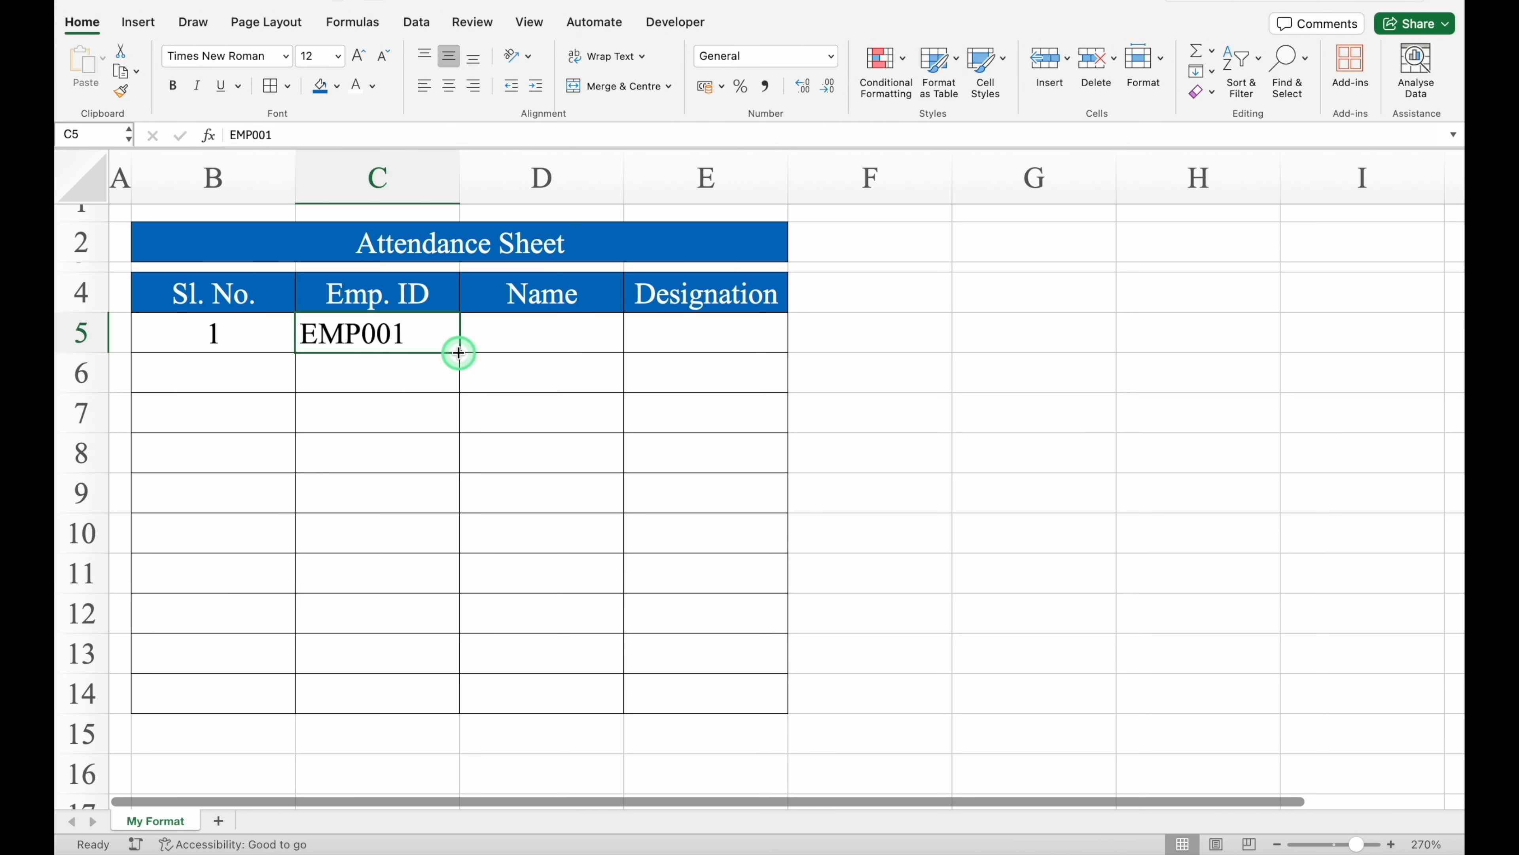
Step: Enter 1 in D5, copy it down to D14, and auto-fill the employee IDs from C5 down to C14
left_click(500, 341)
type("1")
key("Return")
left_click(500, 340)
left_click_drag(624, 353, 625, 712)
left_click(414, 345)
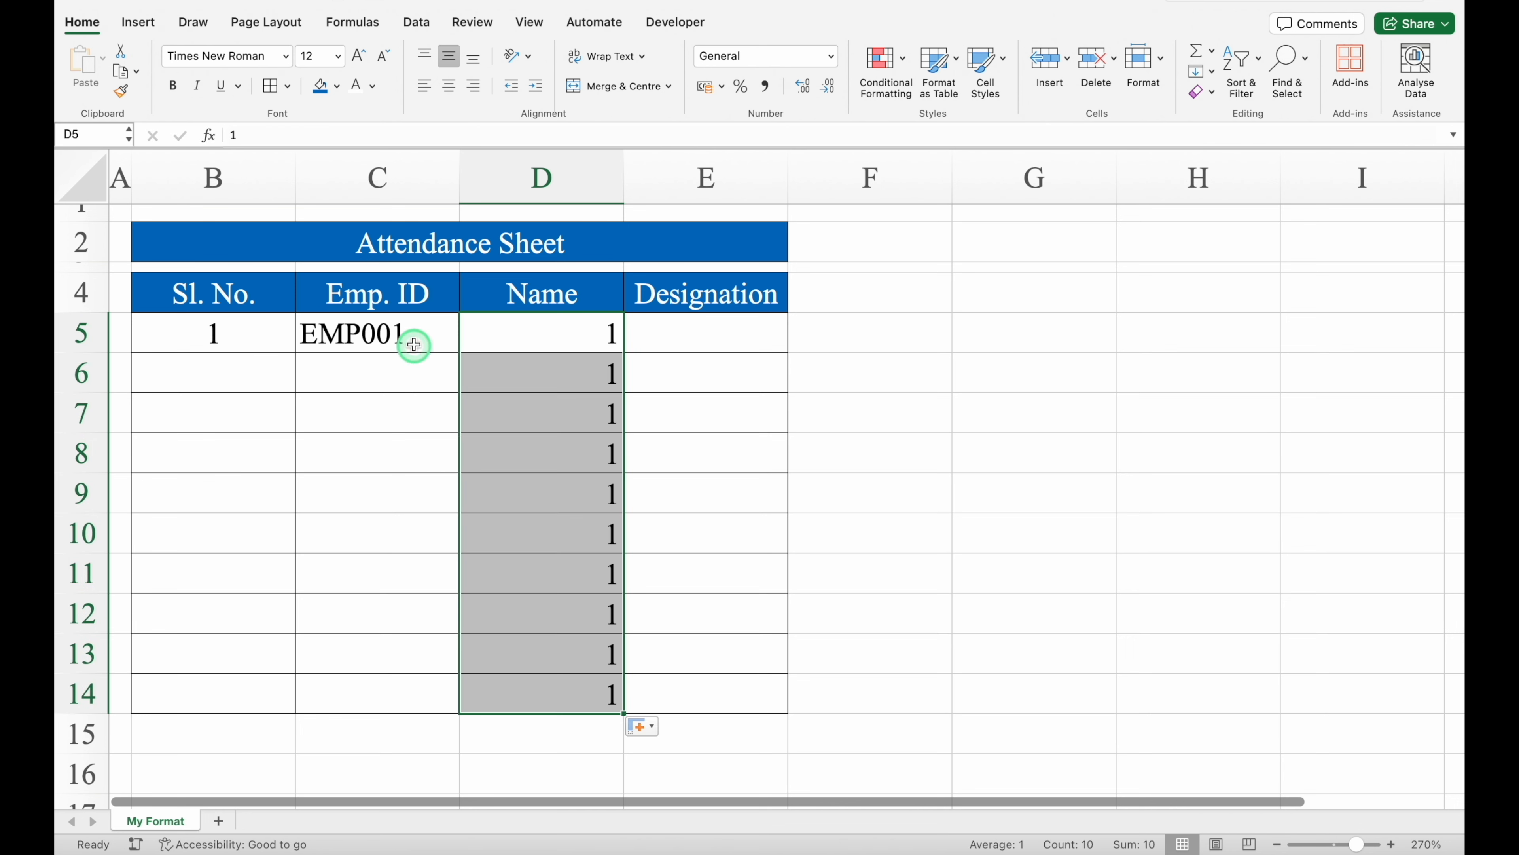
double_click(457, 352)
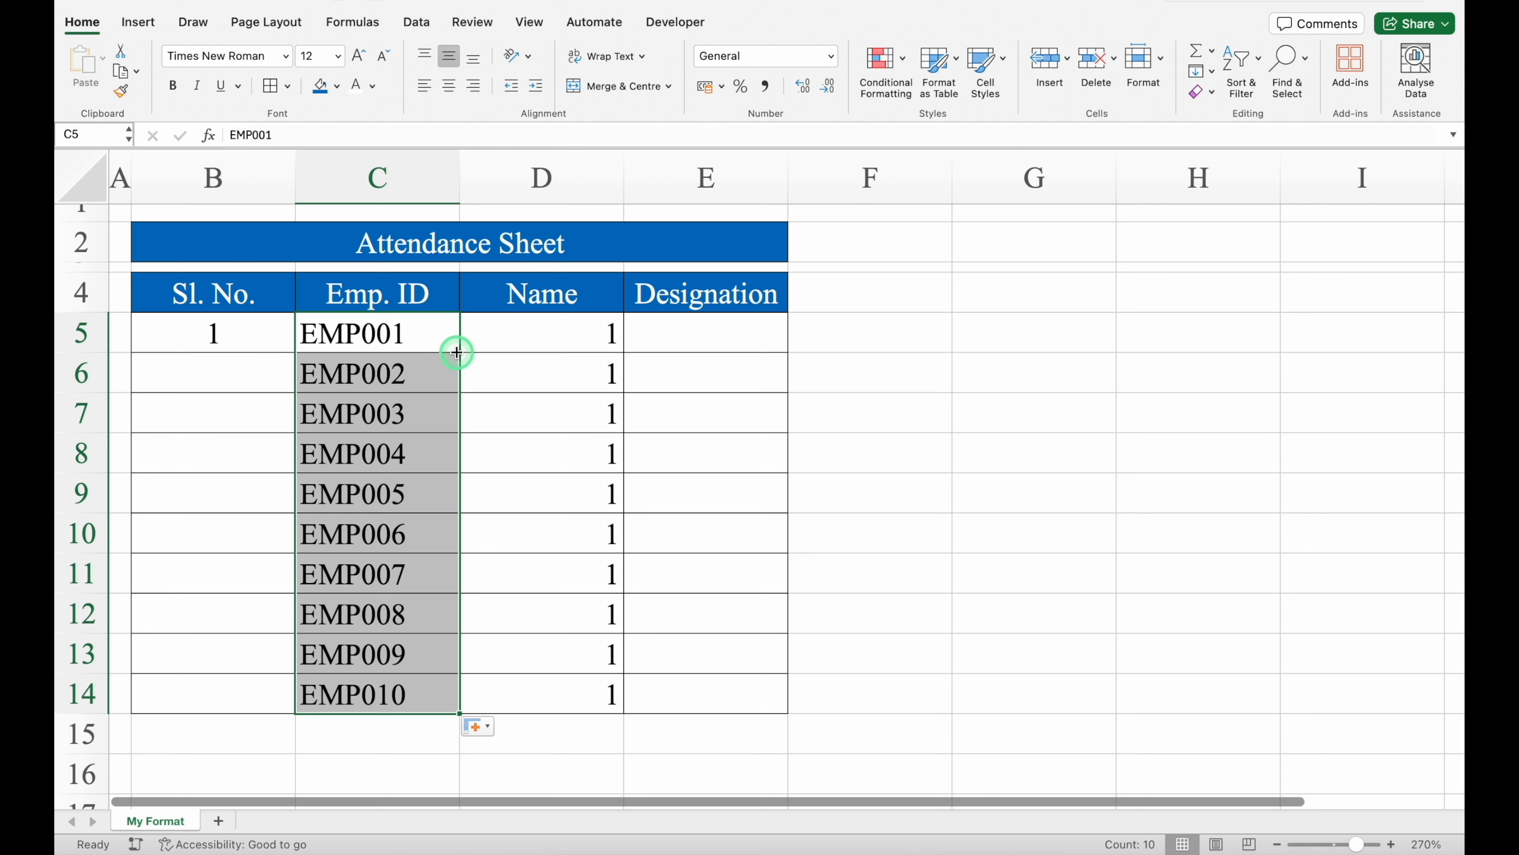
Step: Undo the ID fill, the trial entries in column D and the clearing of the serial numbers
key("super+z")
key("super+z")
key("super+z")
key("super+z")
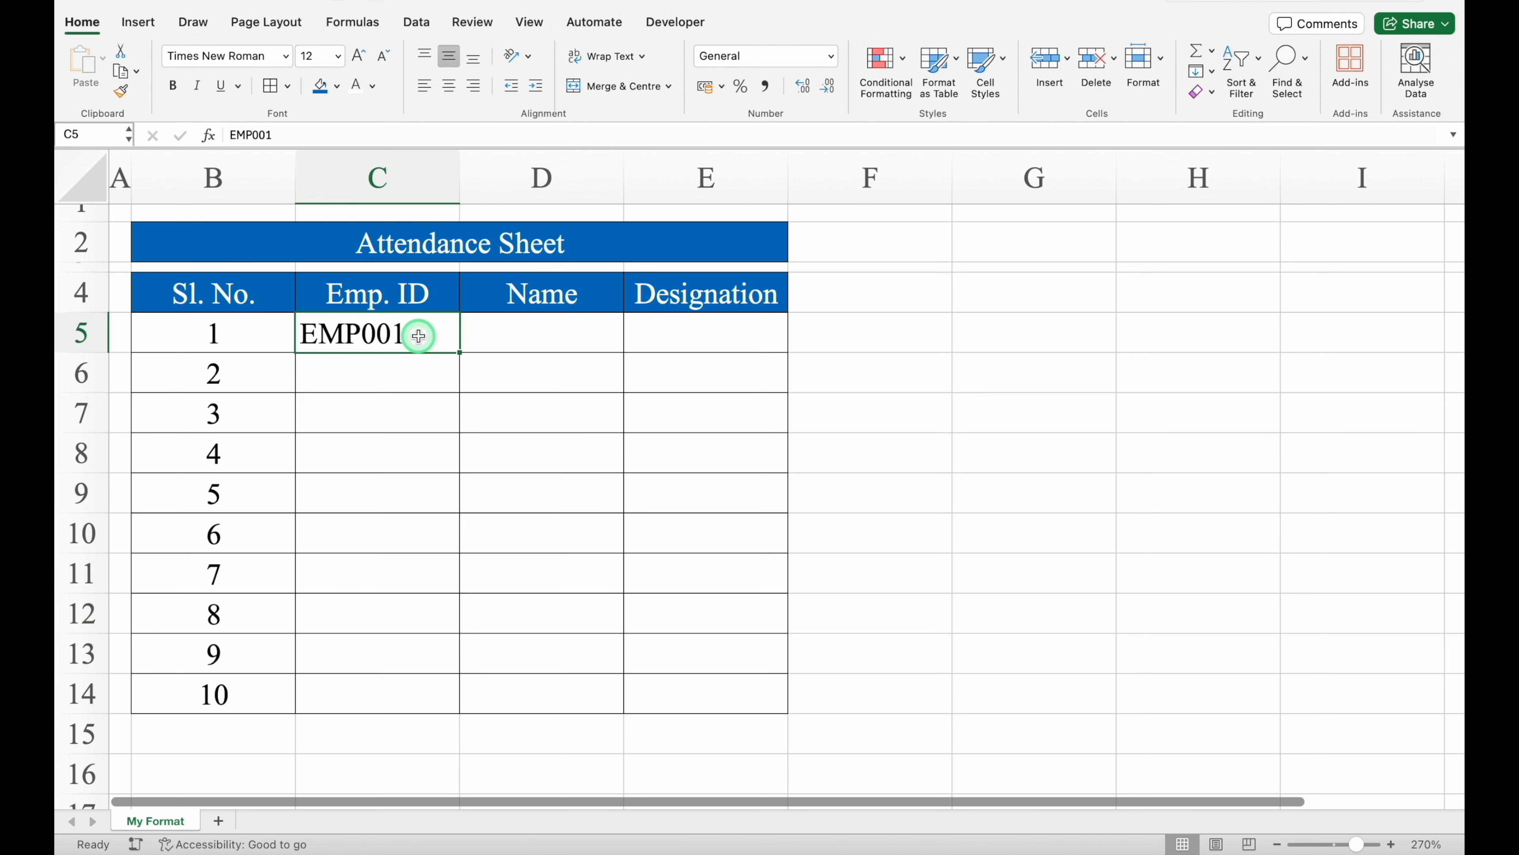
Step: Auto-fill the employee IDs from C5 down to C14, and fill D5:D14 with the series Name 1 to Name 10
double_click(460, 353)
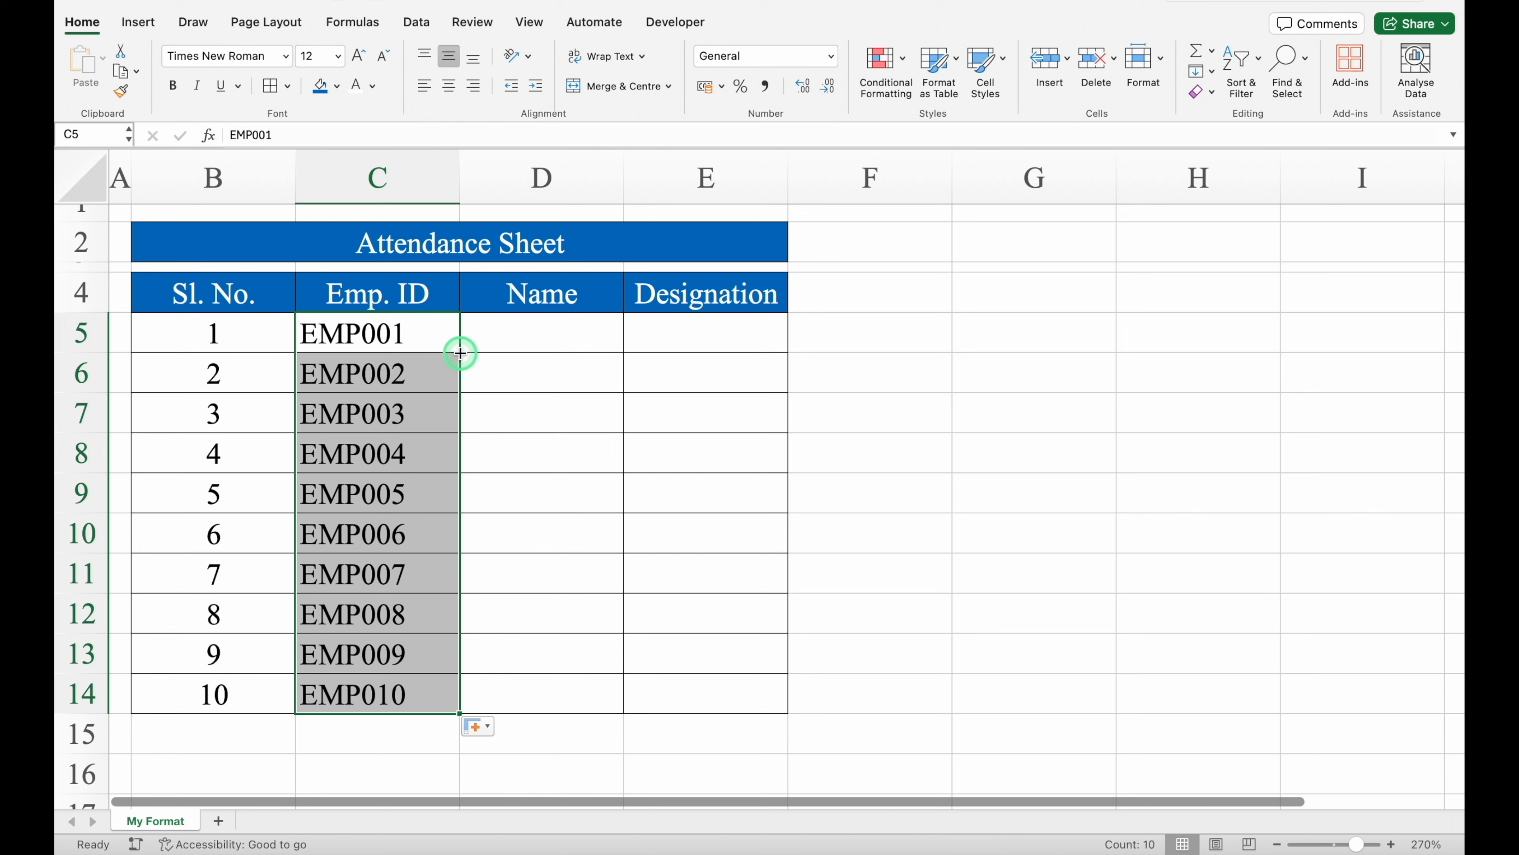
left_click(536, 341)
type("Name 1")
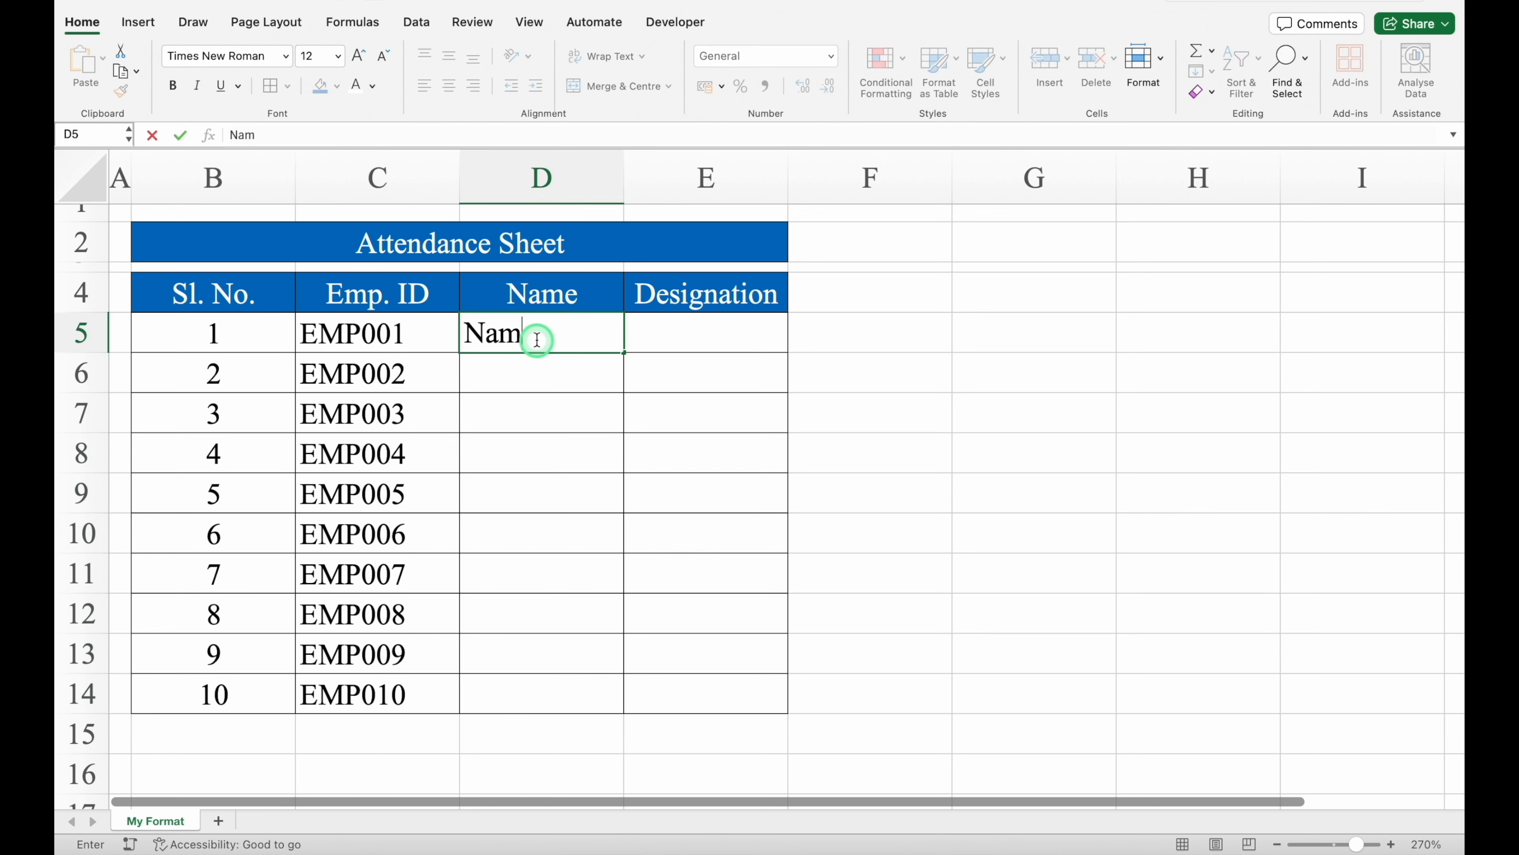
key("Return")
left_click(619, 347)
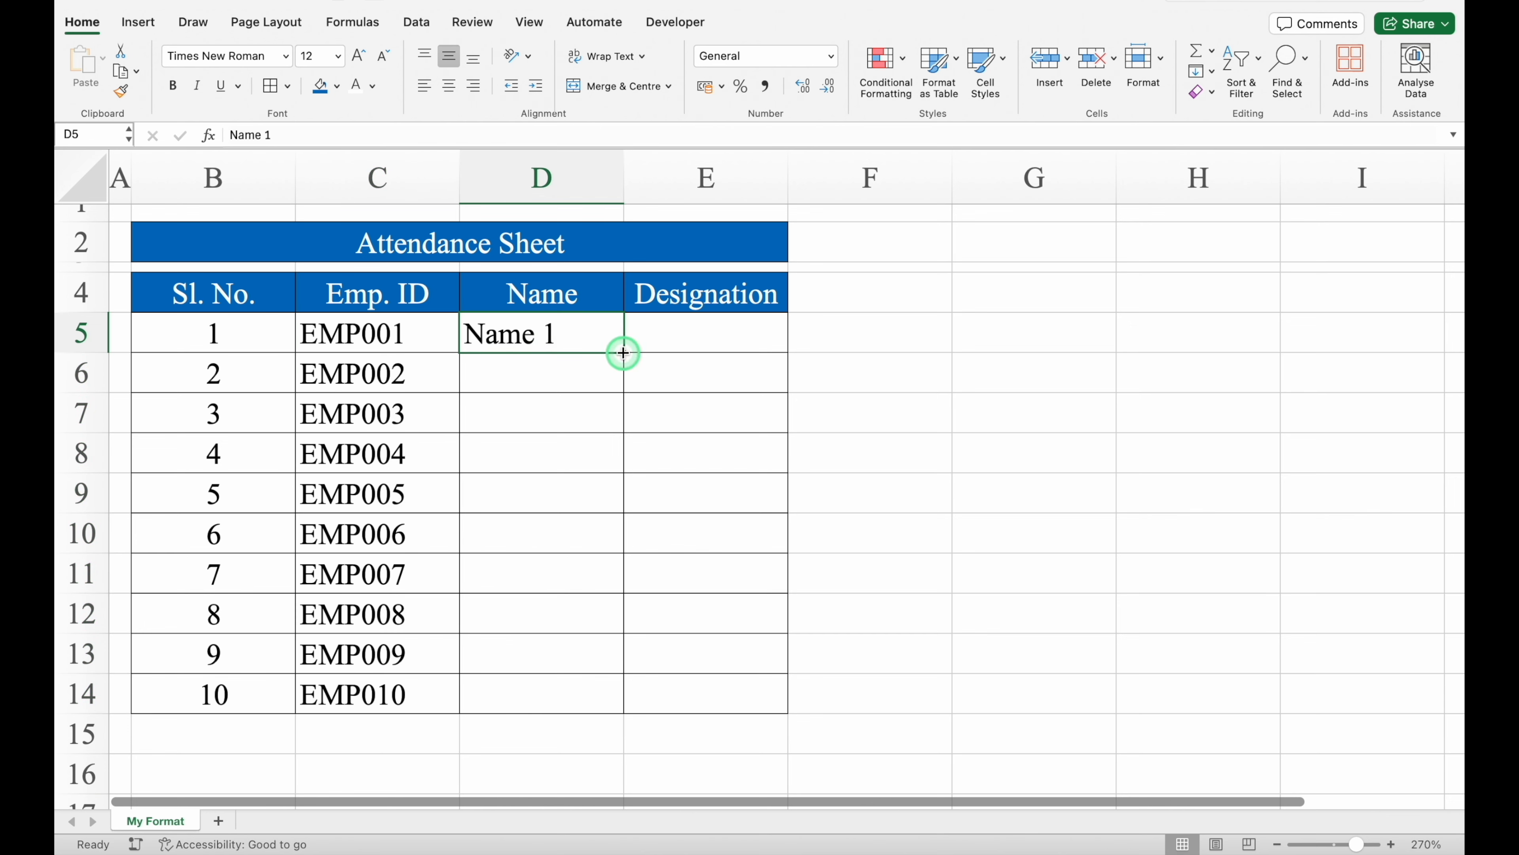
double_click(623, 352)
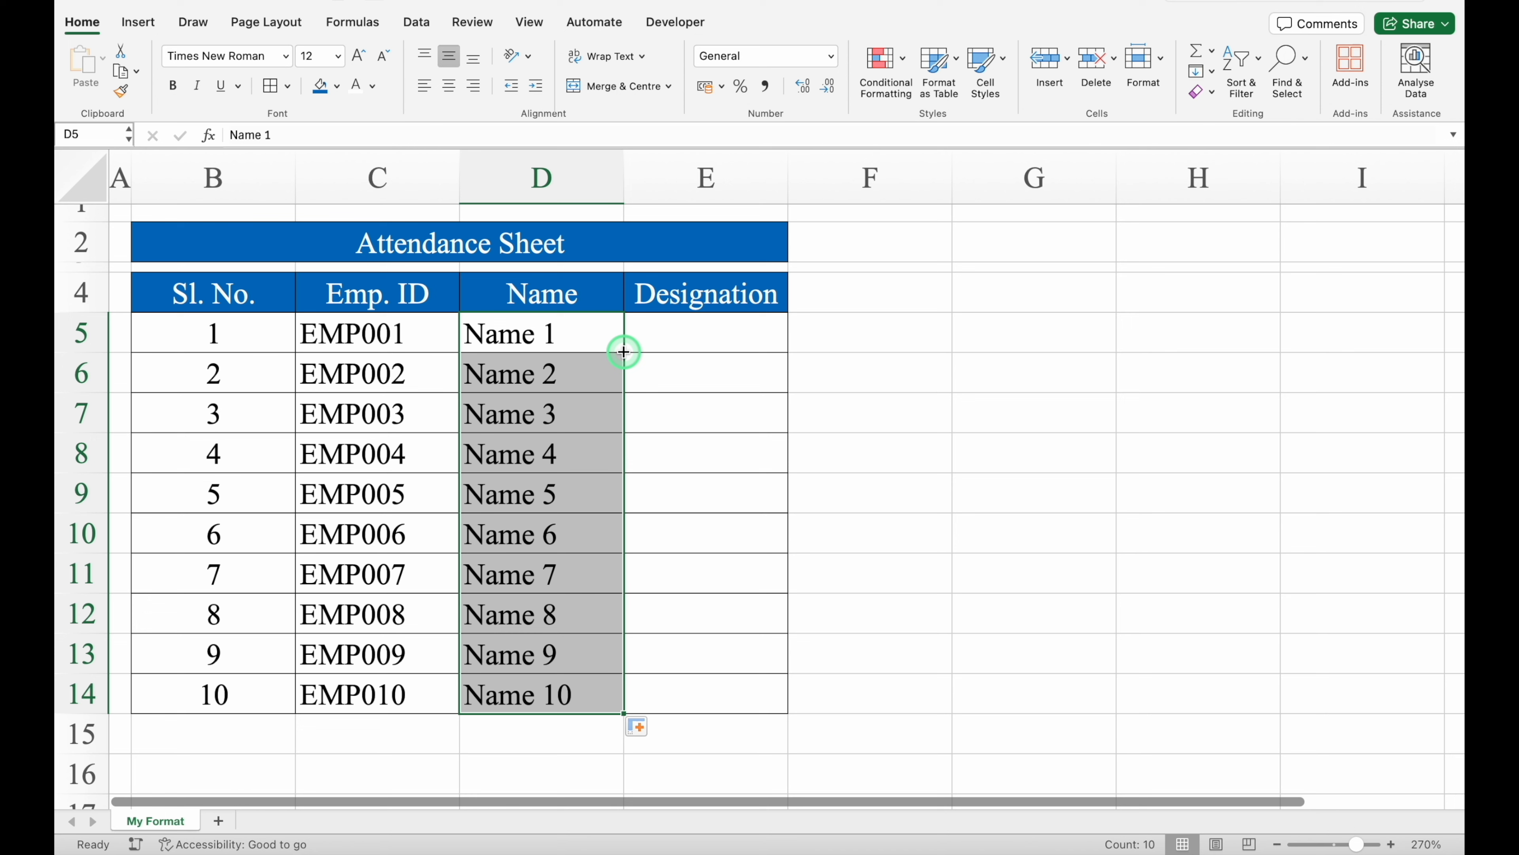
Step: Start a data validation rule for the Designation cells E5:E14 and set the allowed type to List
left_click(721, 329)
left_click_drag(721, 330, 712, 692)
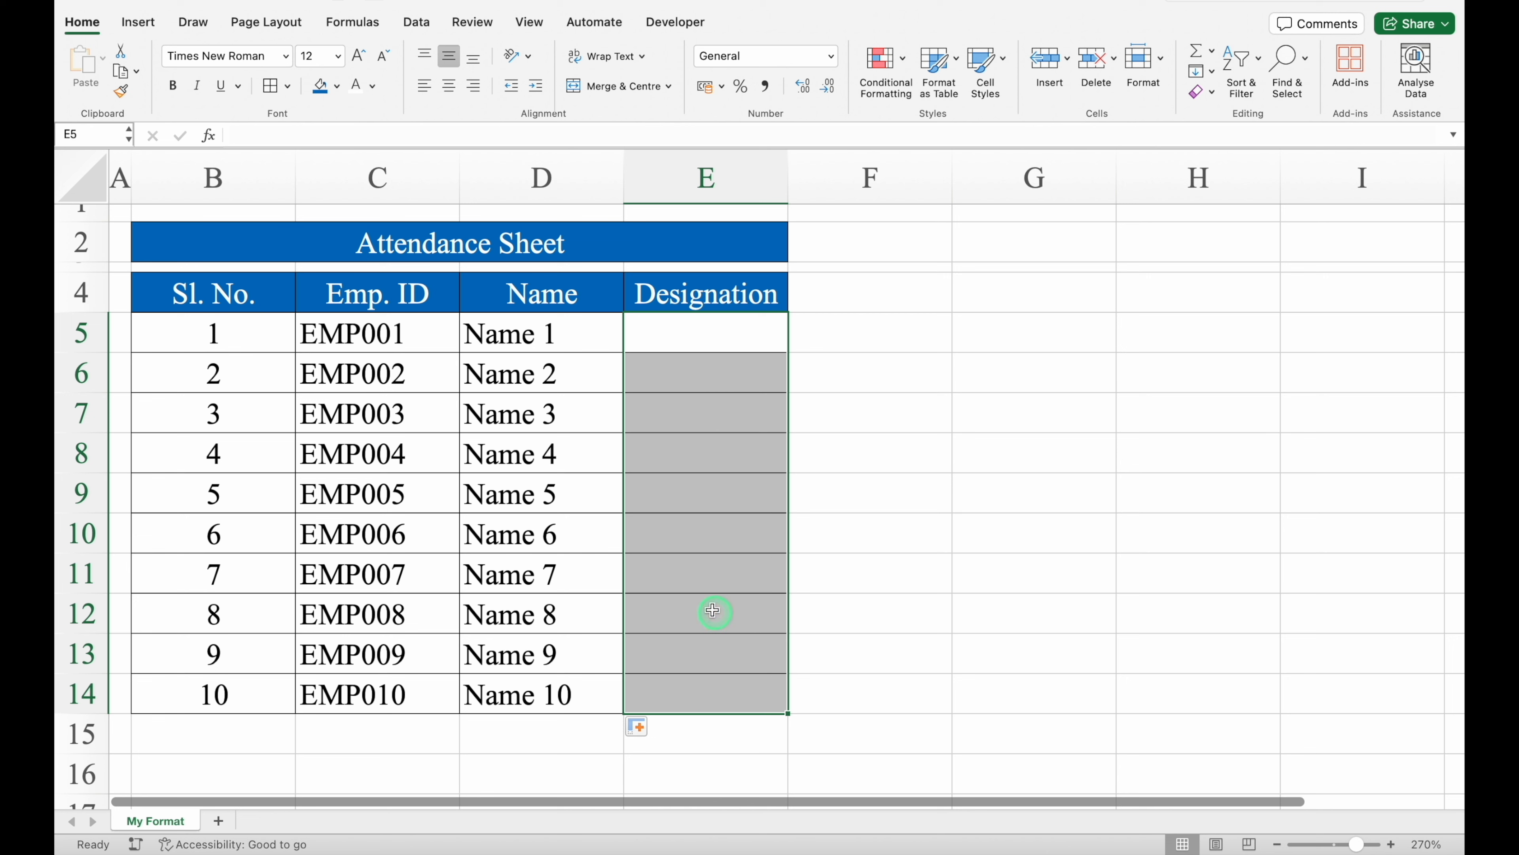
left_click(416, 24)
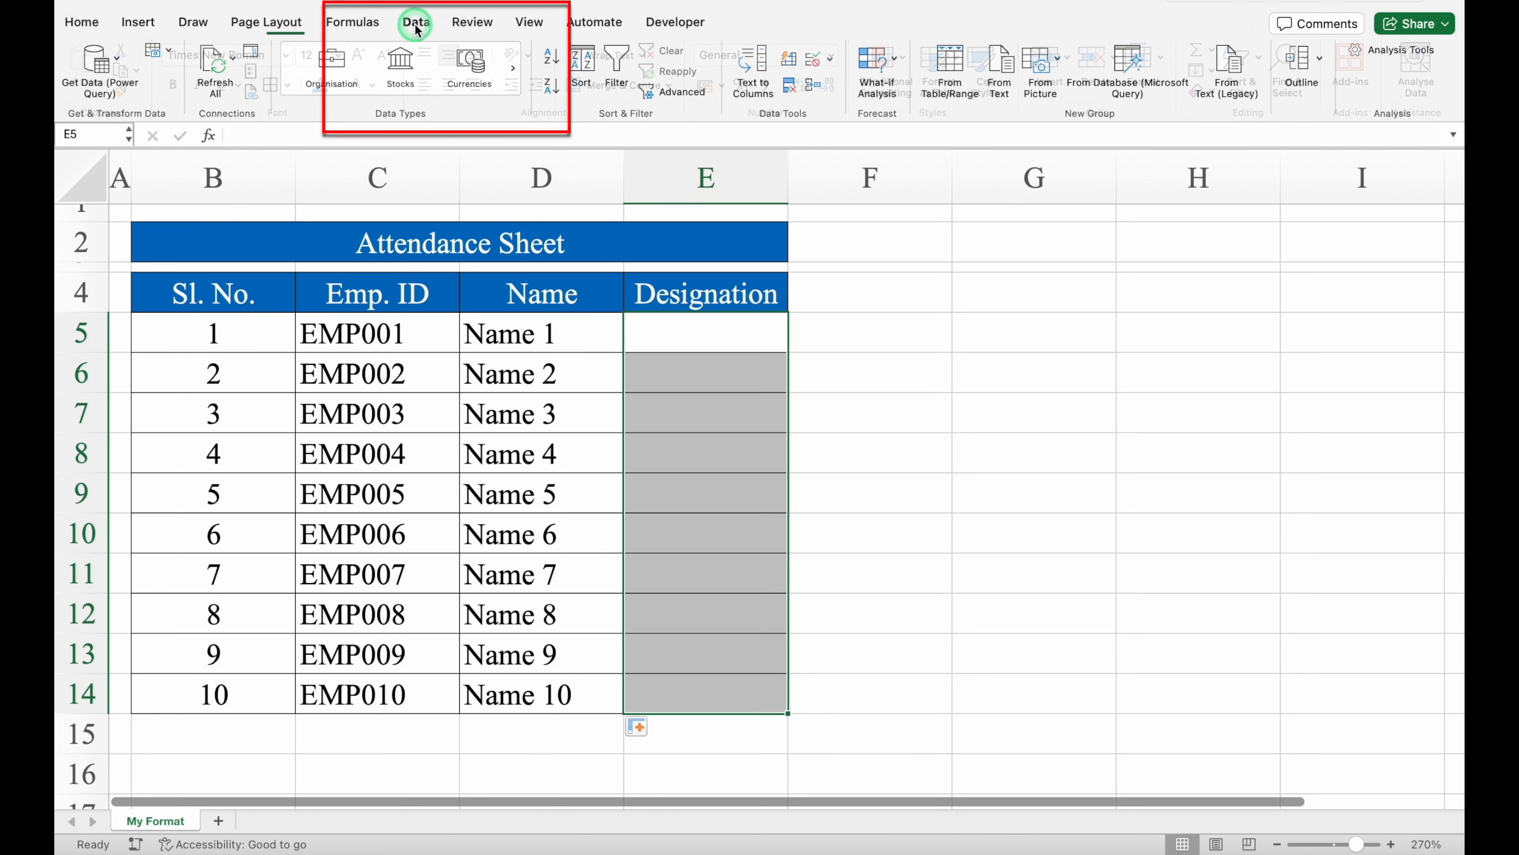
left_click(834, 62)
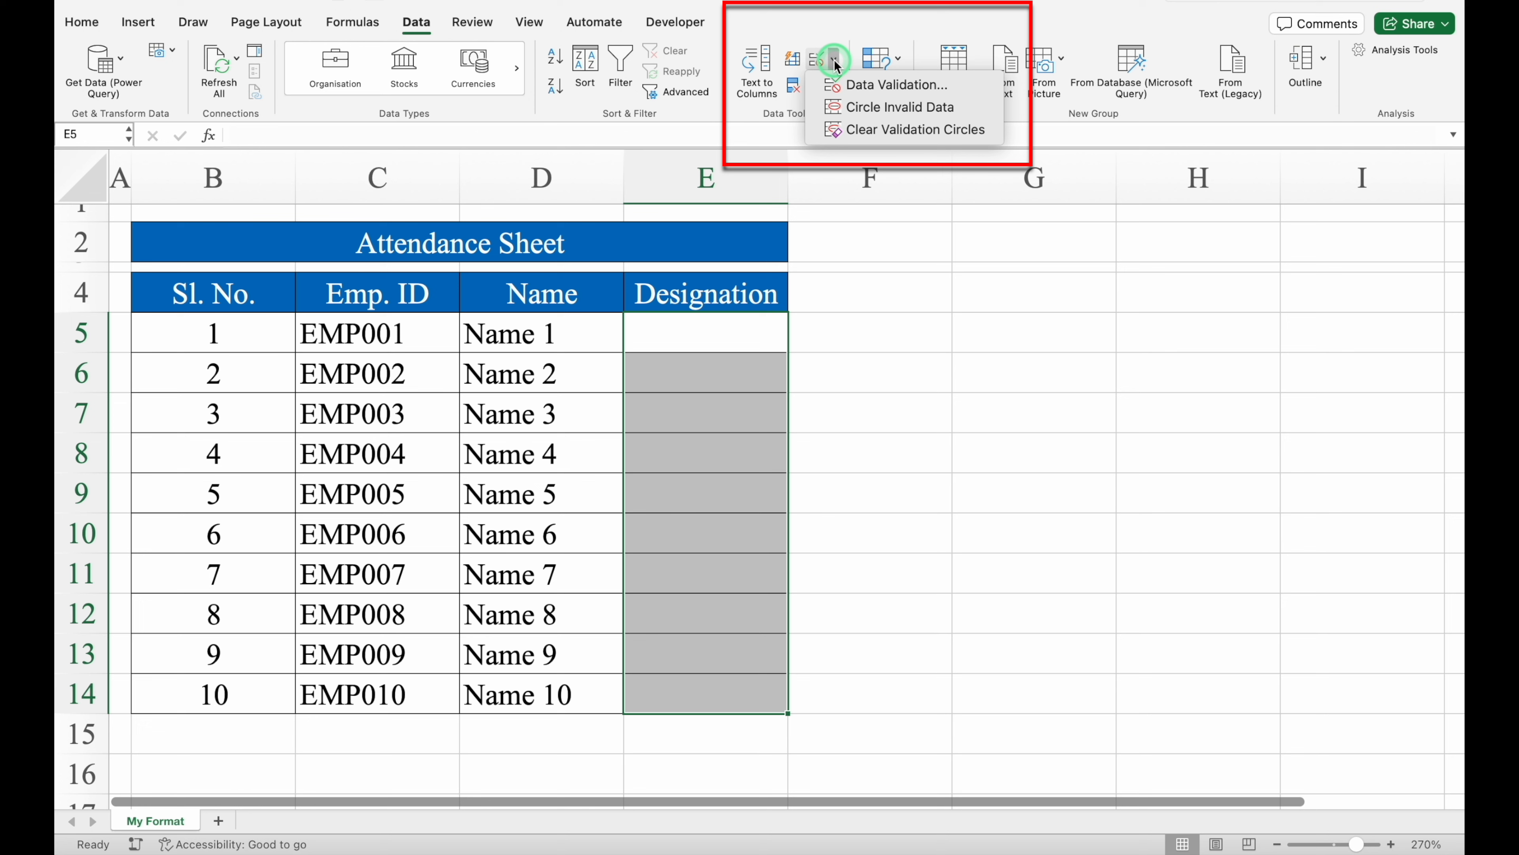
left_click(883, 87)
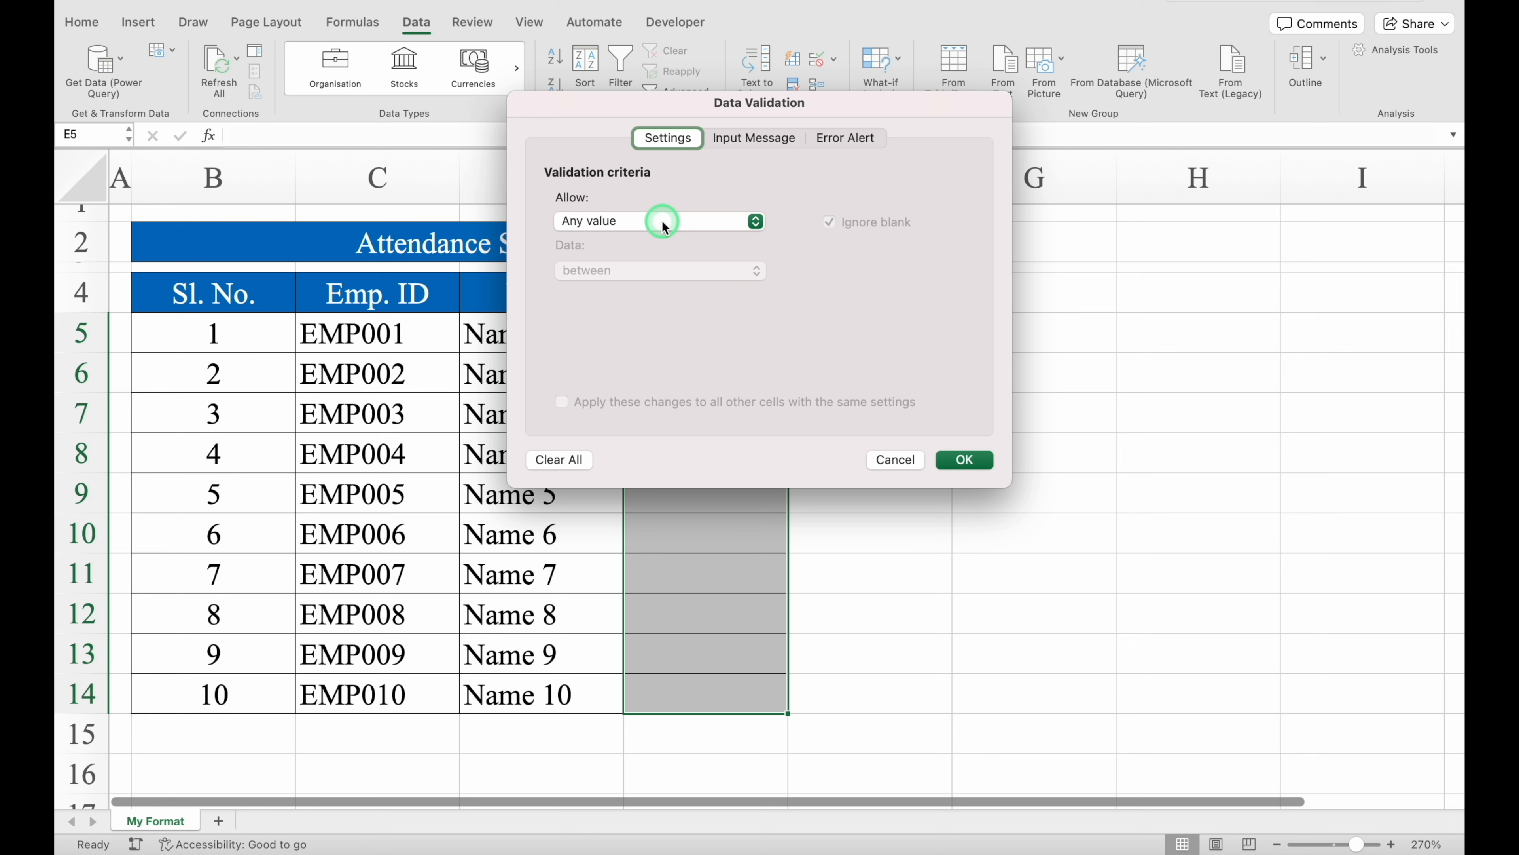
left_click(755, 139)
left_click(844, 140)
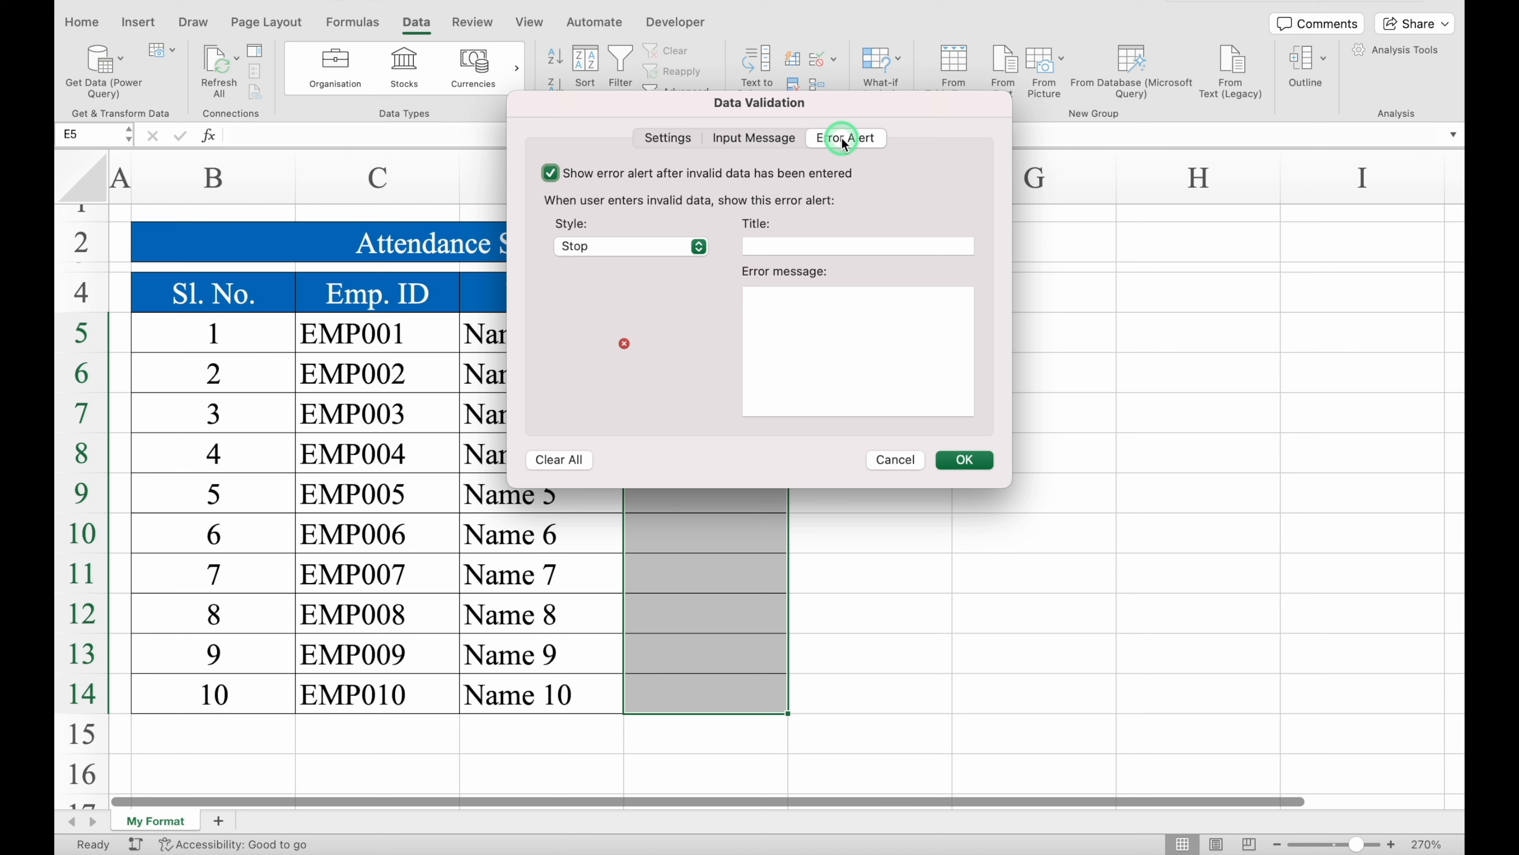
left_click(670, 140)
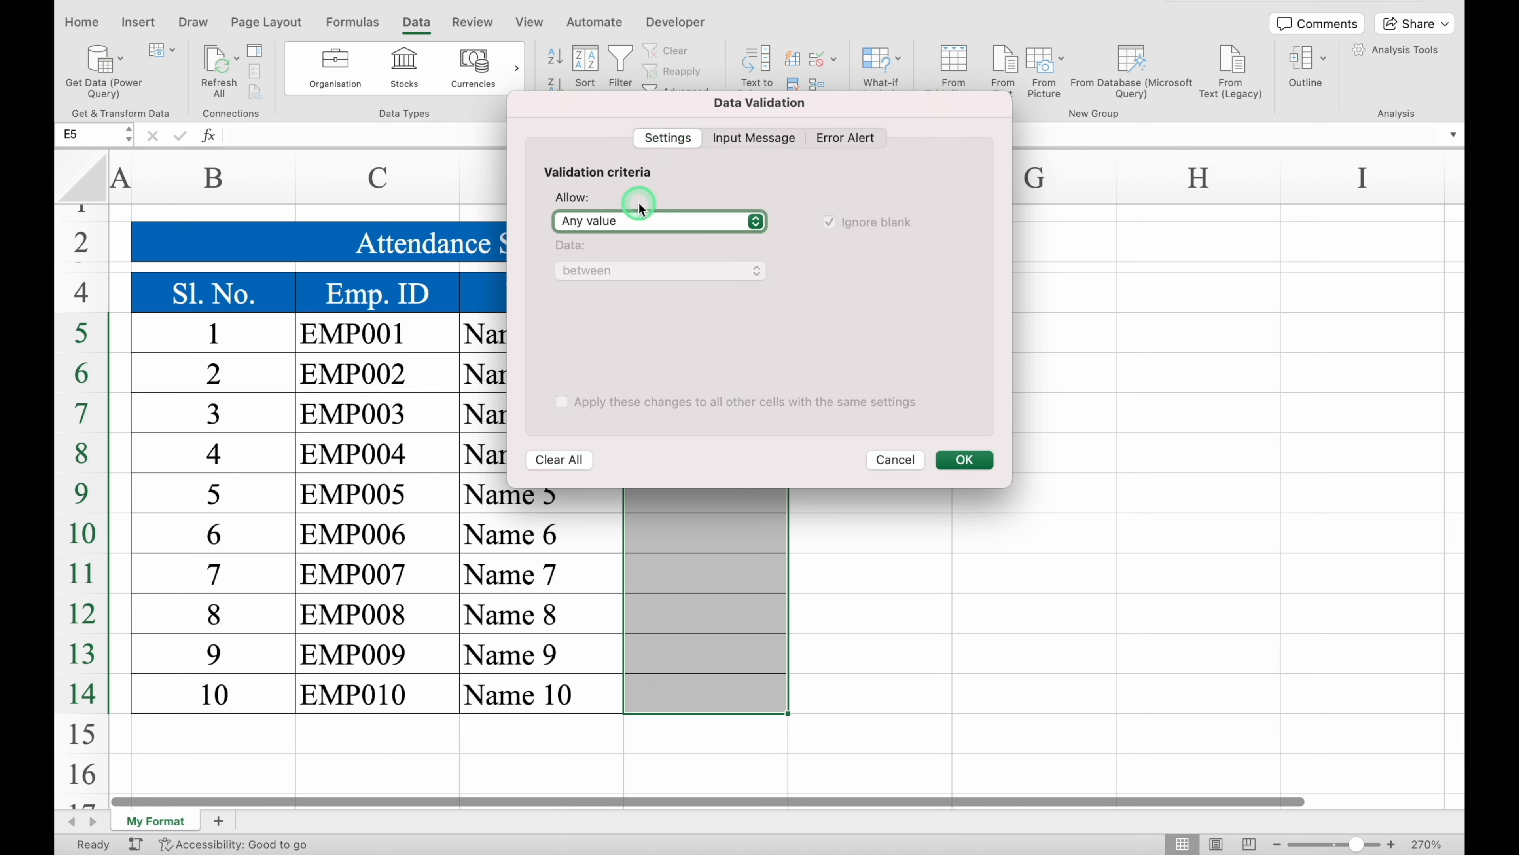
left_click(755, 221)
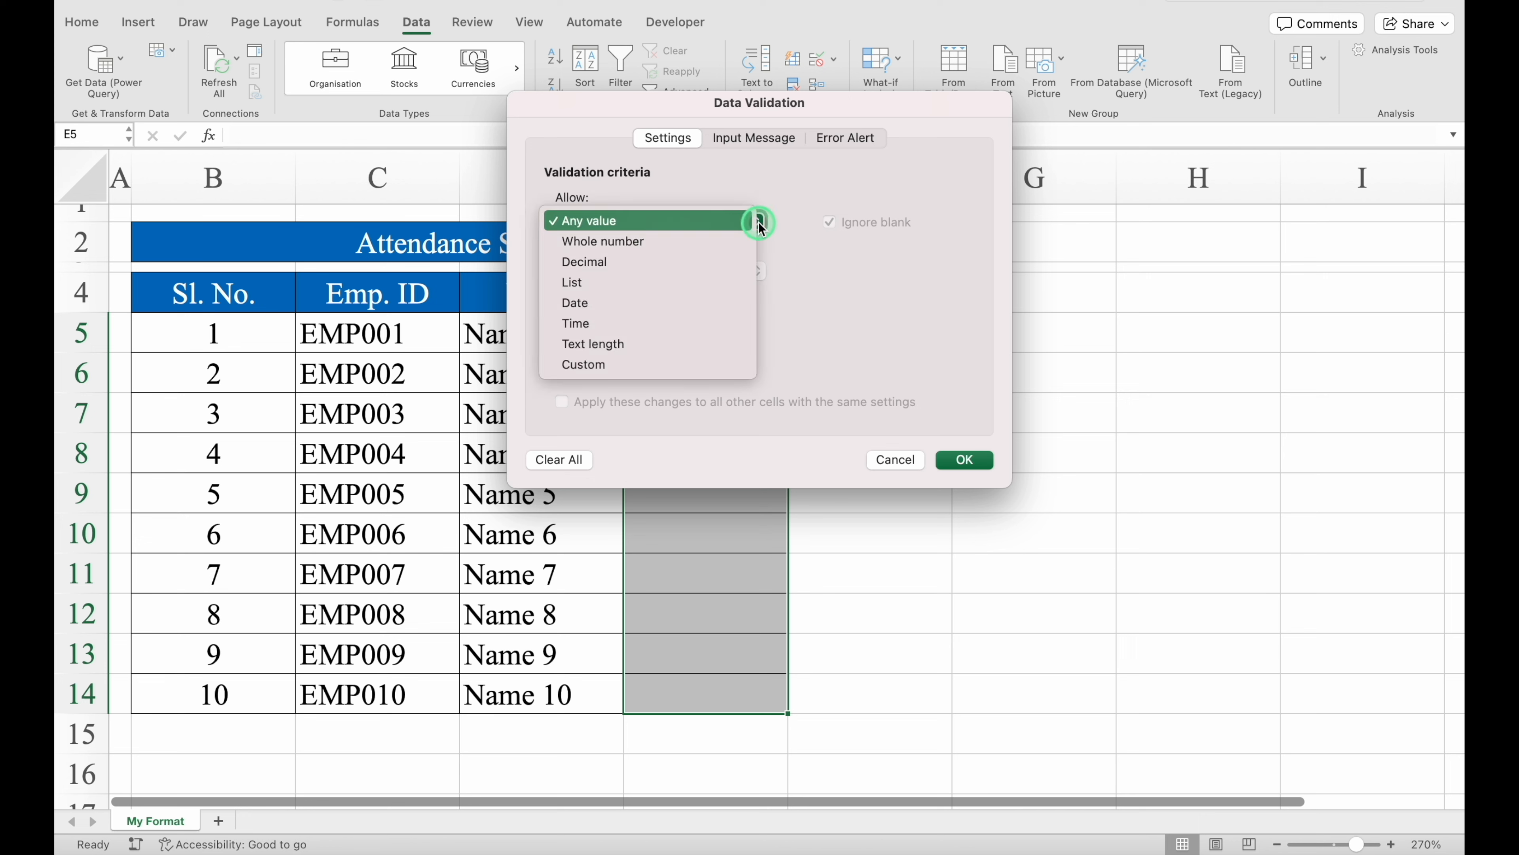
left_click(694, 282)
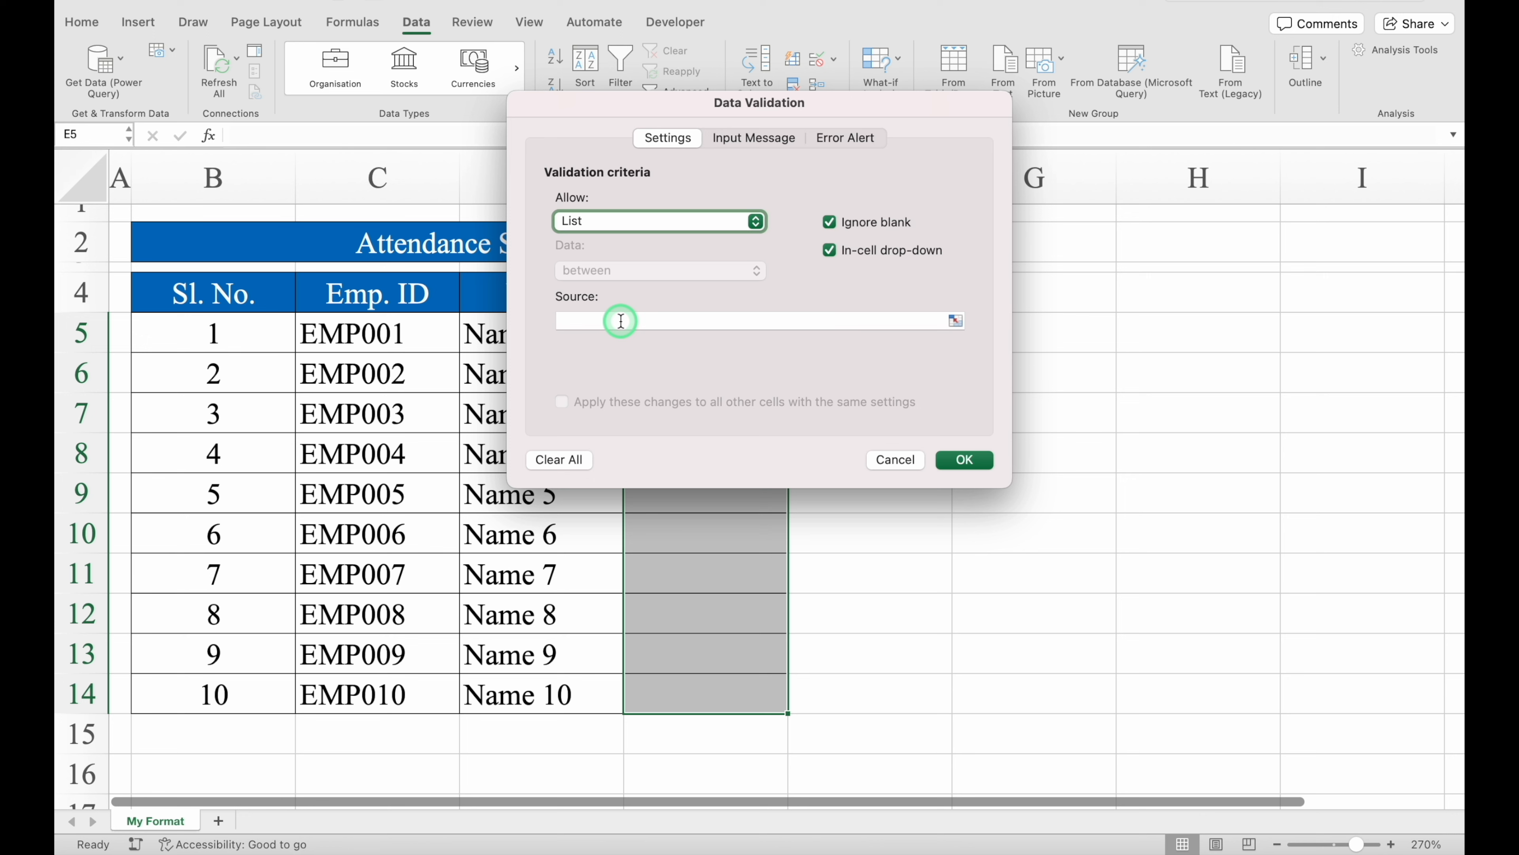
Step: Set the validation list source to "Manager,Shift Manager,Team Member,Cleaner" and apply the rule
left_click(621, 320)
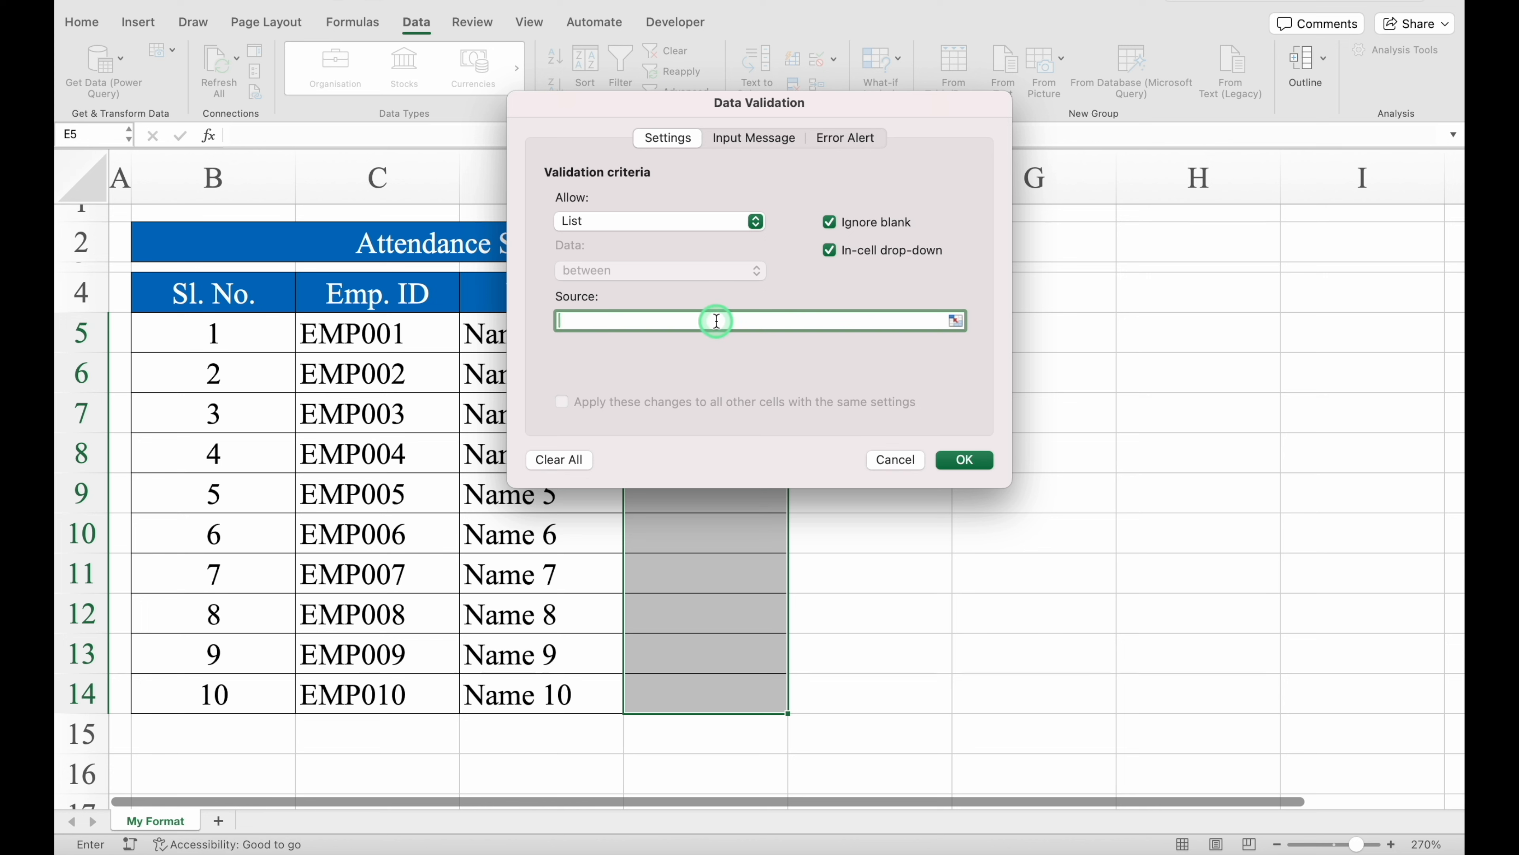
type("Manager,Shift Manager,")
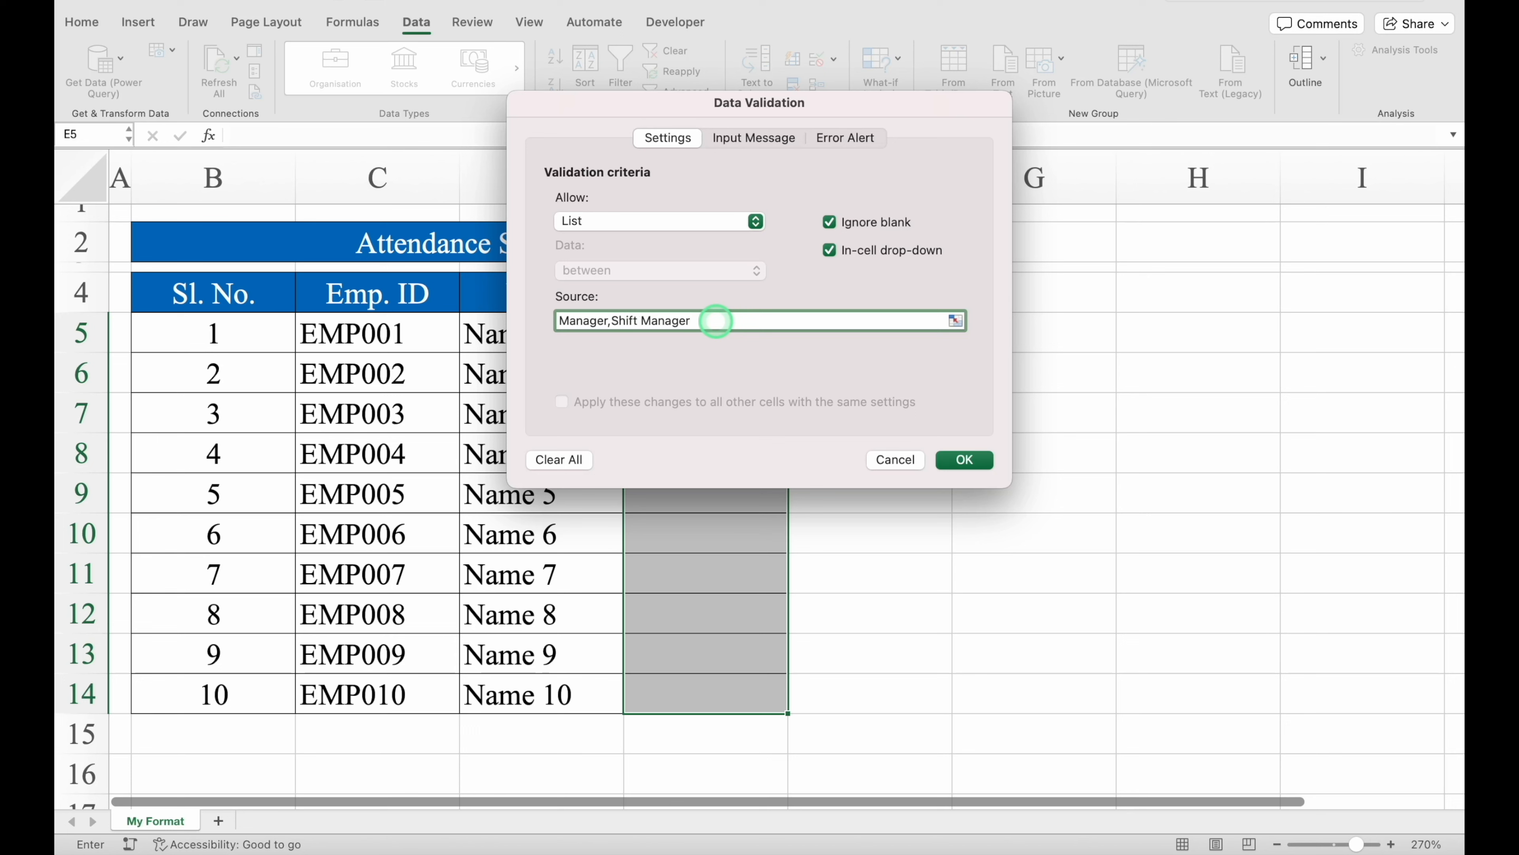
type("Team ")
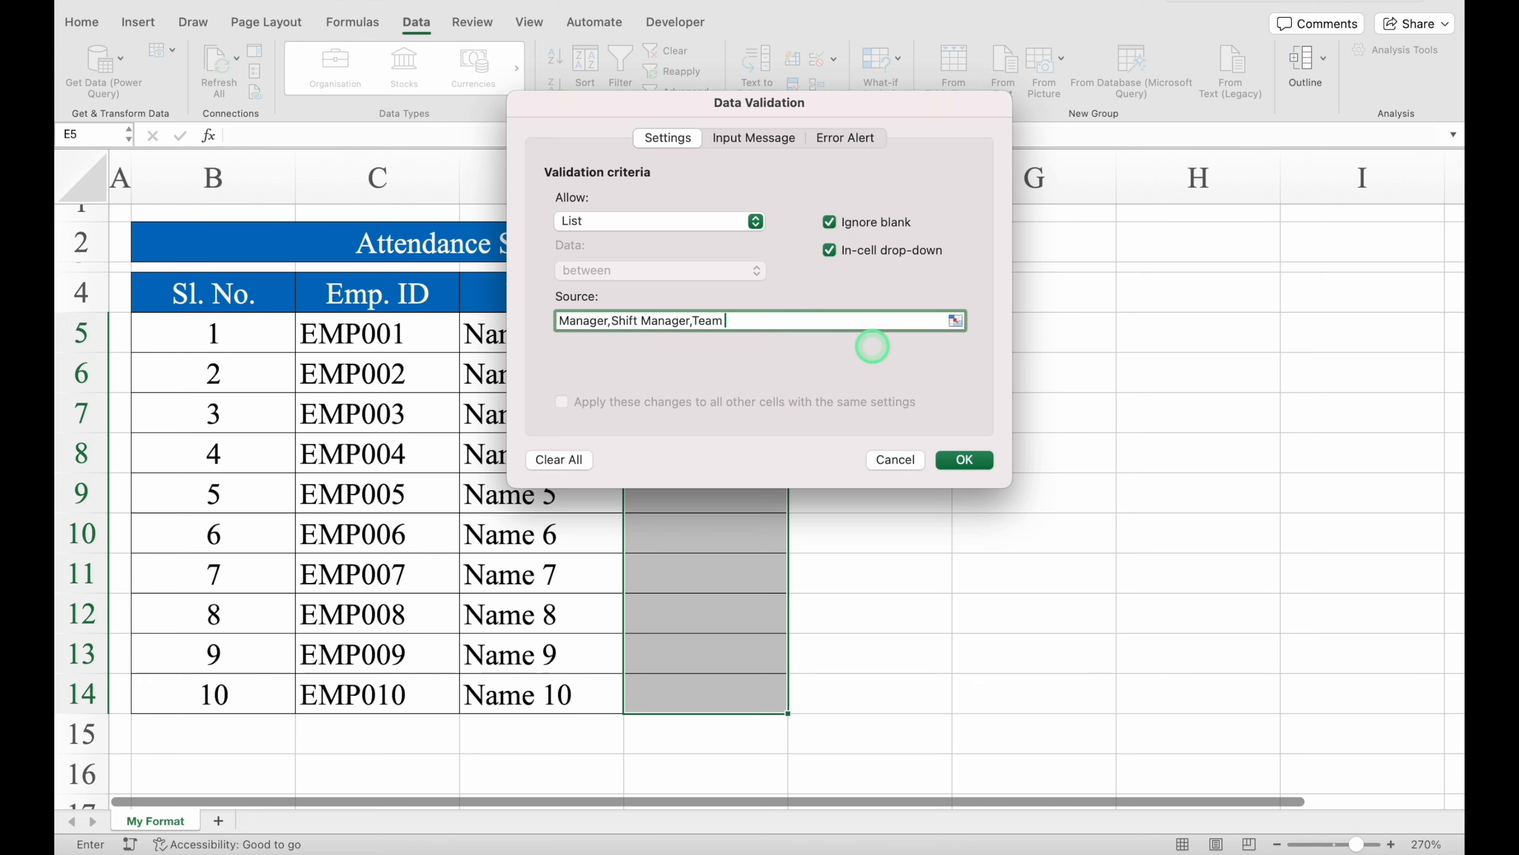
type("Member,Cleaner")
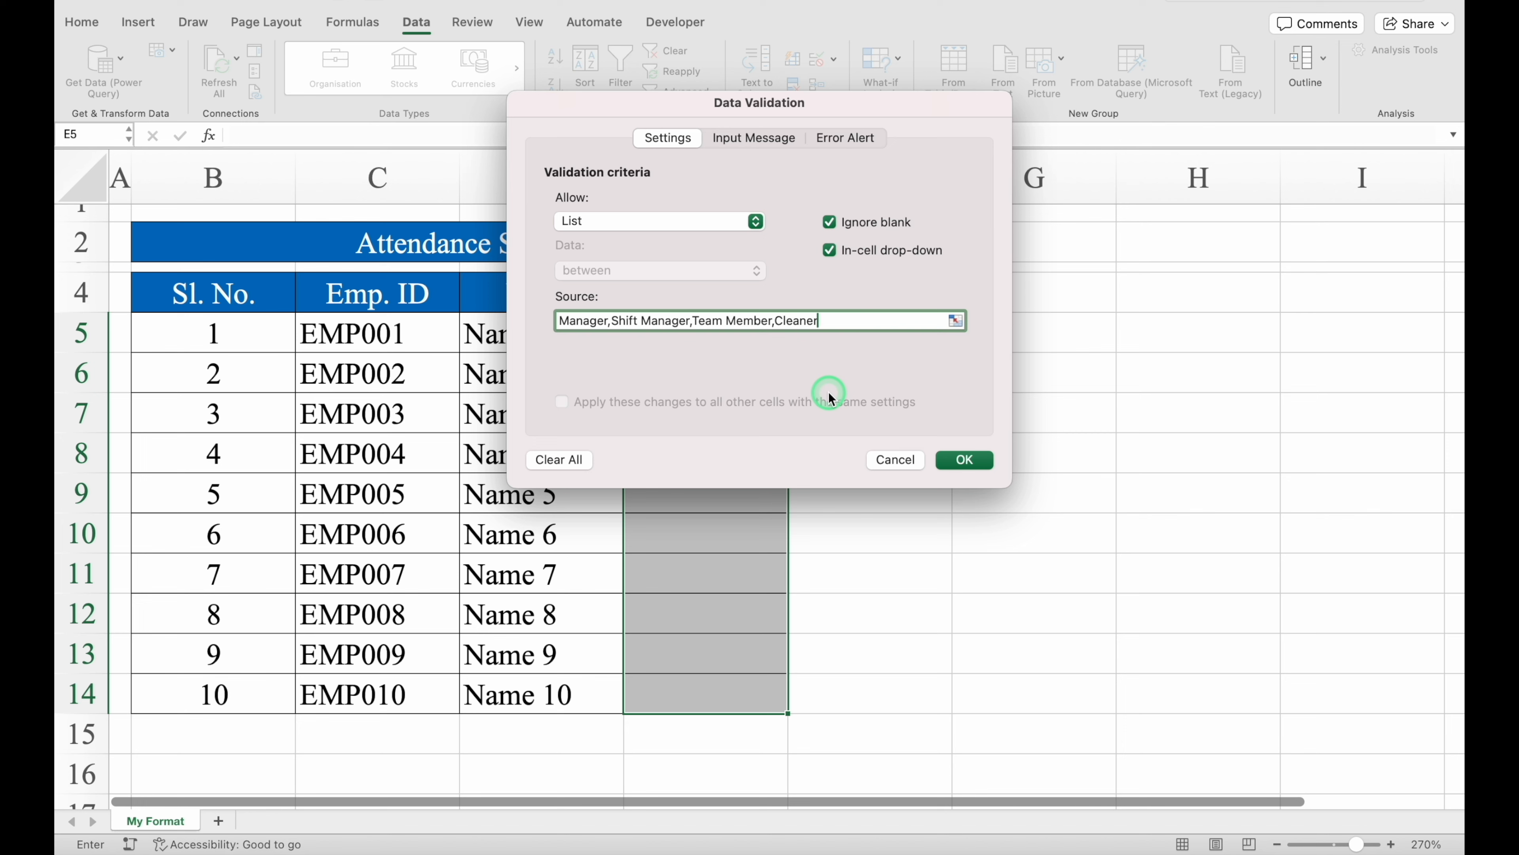
left_click(970, 457)
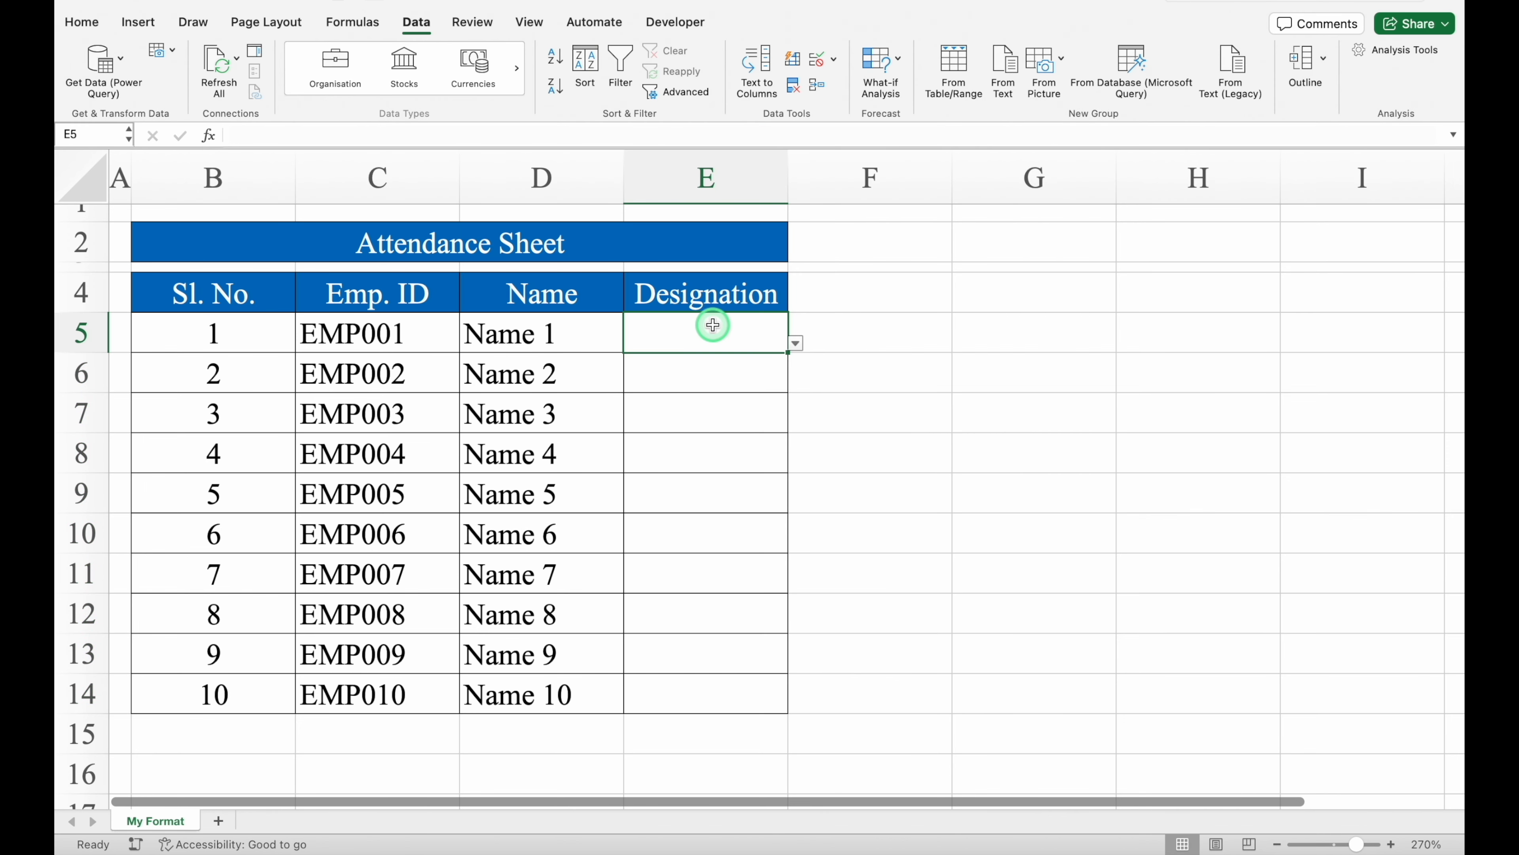
Step: Choose Manager as the designation in E5 and Shift Manager in E6
left_click(796, 342)
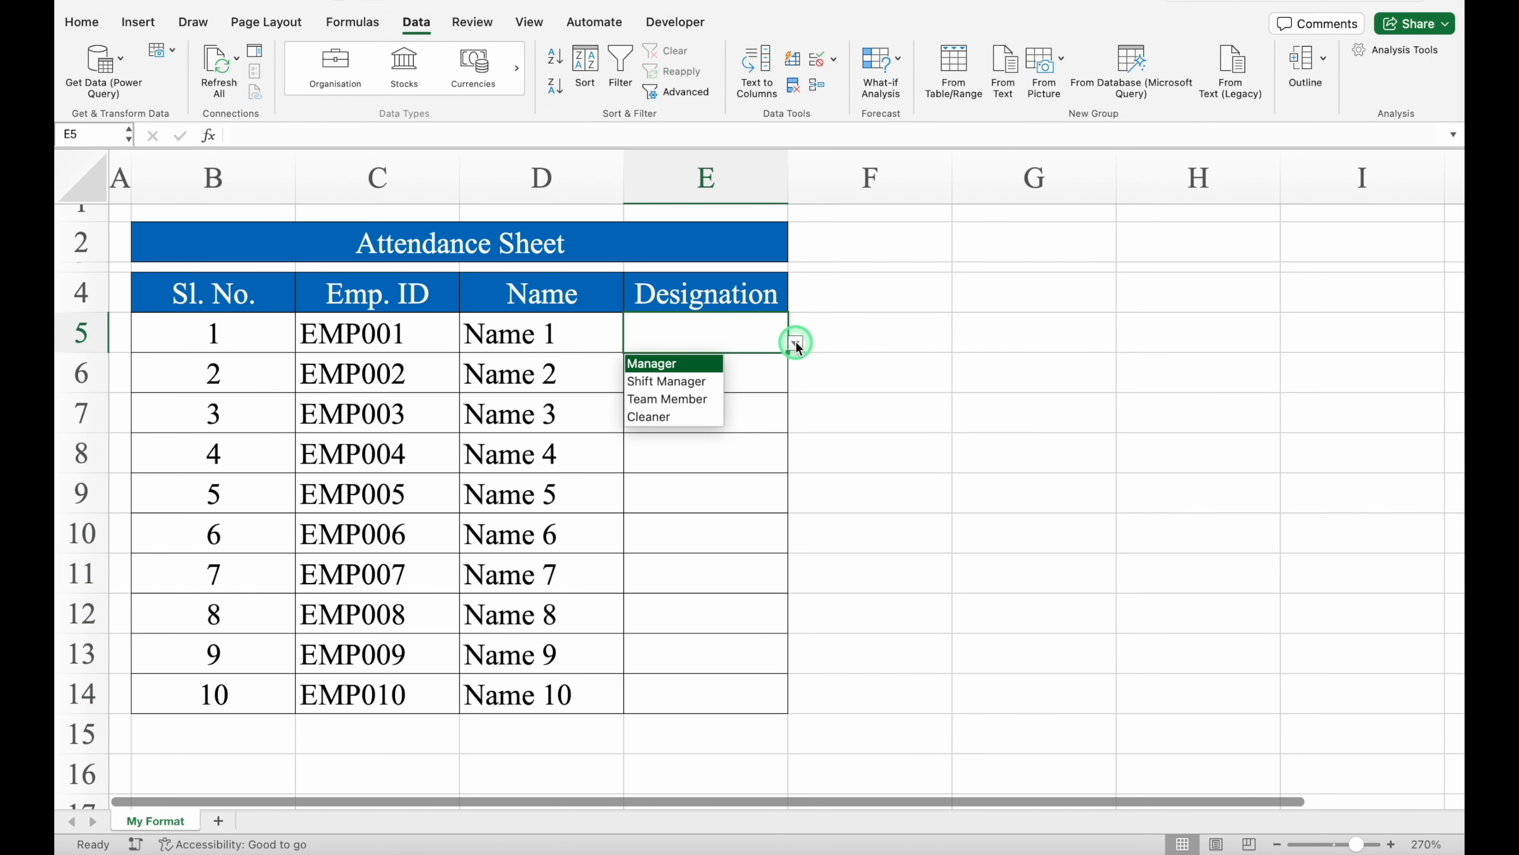
left_click(704, 364)
left_click(703, 374)
left_click(795, 381)
left_click(689, 421)
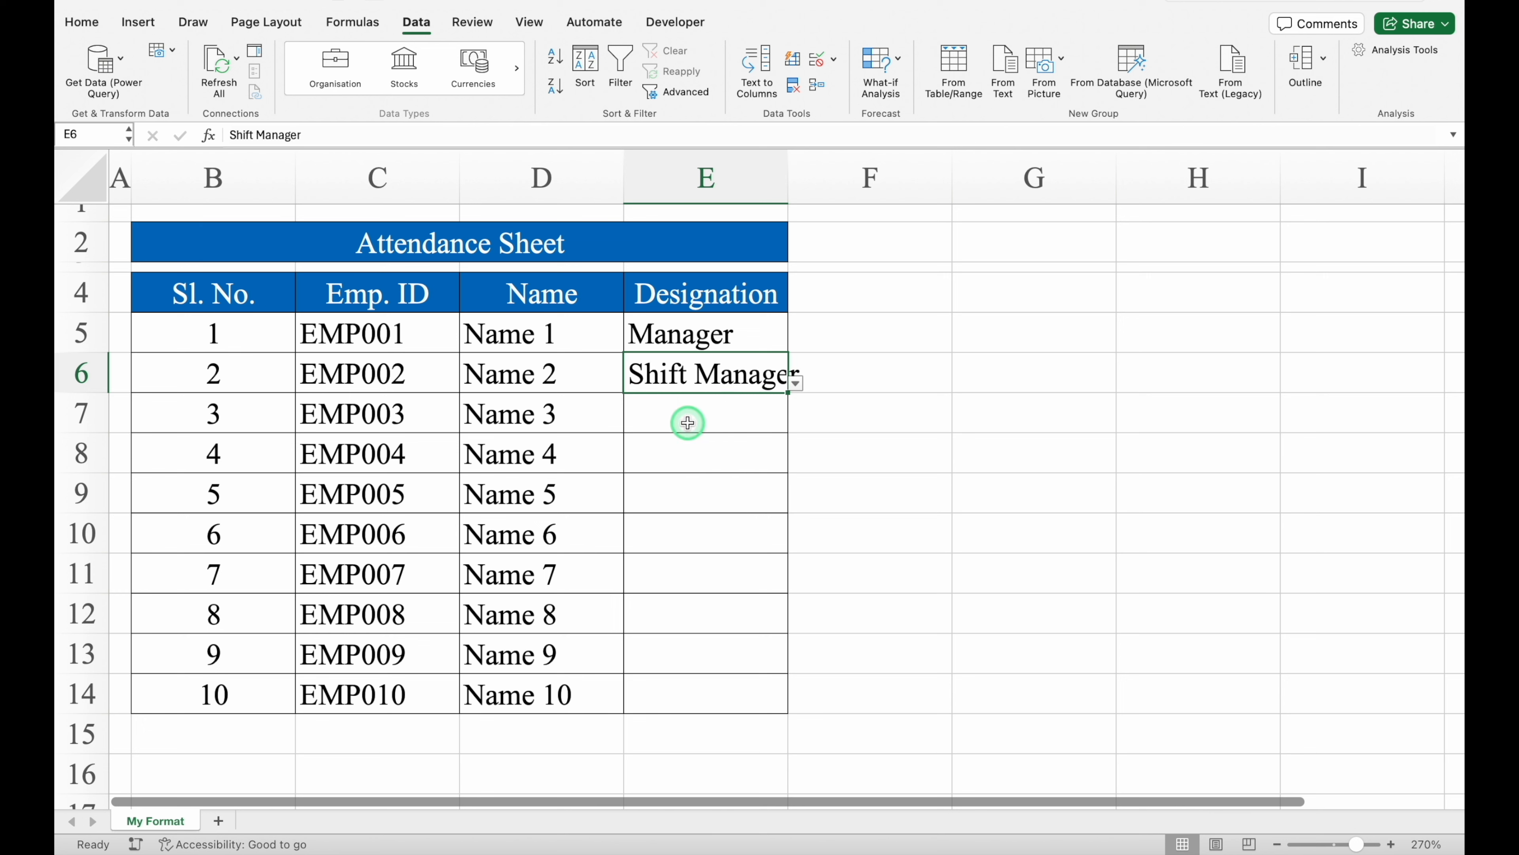
Step: Auto-fit the width of the Designation column E to its contents
left_click(688, 422)
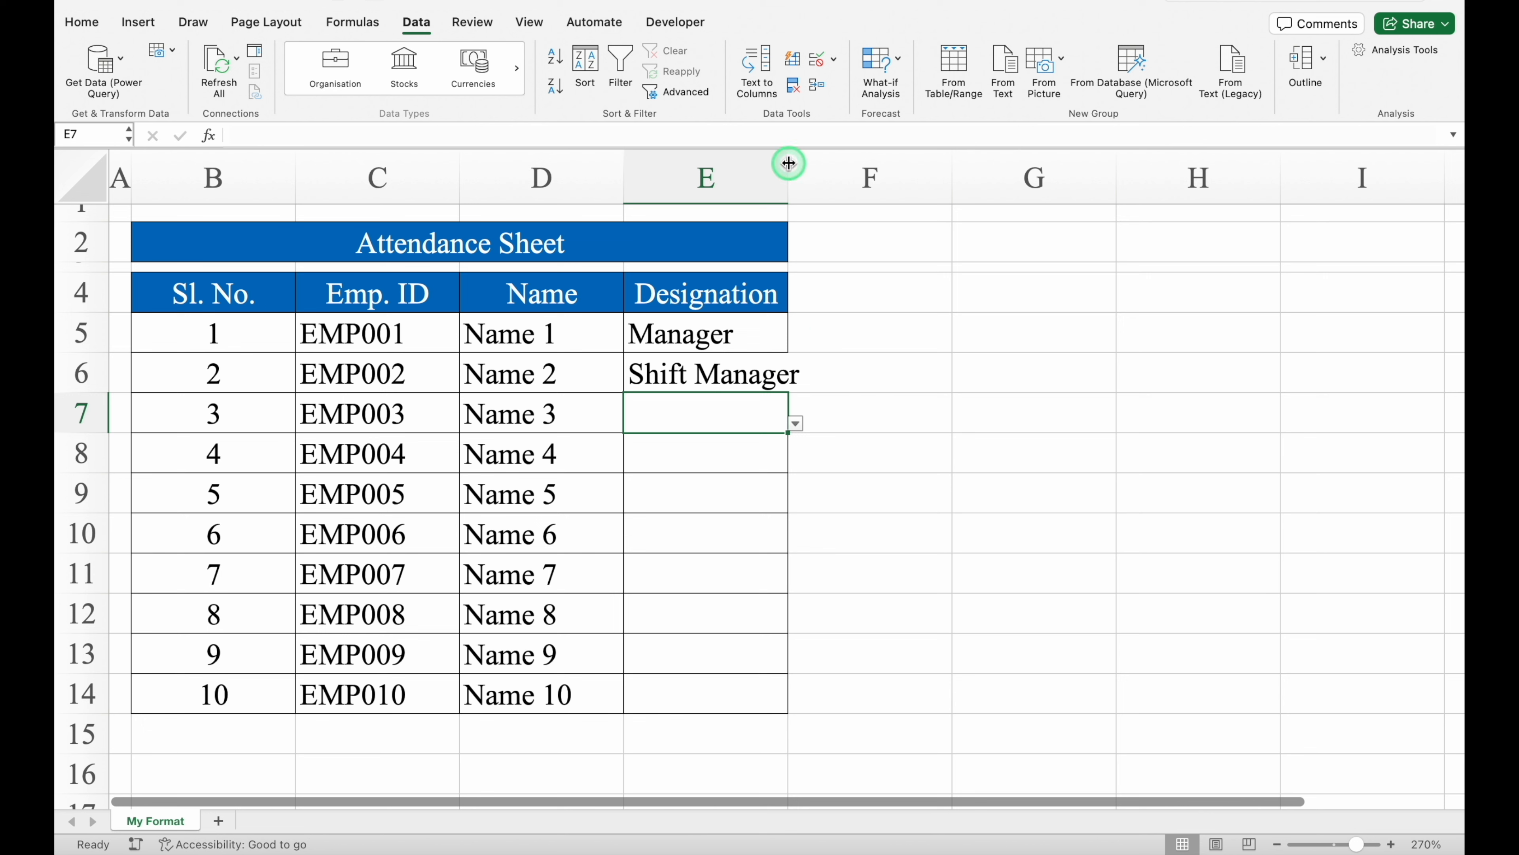
left_click_drag(789, 163, 952, 190)
key("super+z")
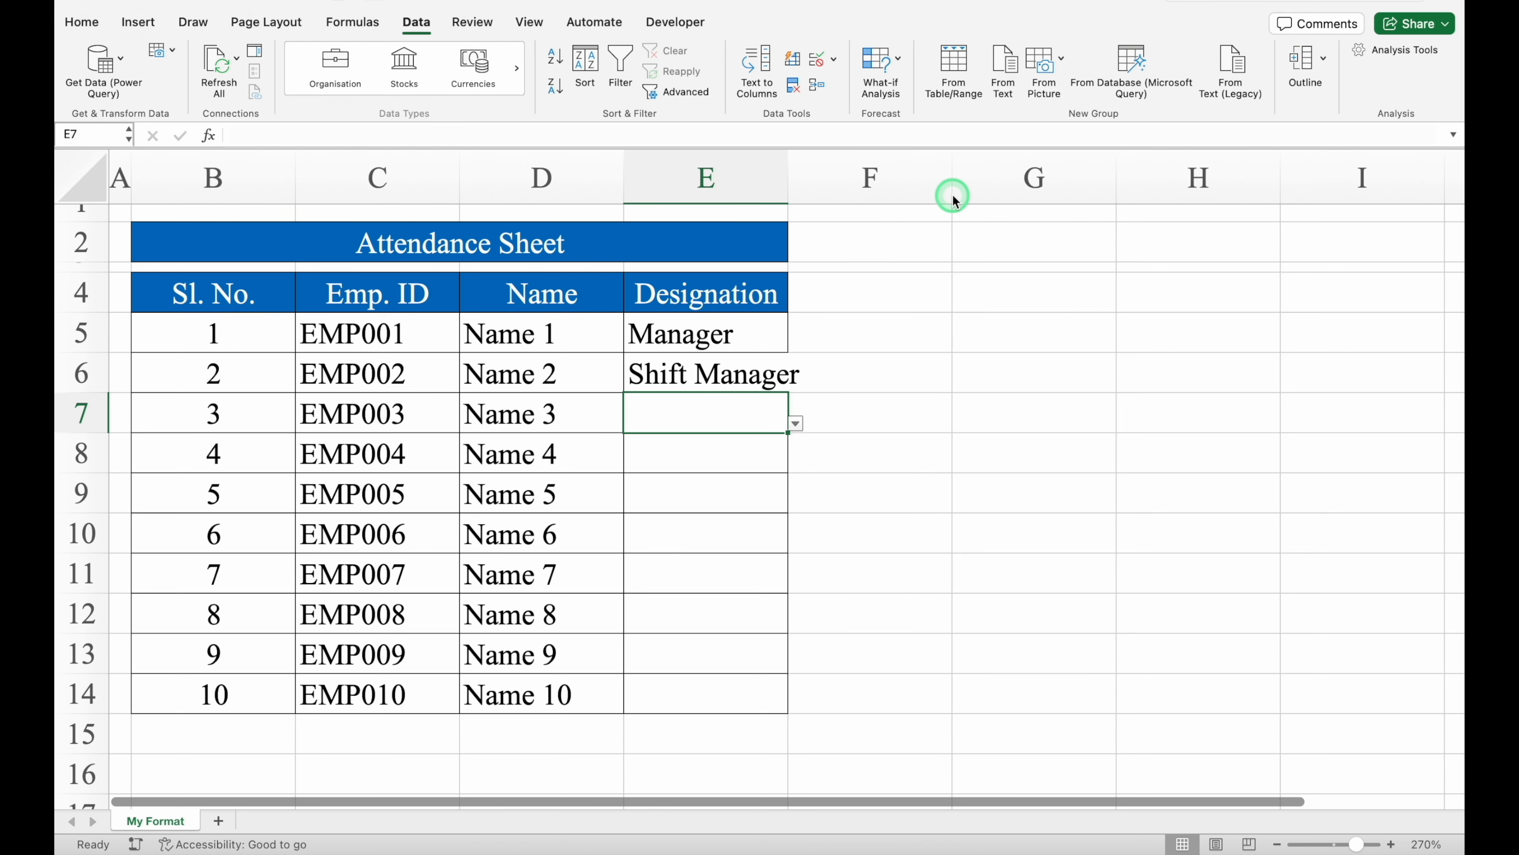
double_click(790, 168)
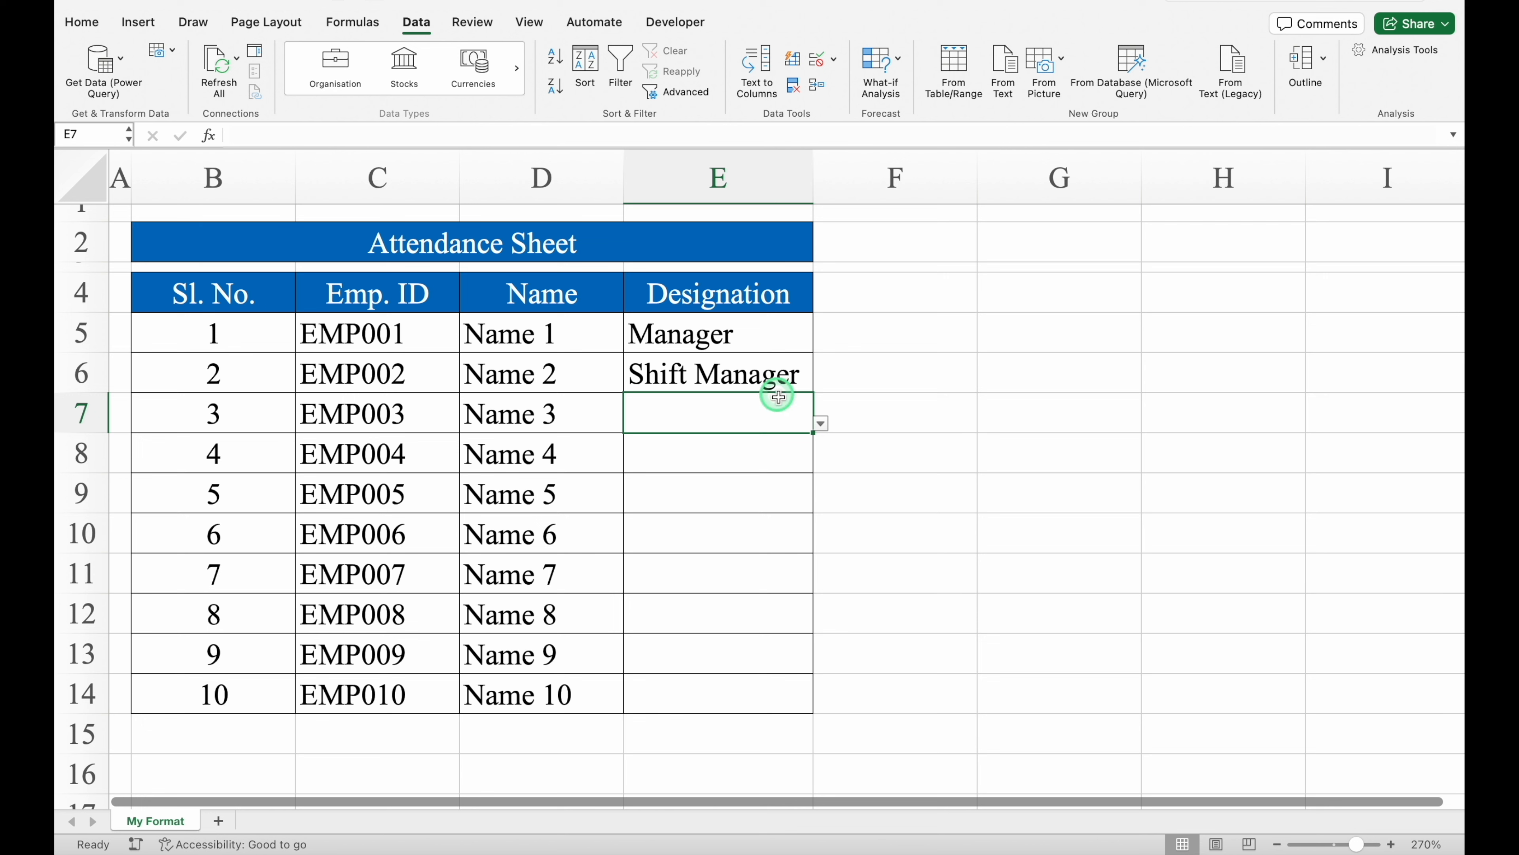
Step: Choose Team Member as the designation in E7 and copy it down to E12
left_click(819, 422)
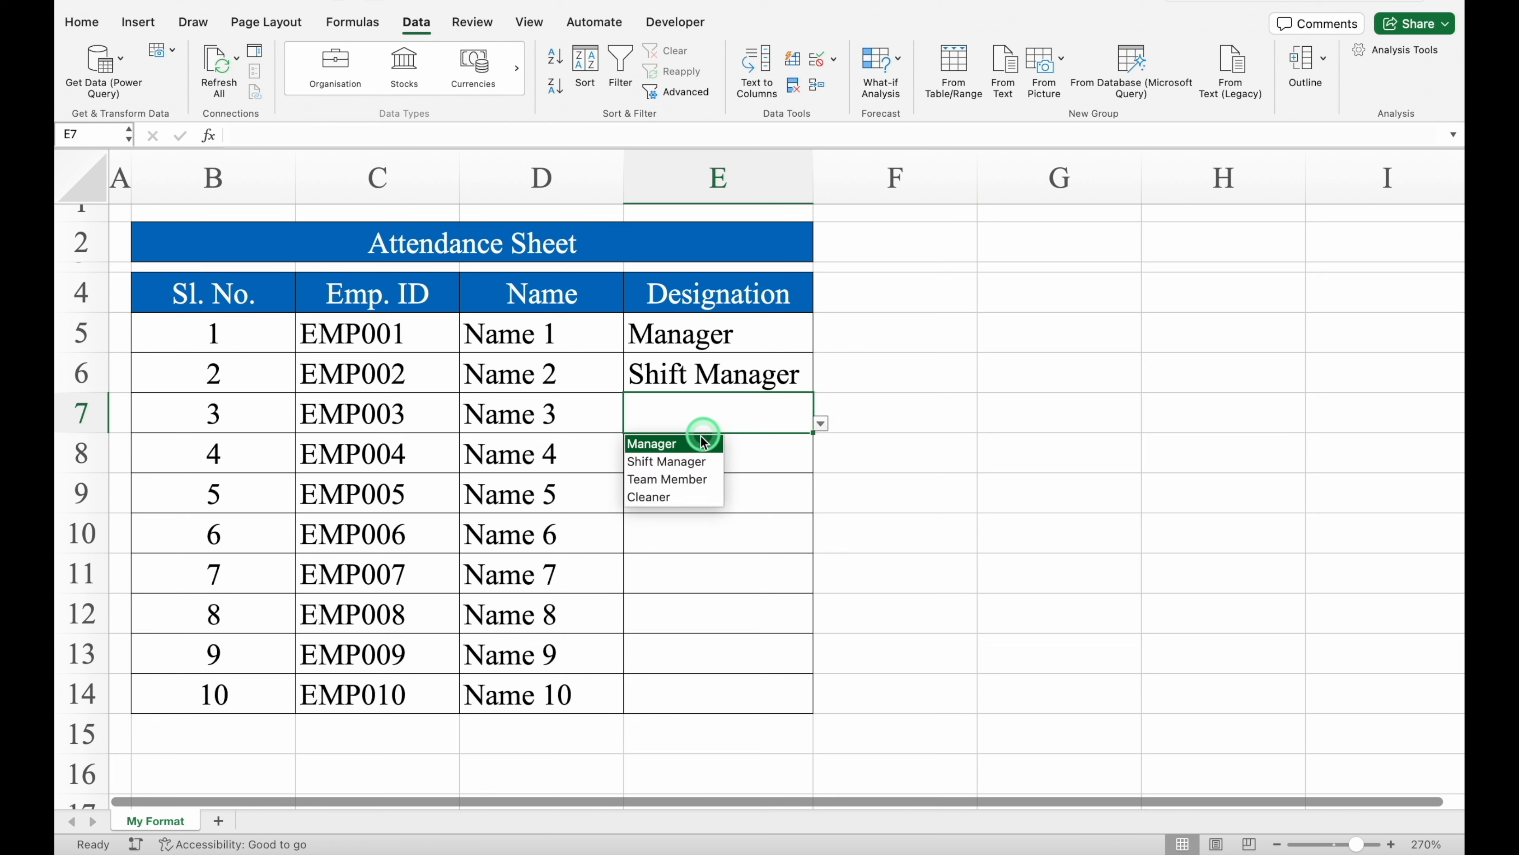
left_click(692, 482)
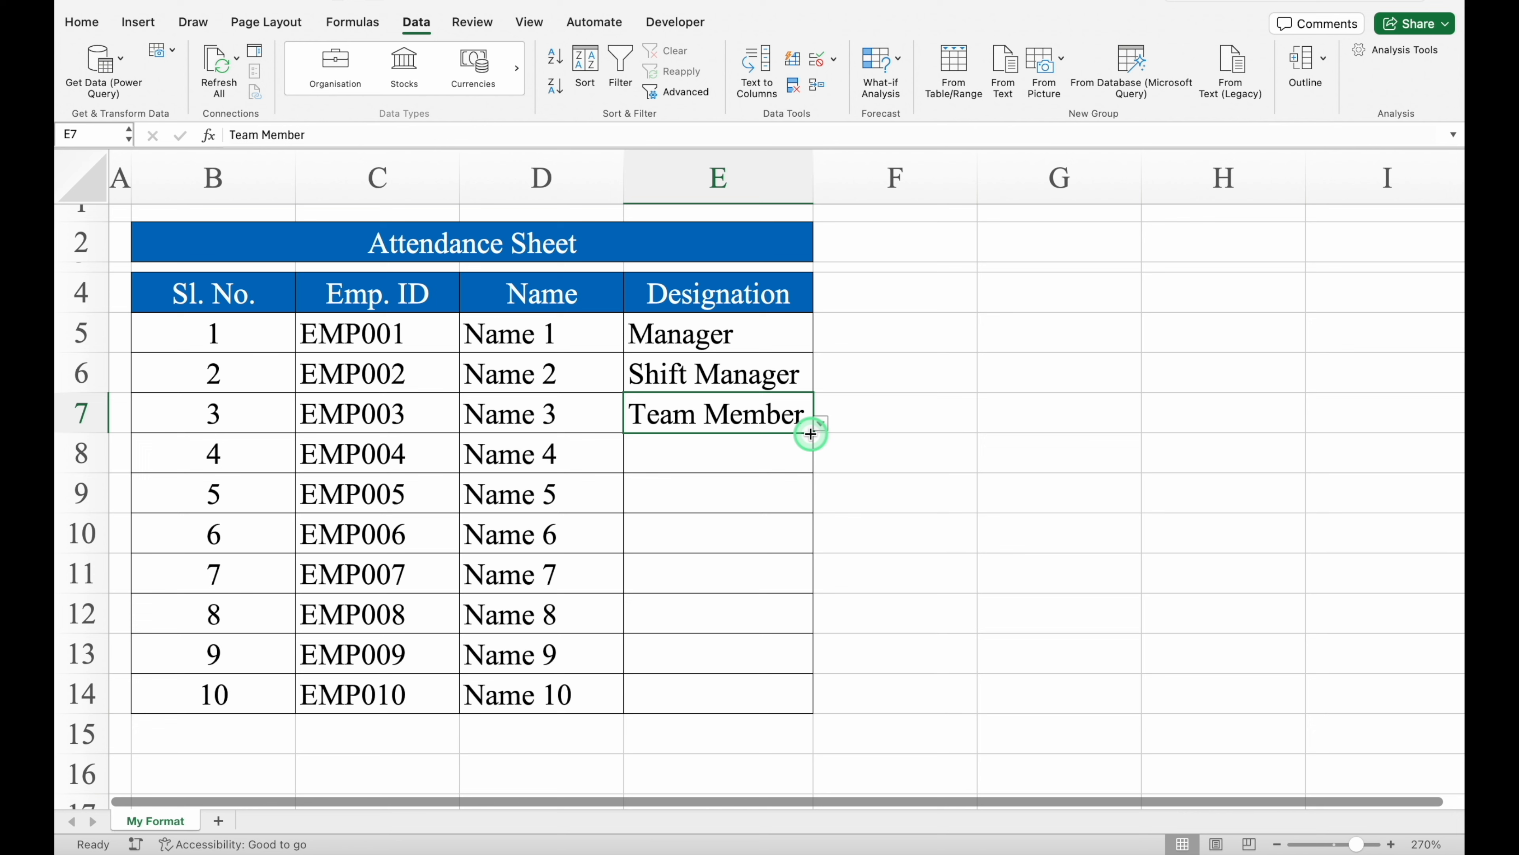
left_click_drag(811, 433, 794, 622)
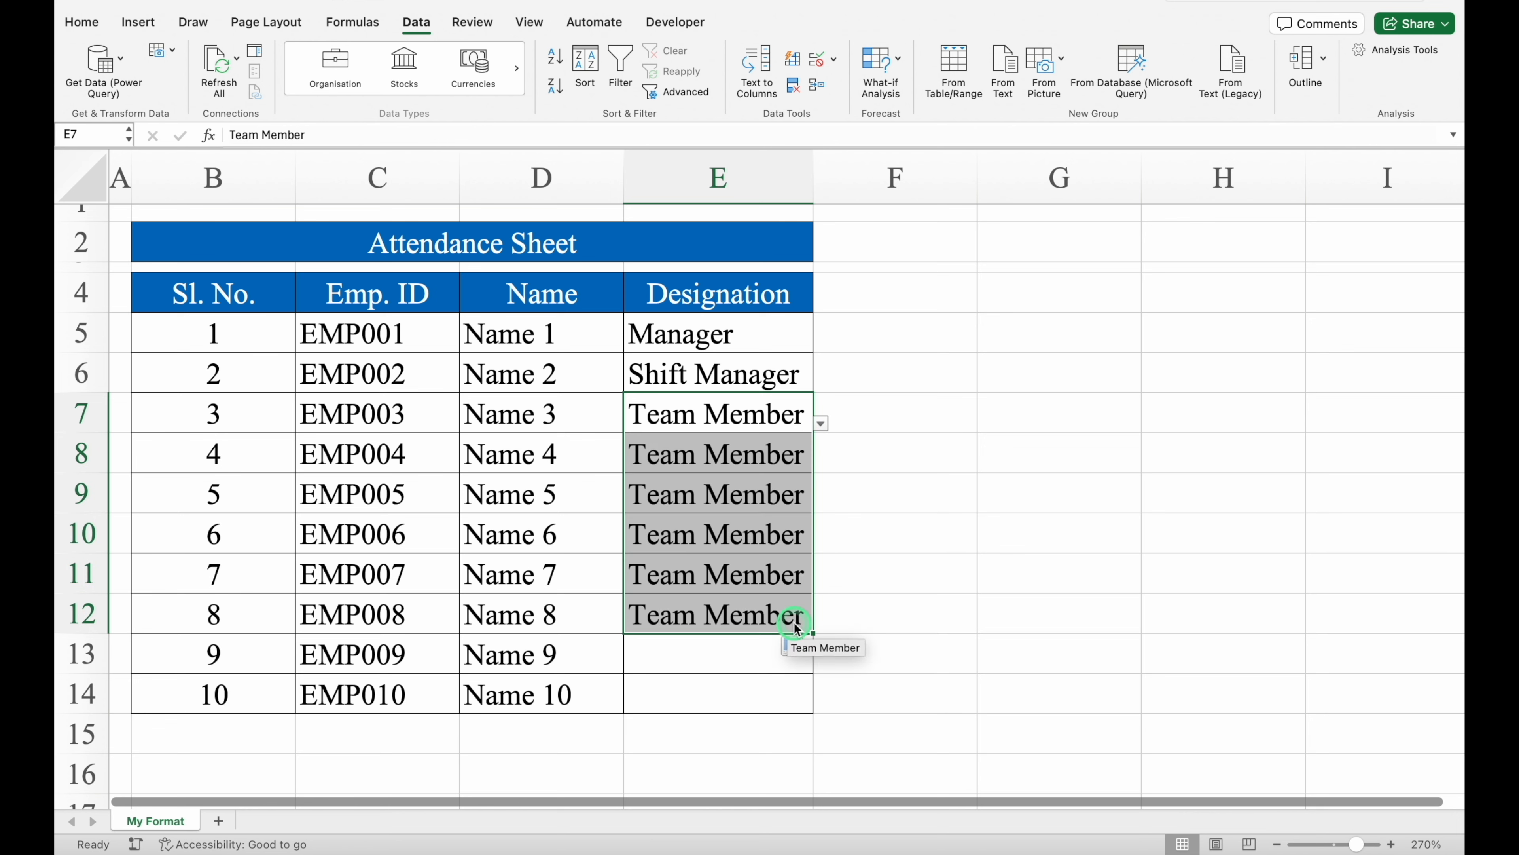
Step: Choose Cleaner as the designation in both E13 and E14
left_click(716, 652)
left_click(821, 663)
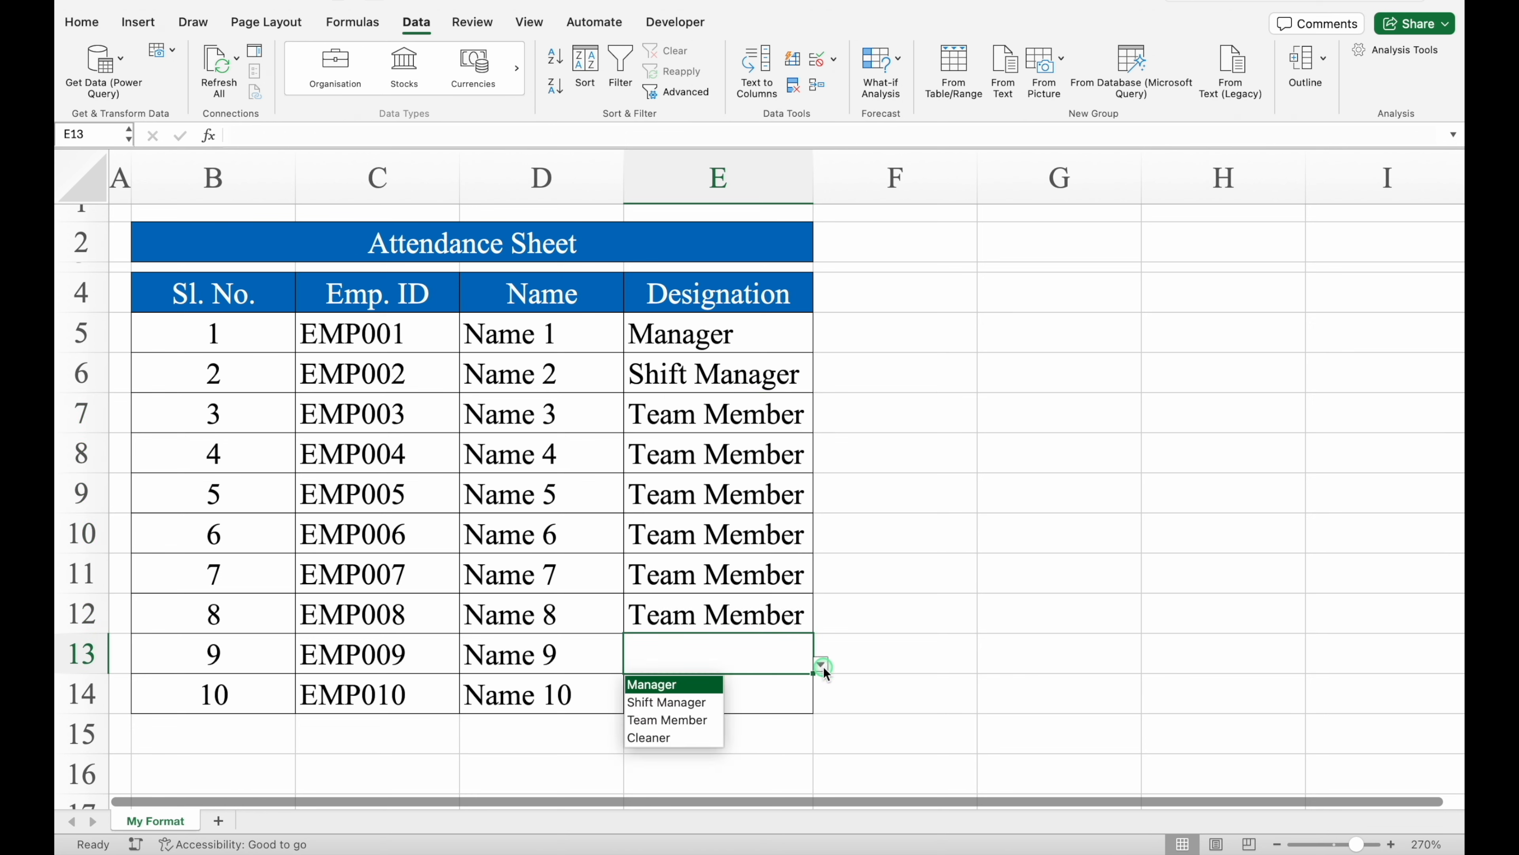
left_click(661, 737)
left_click(714, 694)
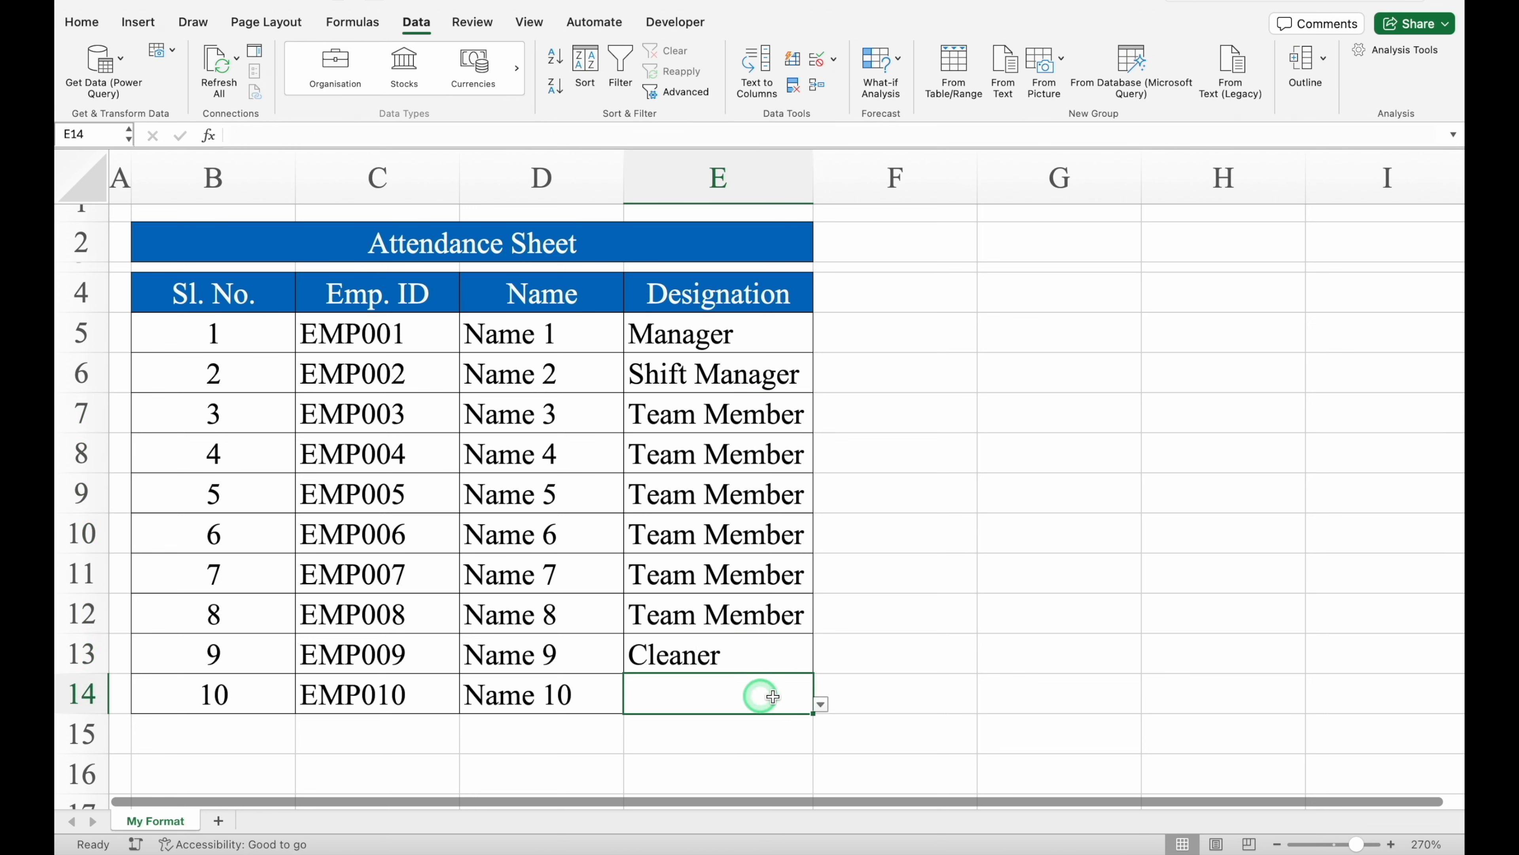
left_click(821, 705)
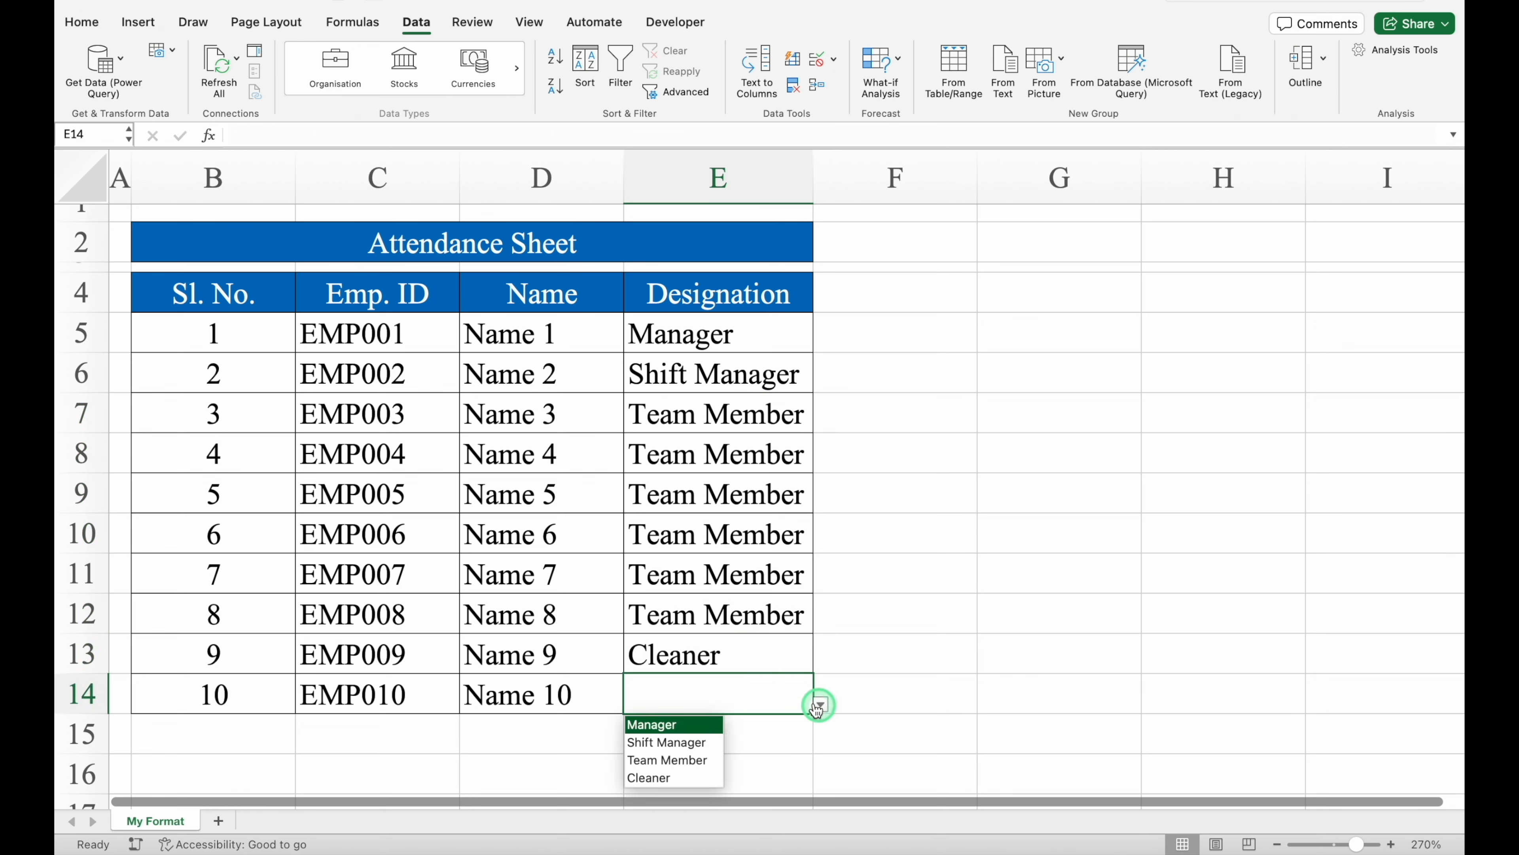
left_click(667, 778)
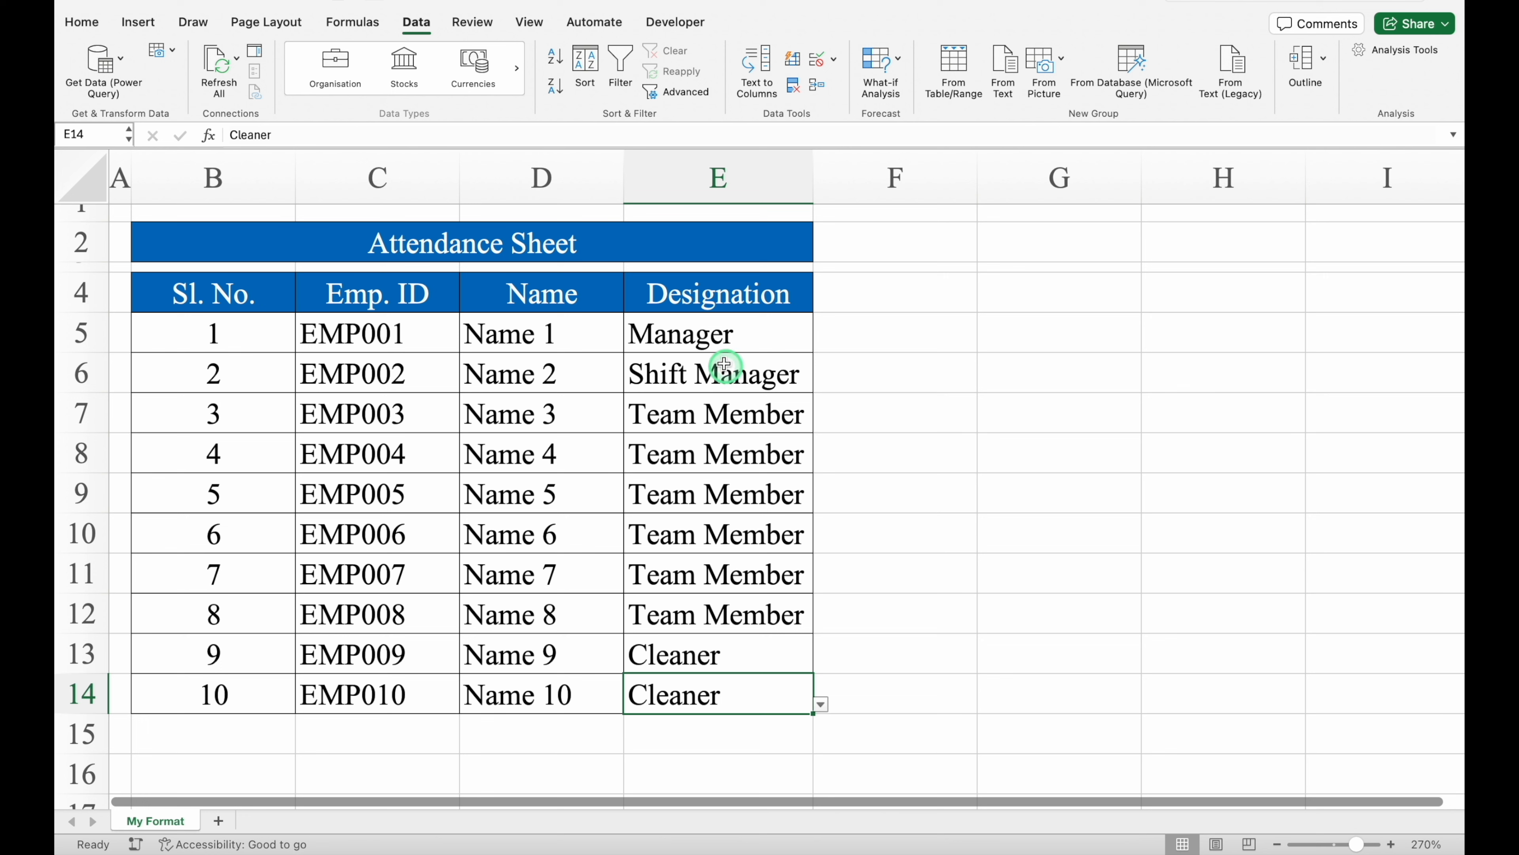
left_click(707, 336)
left_click(751, 374)
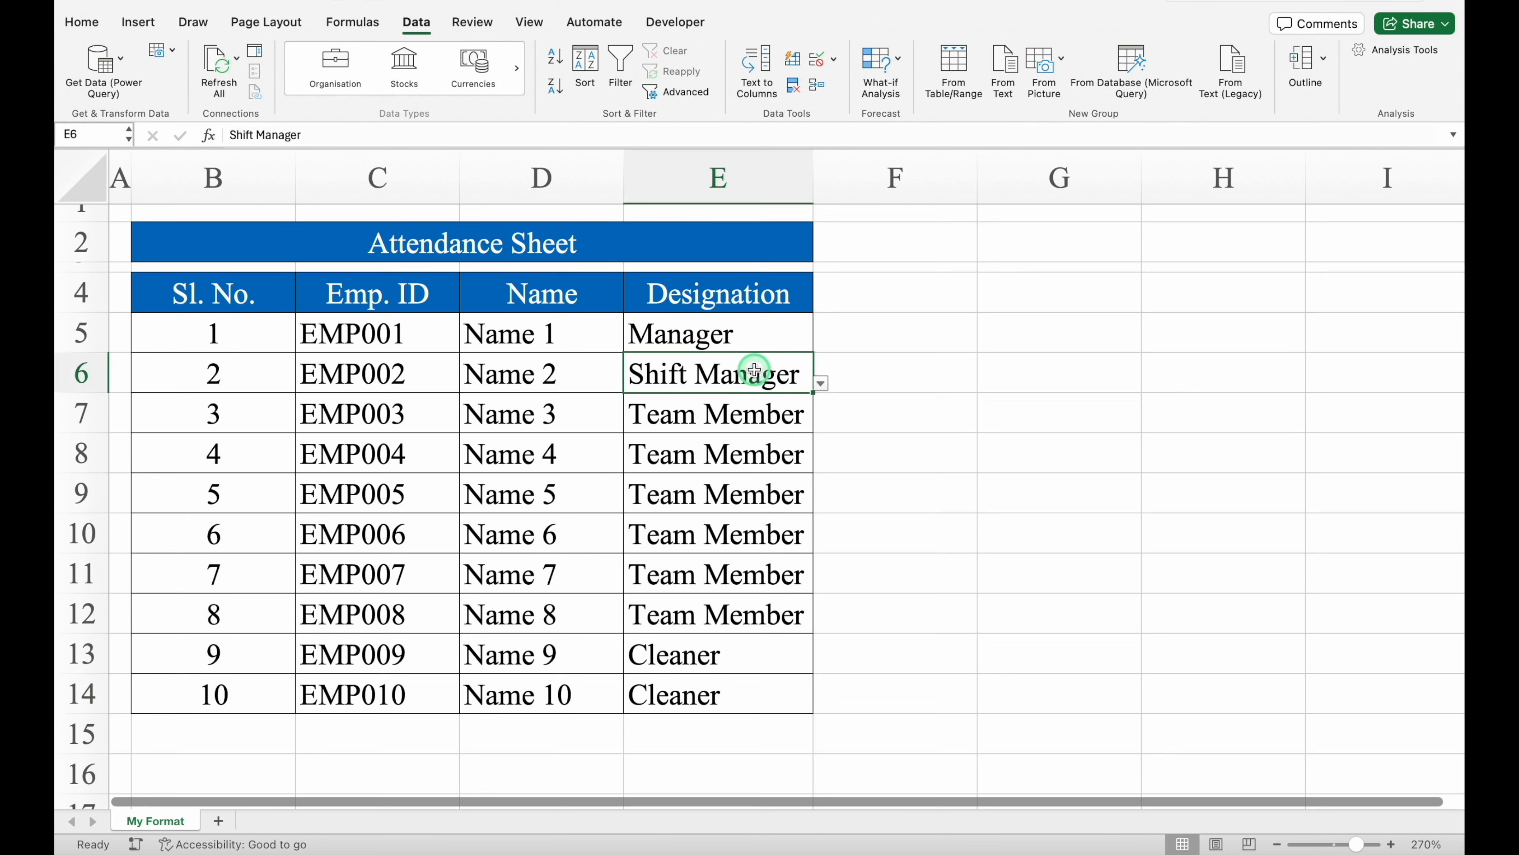
left_click(751, 456)
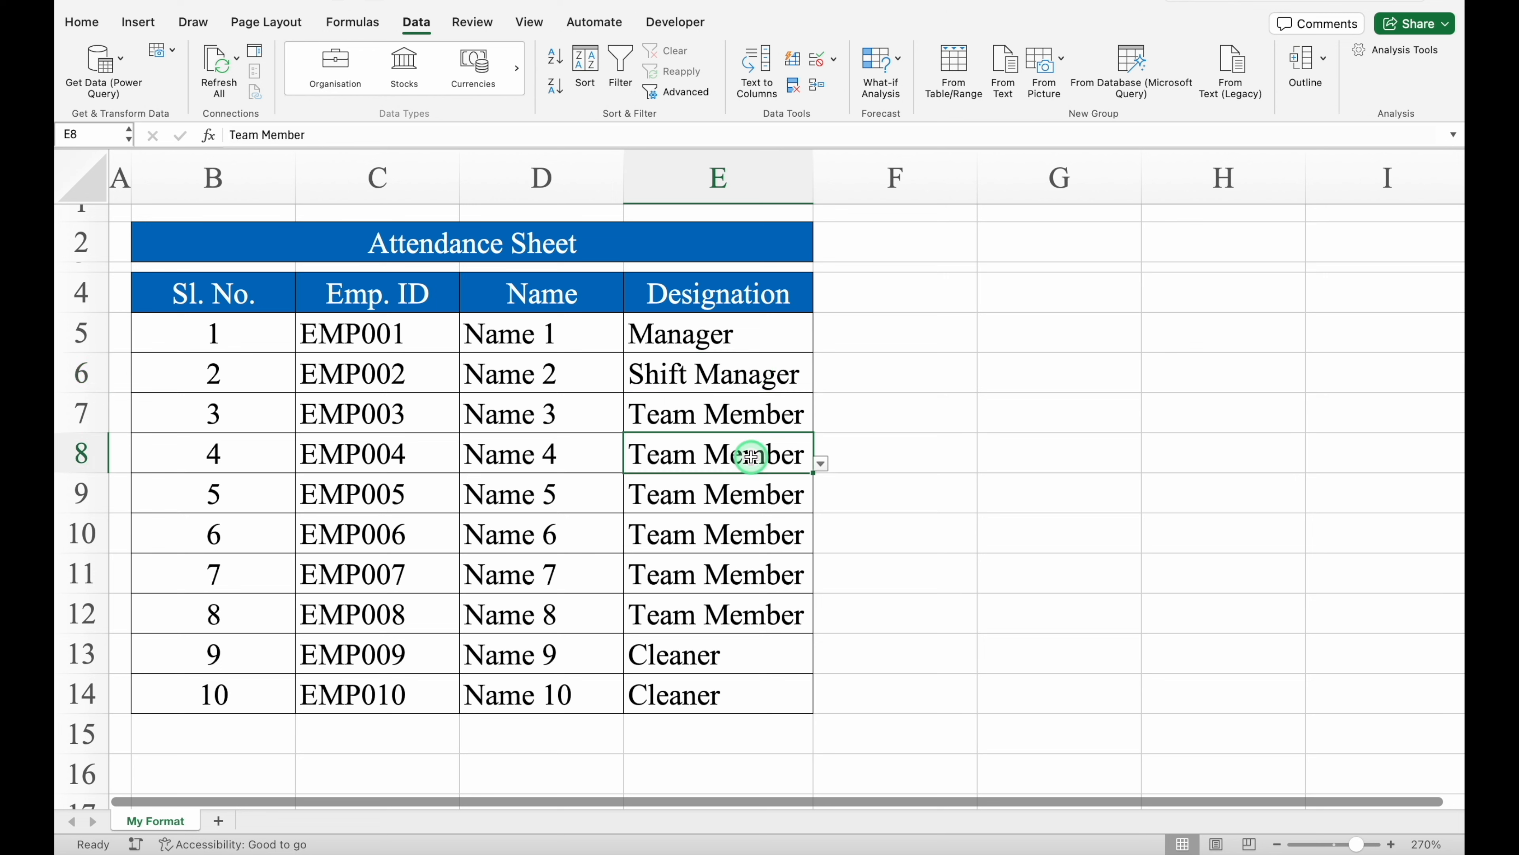
Step: Try a blue fill on the Manager cell E5 and undo it
left_click(706, 336)
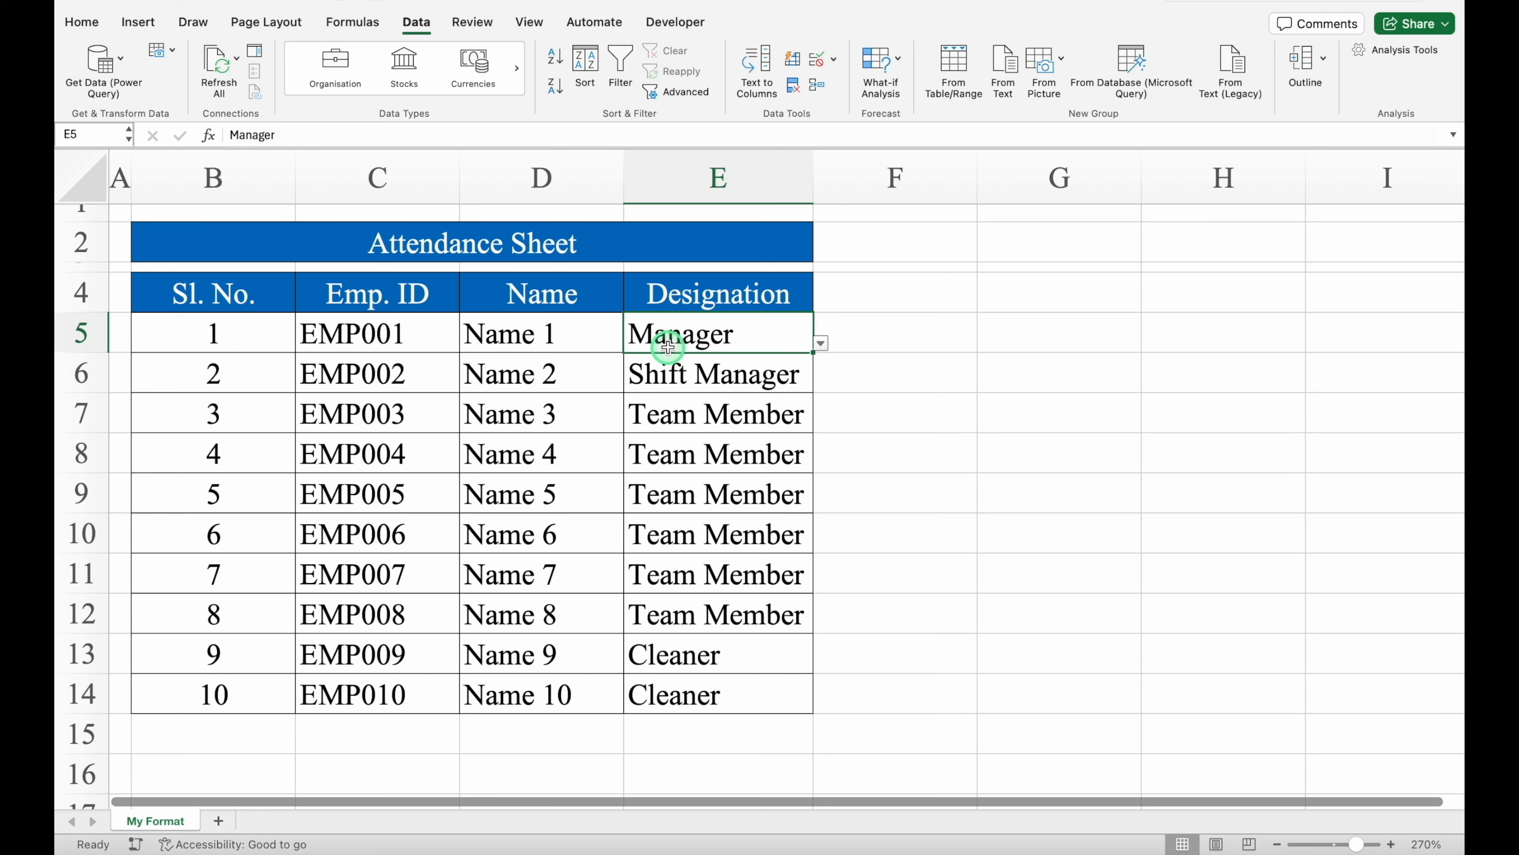
left_click(83, 22)
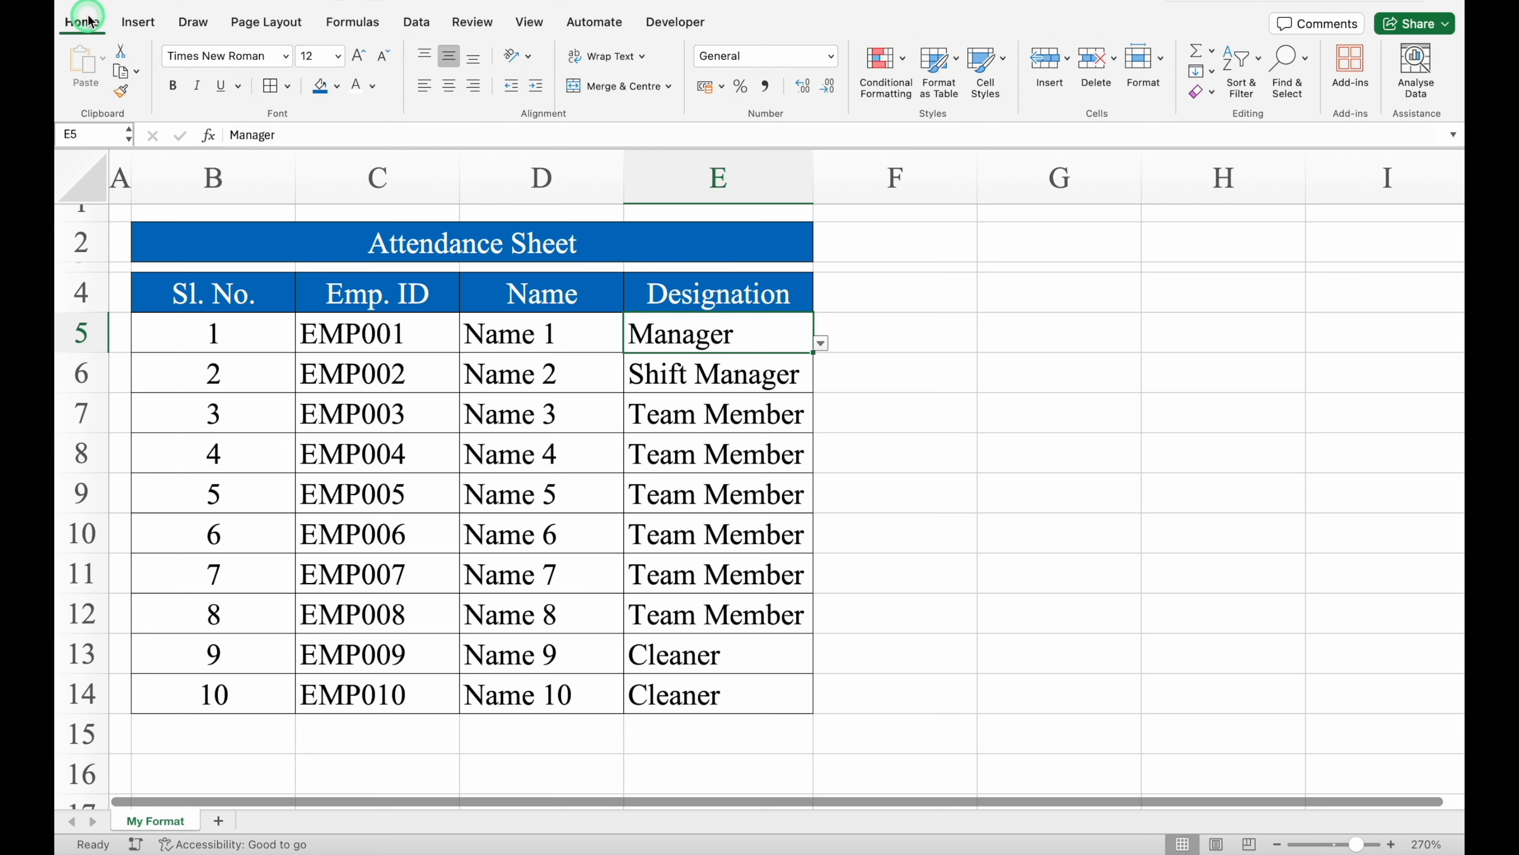
left_click(321, 89)
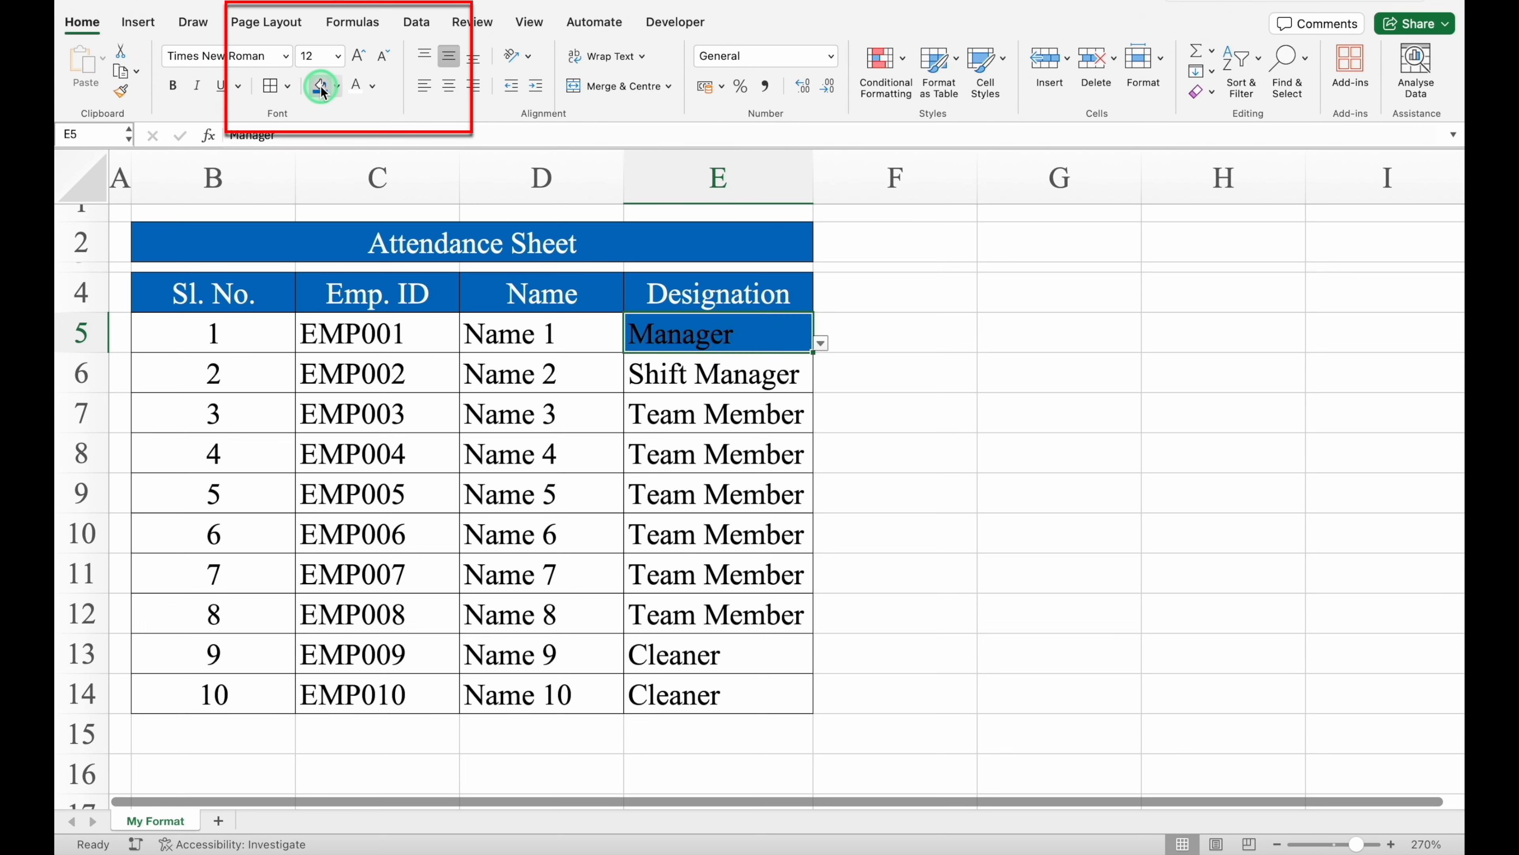
key("super+z")
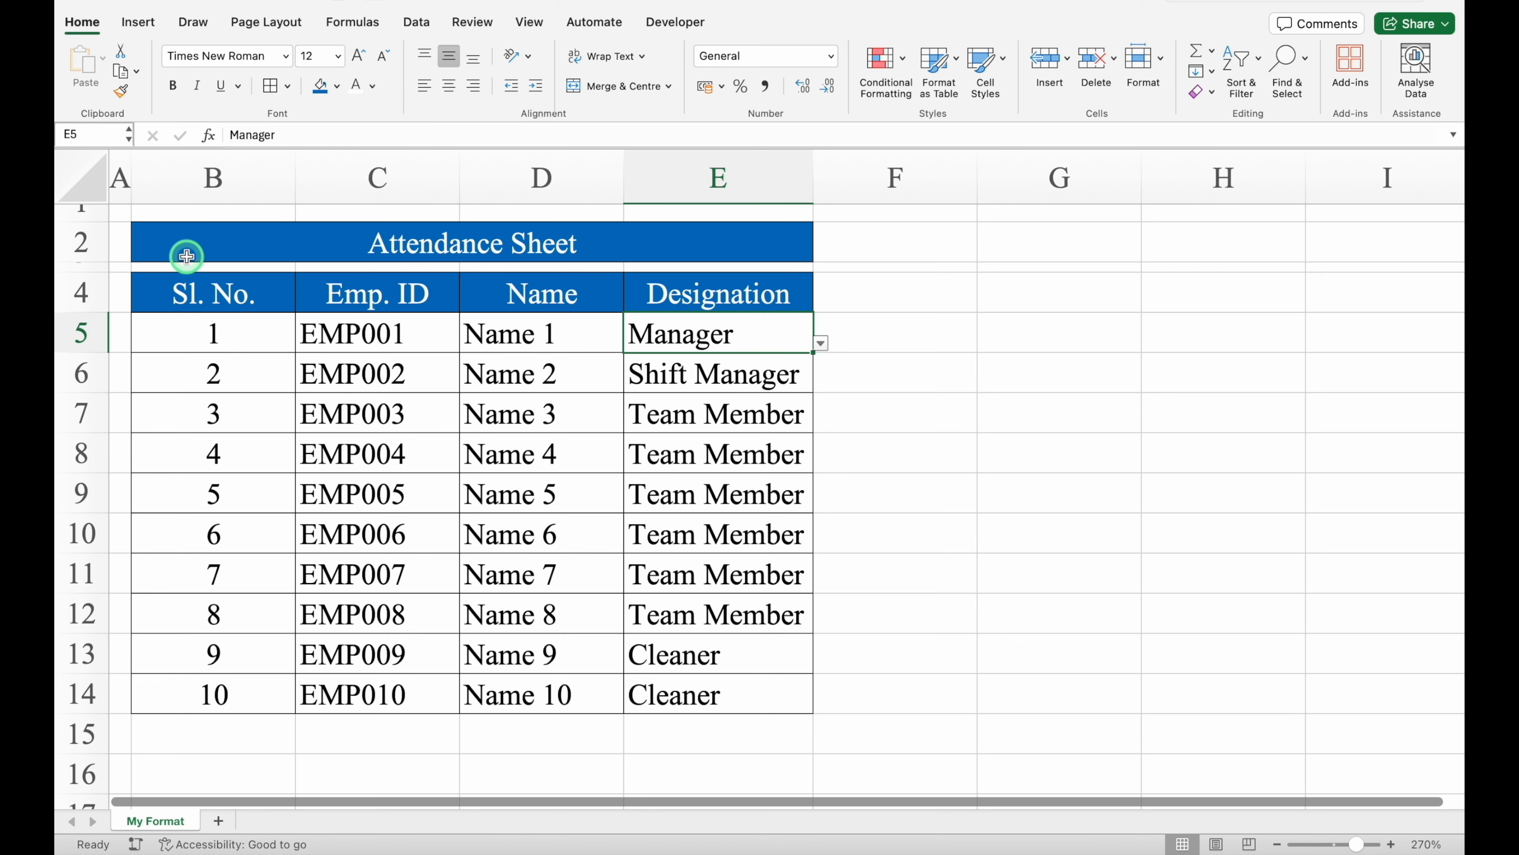
Step: Start an Equal To conditional formatting rule for the entire sheet, matching cells with the value Manager
left_click(76, 173)
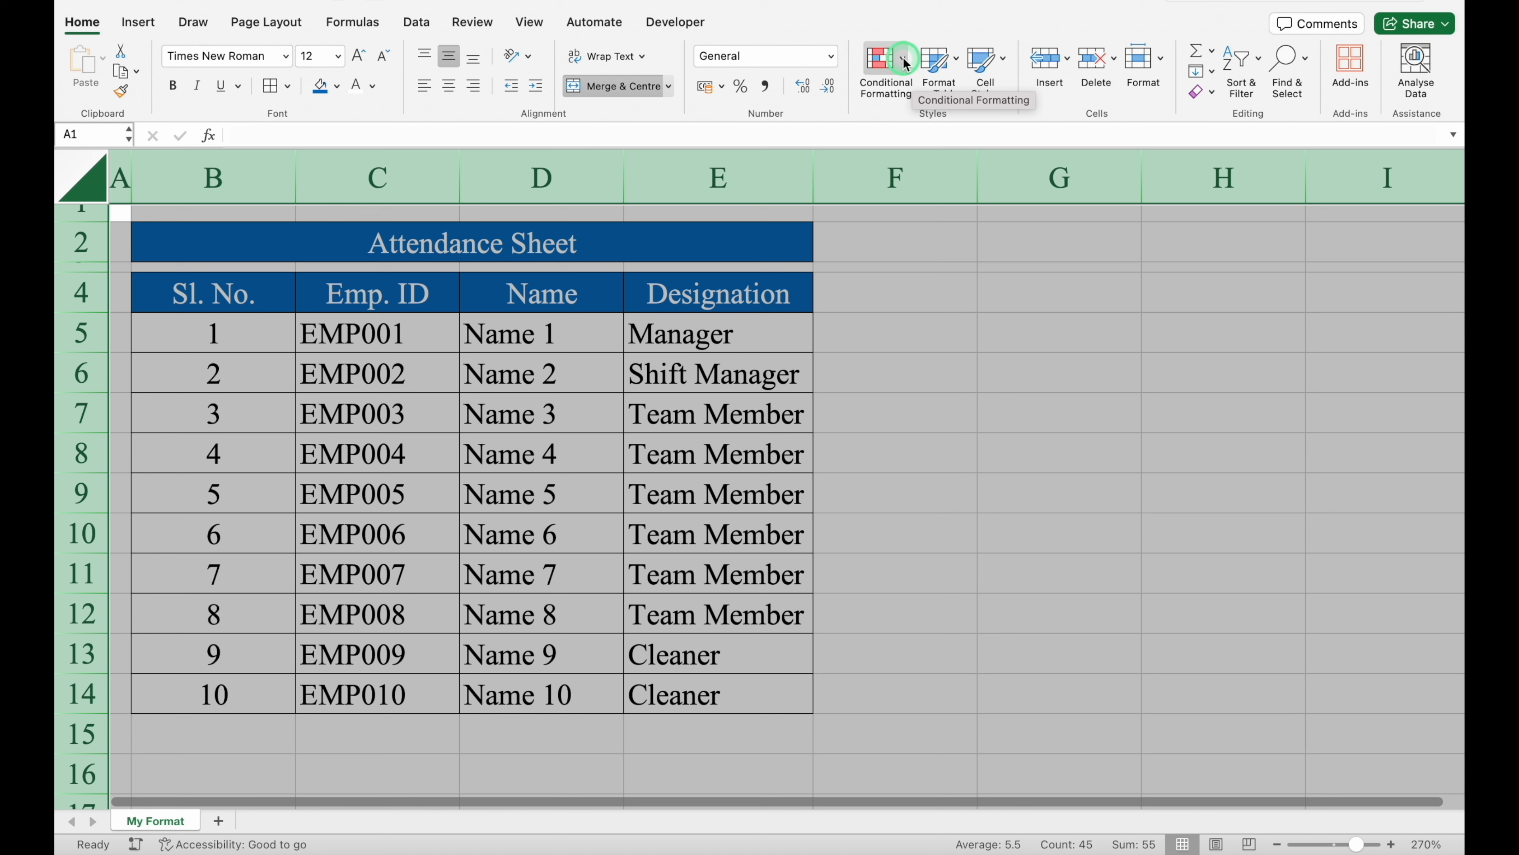
left_click(882, 65)
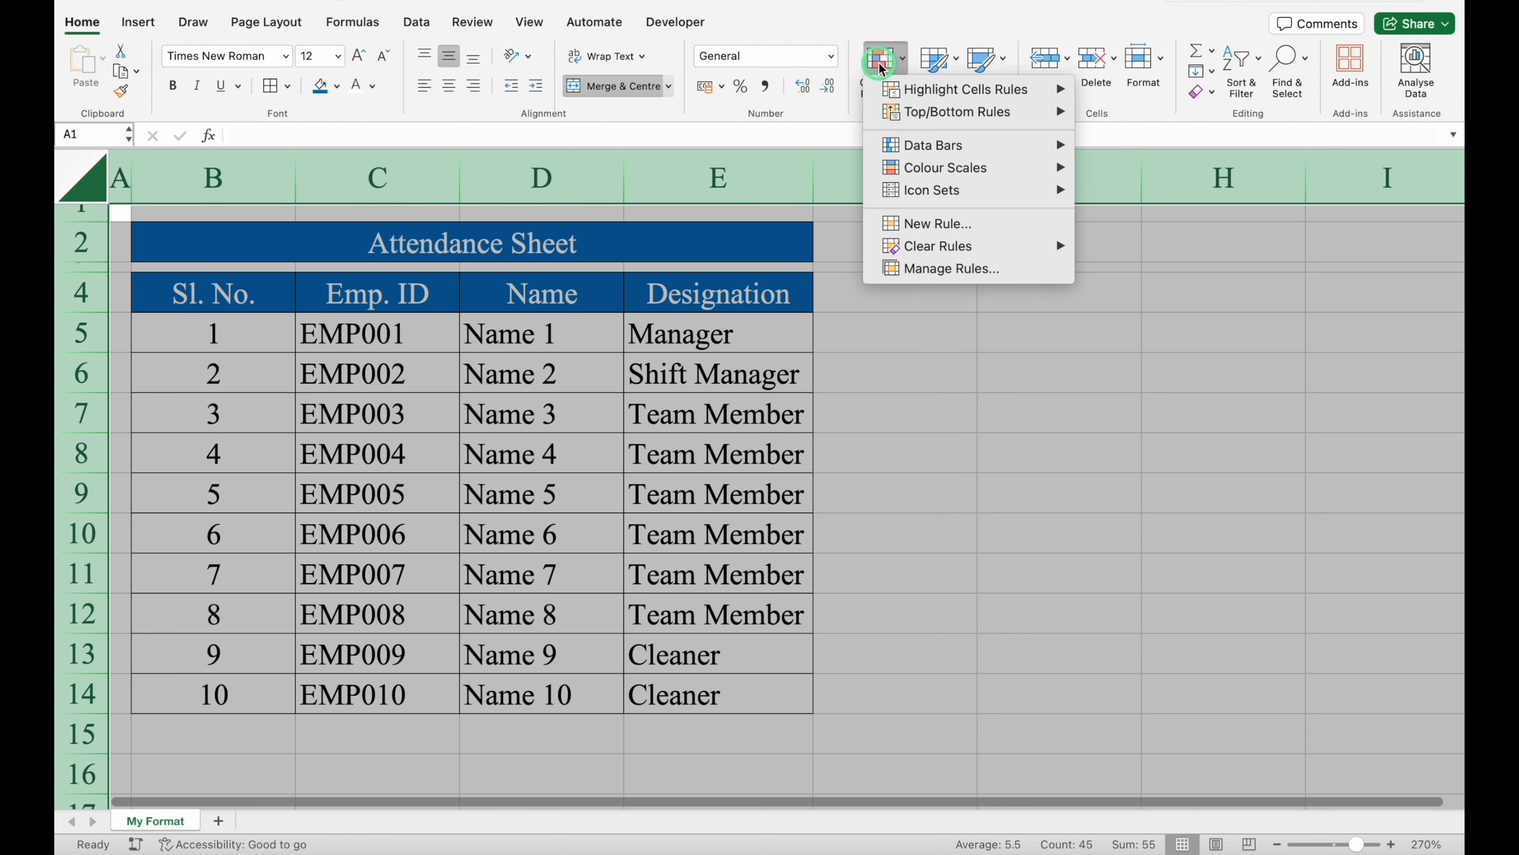
mouse_move(913, 90)
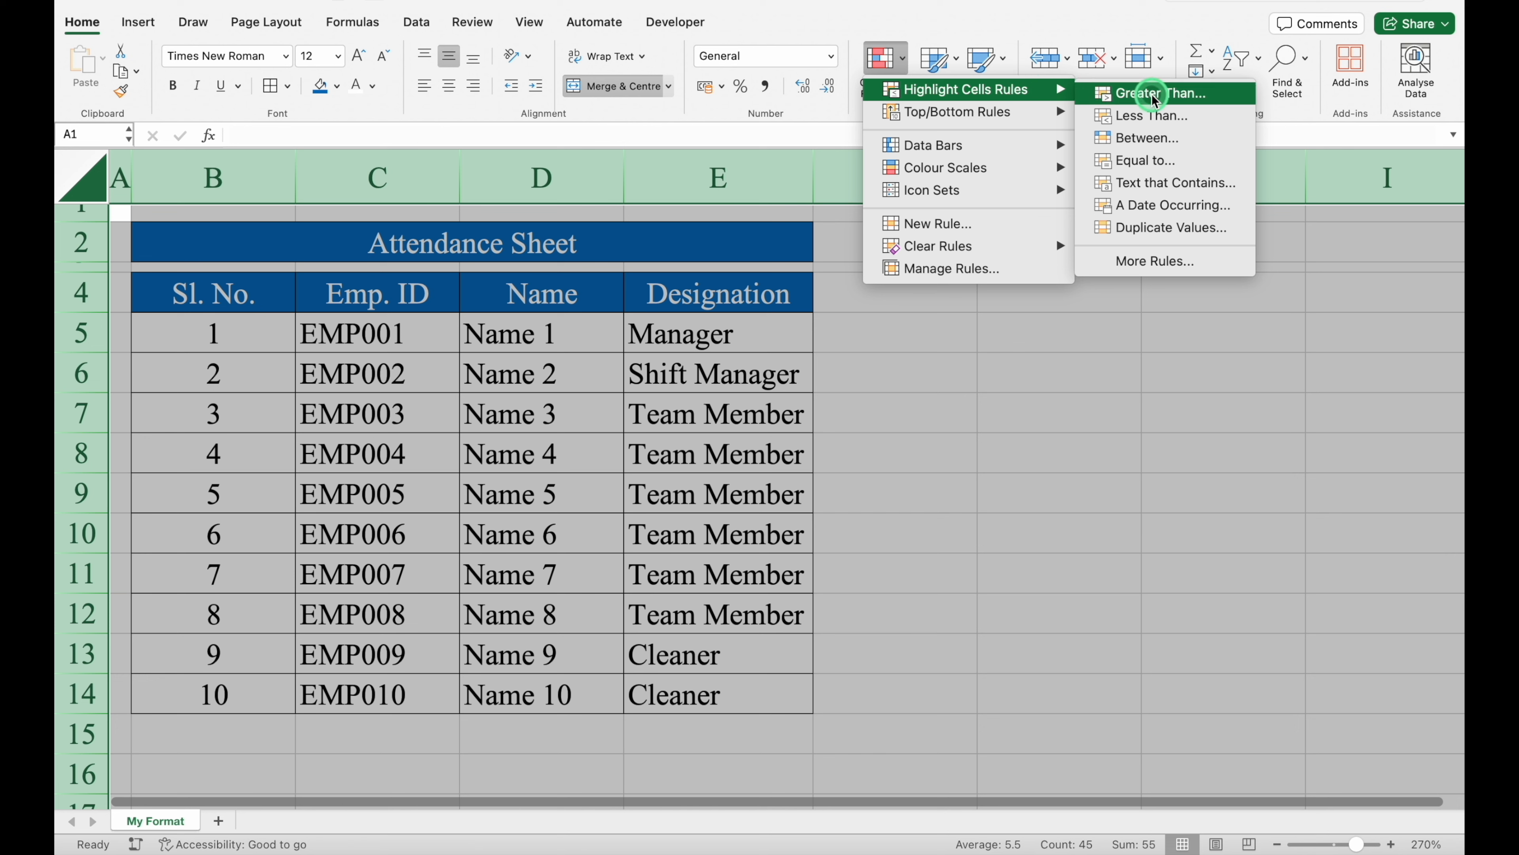
left_click(1204, 160)
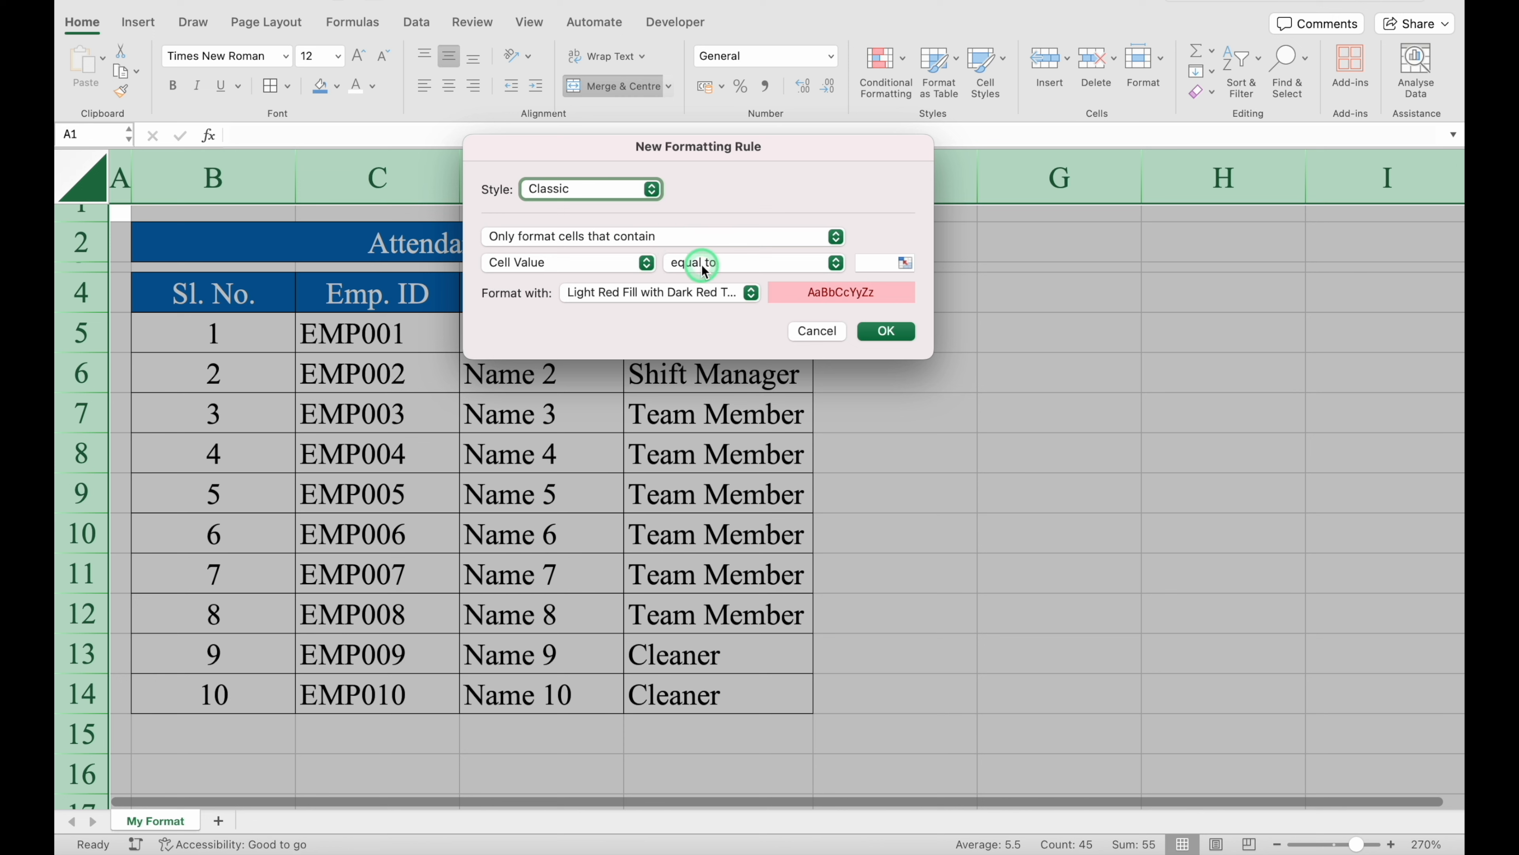
left_click(868, 262)
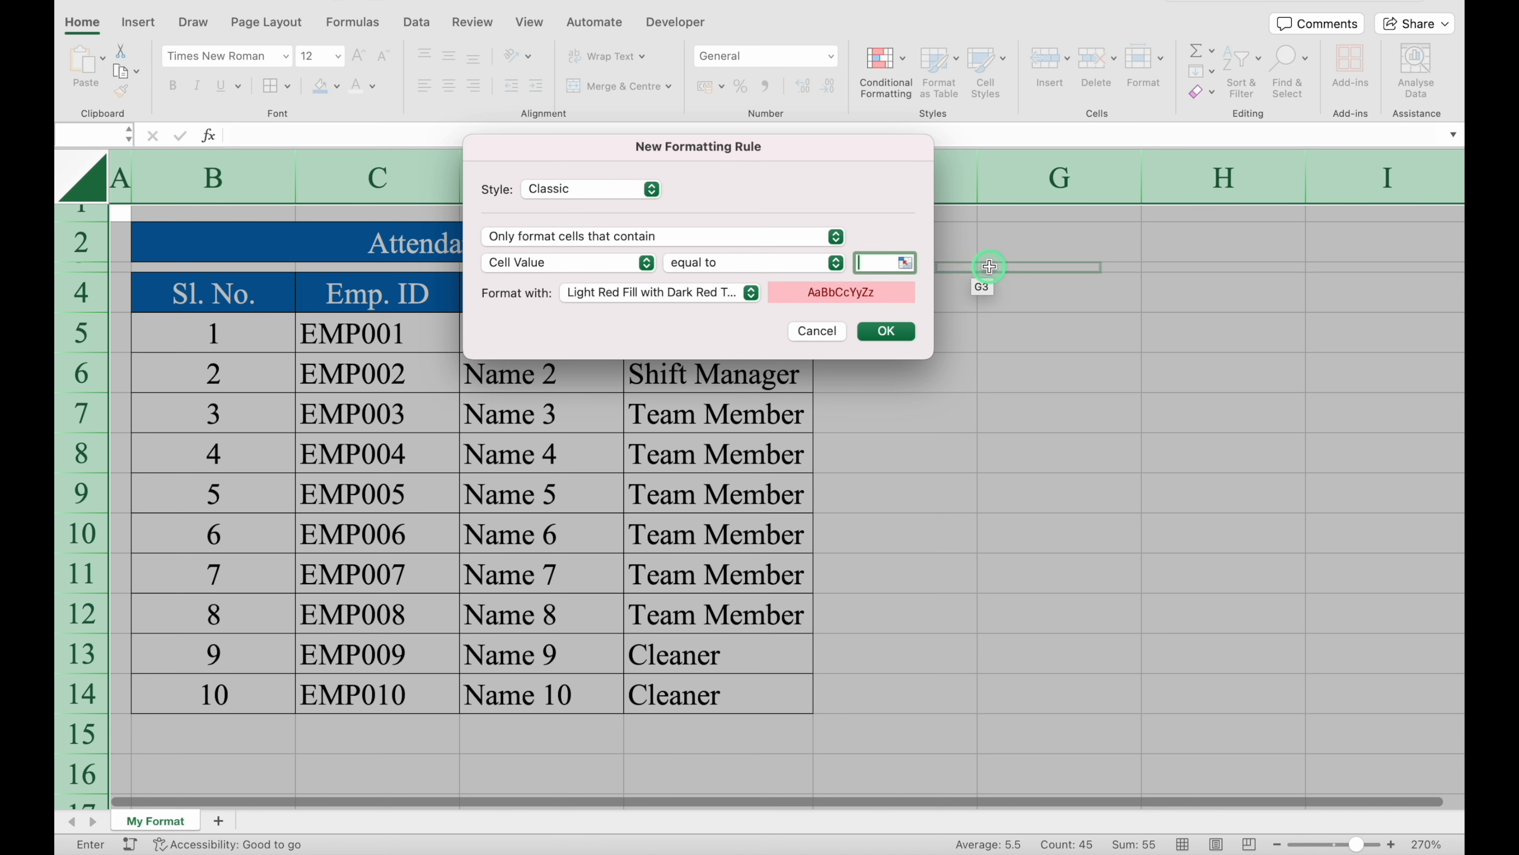
type("Manager")
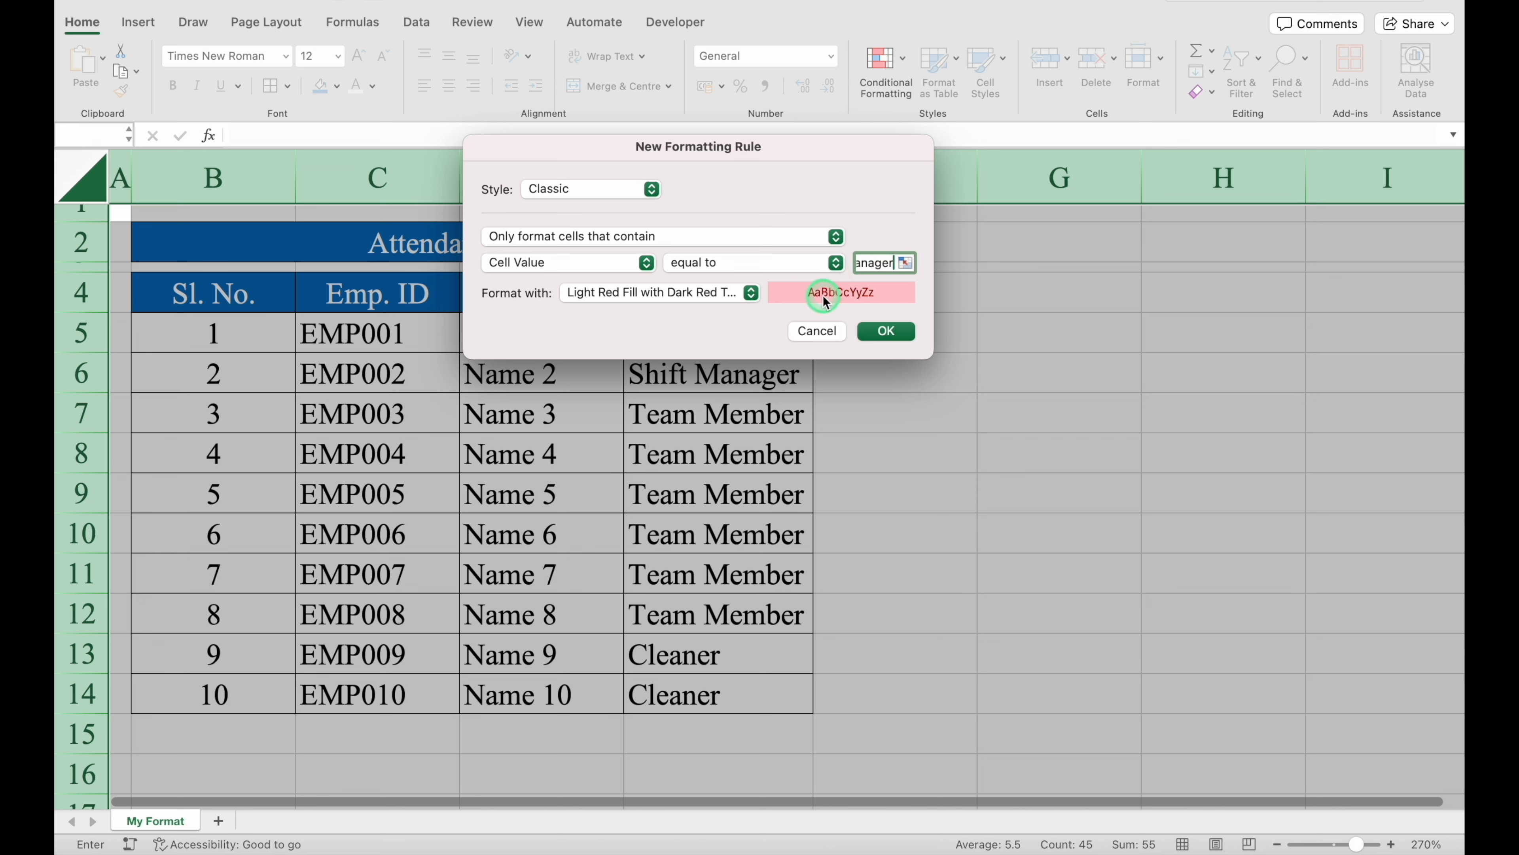
Step: Give the Manager rule a customised format with the standard green background fill
left_click(752, 292)
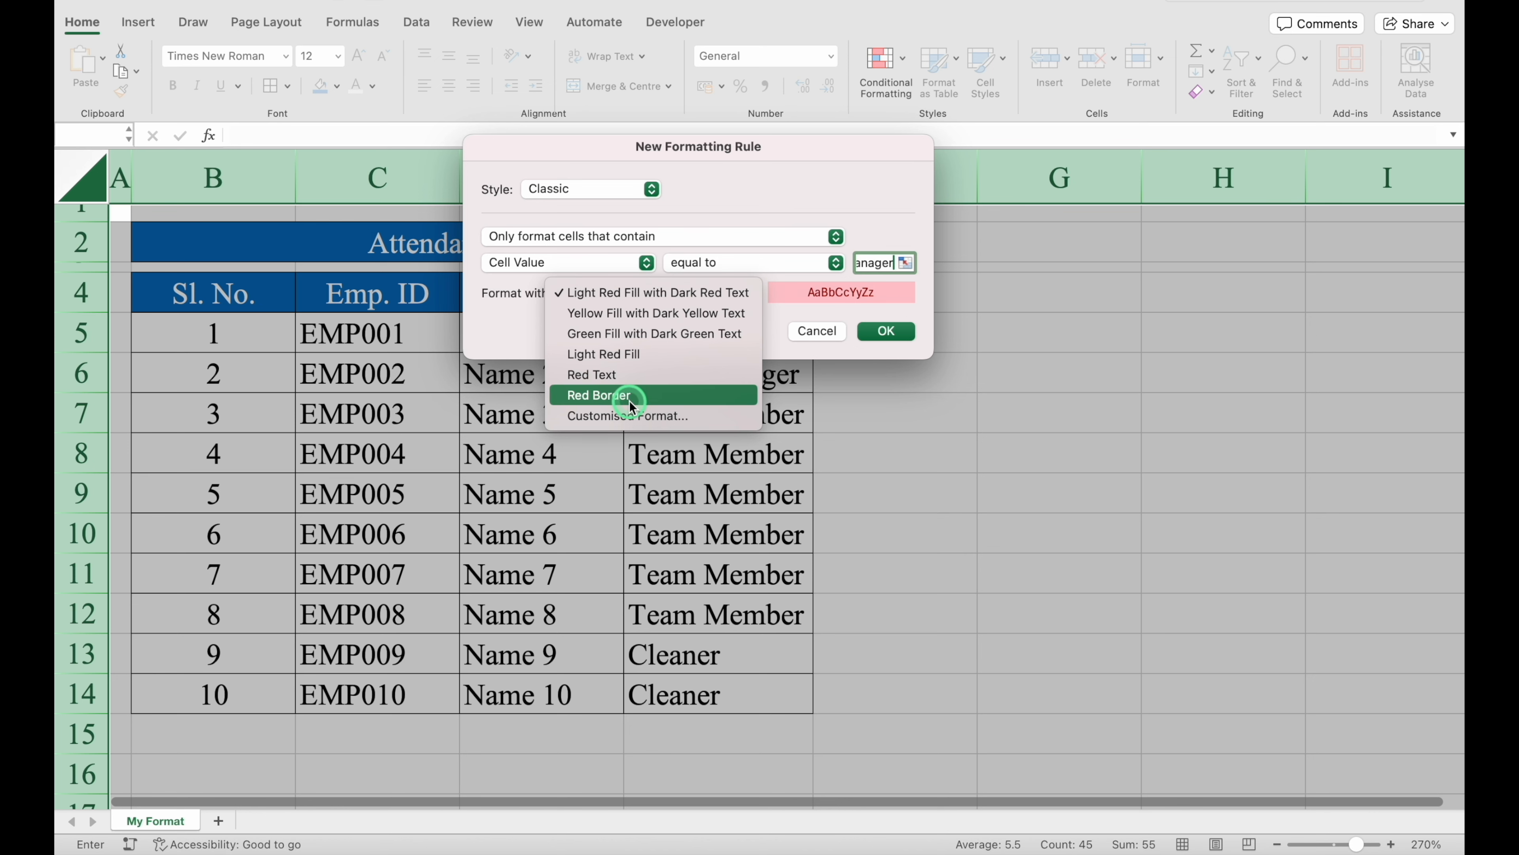
left_click(630, 414)
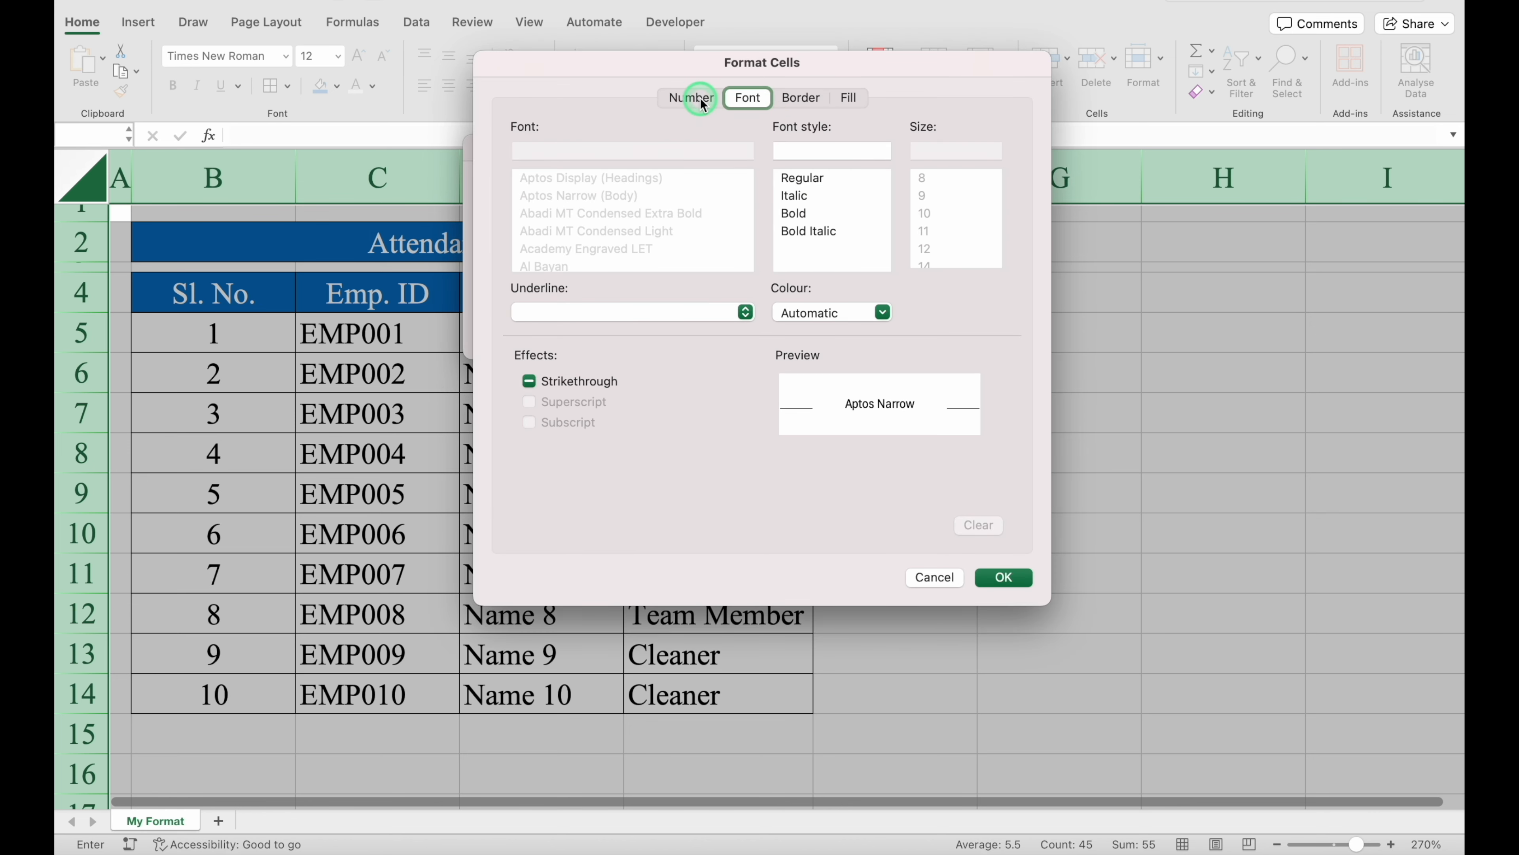
left_click(849, 97)
left_click(705, 168)
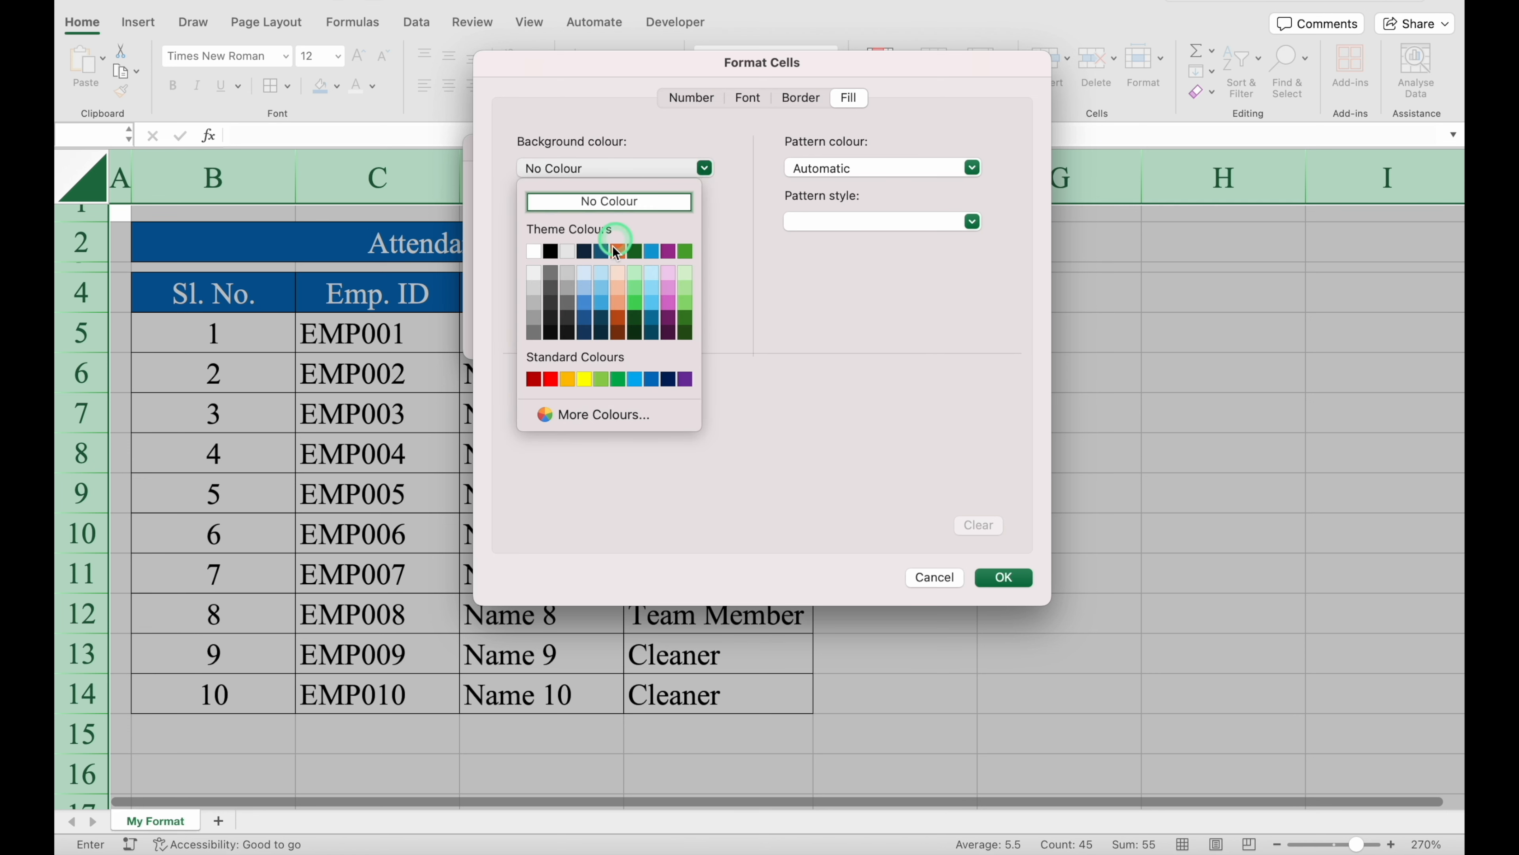
left_click(618, 379)
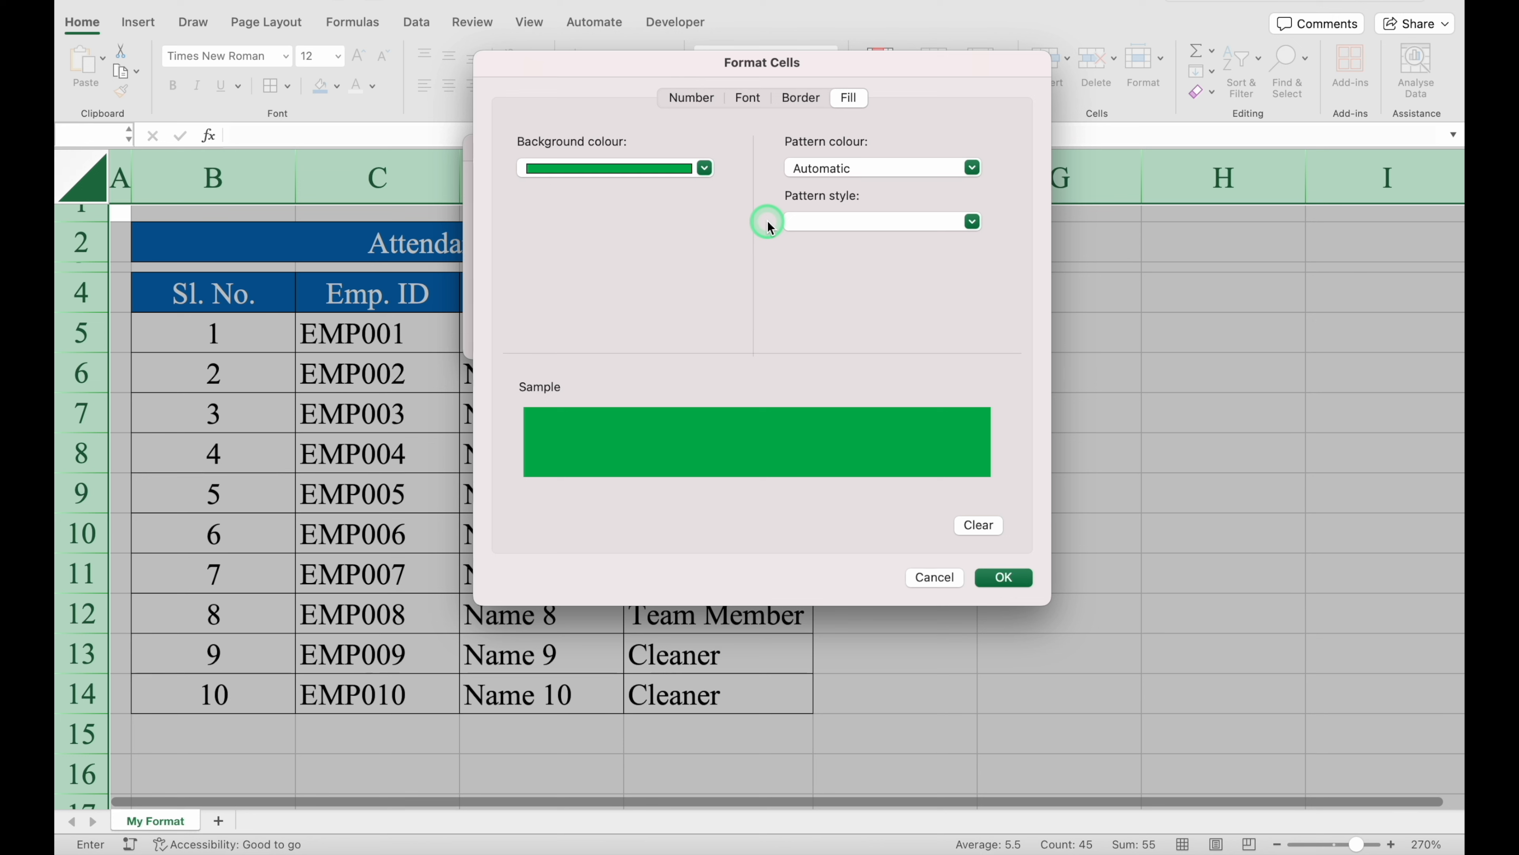
Step: Set the Manager rule's font colour to white and apply the rule
left_click(747, 99)
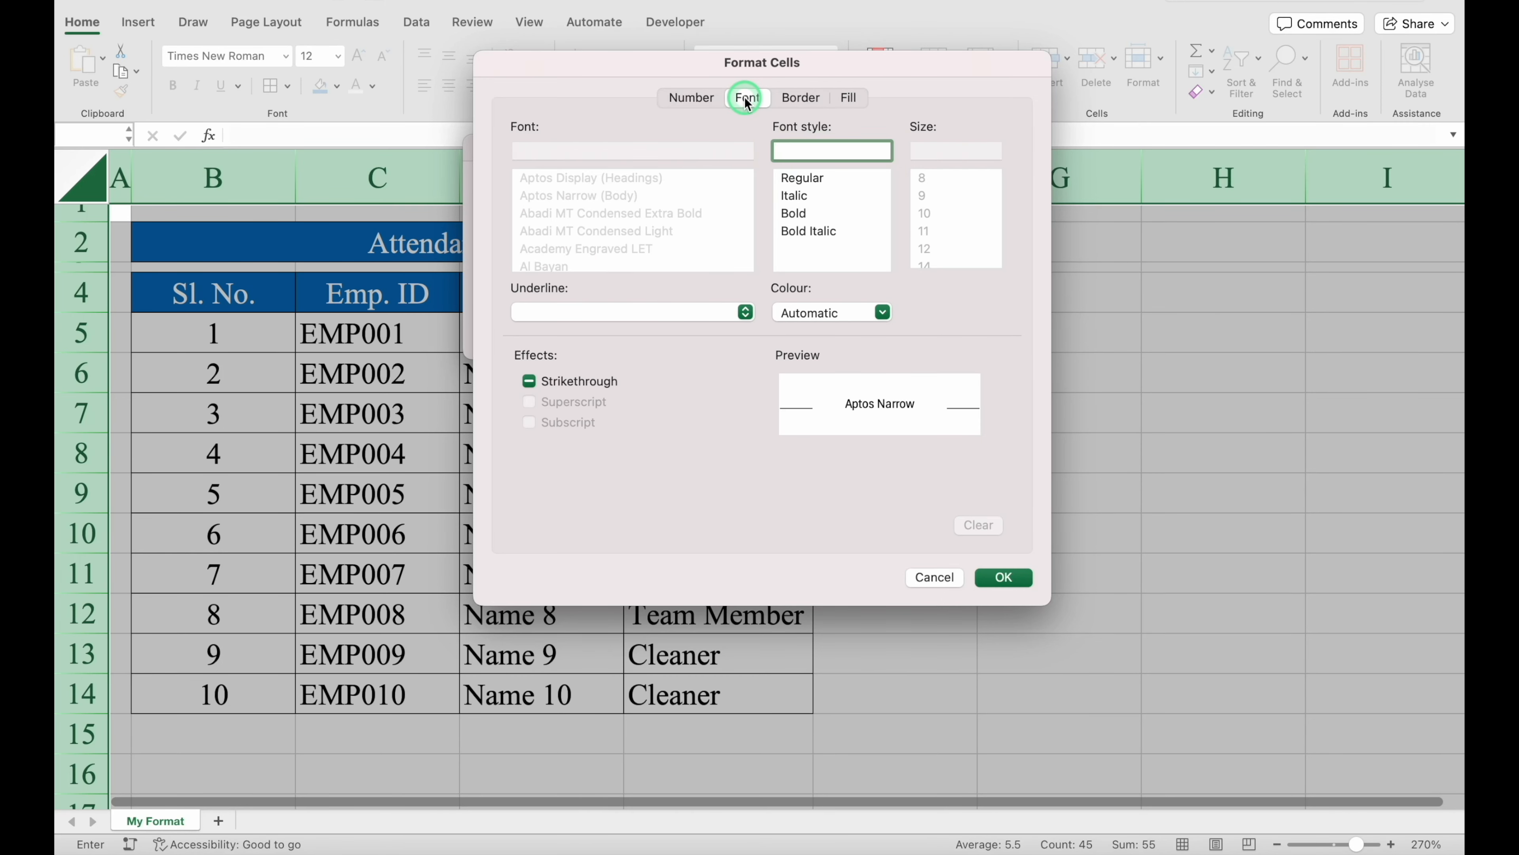
left_click(882, 312)
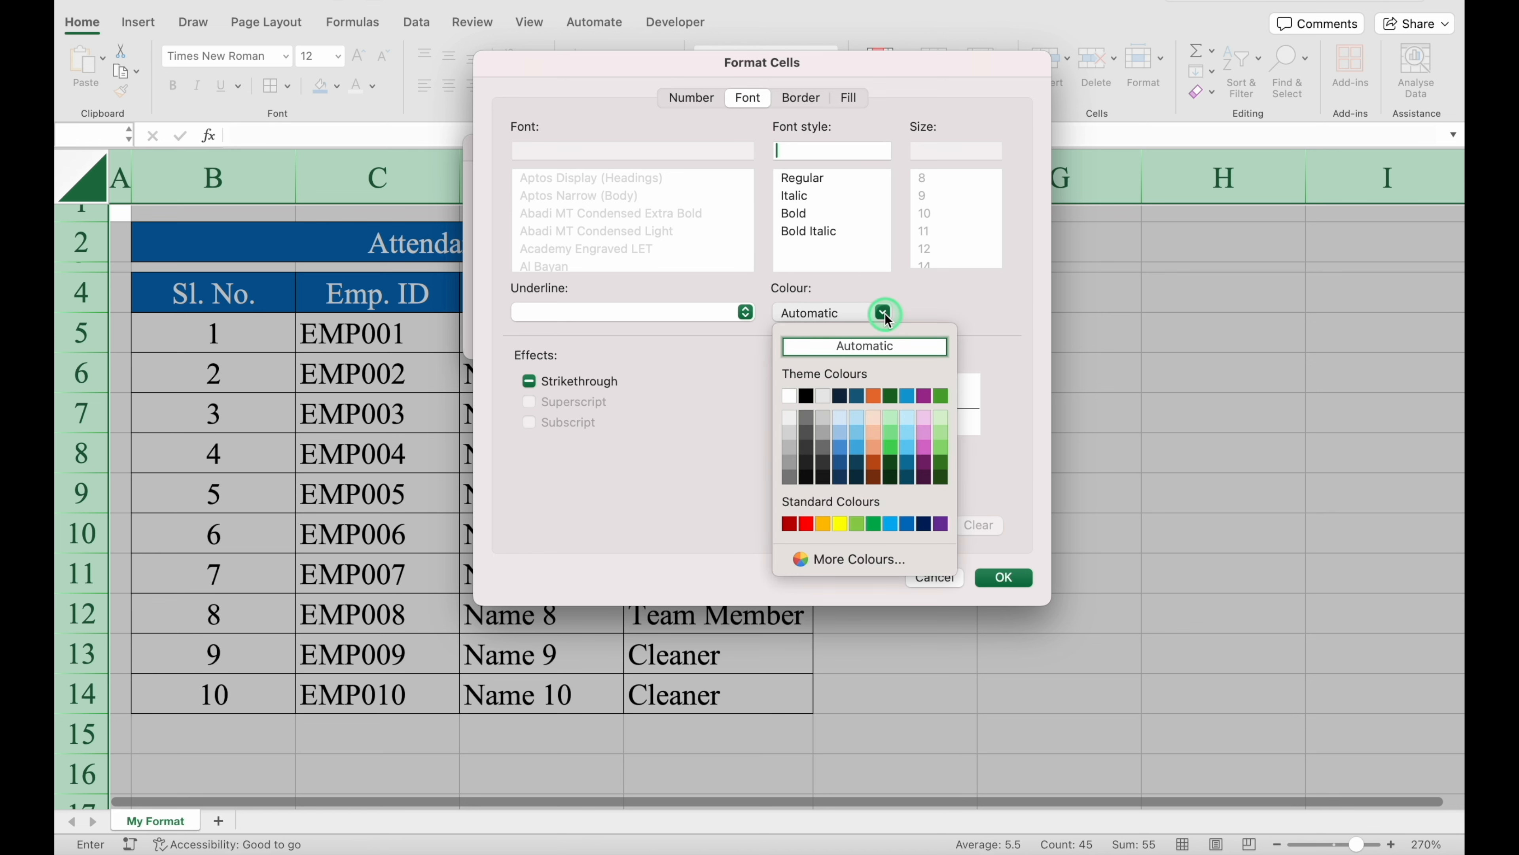
left_click(789, 396)
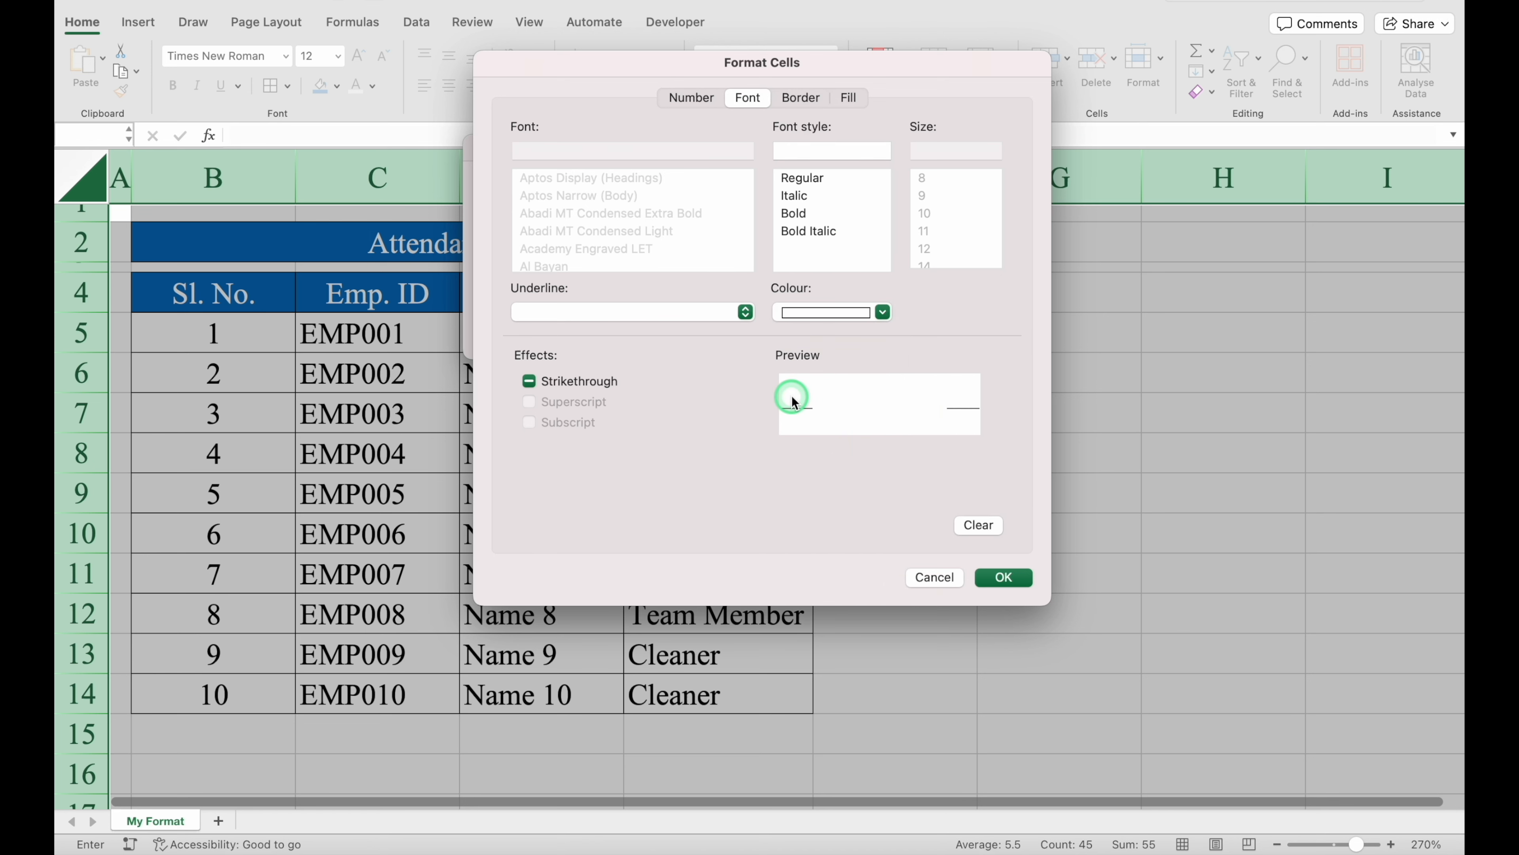
left_click(1004, 577)
left_click(887, 331)
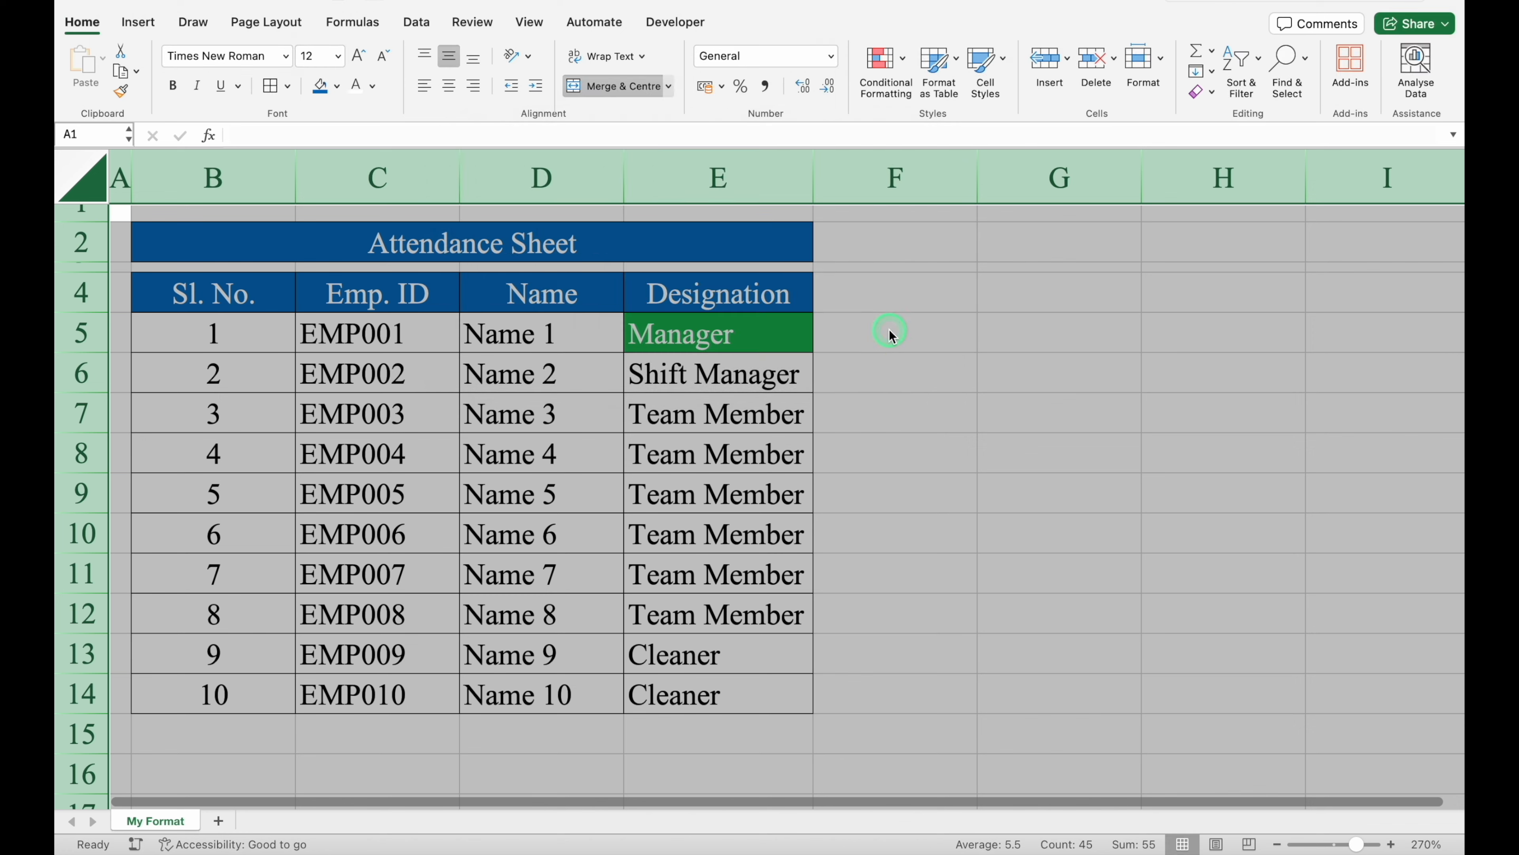
Step: Test the Manager highlighting by choosing Manager as the designation in E6 and E14, and undo both changes
left_click(892, 369)
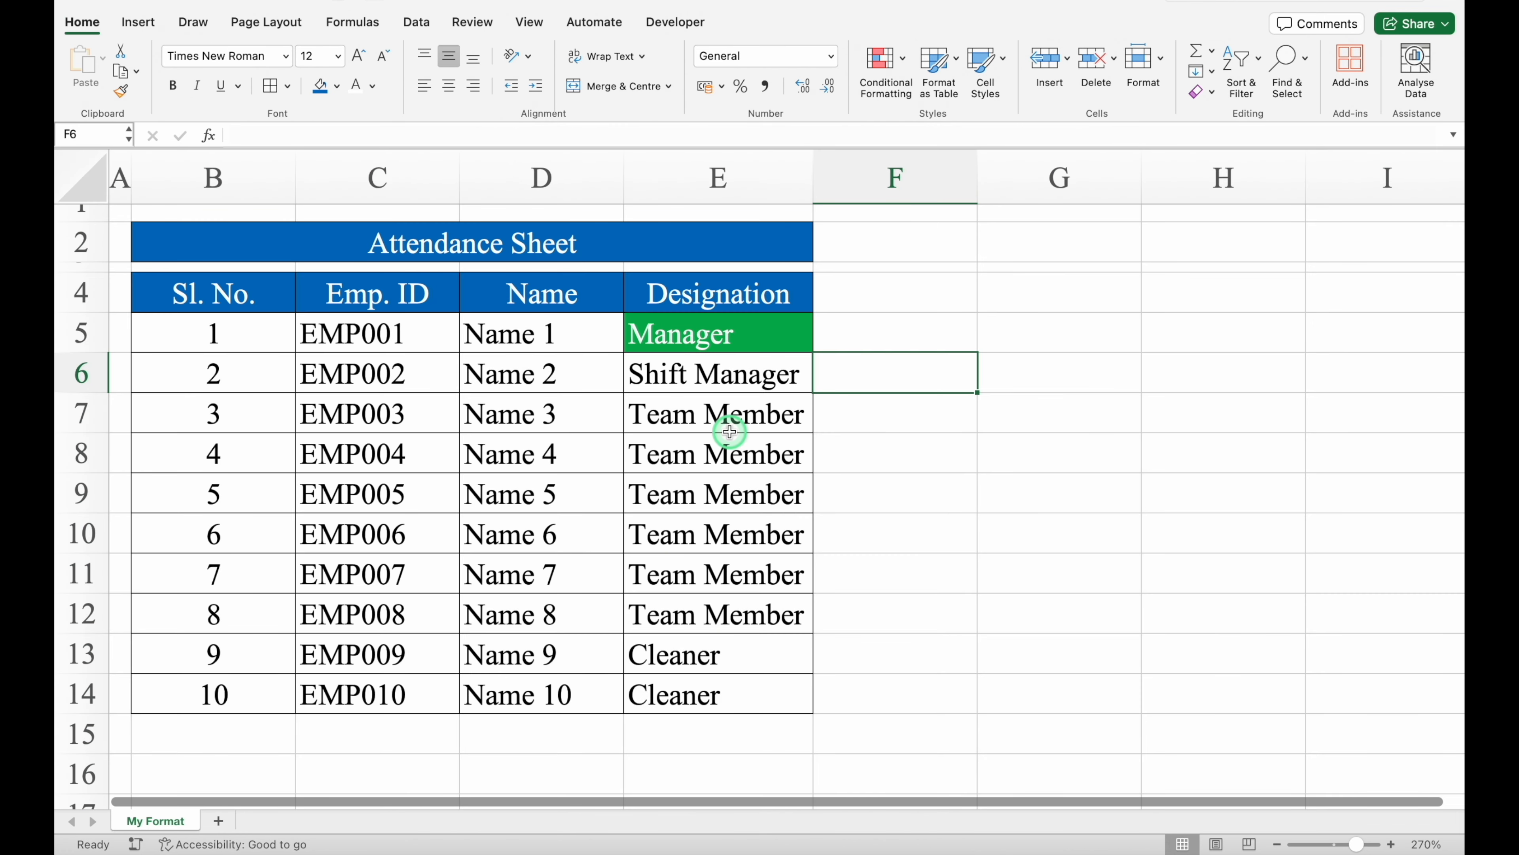
key("Left")
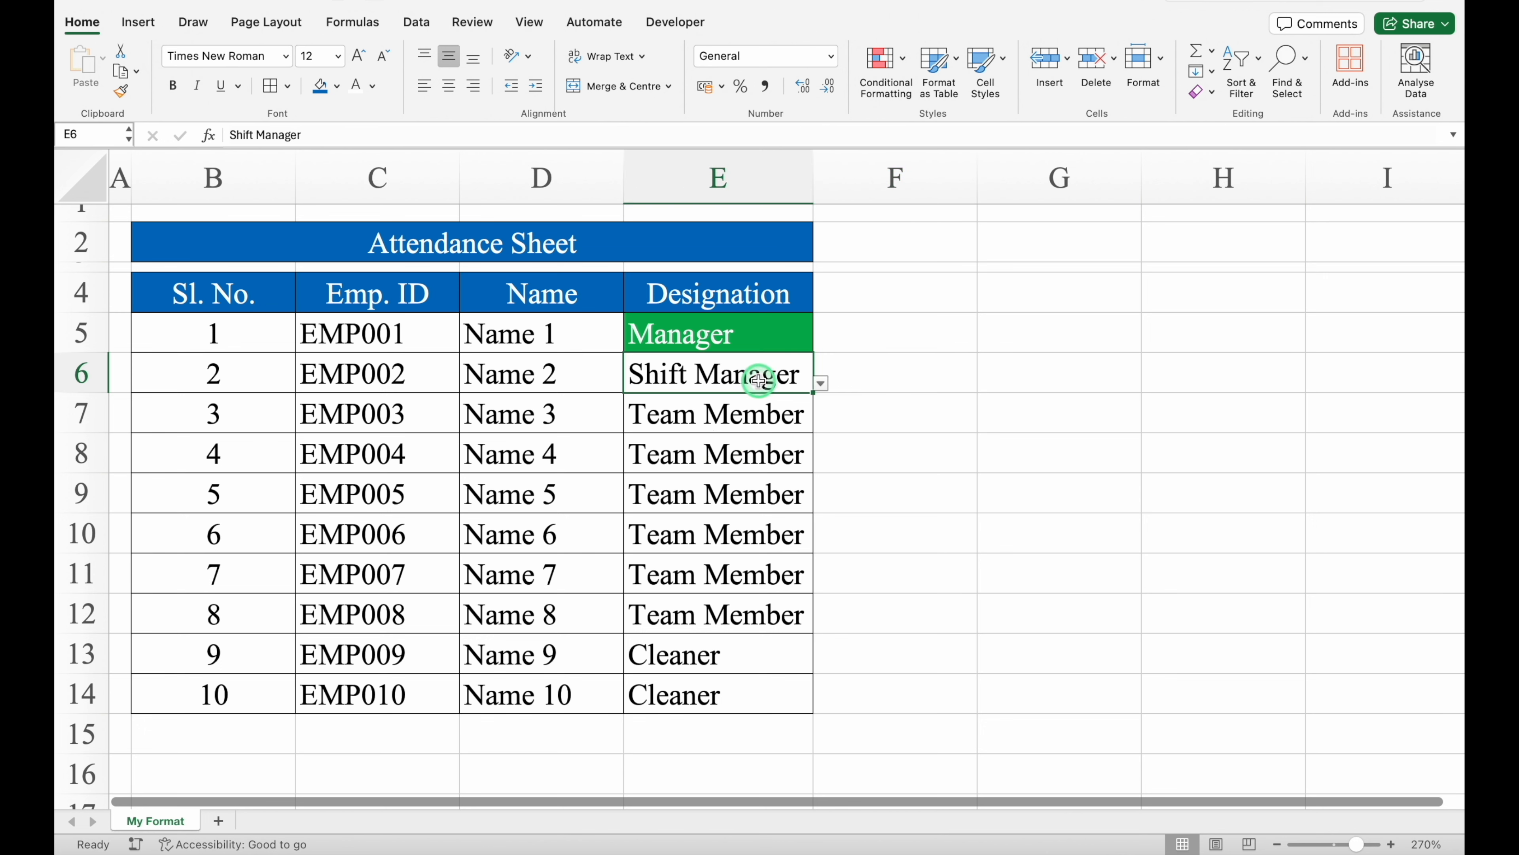
left_click(820, 383)
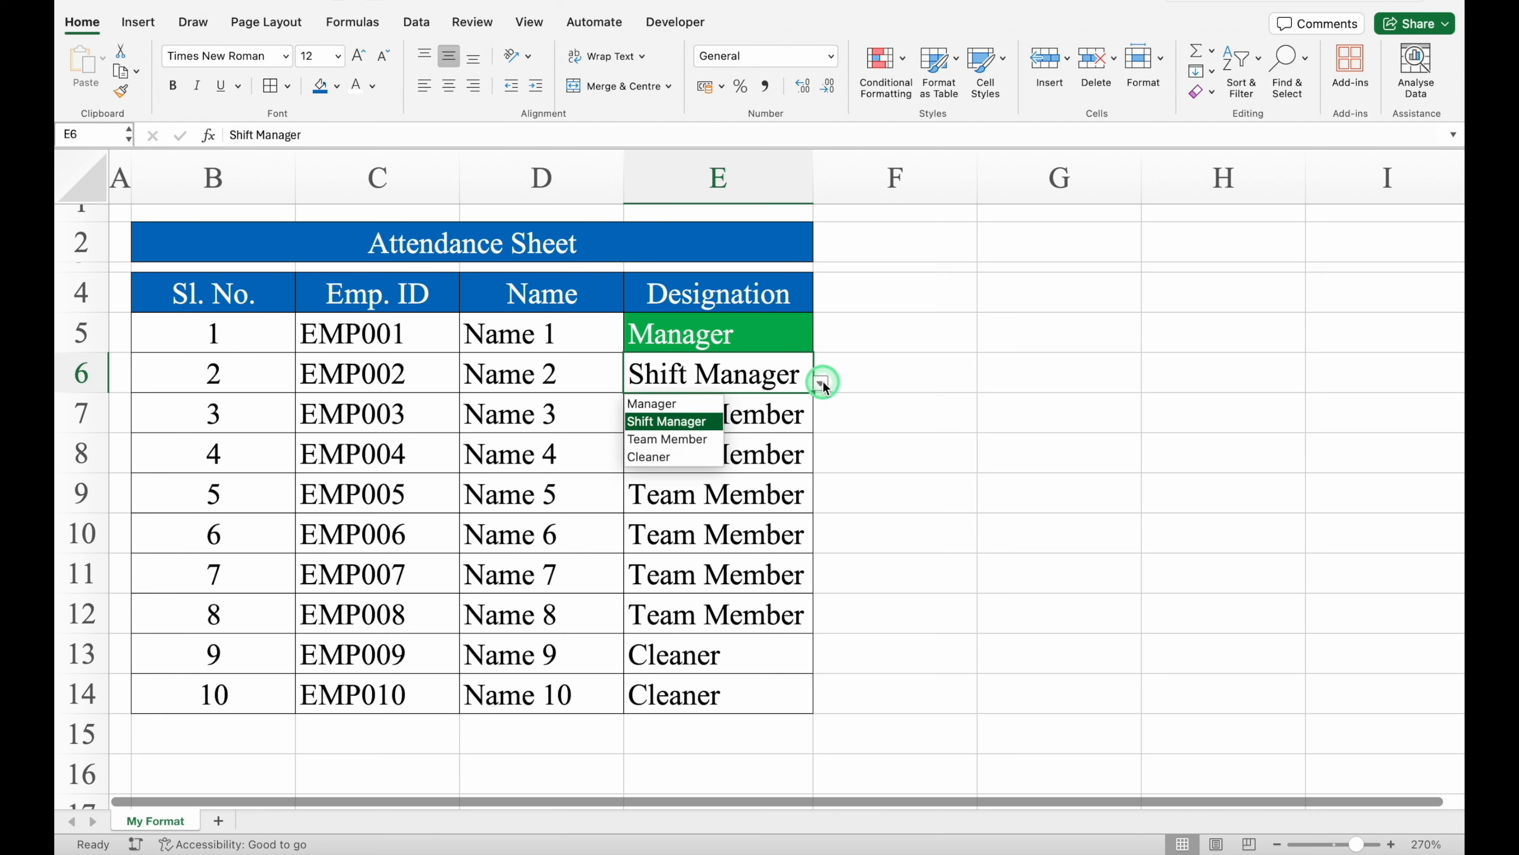
left_click(664, 404)
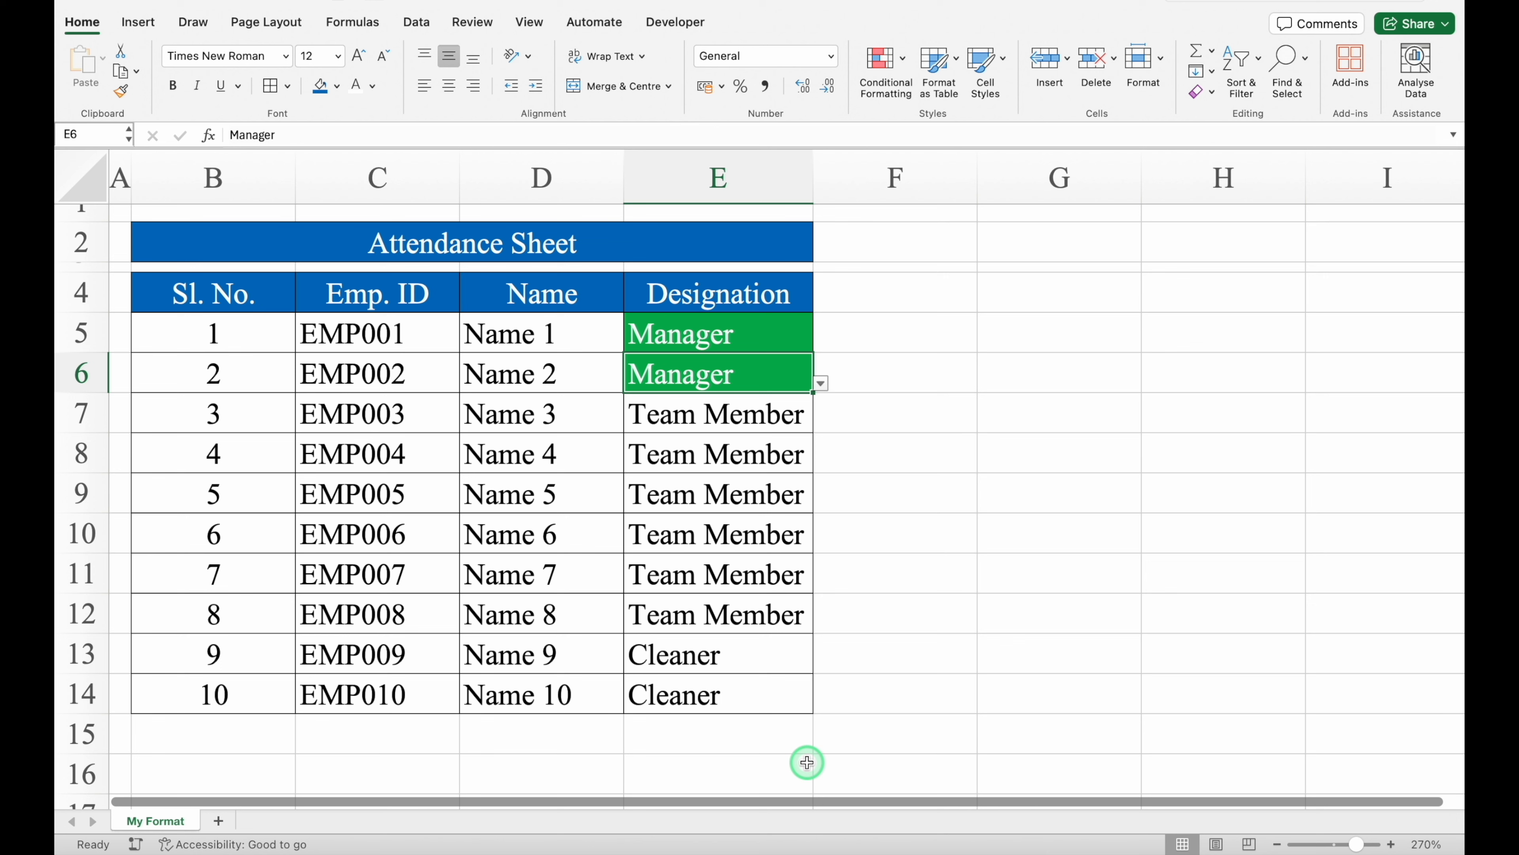
left_click(727, 694)
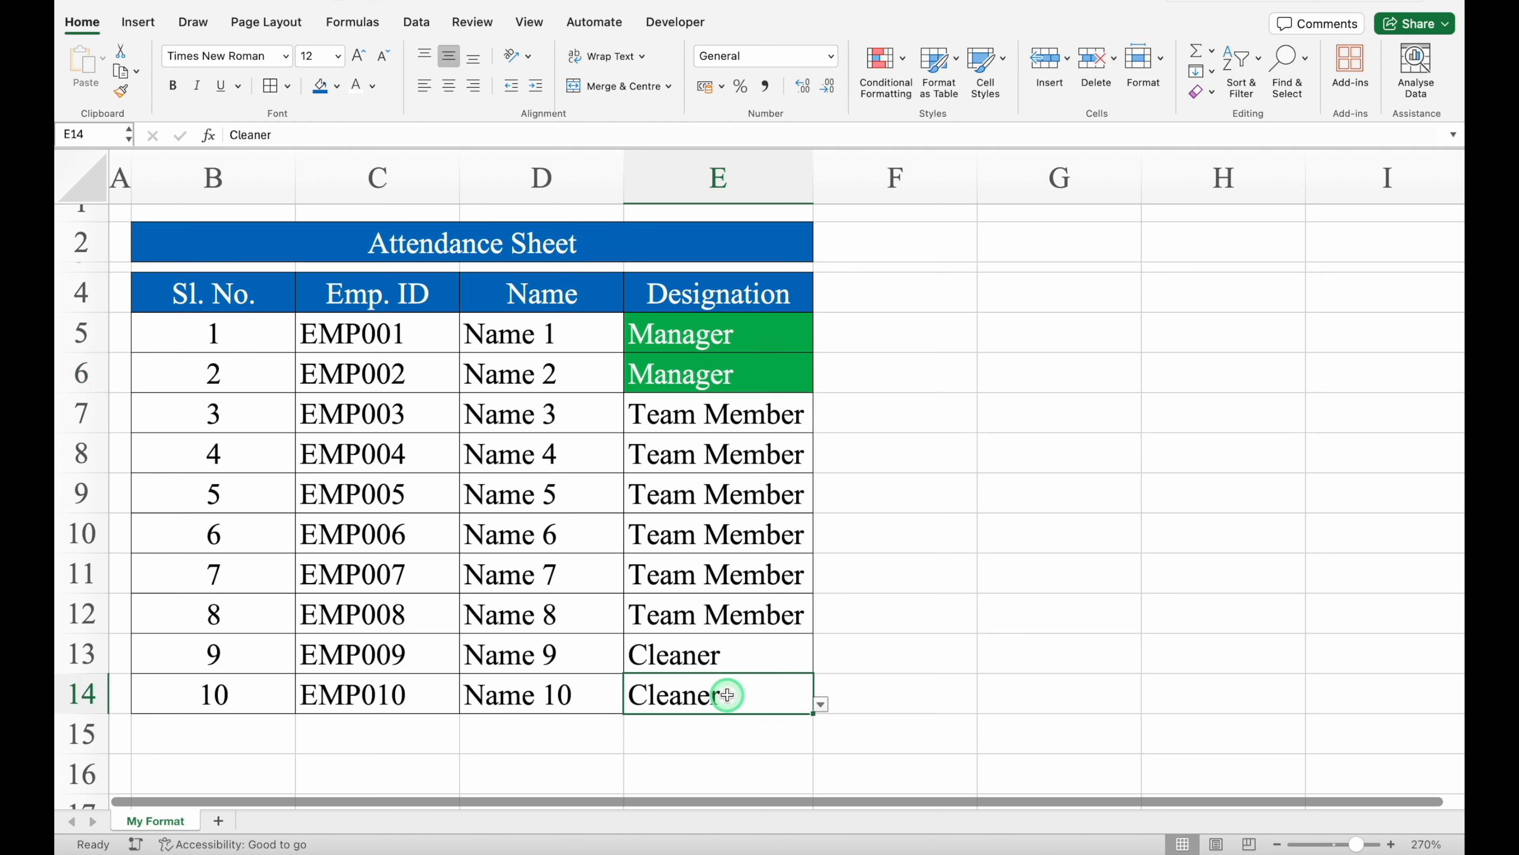
left_click(821, 704)
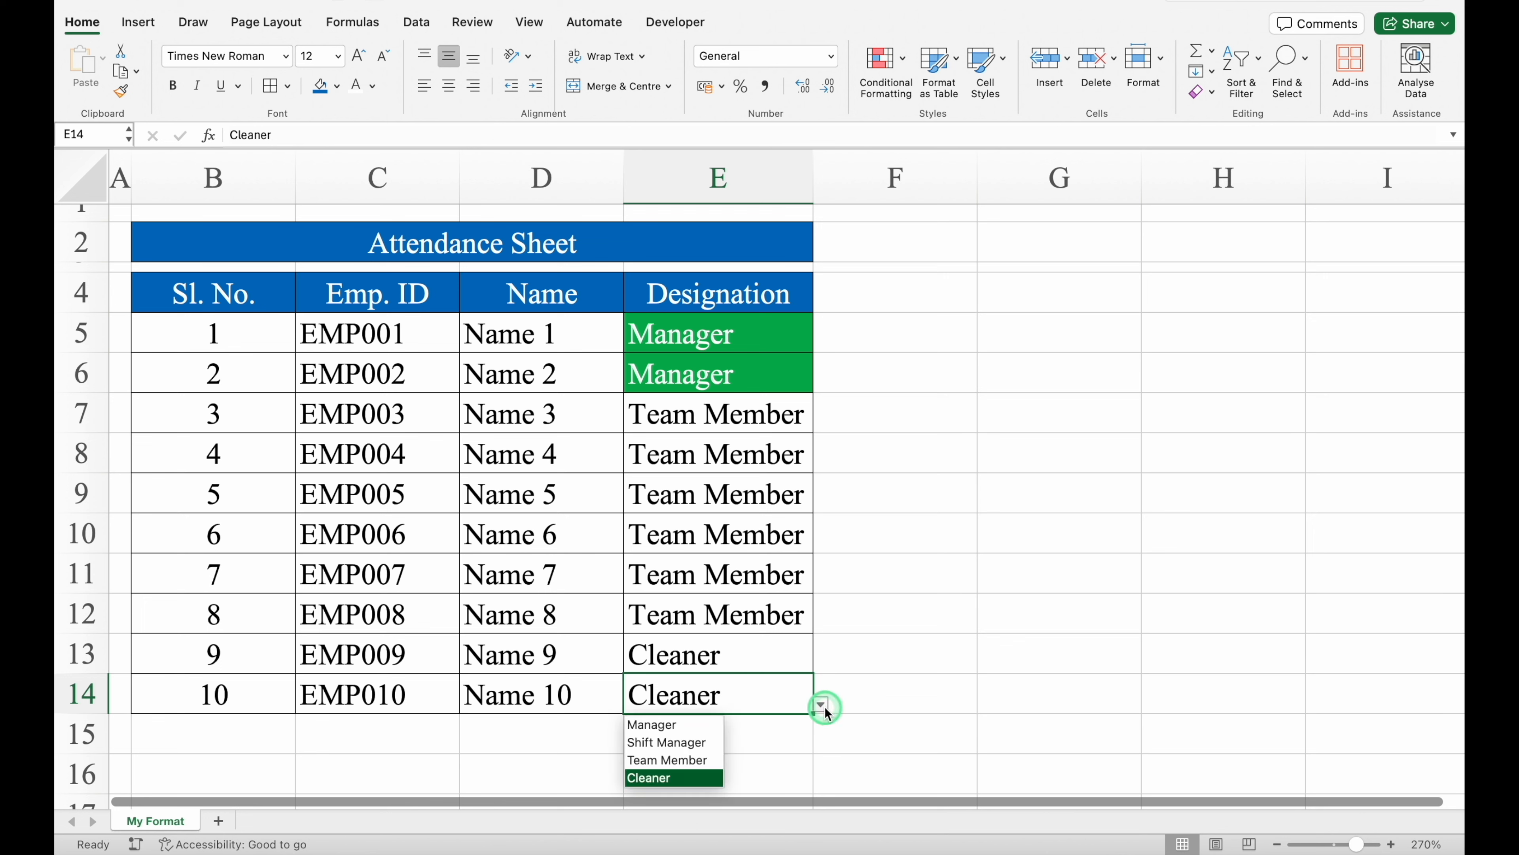
left_click(688, 725)
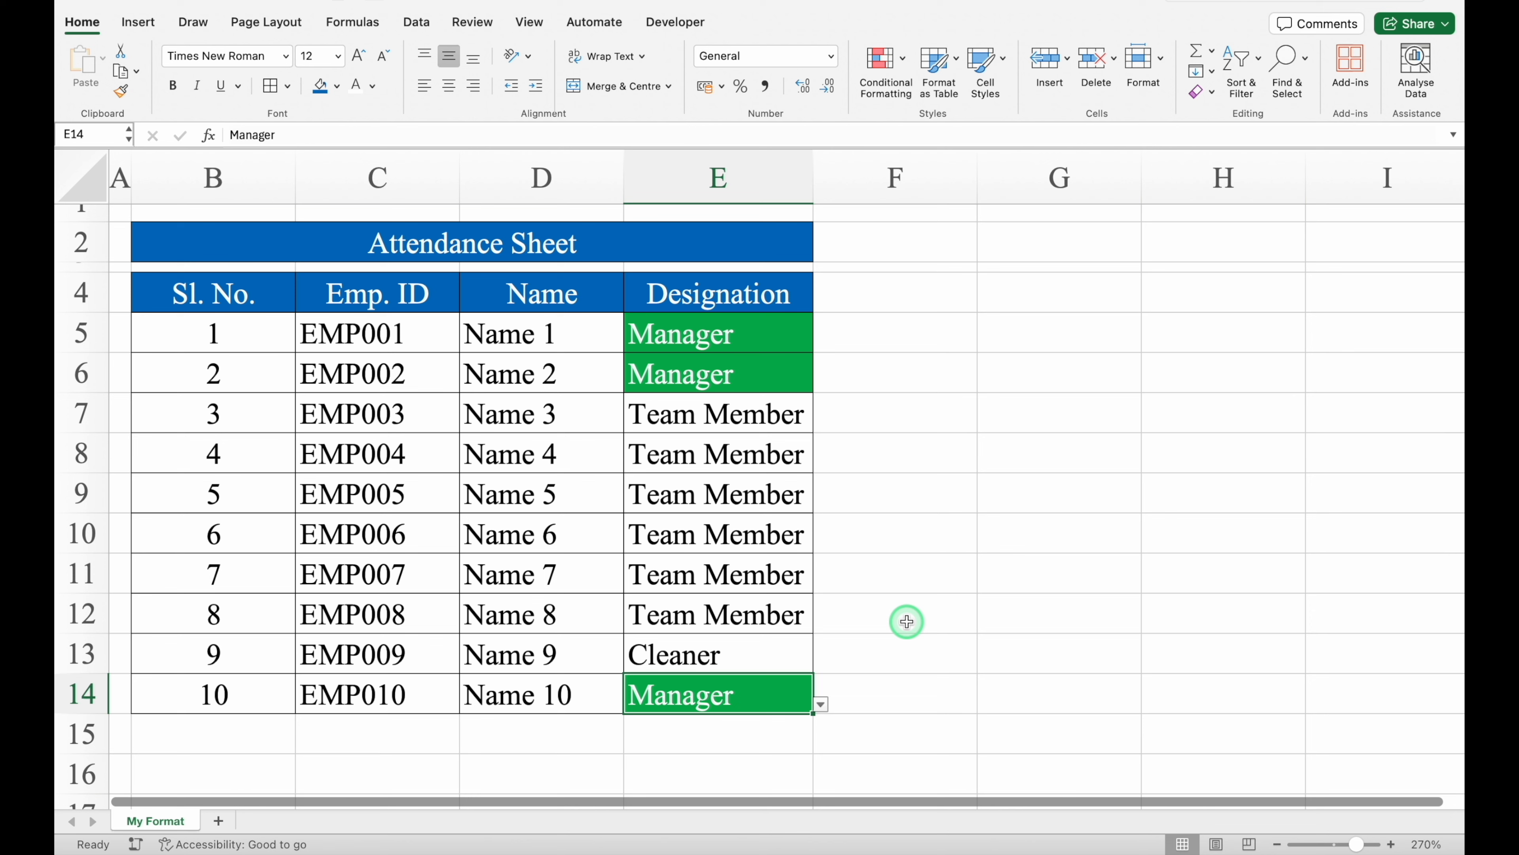
key("super+z")
key("super+z")
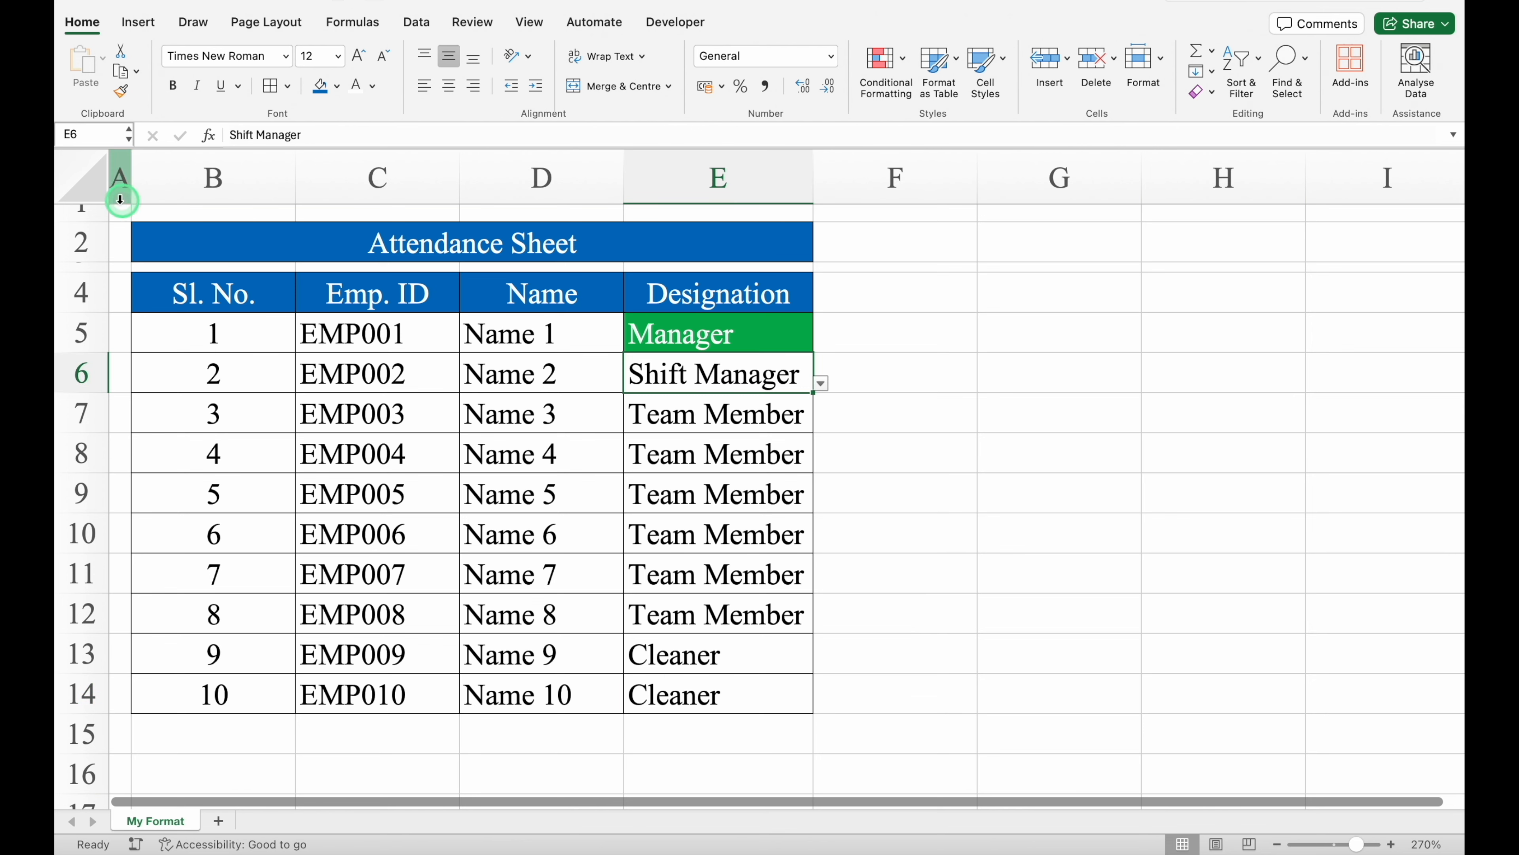
Step: Start an Equal To conditional formatting rule for the entire sheet, matching cells with the value Shift Manager
left_click(90, 179)
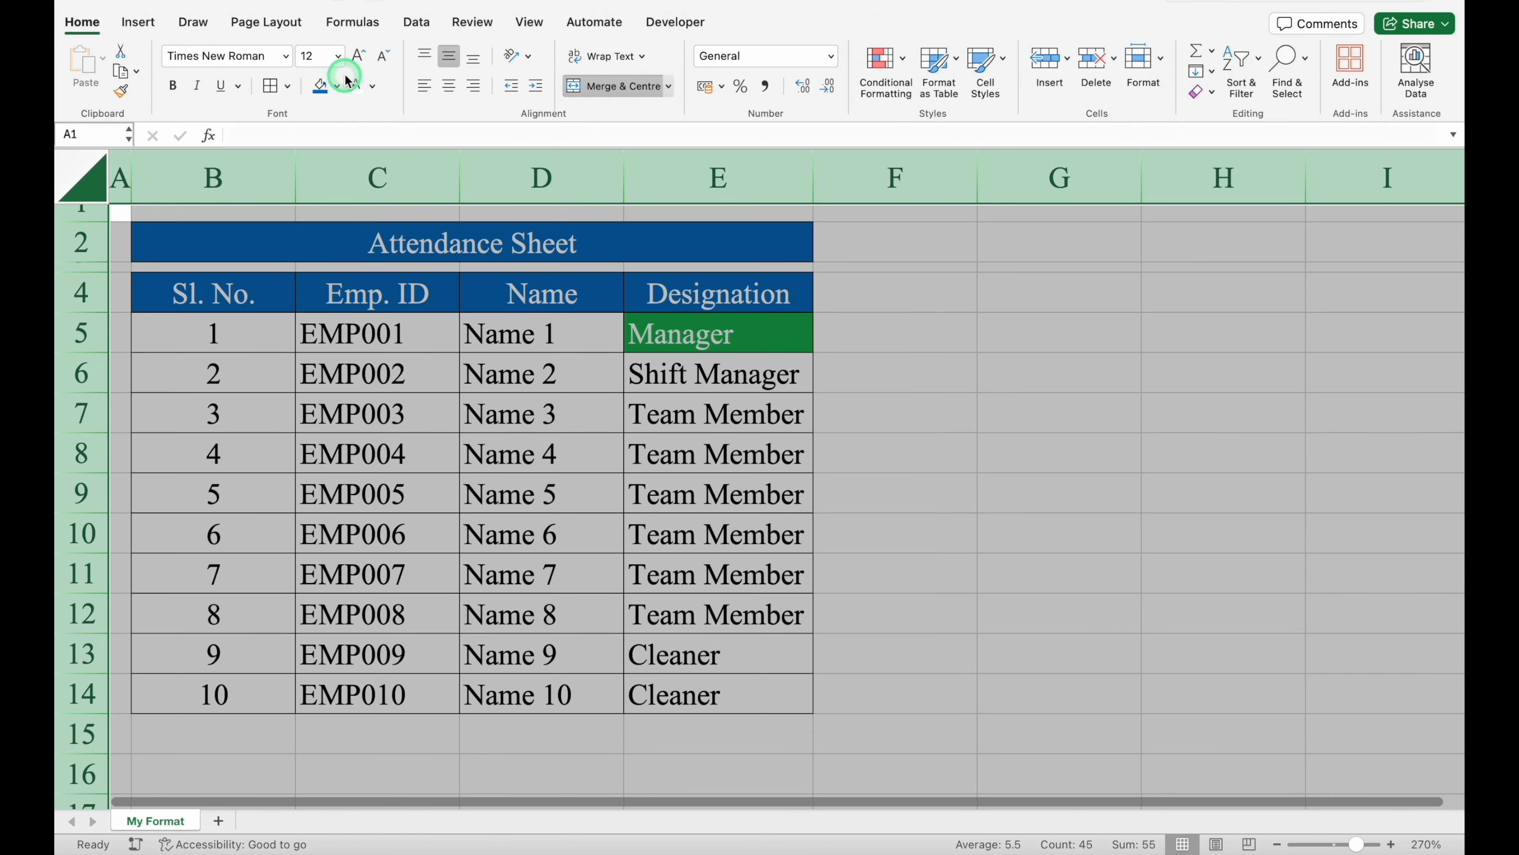
left_click(875, 57)
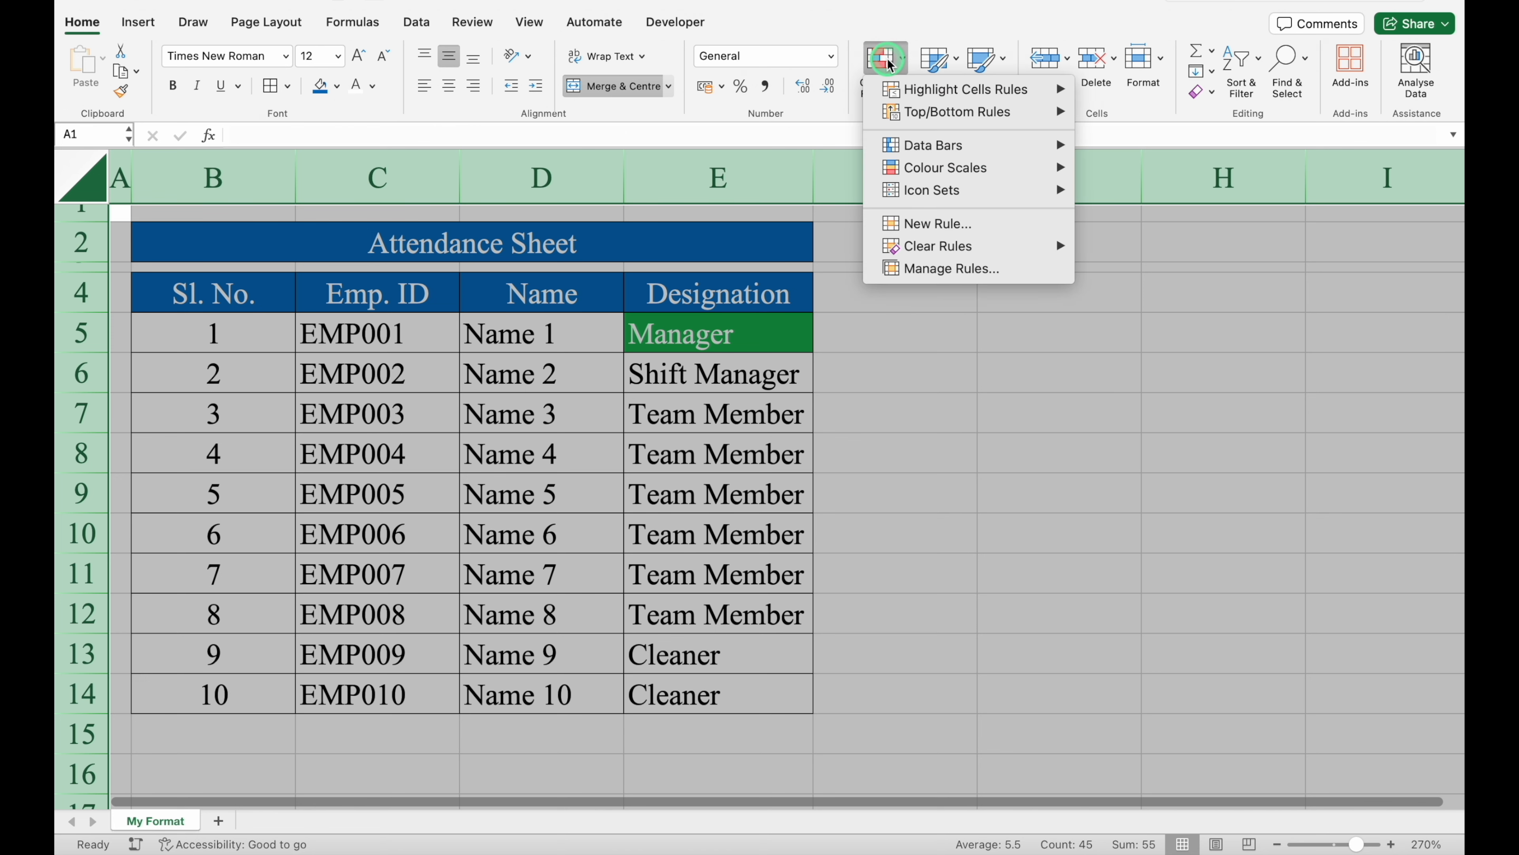
left_click(982, 90)
left_click(1174, 162)
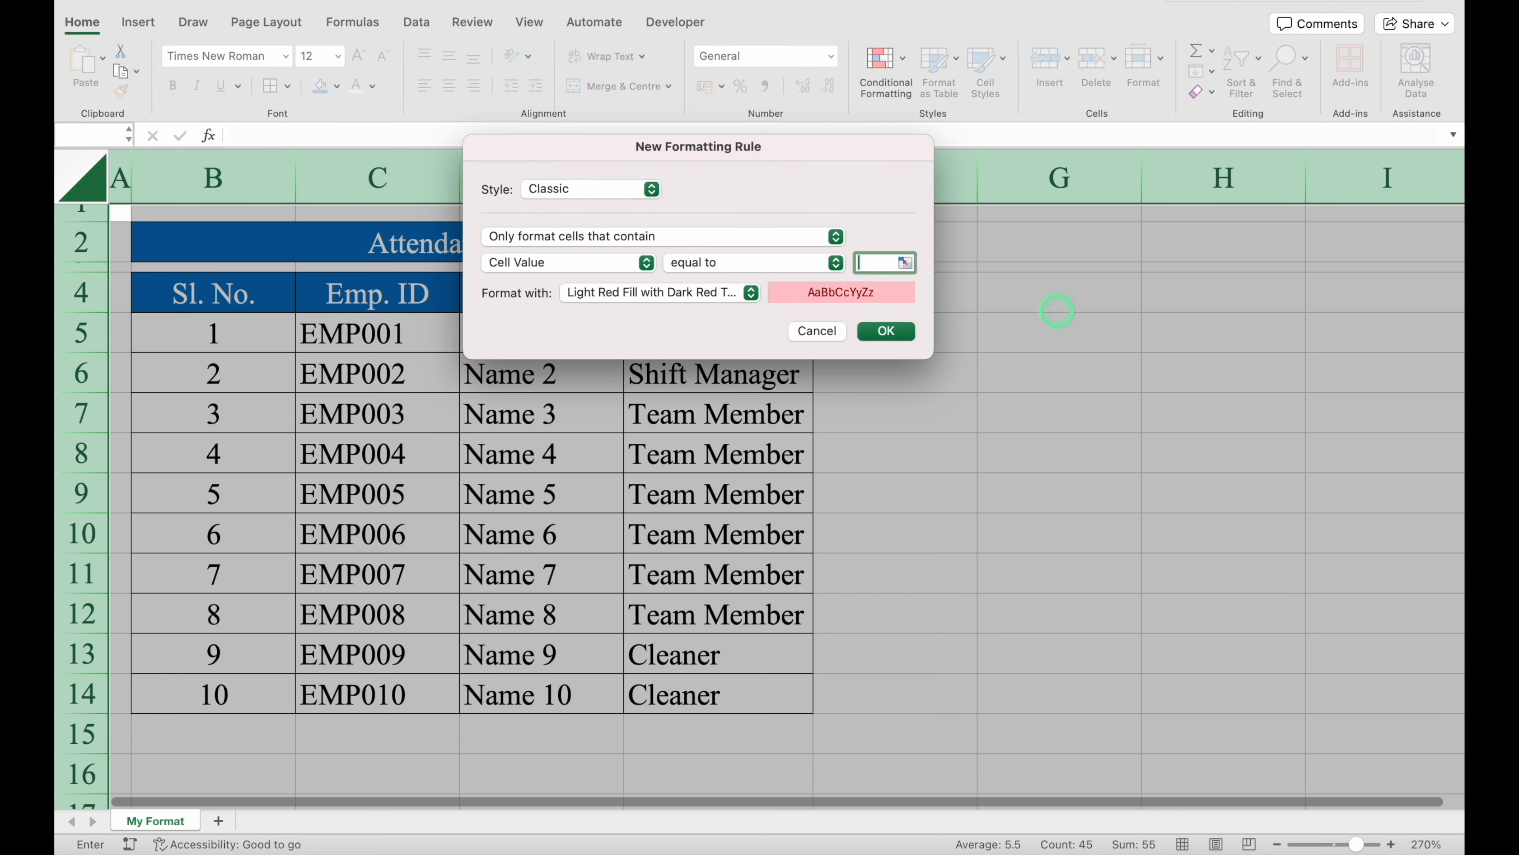
type("Shift Manager")
Step: Give the Shift Manager rule a customised format with the standard orange background fill
left_click(751, 293)
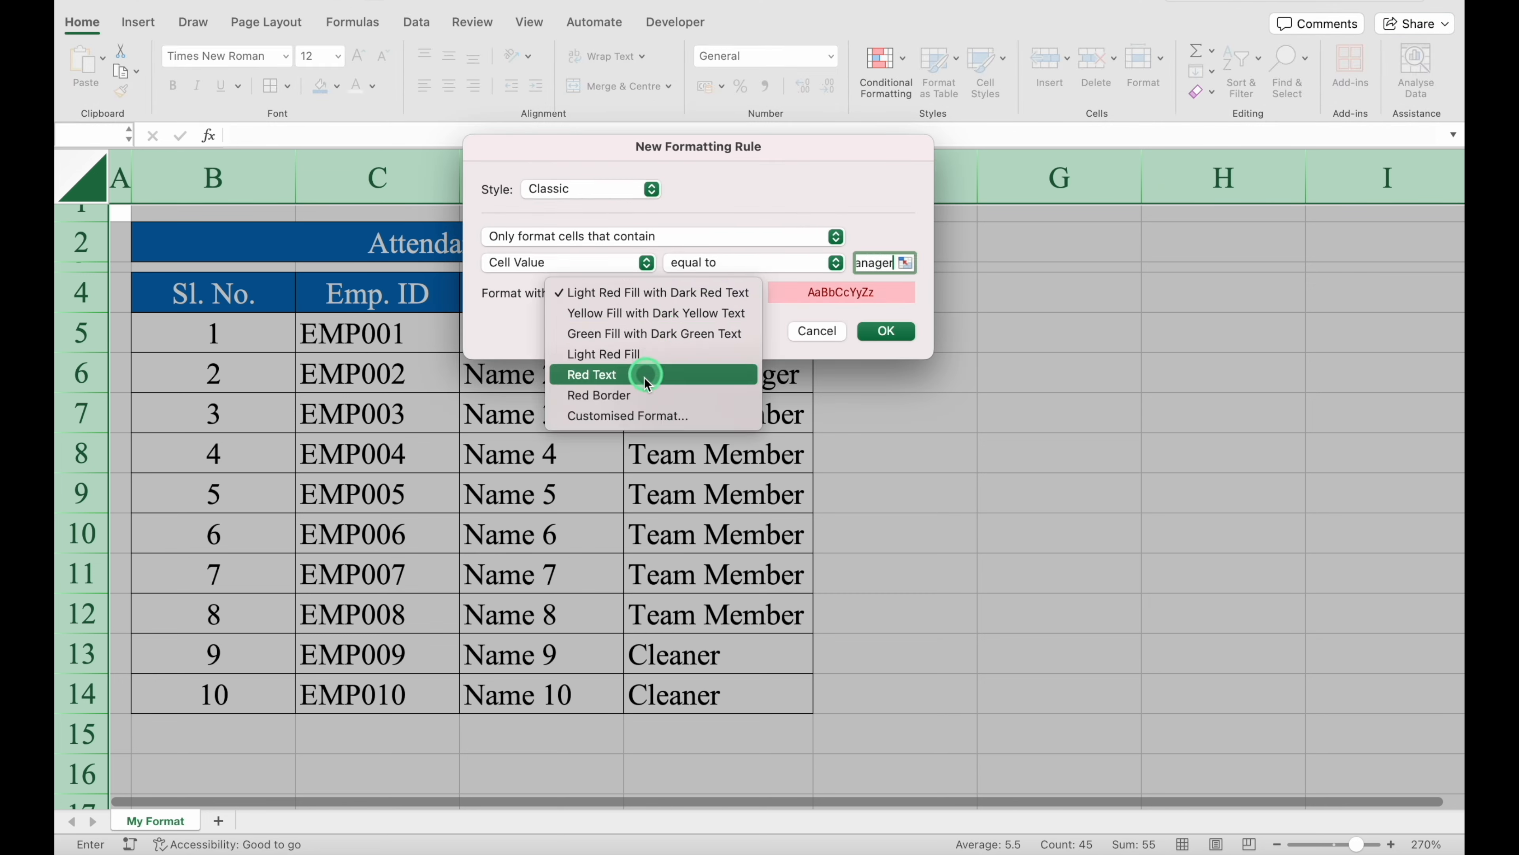
left_click(645, 415)
left_click(849, 97)
left_click(704, 168)
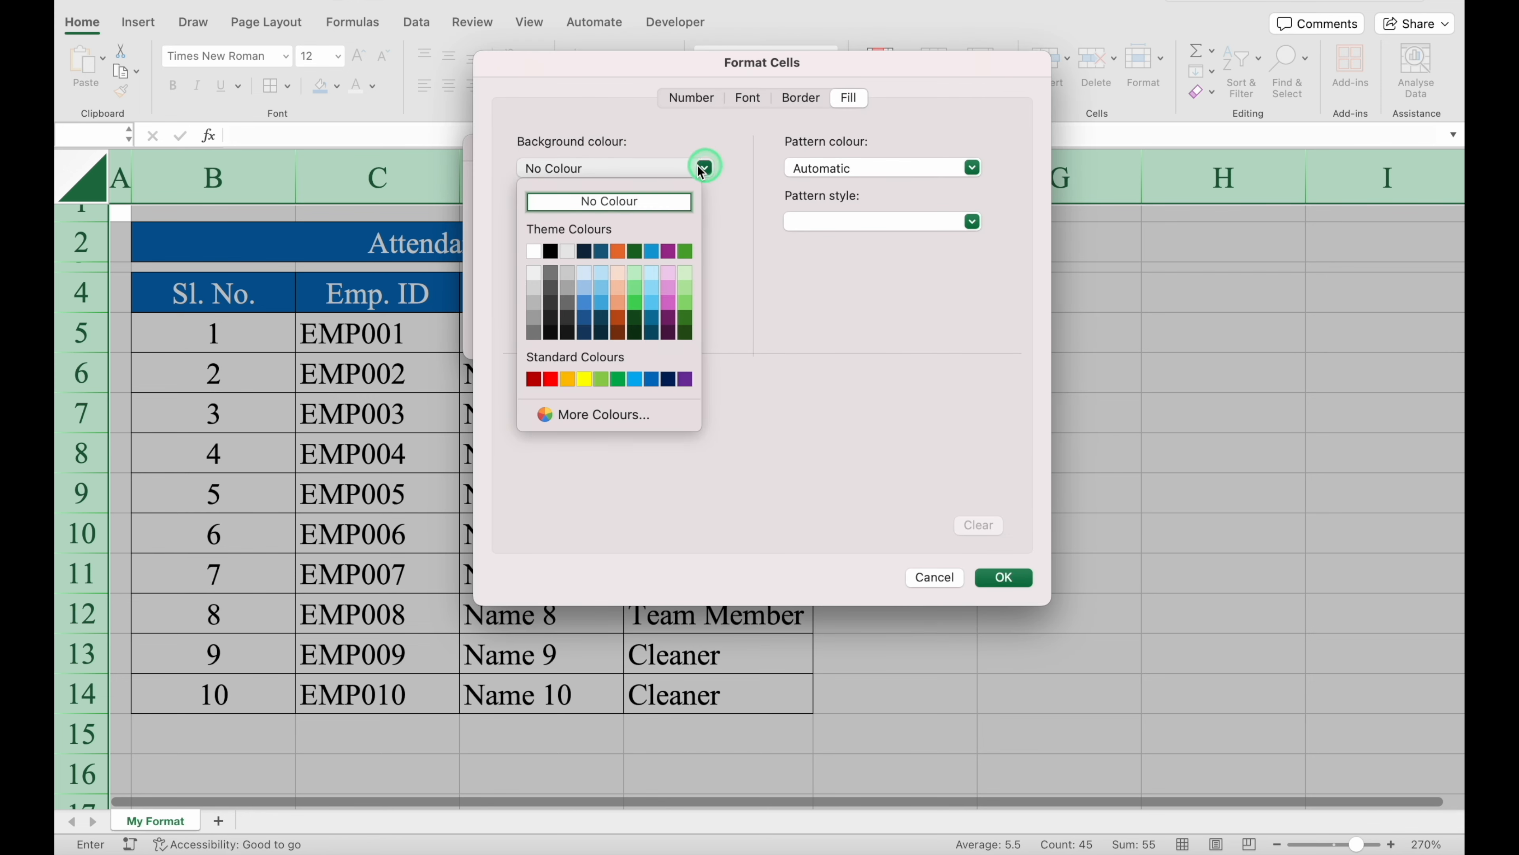
left_click(567, 379)
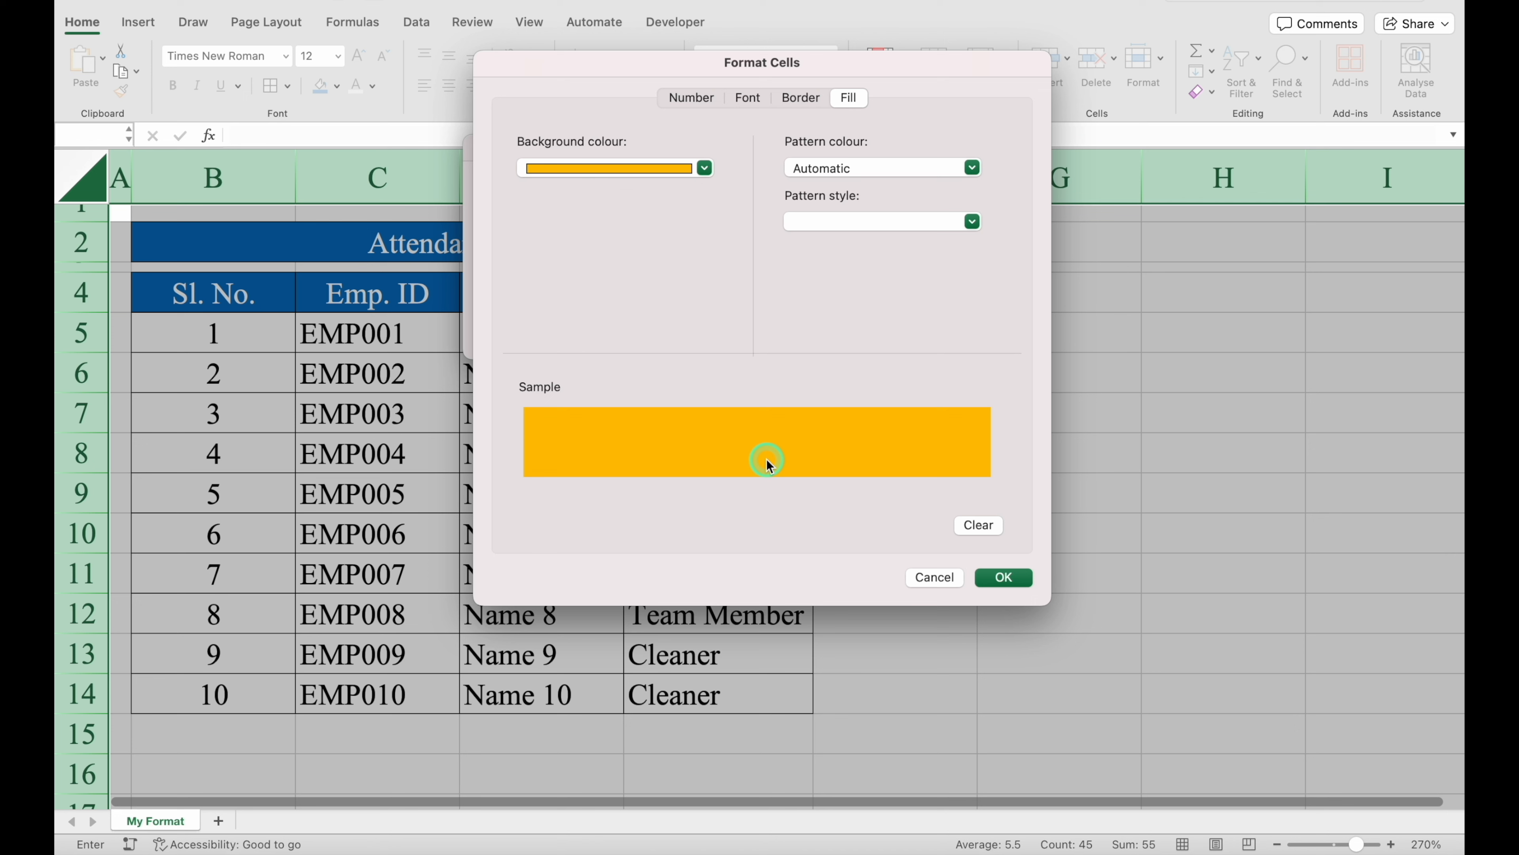
Step: Set the Shift Manager rule's font colour to black and accept the customised format
left_click(748, 98)
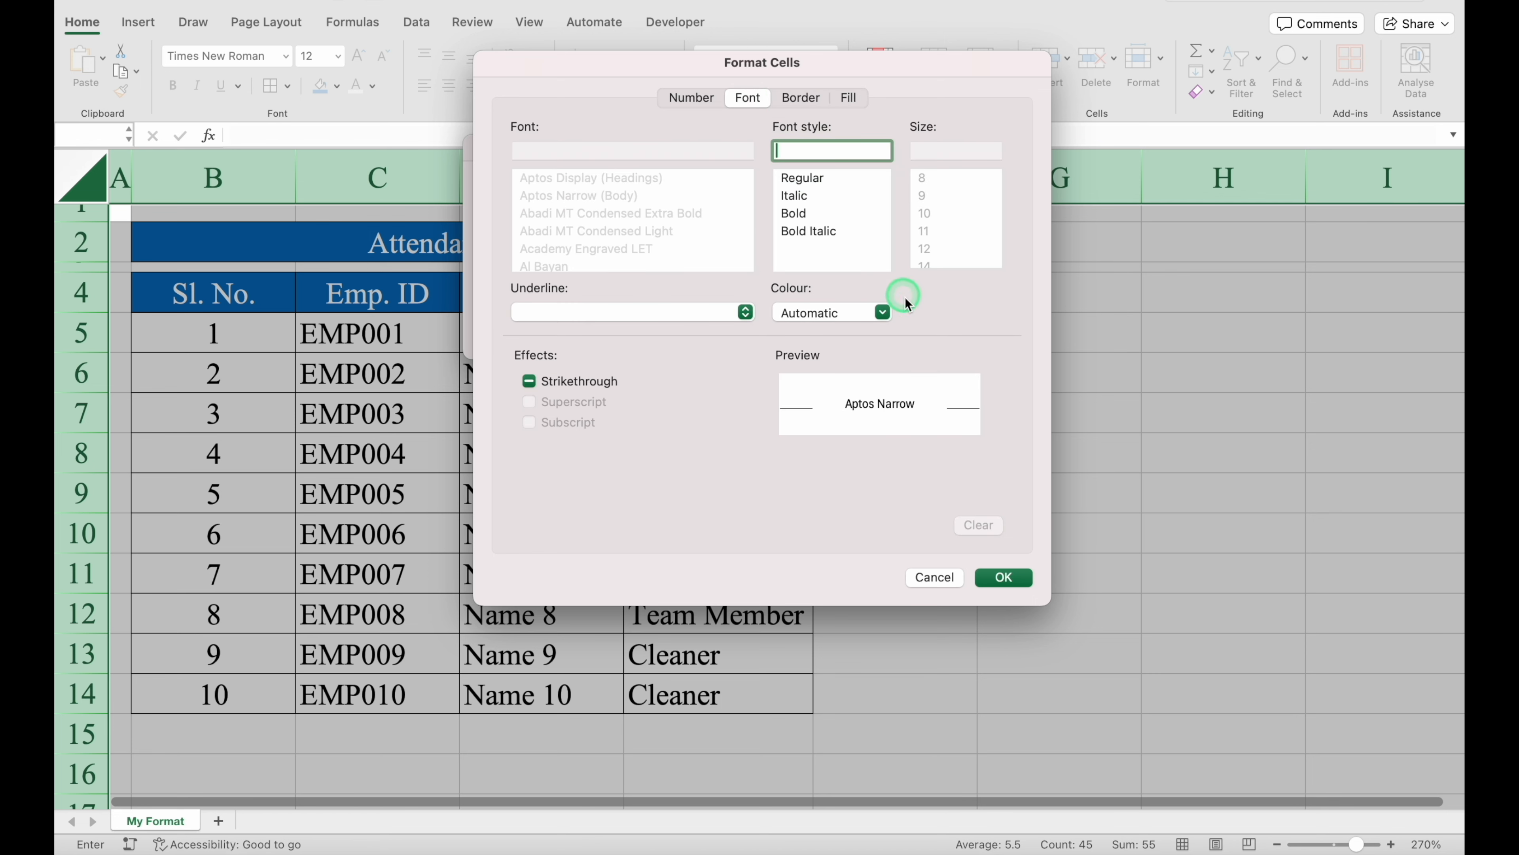
left_click(883, 312)
left_click(806, 396)
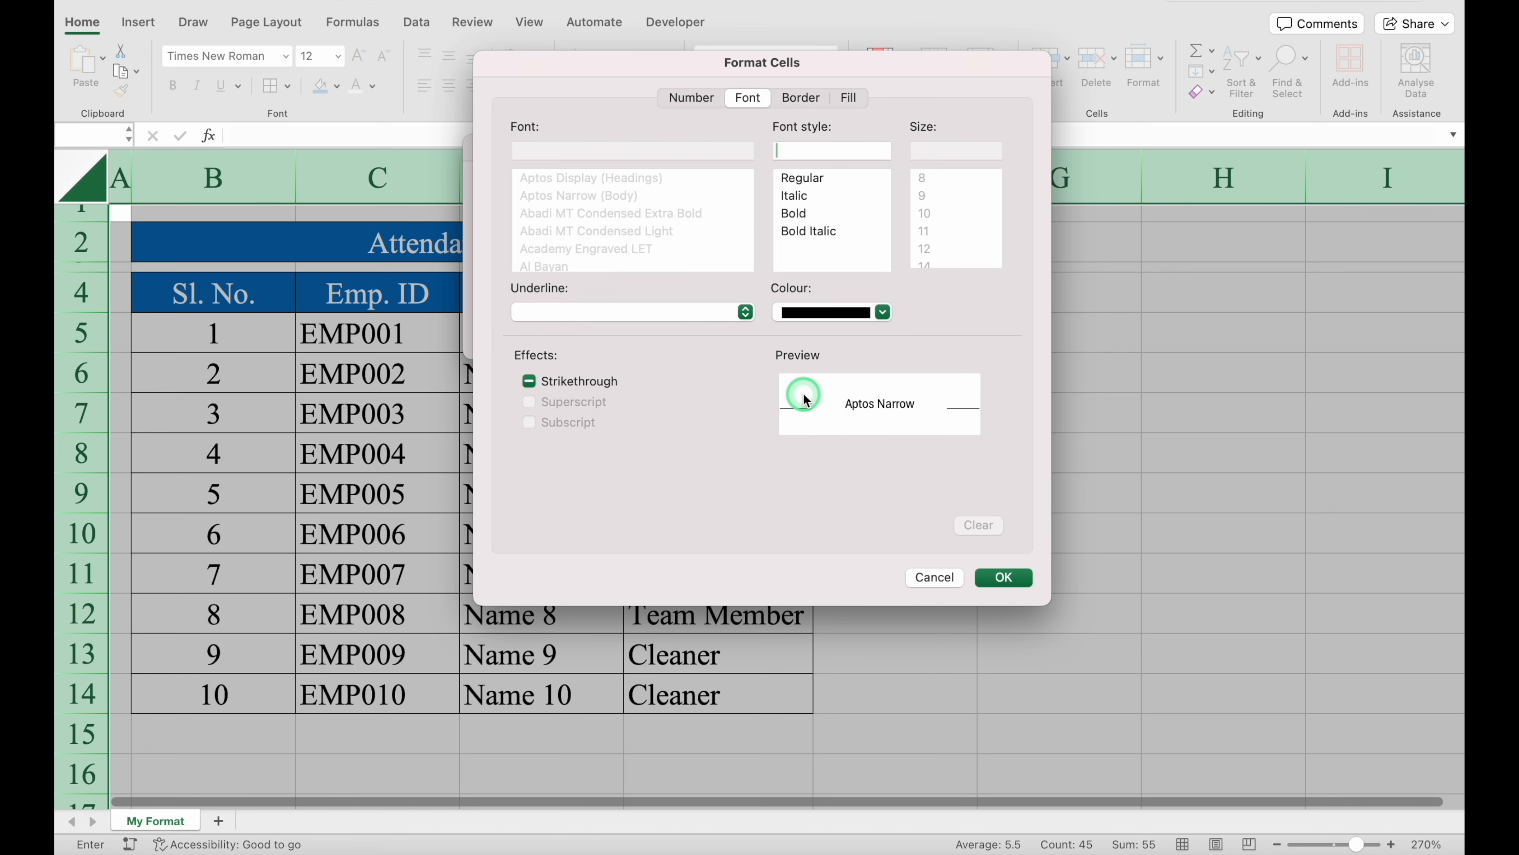
left_click(1004, 576)
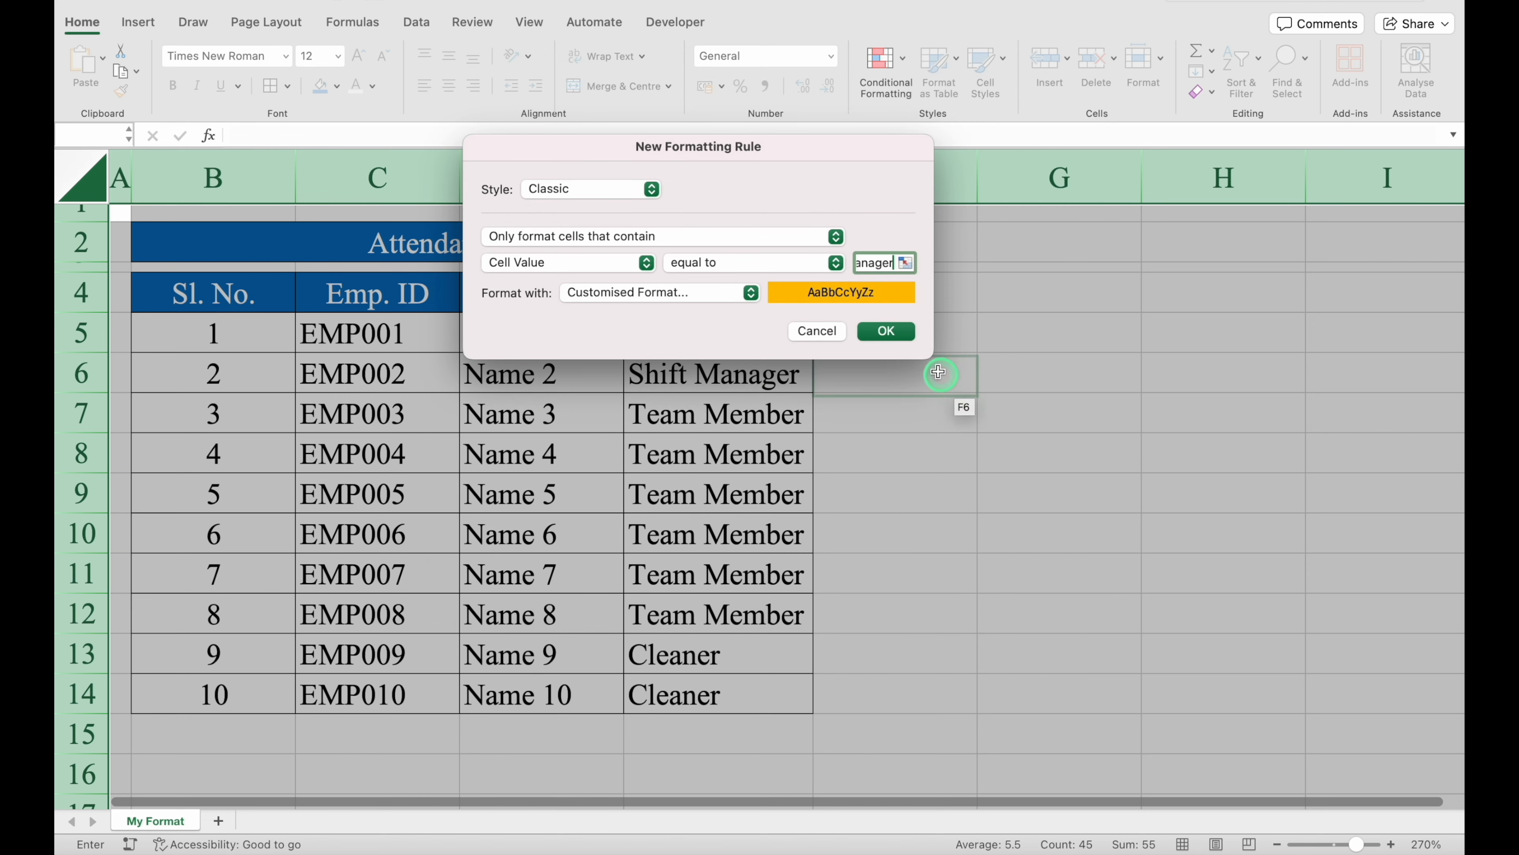
Step: Apply the Shift Manager rule and start an Equal To conditional formatting rule for the entire sheet with the value Team Member
left_click(894, 332)
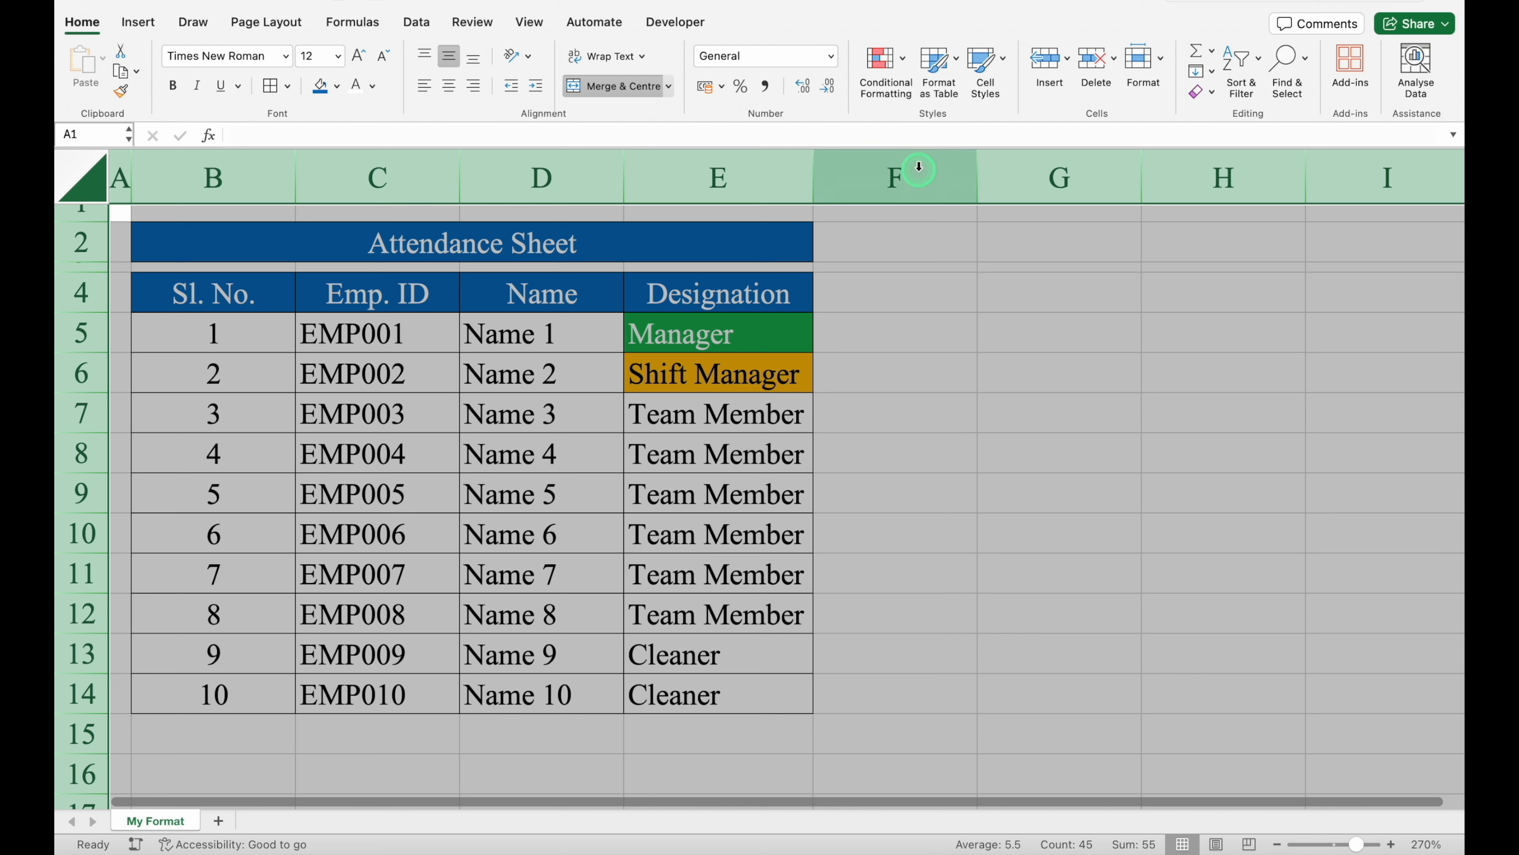
left_click(902, 60)
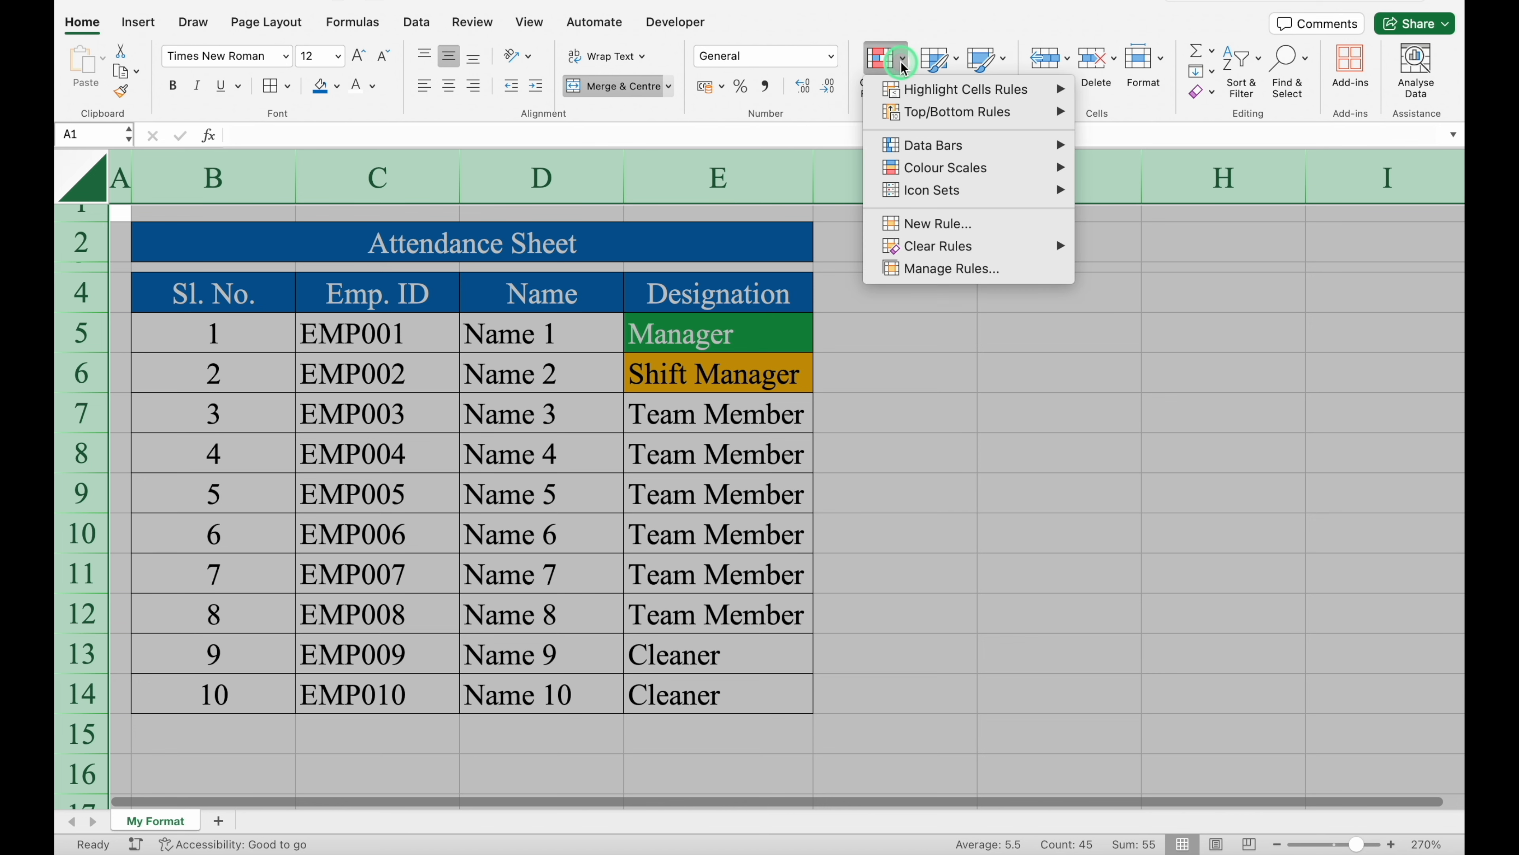
mouse_move(975, 90)
left_click(1138, 168)
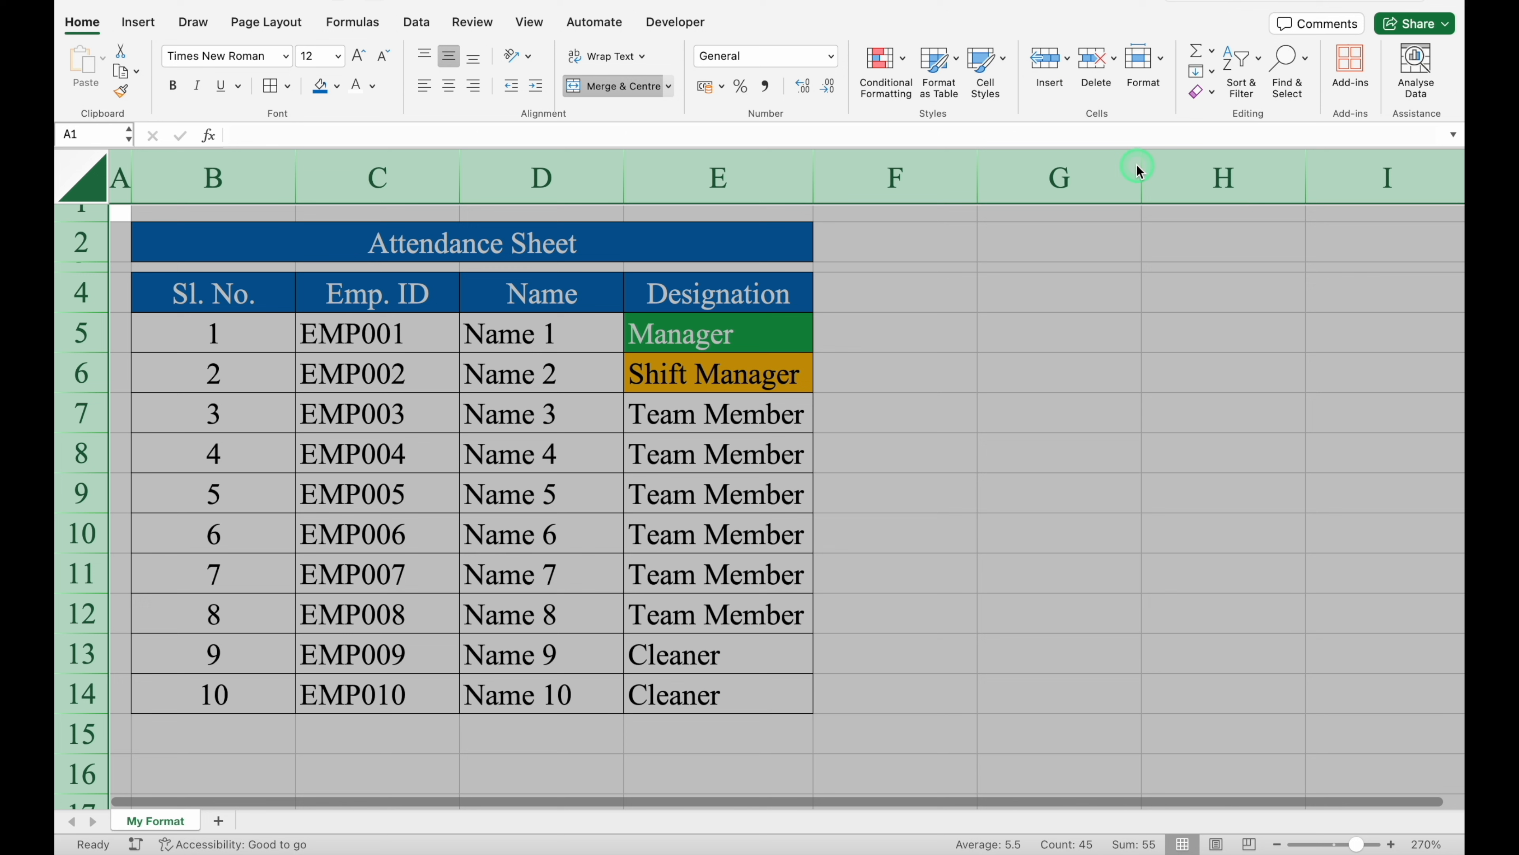
type("Team Member")
Step: Give the Team Member rule a customised format with the standard light blue background fill
left_click(750, 293)
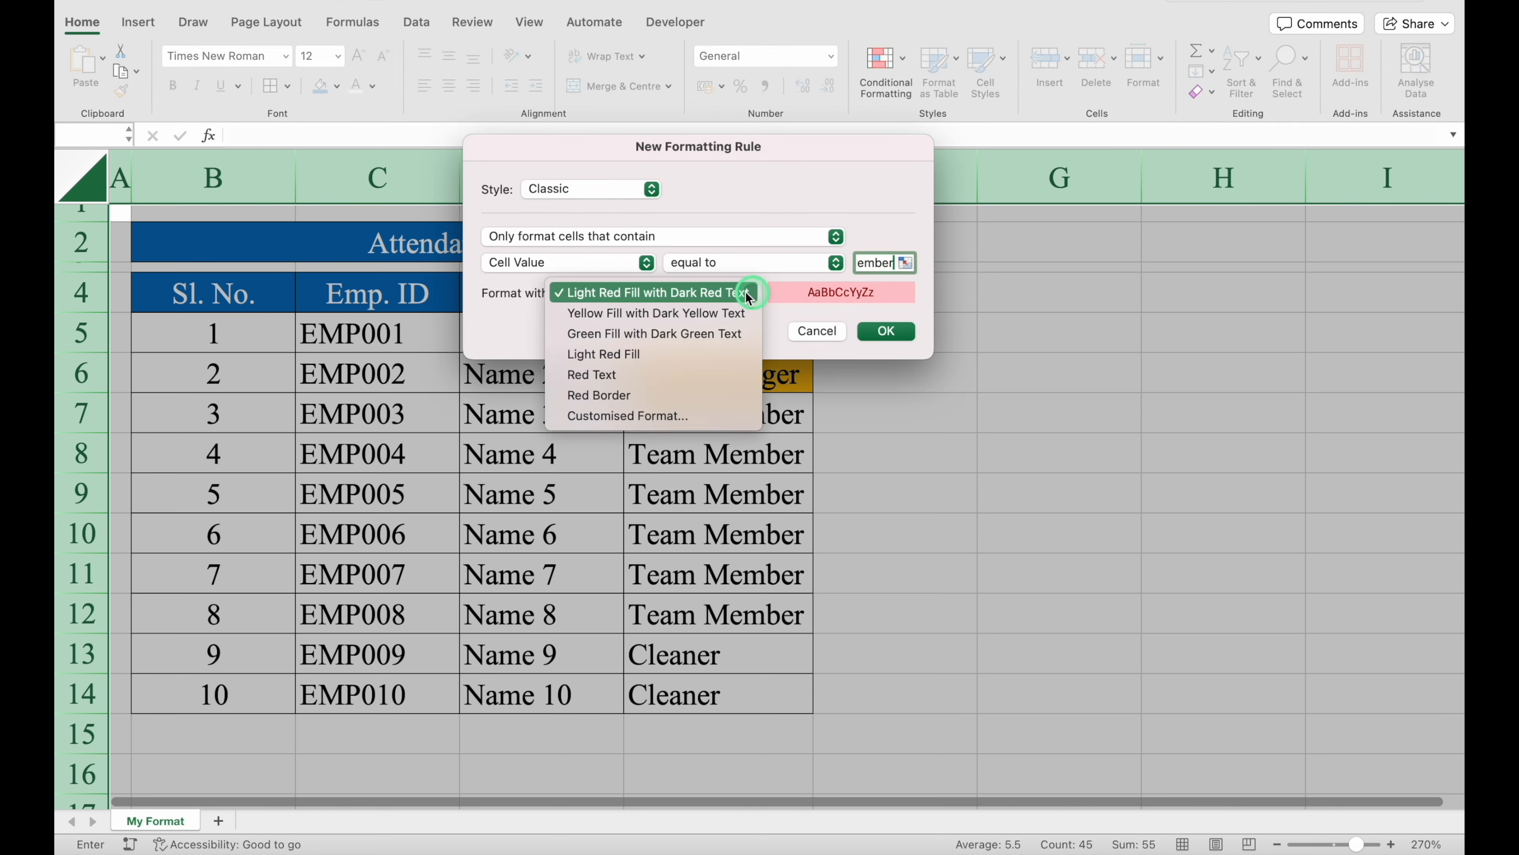
left_click(652, 416)
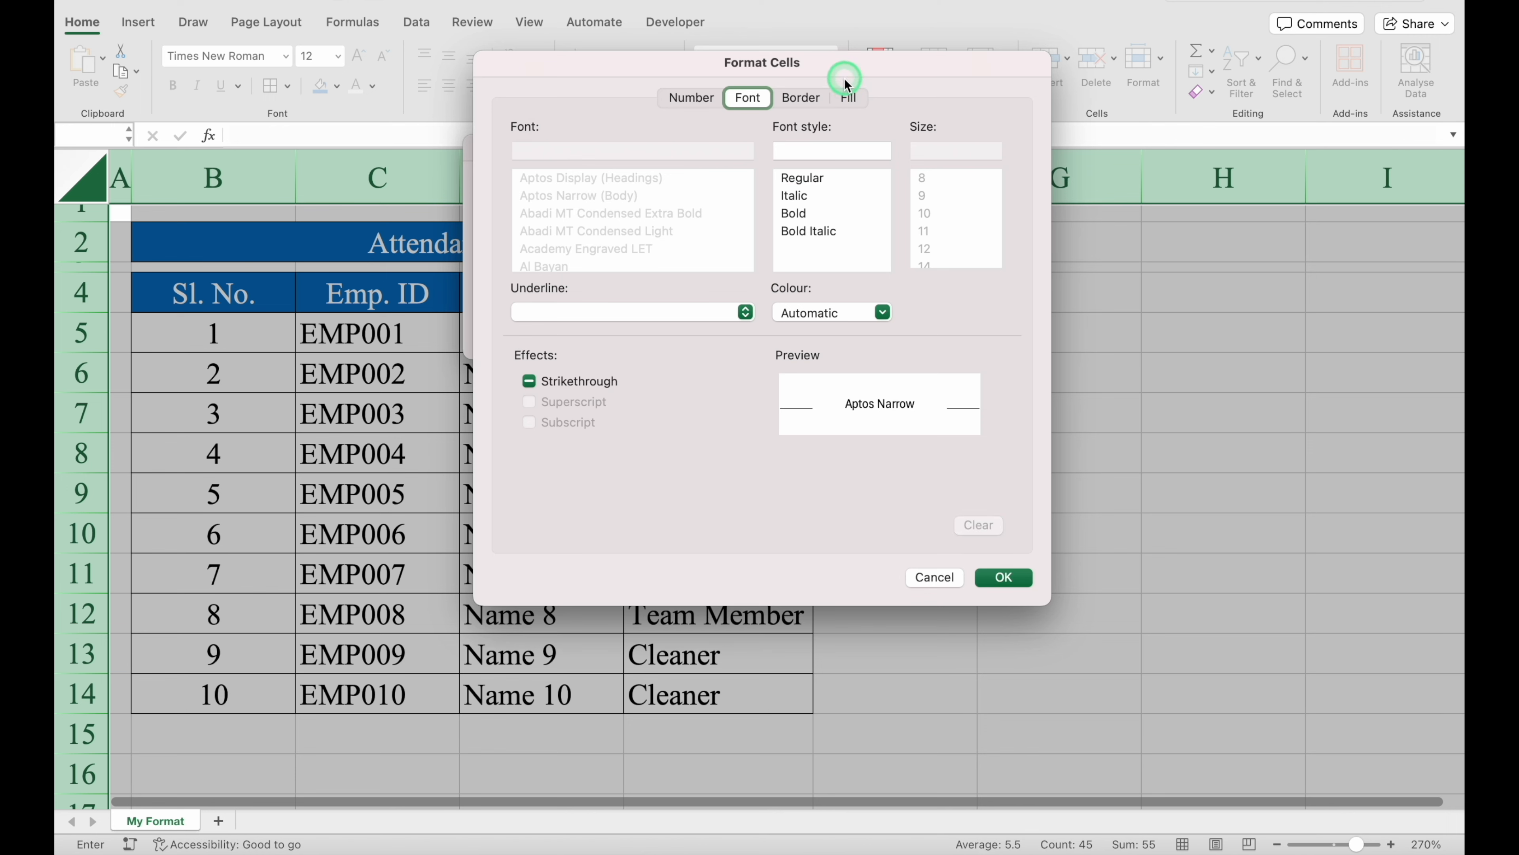
left_click(848, 98)
left_click(704, 167)
left_click(634, 378)
Step: Set the Team Member rule's font colour to white, then accept the format and apply the rule
left_click(748, 98)
left_click(878, 311)
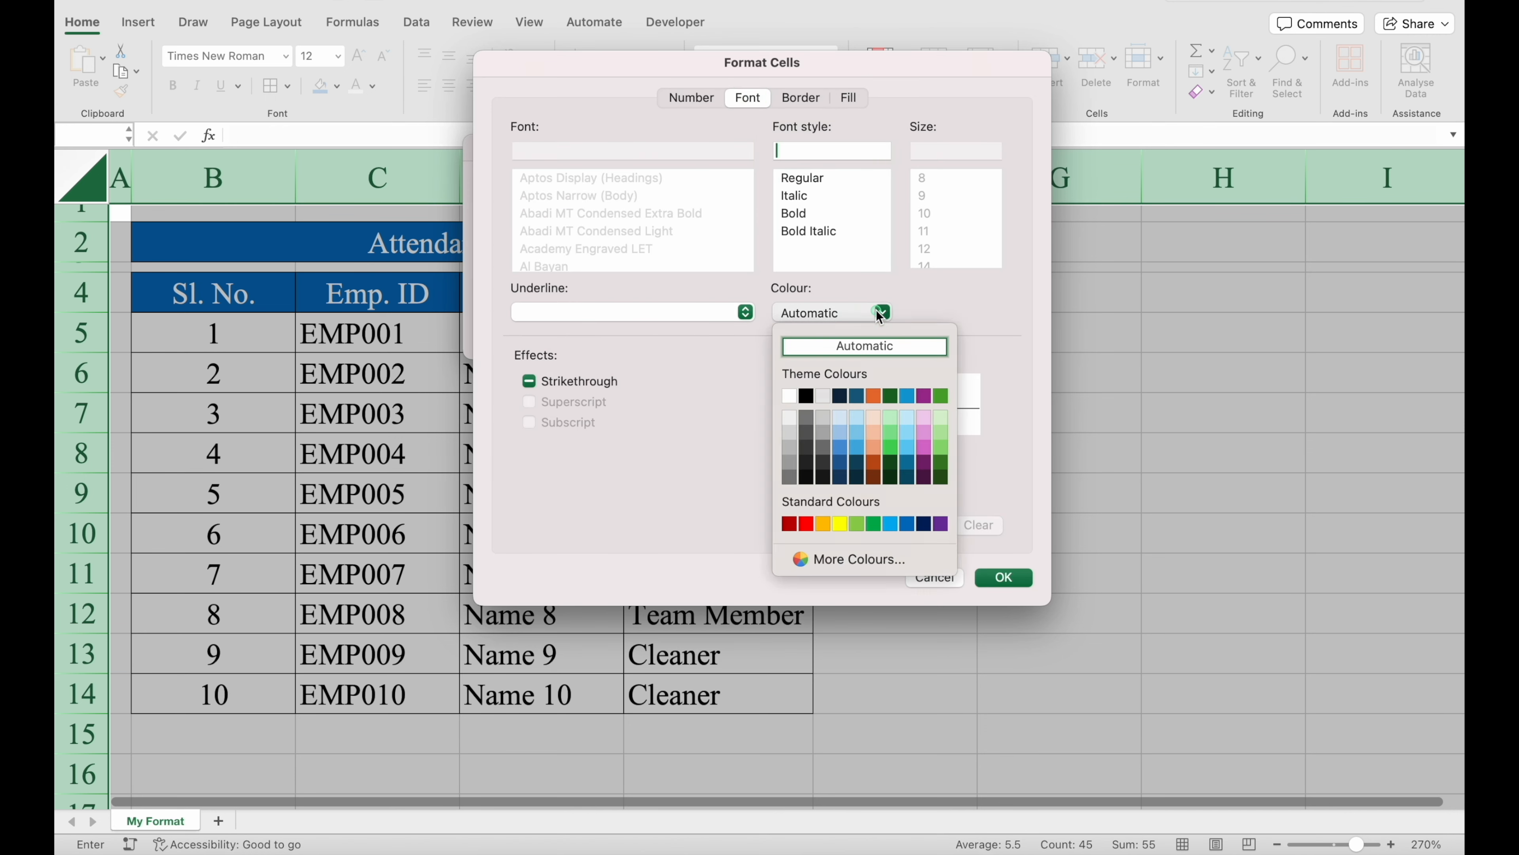
left_click(789, 395)
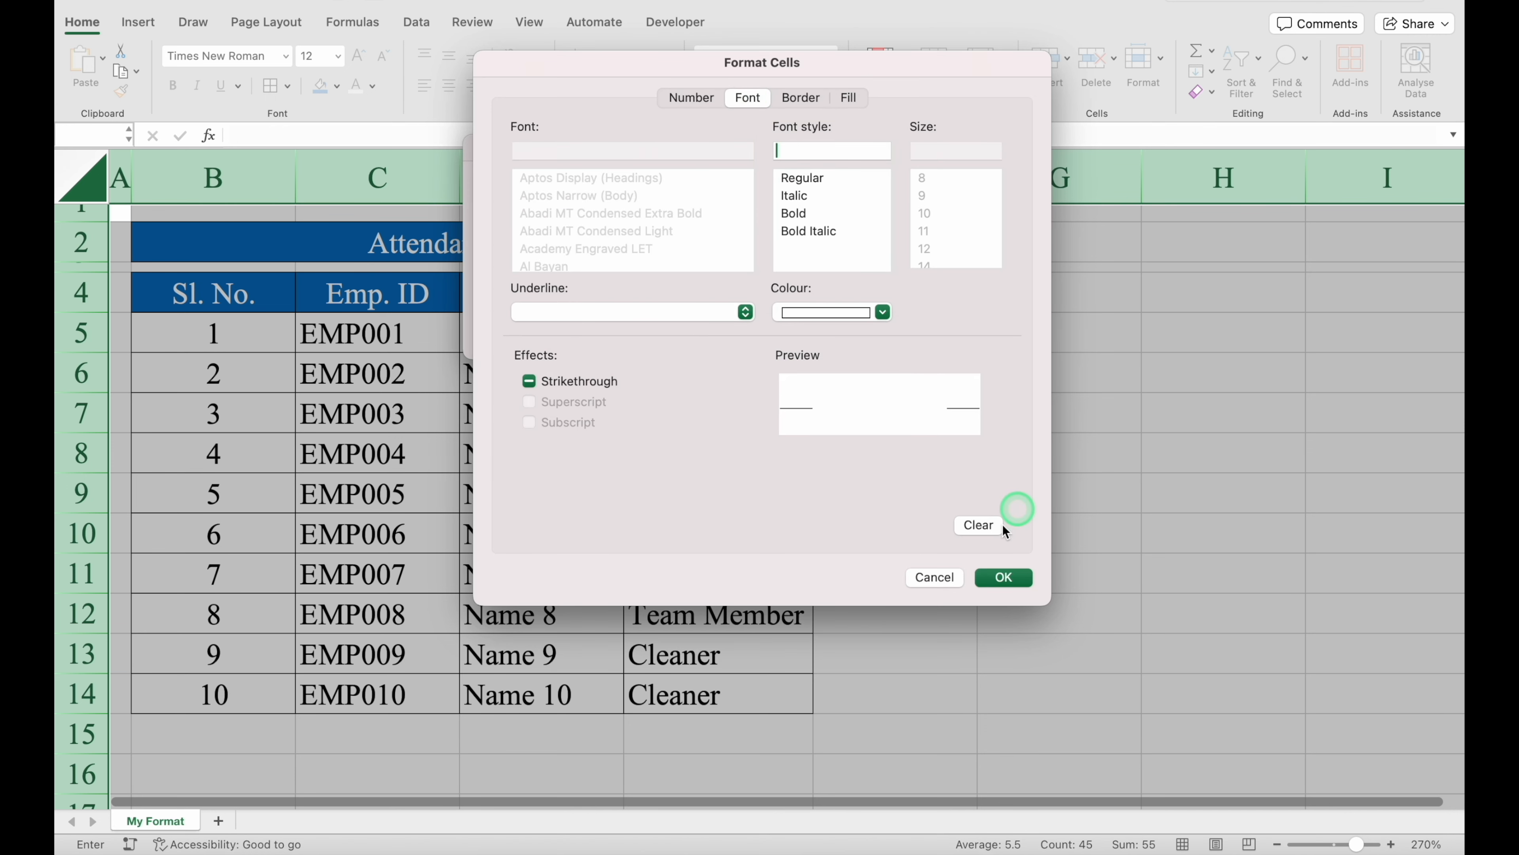
left_click(1003, 577)
left_click(885, 332)
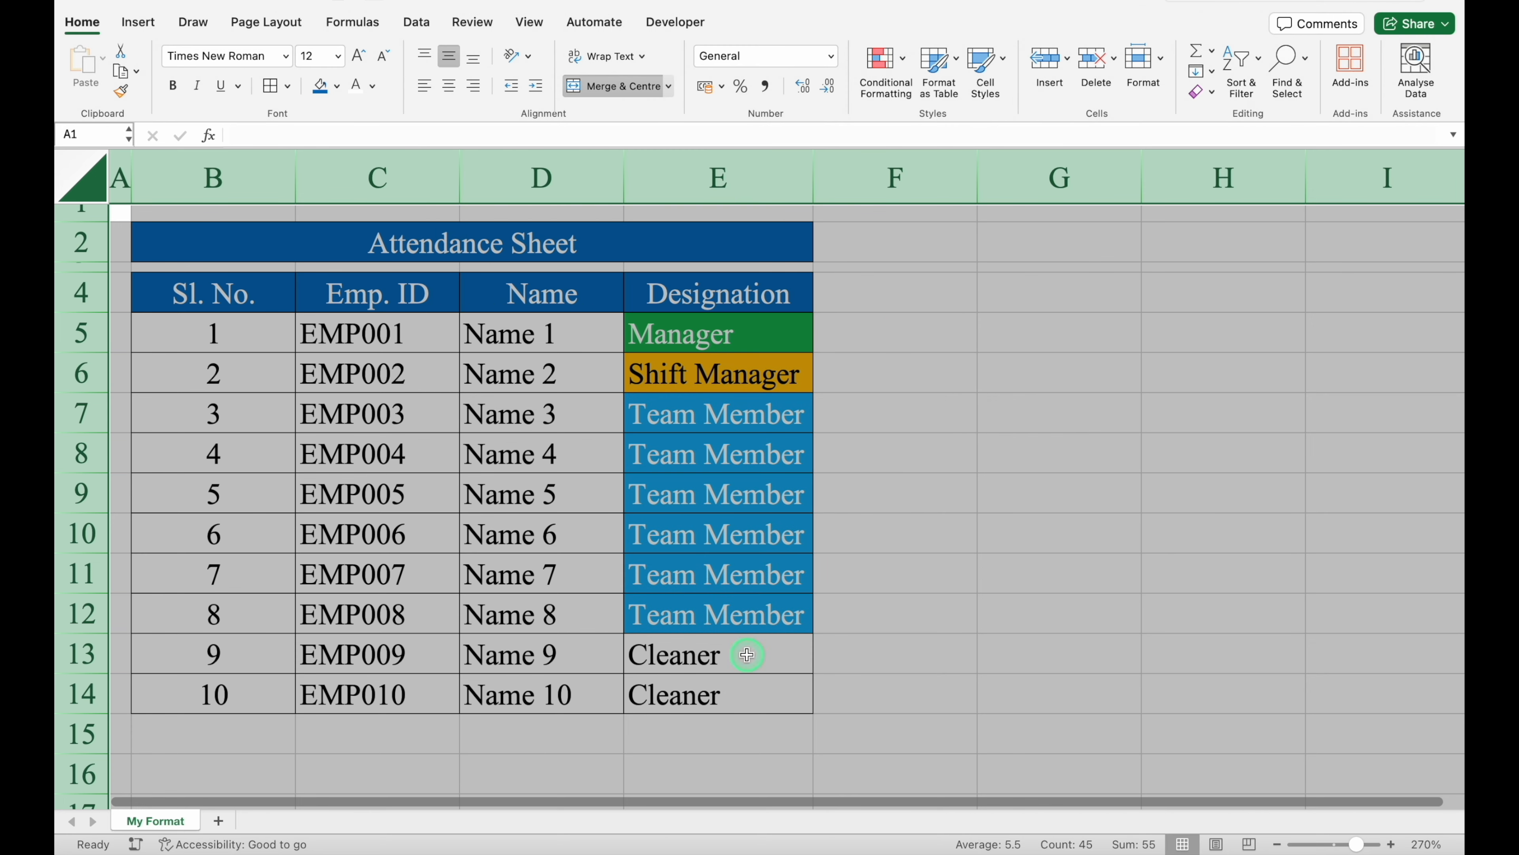
Step: Clear the designations in E13:E14 and fill the empty cell E14 down through E27
left_click_drag(747, 654, 751, 694)
key("Delete")
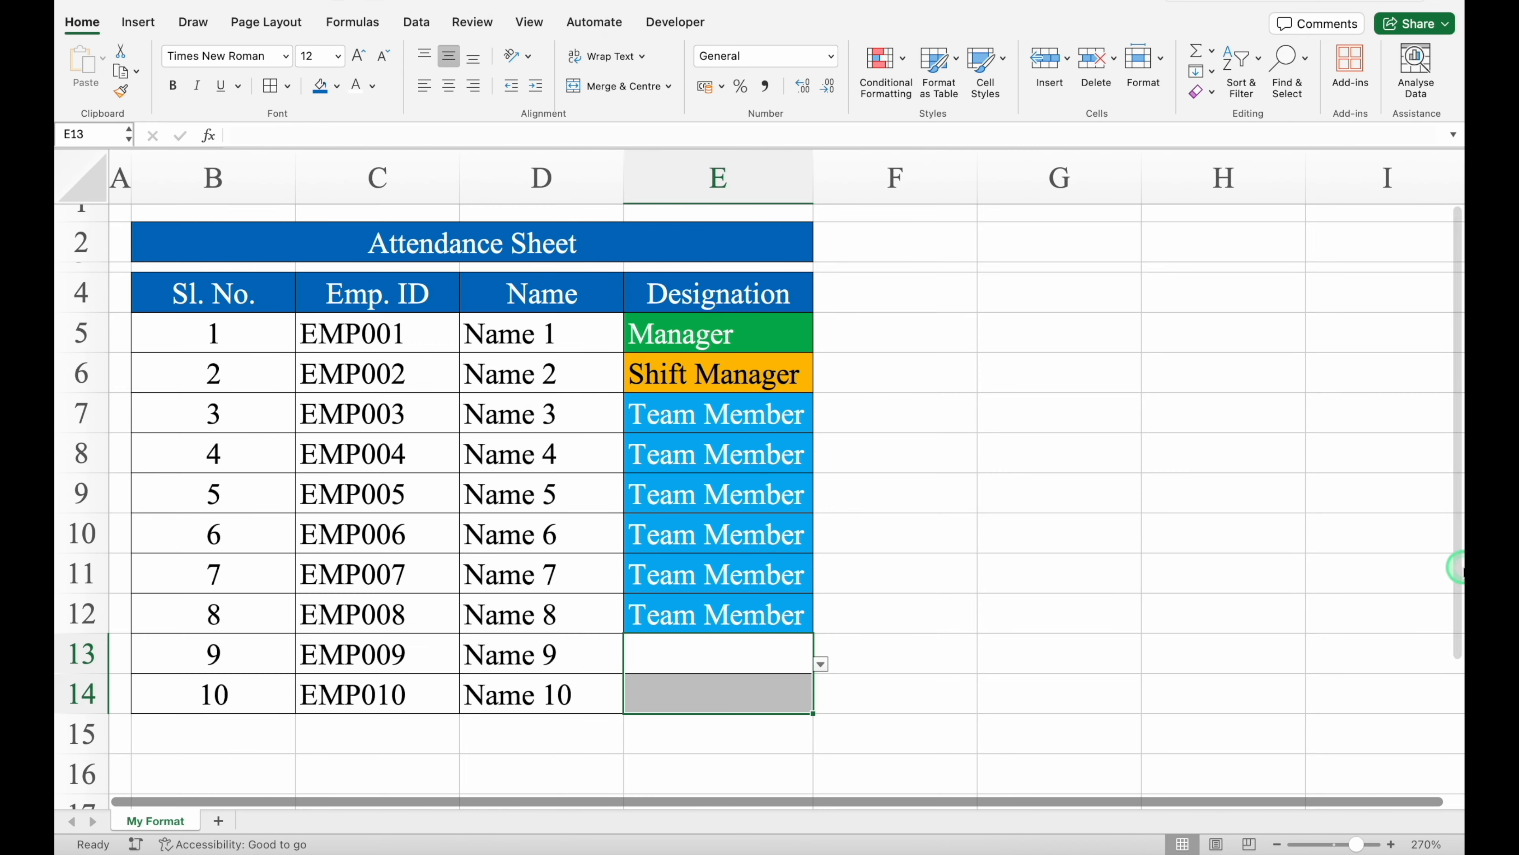
left_click(1277, 844)
left_click(1277, 844)
left_click(1277, 844)
left_click(1277, 844)
left_click(1277, 844)
left_click(1277, 843)
left_click(1277, 844)
left_click(1277, 844)
left_click(1277, 844)
left_click(1277, 844)
left_click(1277, 844)
left_click(1277, 844)
left_click(434, 452)
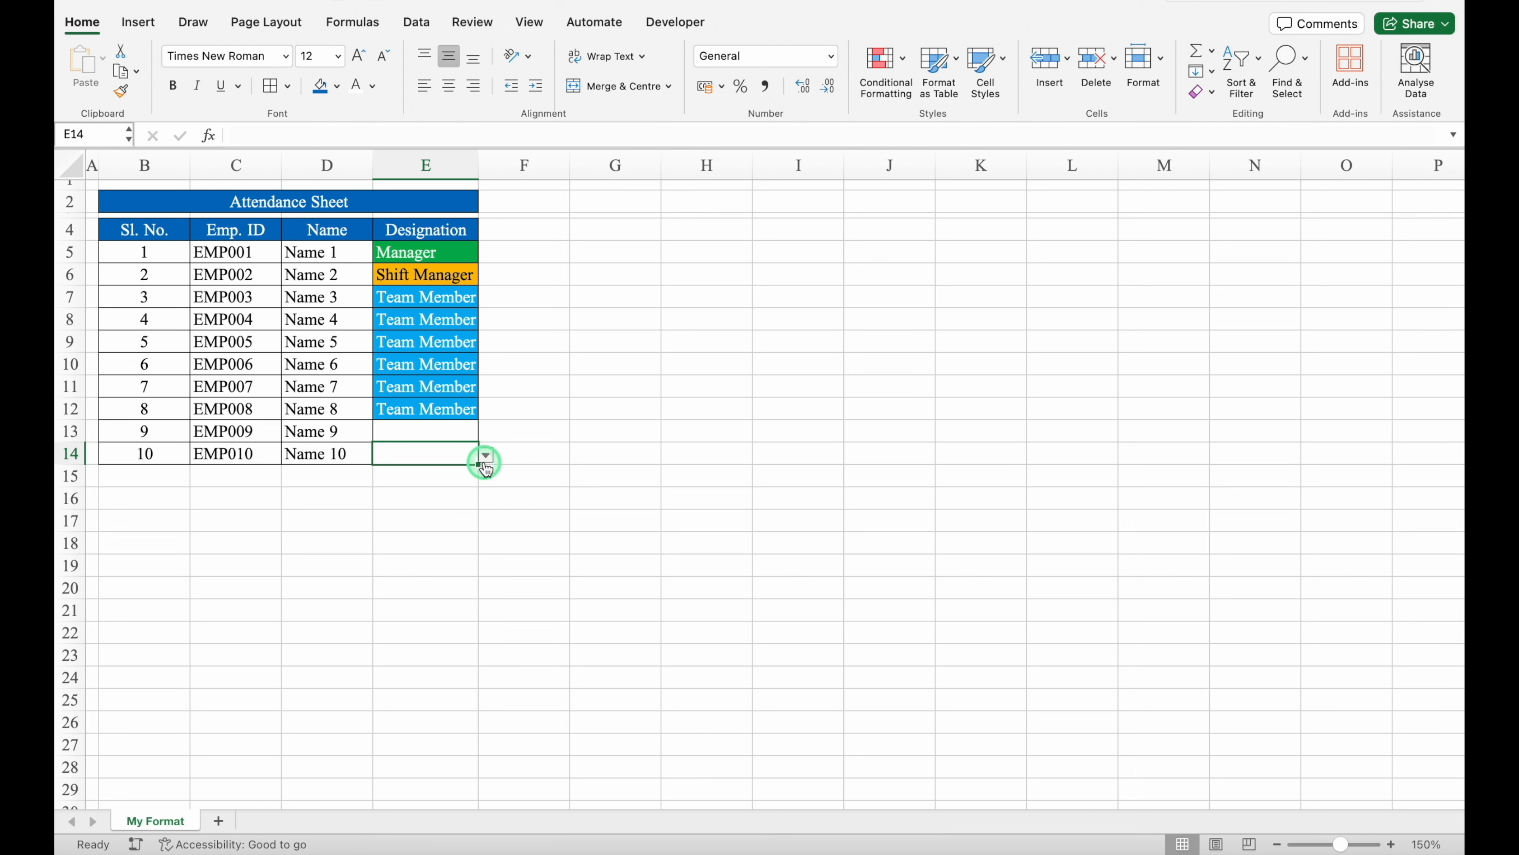
left_click_drag(478, 463, 475, 755)
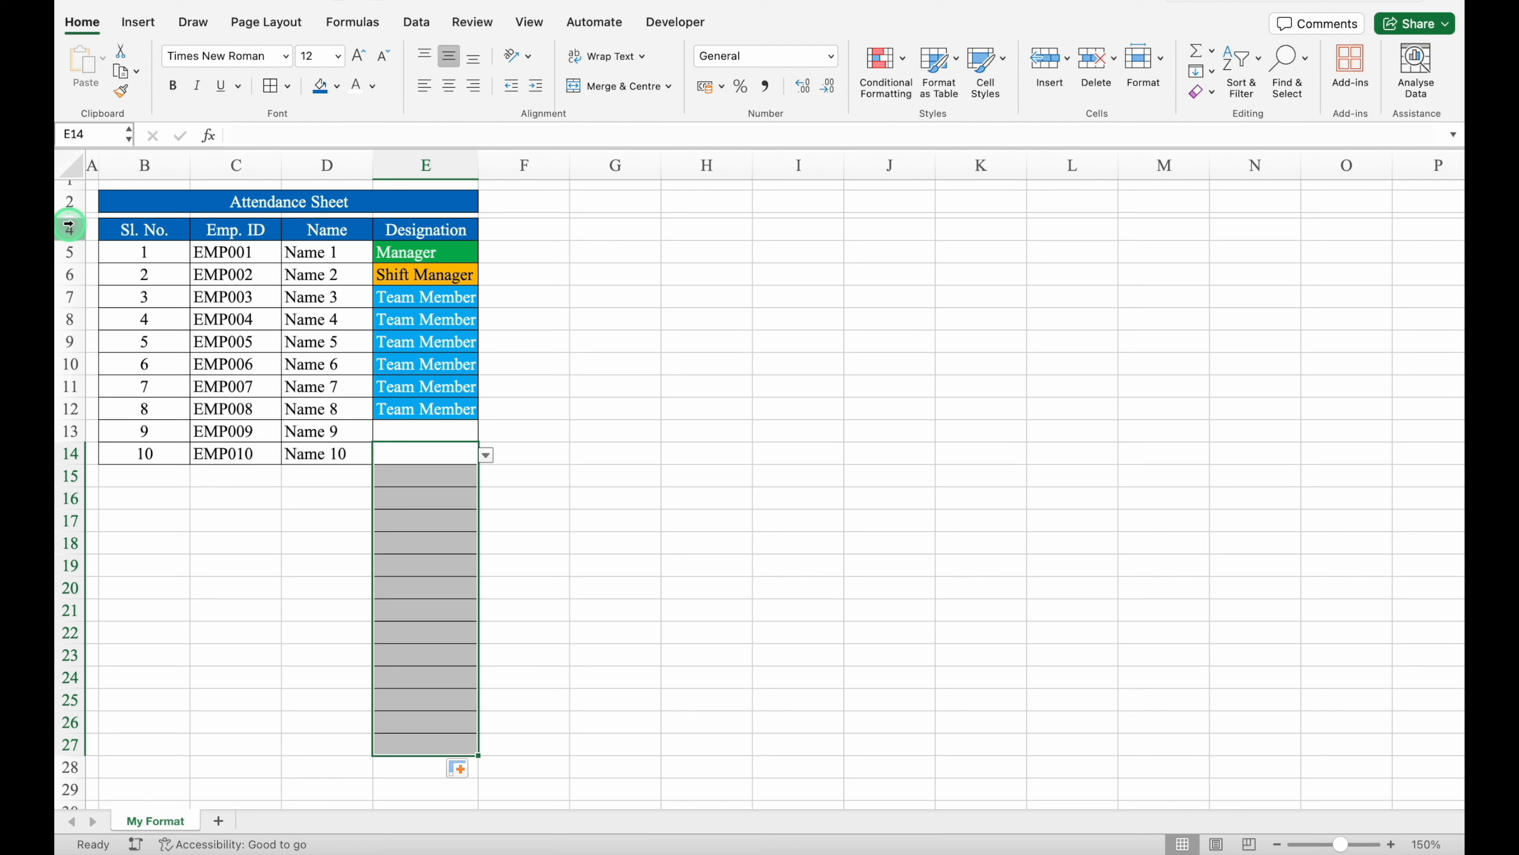
Step: Test the designation colouring by choosing Manager in E18, Shift Manager in E19 and Team Member in E20
left_click(425, 542)
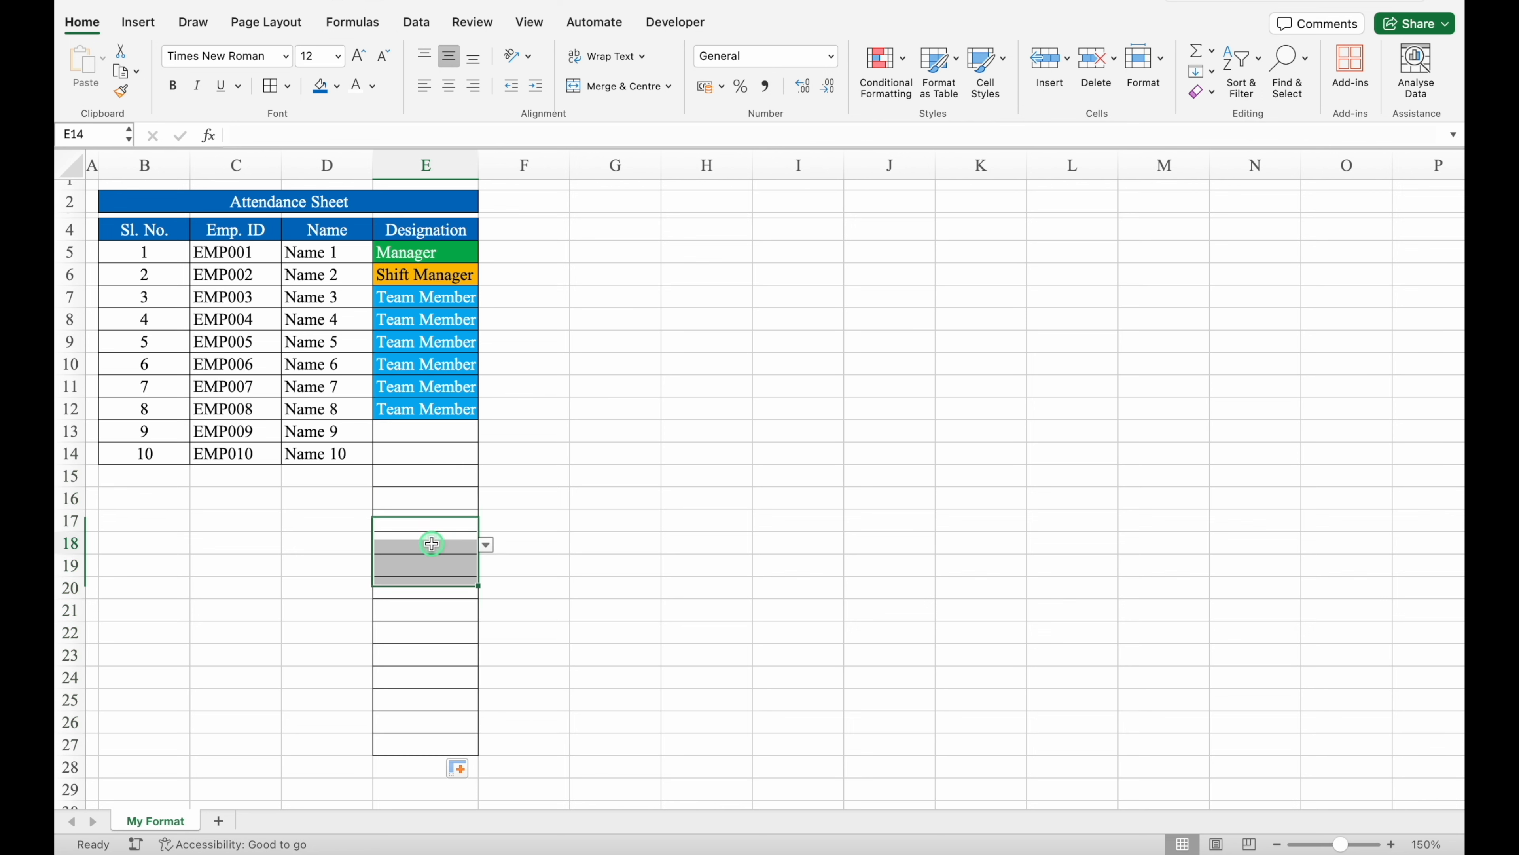
left_click(486, 544)
left_click(441, 569)
left_click(442, 567)
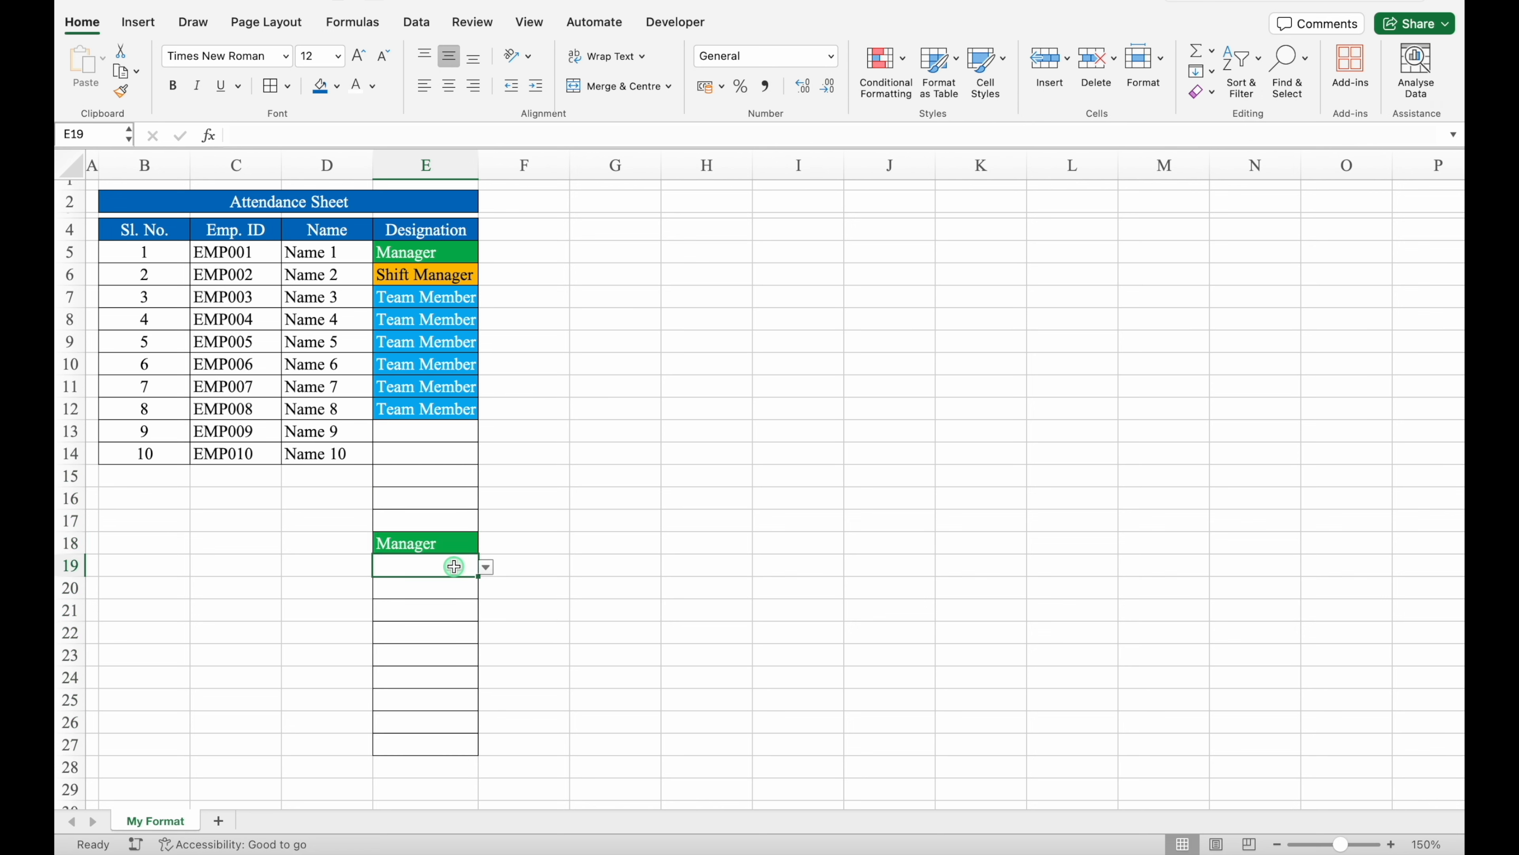
left_click(486, 568)
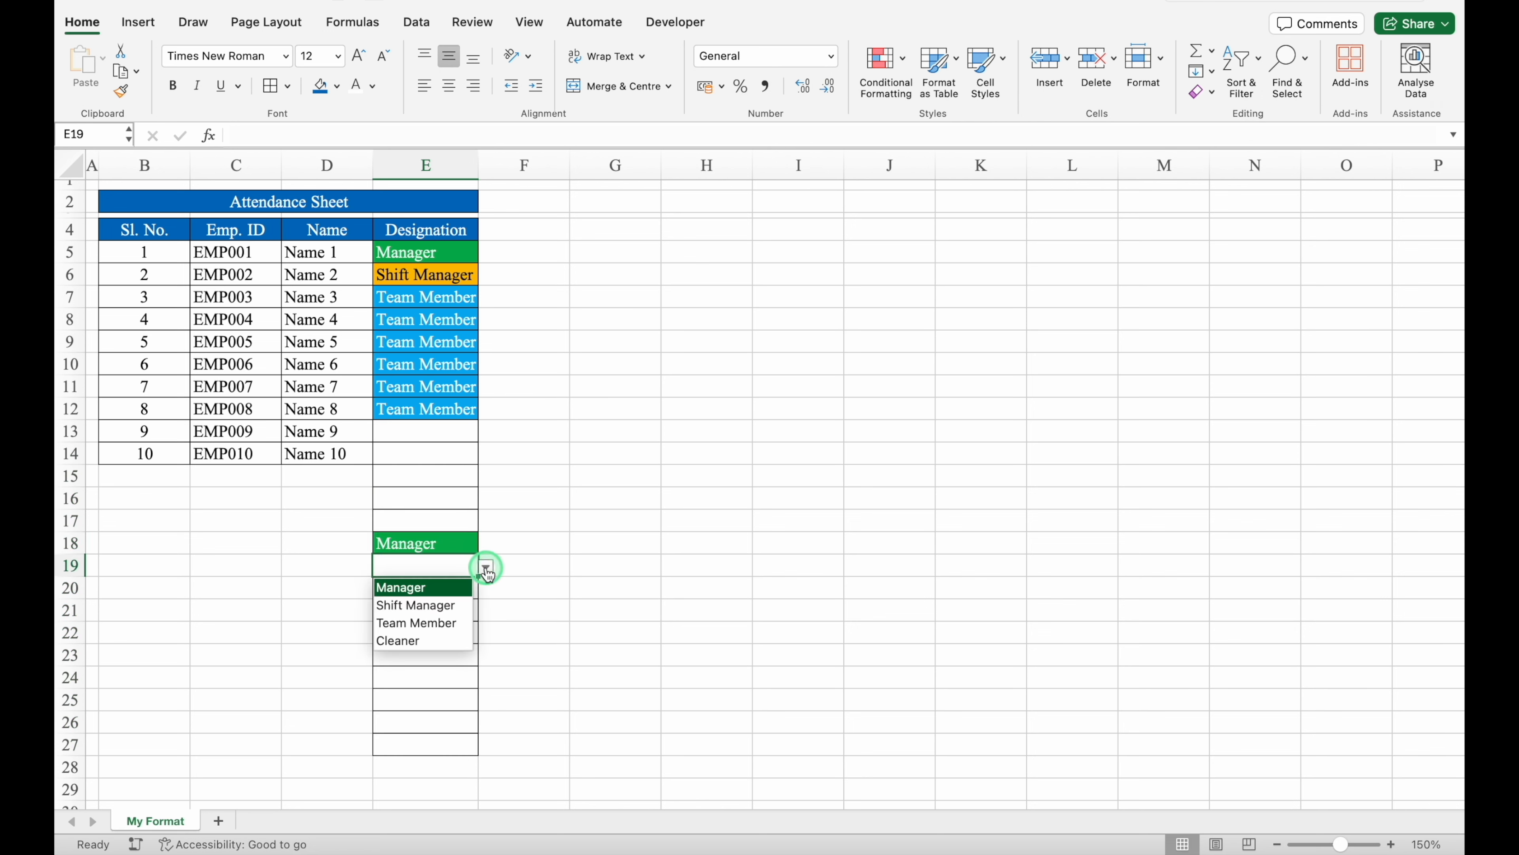
left_click(441, 605)
left_click(454, 593)
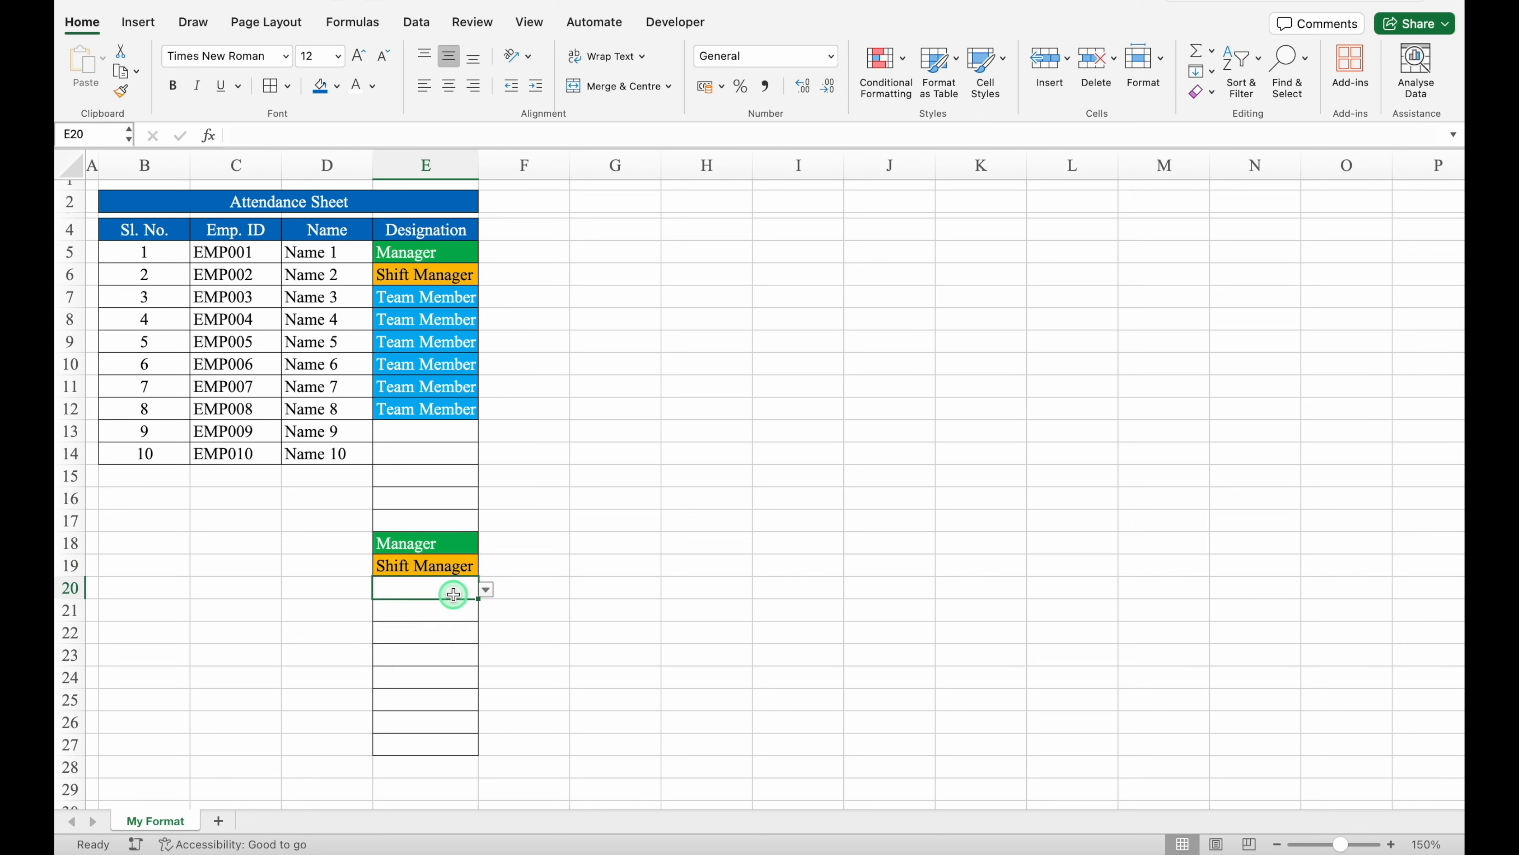
left_click(487, 591)
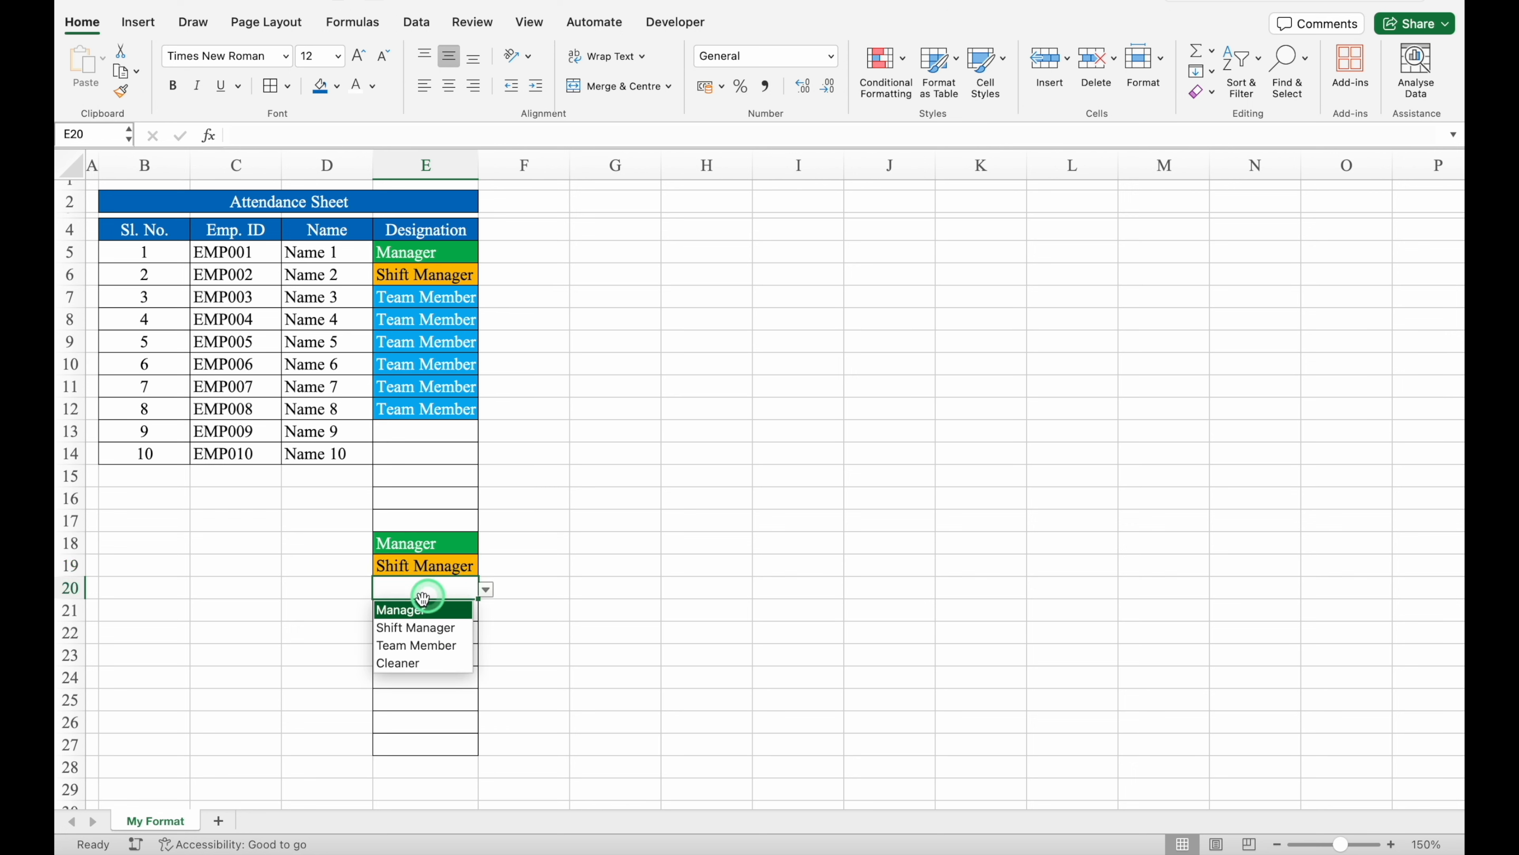
left_click(419, 645)
Step: Undo the test designations in E18:E20 and the fill extension below E14
left_click(425, 686)
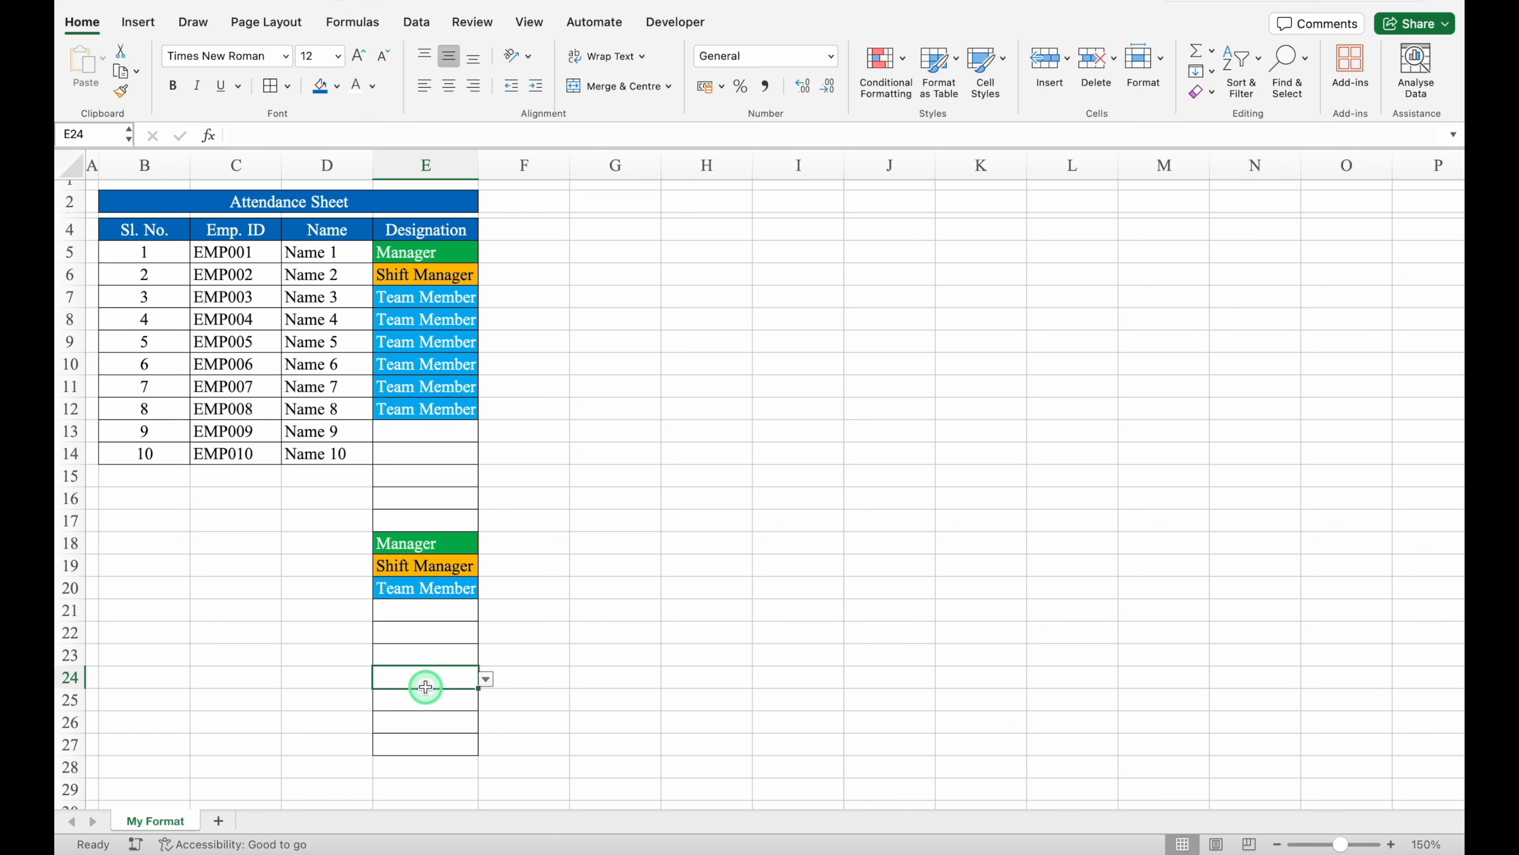
key("ctrl+z")
key("ctrl+z")
key("ctrl+z")
Step: Choose Cleaner from the drop-down list as the designation in cells E13 and E14
scroll(424, 685, "up", 5)
left_click(670, 618)
left_click(766, 627)
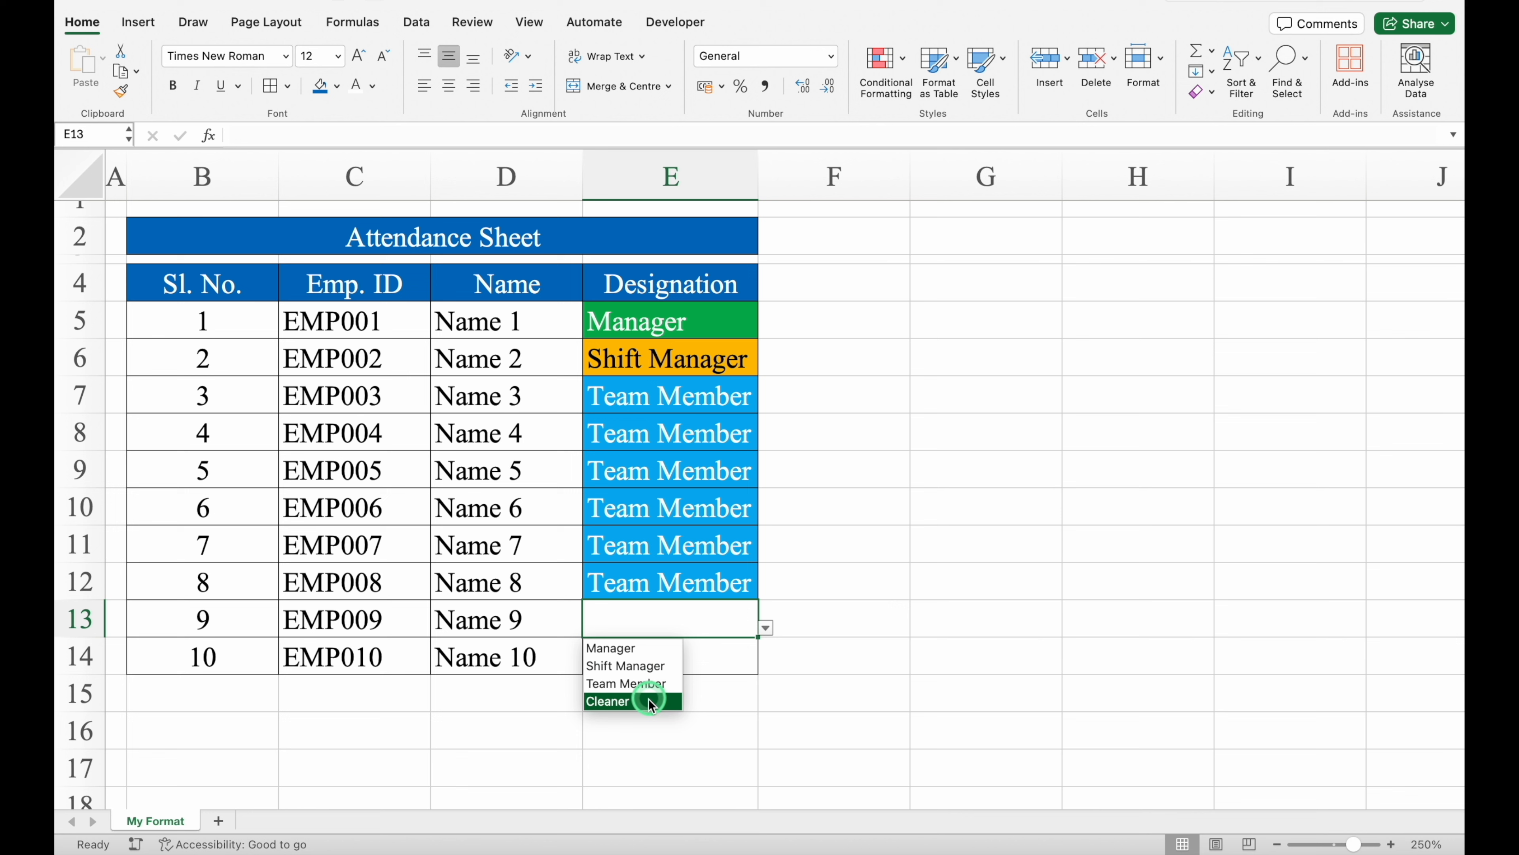
left_click(634, 701)
left_click(665, 662)
left_click(763, 665)
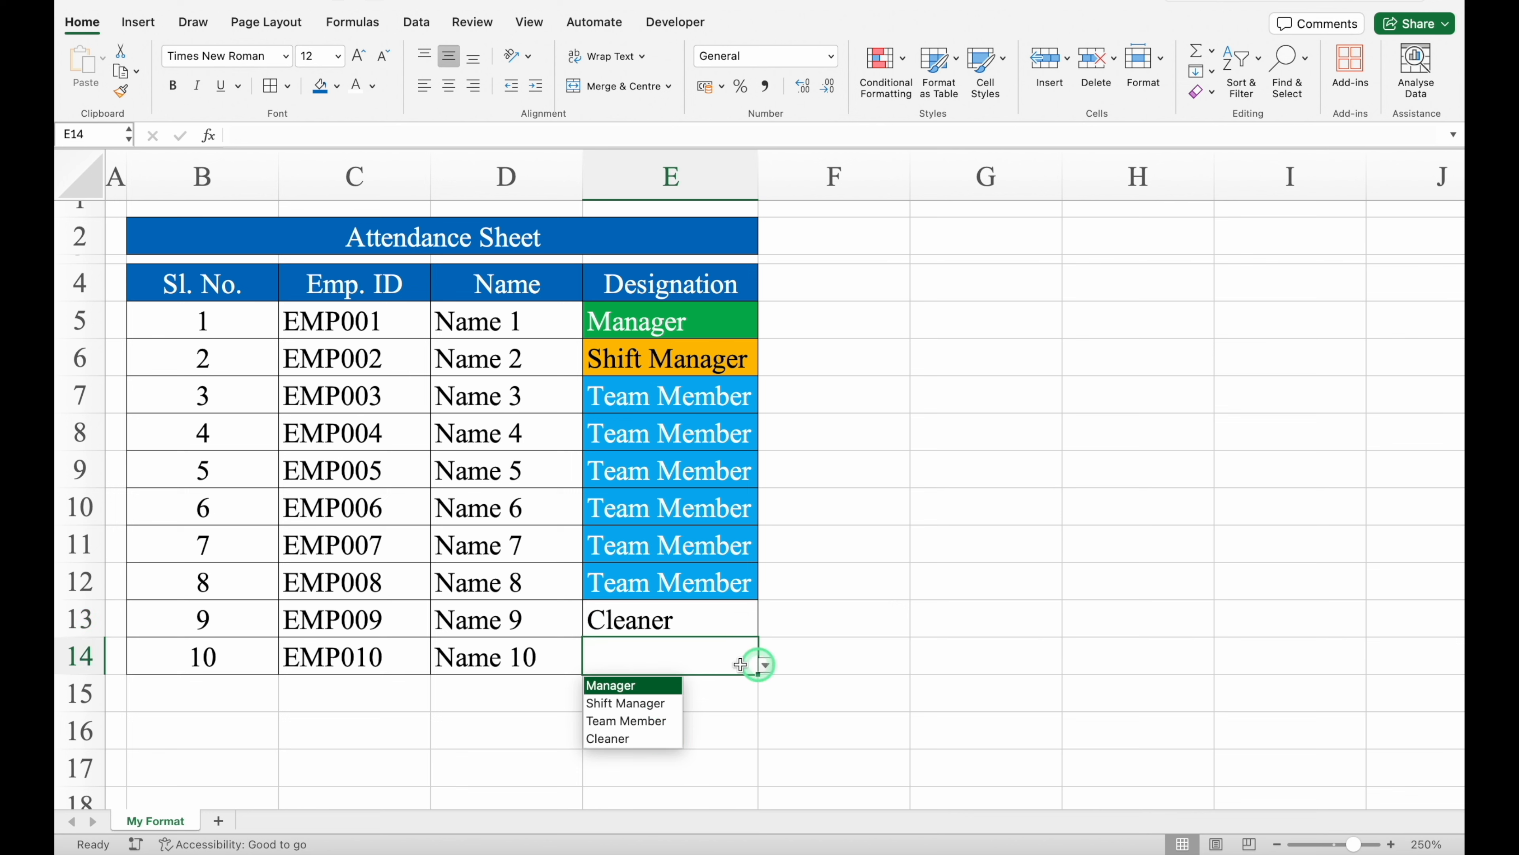
left_click(634, 739)
left_click(884, 612)
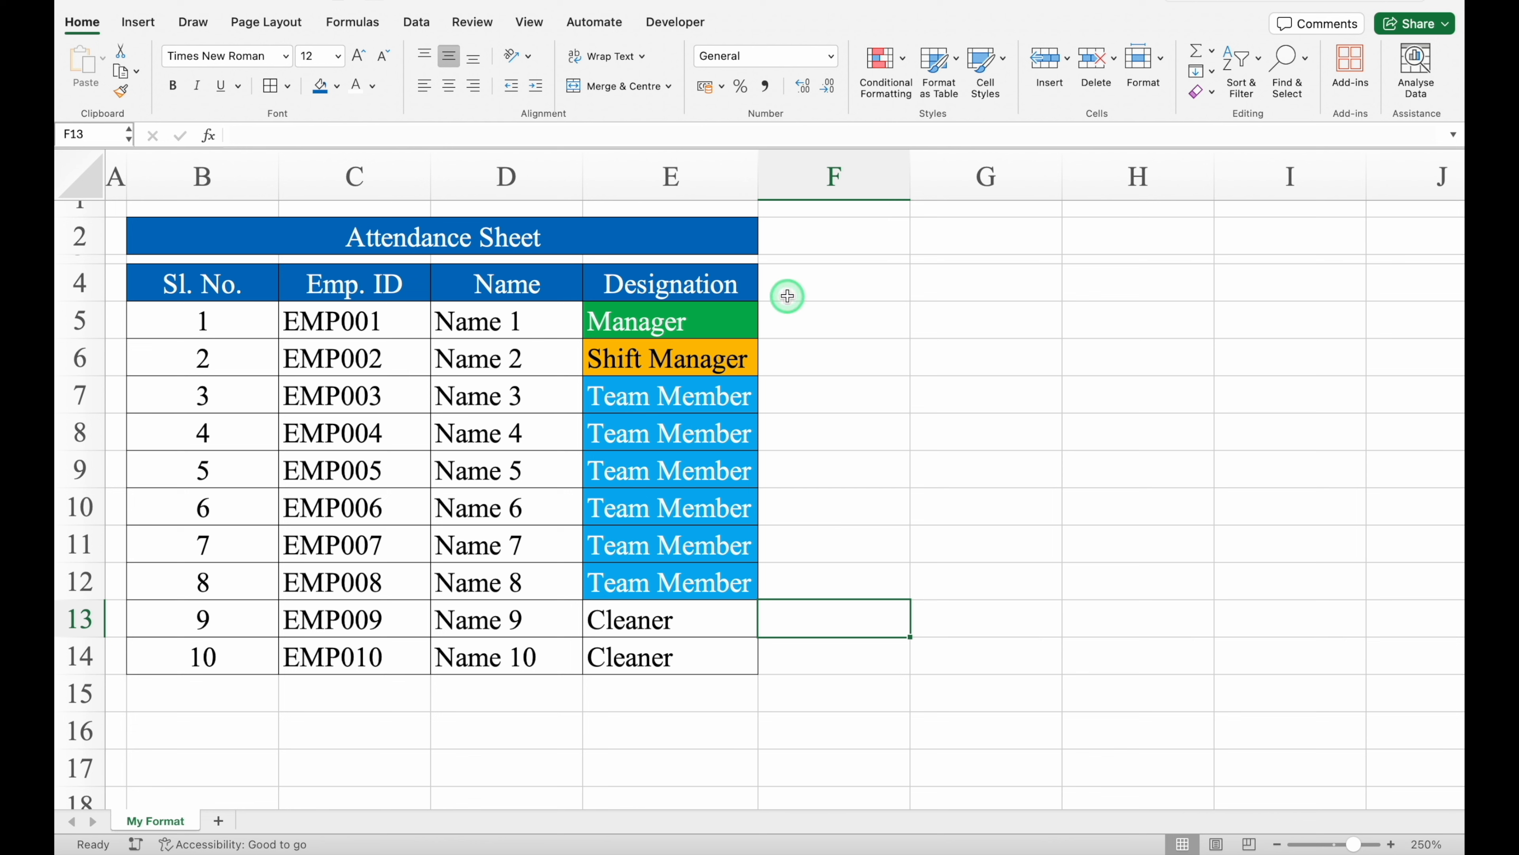
Step: Enter the date 1/01/25 in cell F4, beside the Designation header
left_click(819, 285)
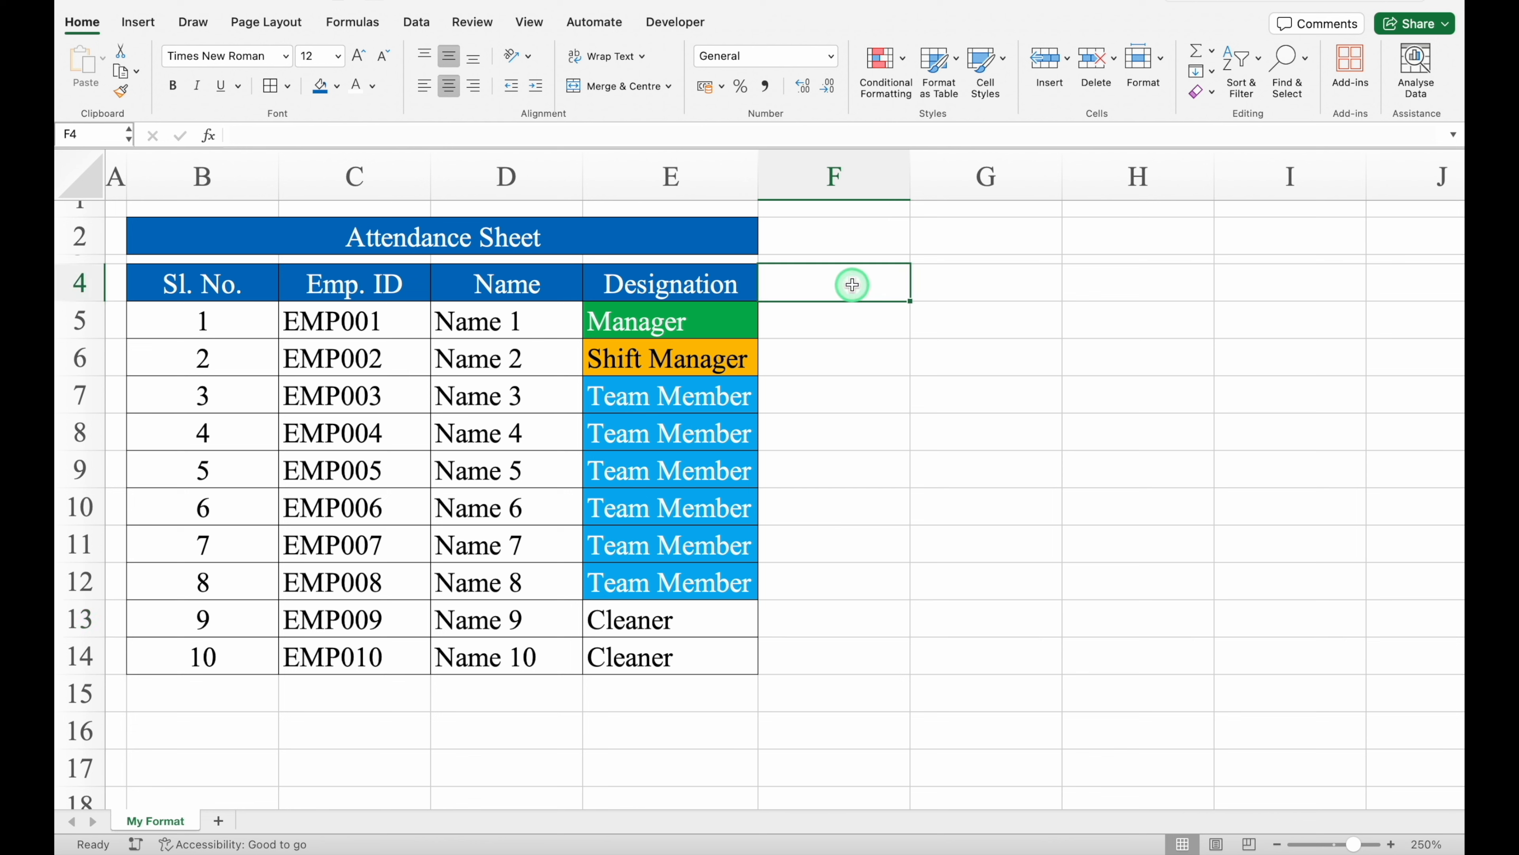
left_click(913, 381)
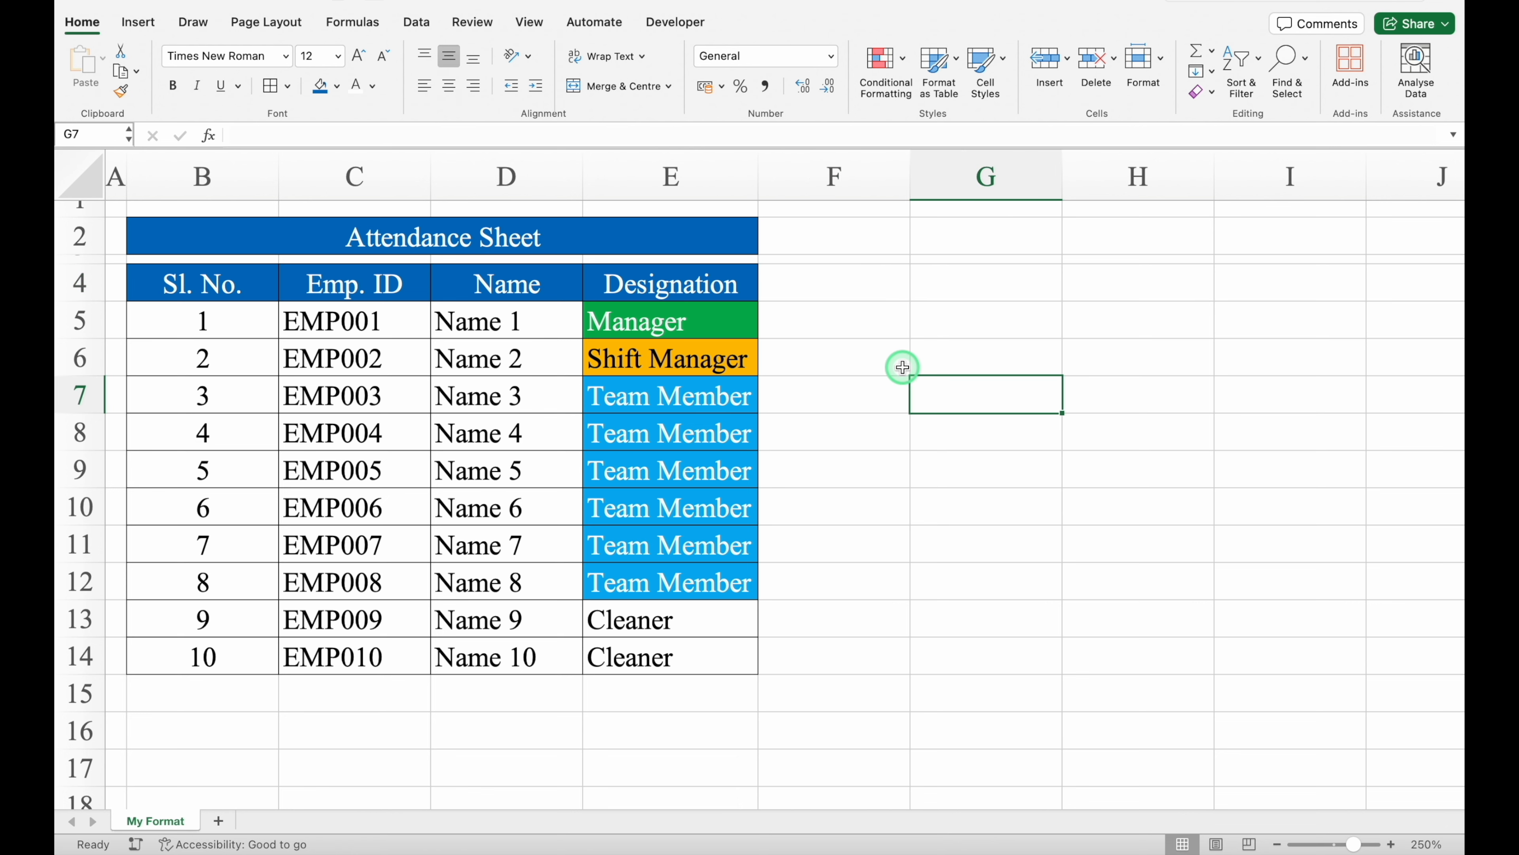
left_click(834, 284)
type("1/01/25")
key("Return")
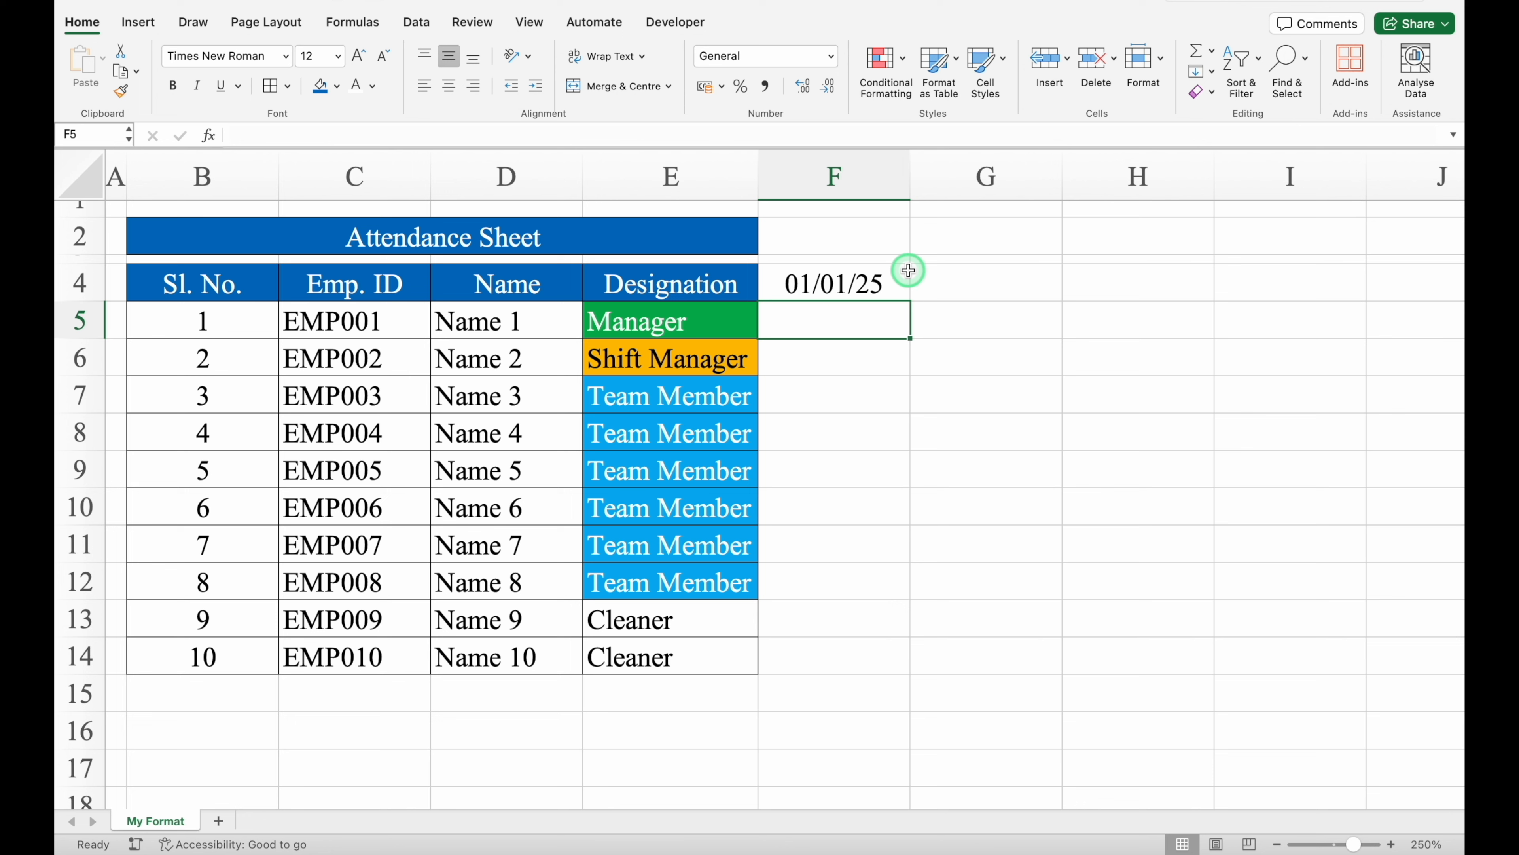
Step: Format cells F4:H4 as dates with the English (United States) location and the 14-Mar-12 type
left_click(790, 284)
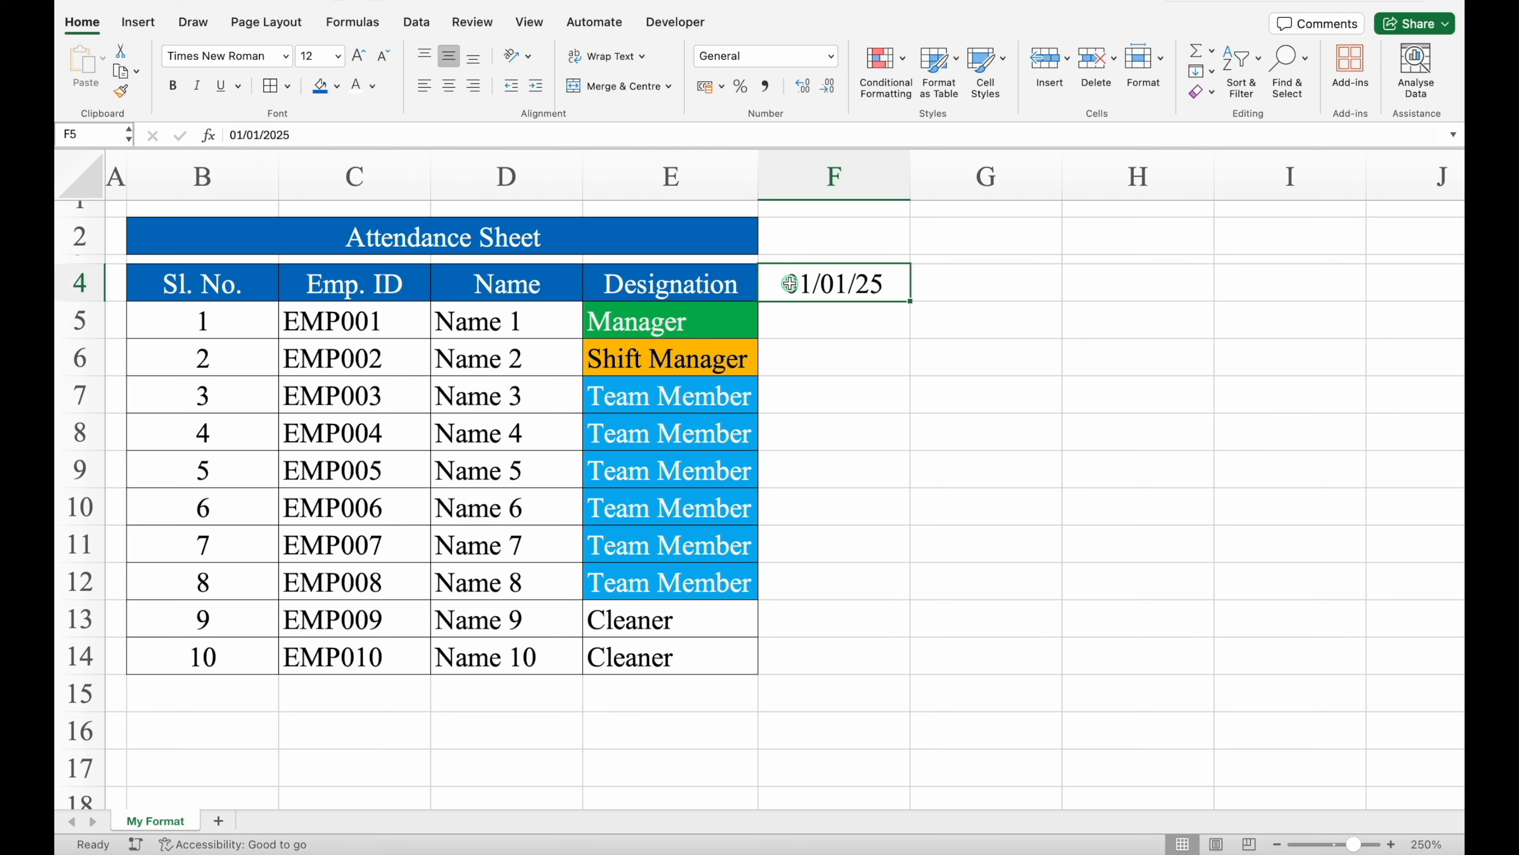
left_click_drag(790, 284, 1204, 289)
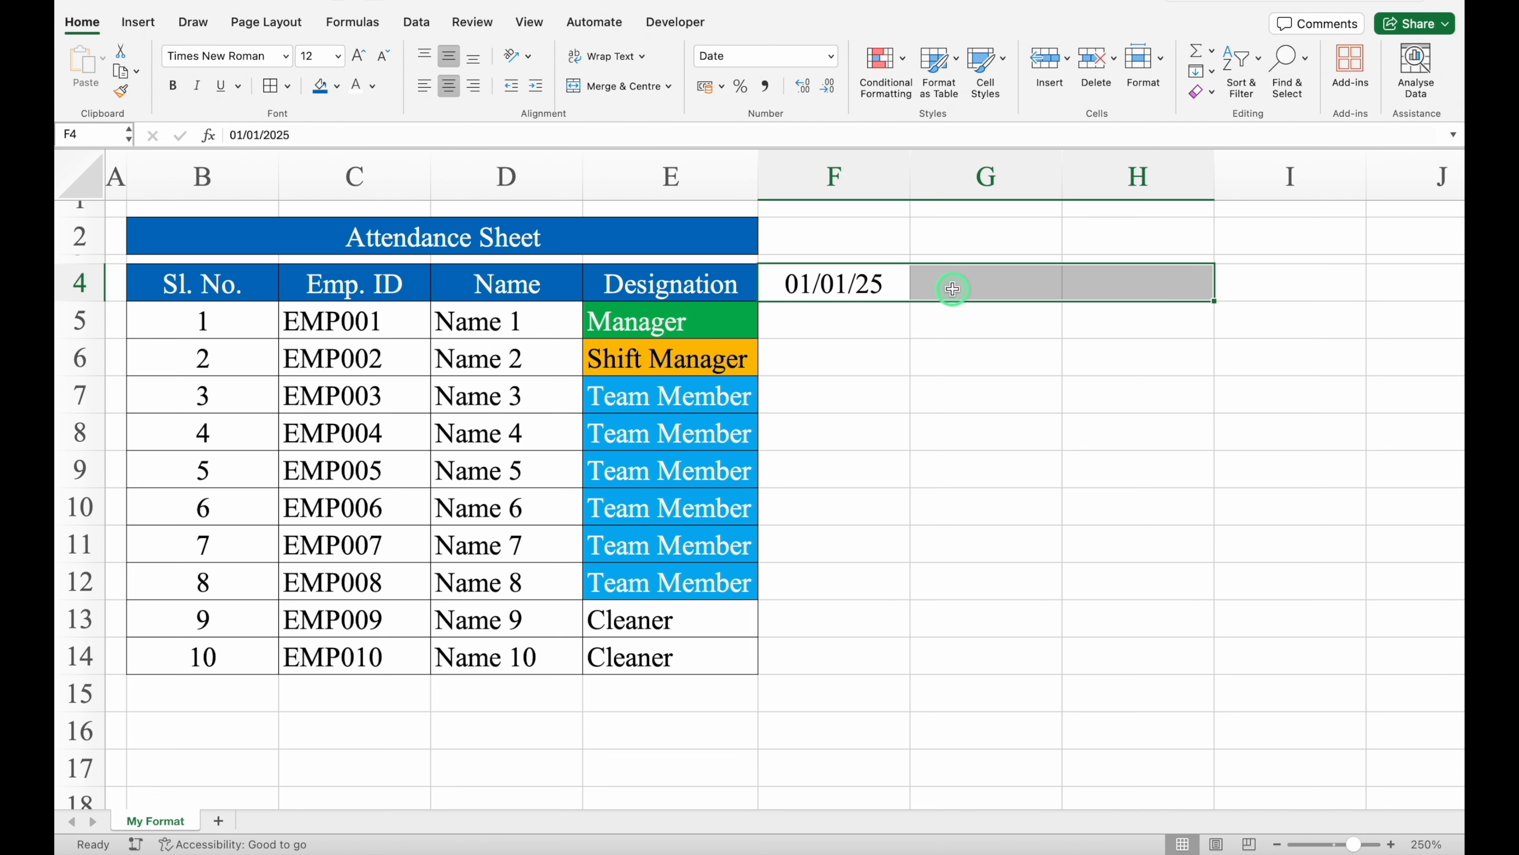
key("super+1")
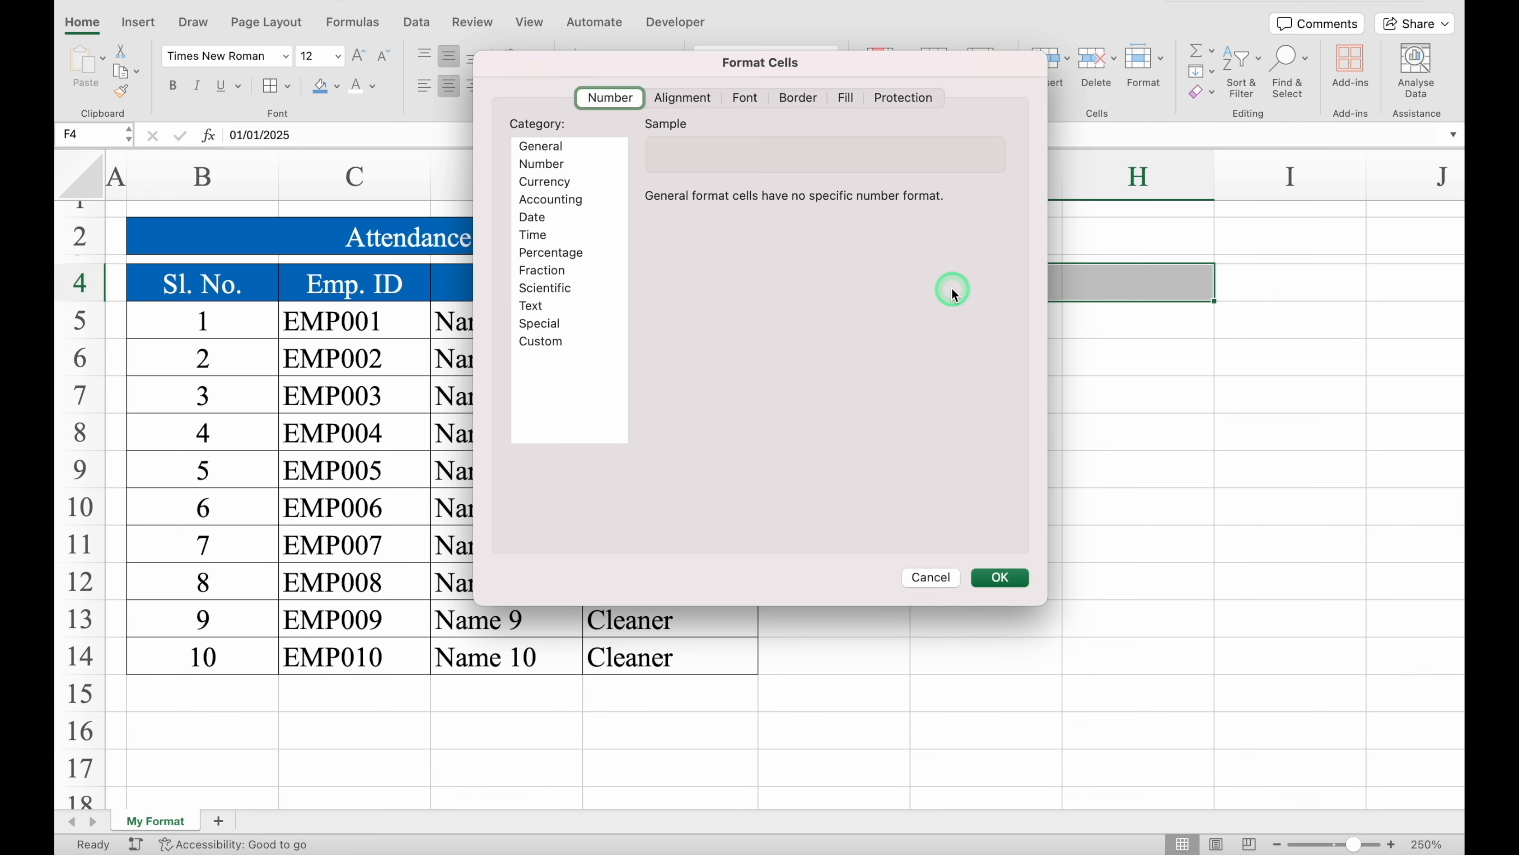
left_click(931, 576)
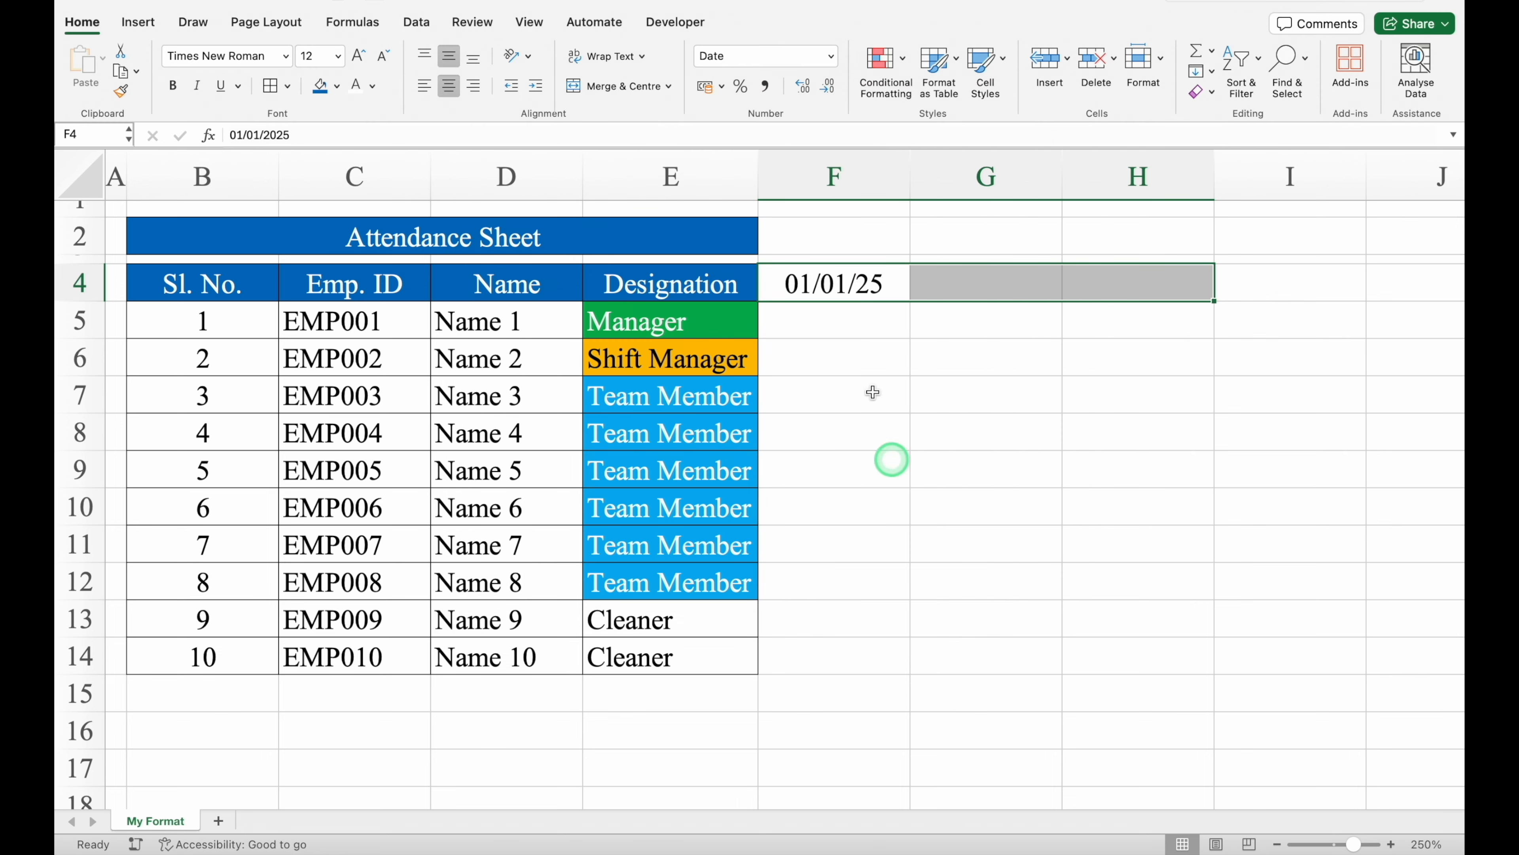
right_click(899, 292)
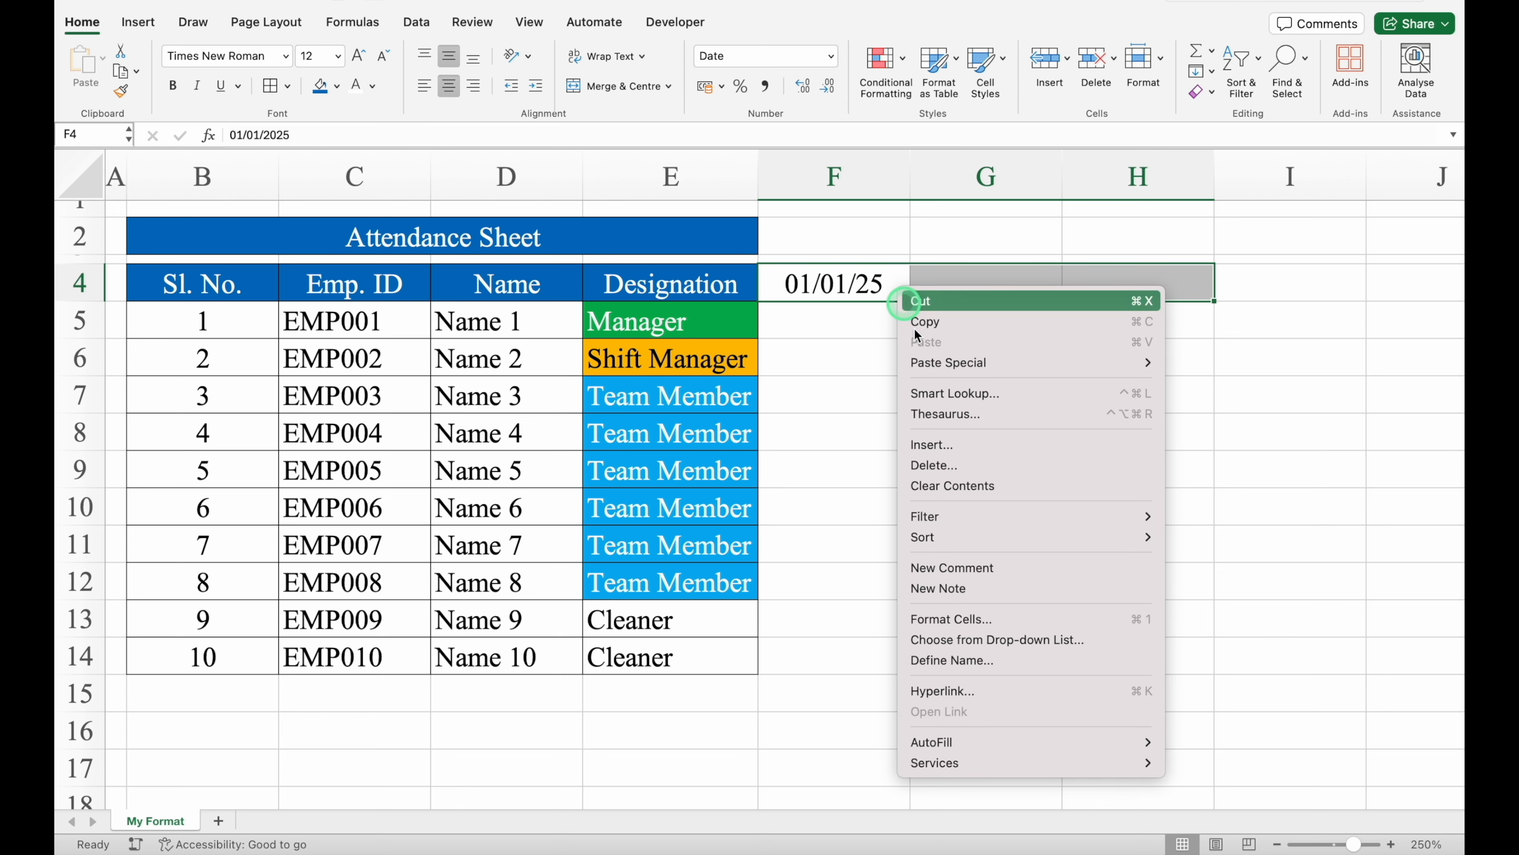
left_click(1046, 619)
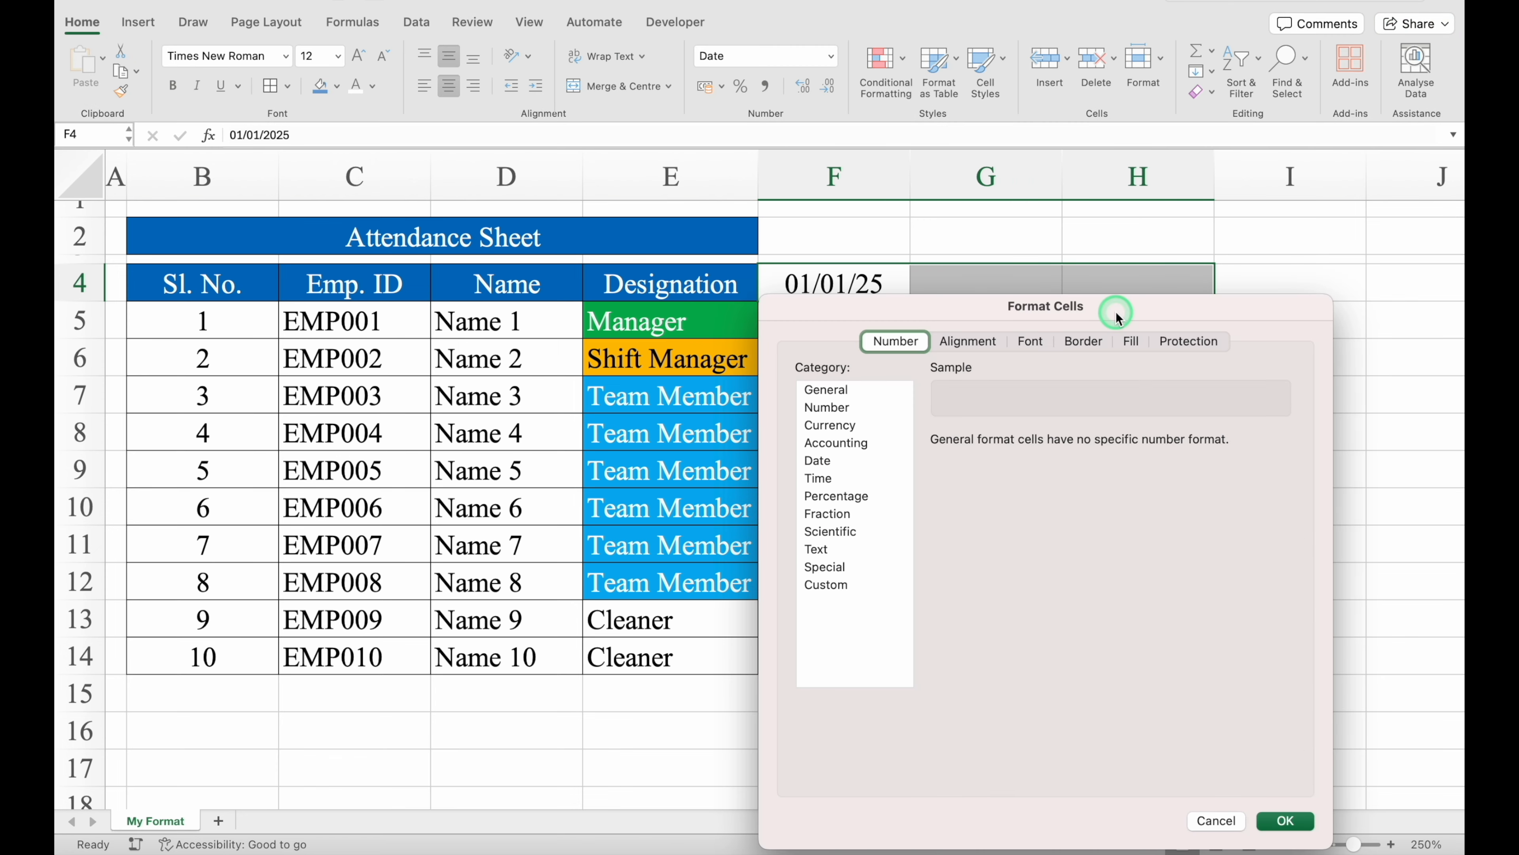
left_click_drag(1118, 317, 495, 162)
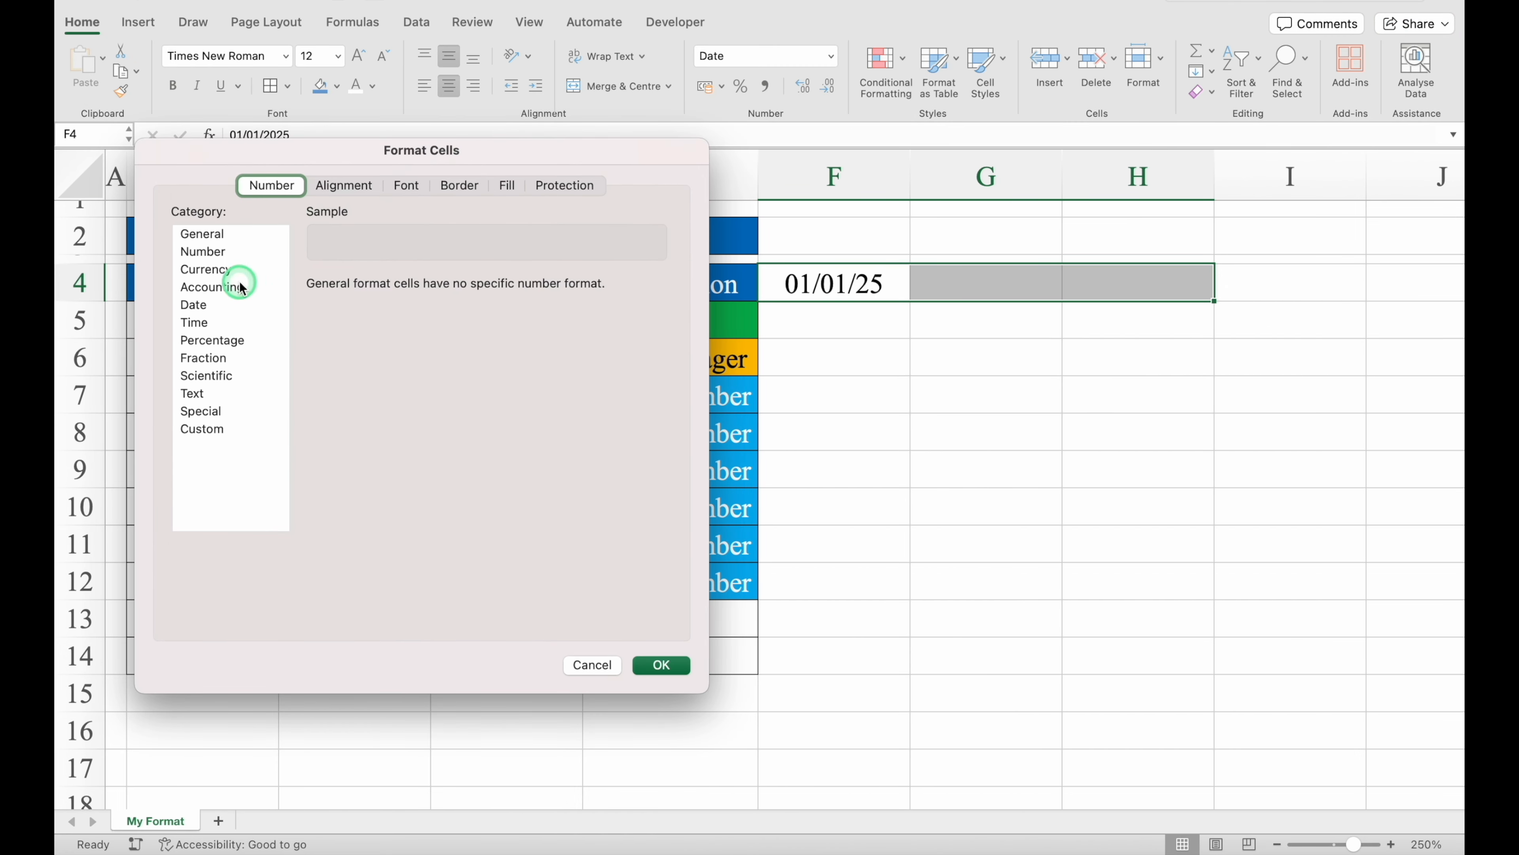
left_click(210, 305)
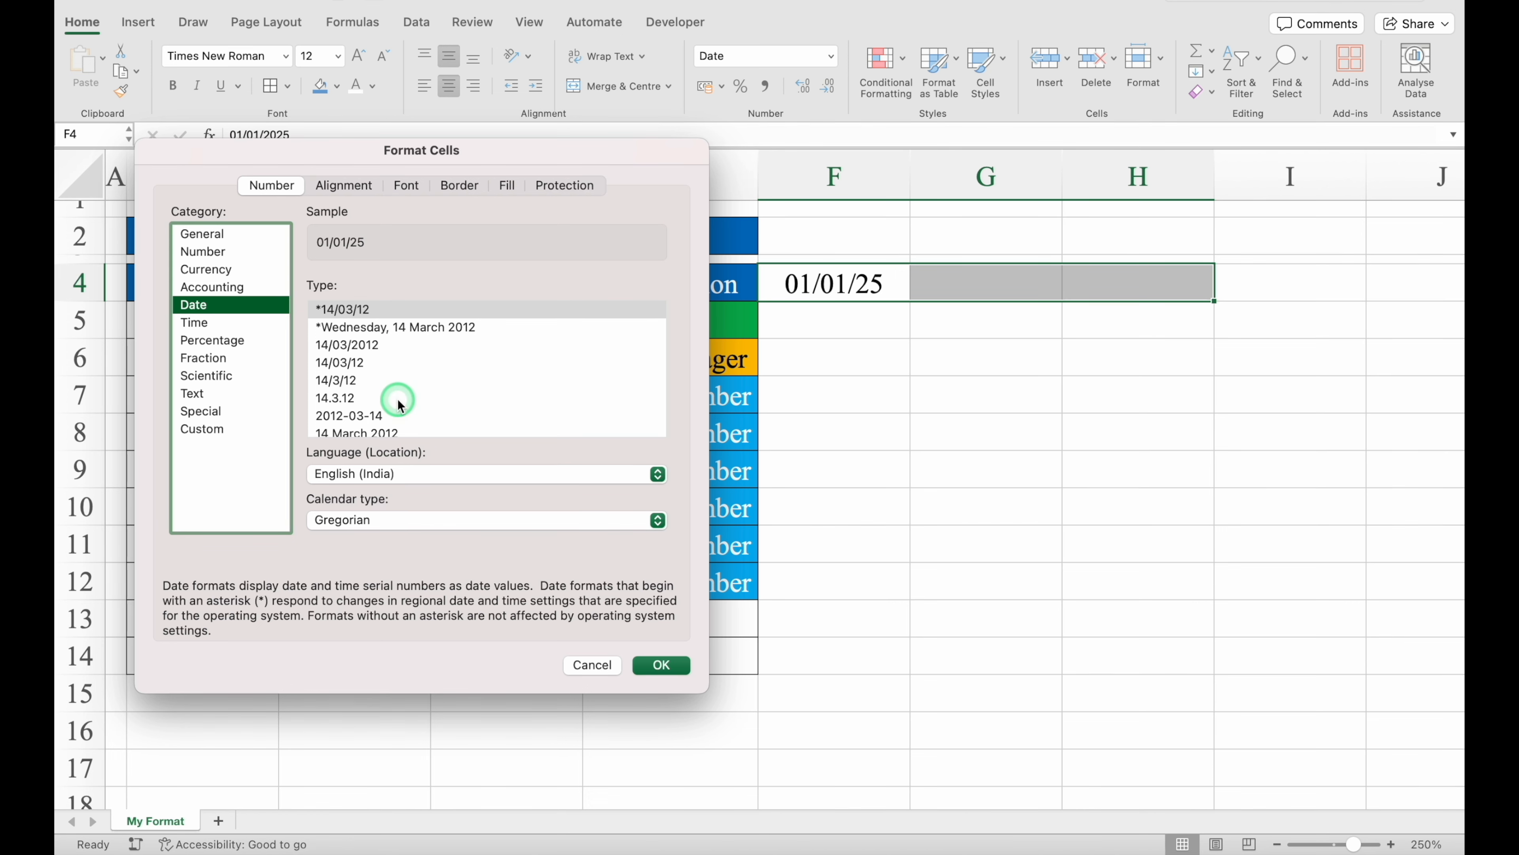
left_click(417, 475)
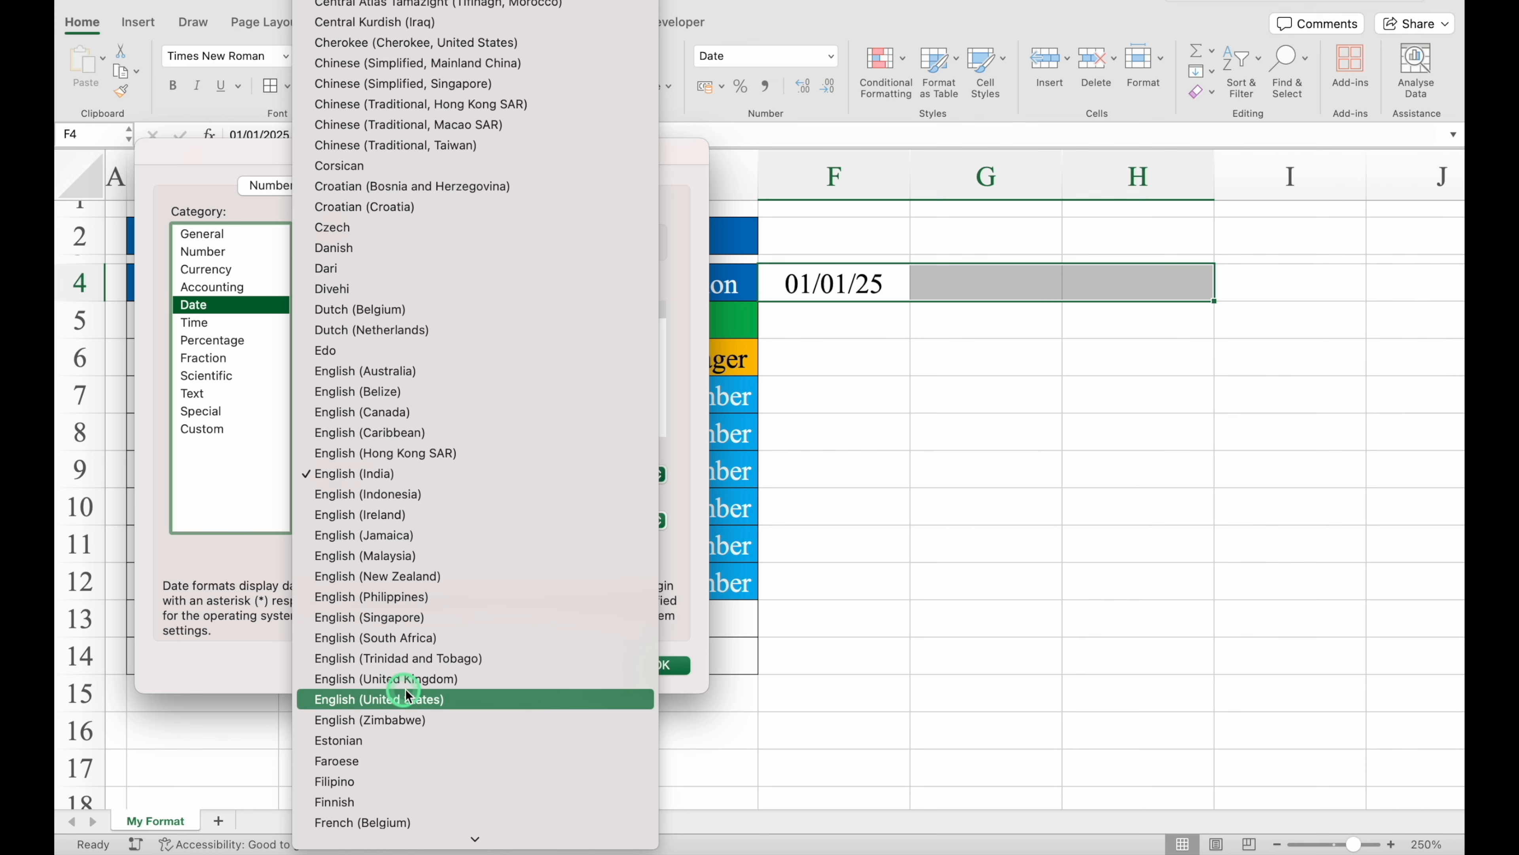
left_click(481, 699)
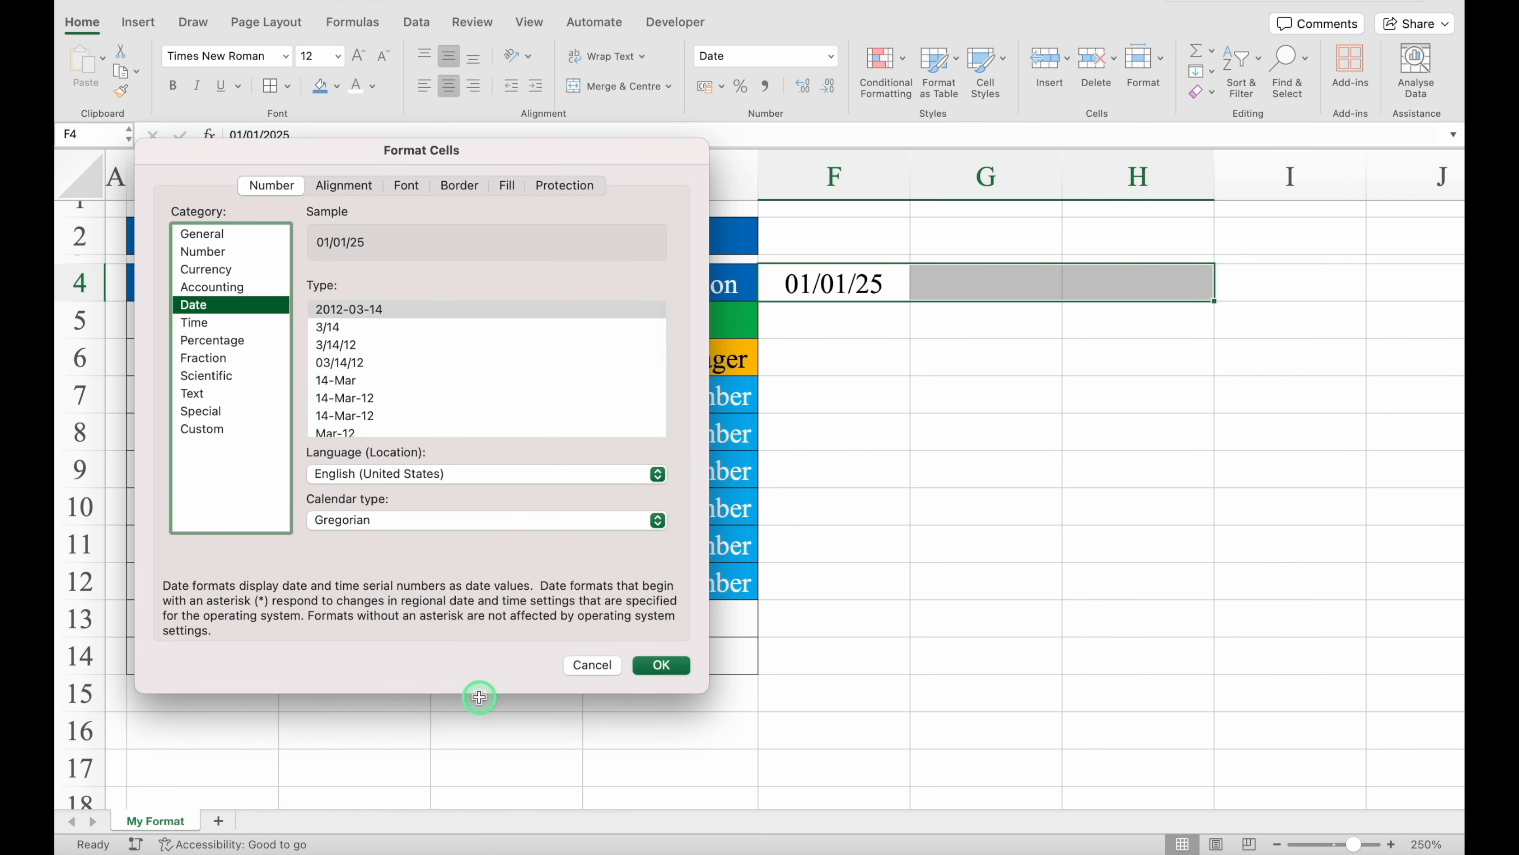
left_click(371, 400)
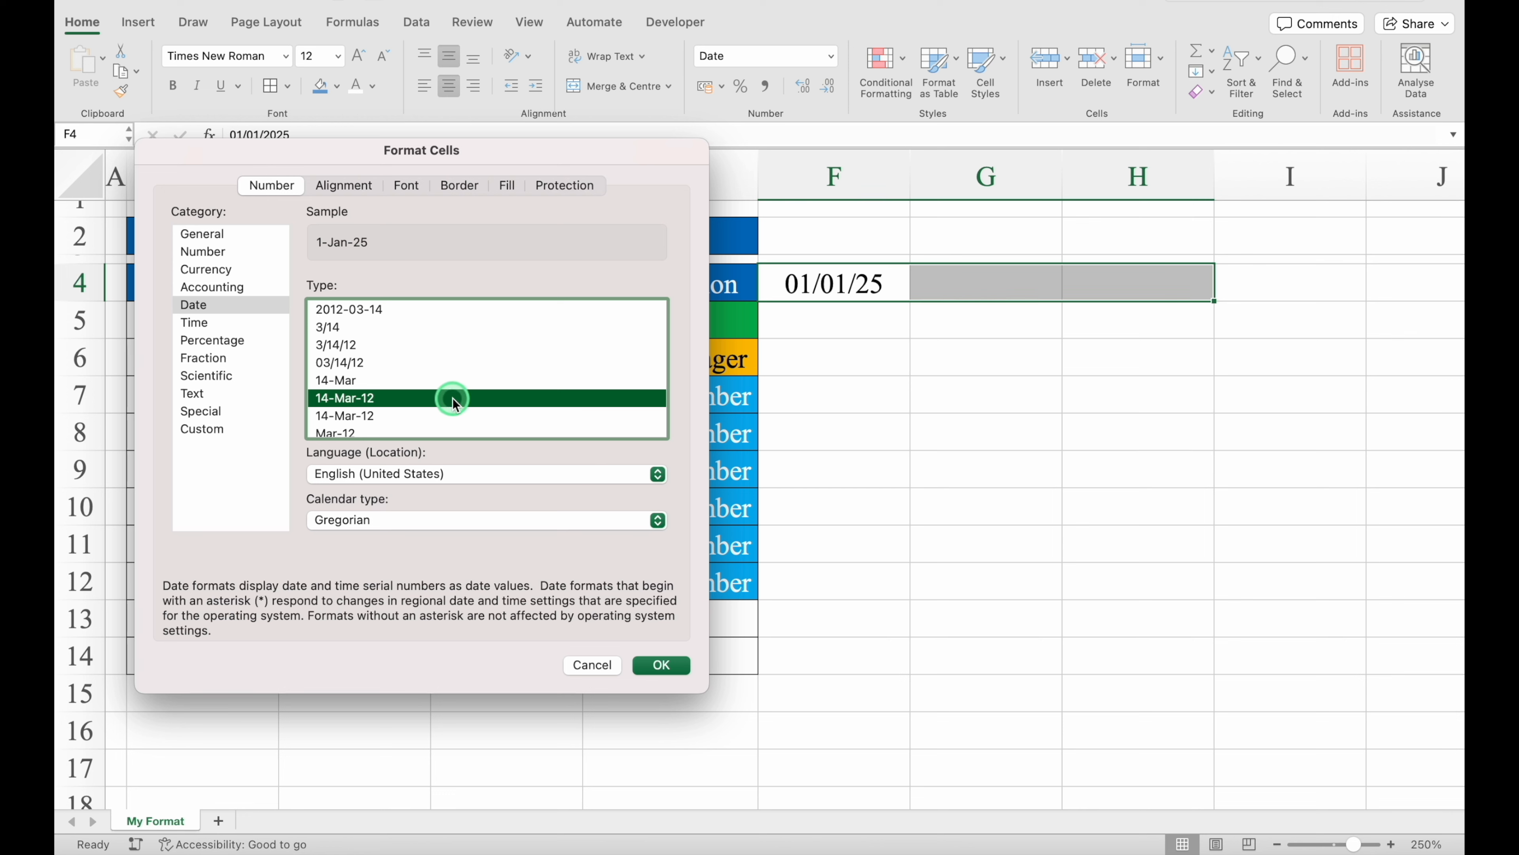
left_click(639, 666)
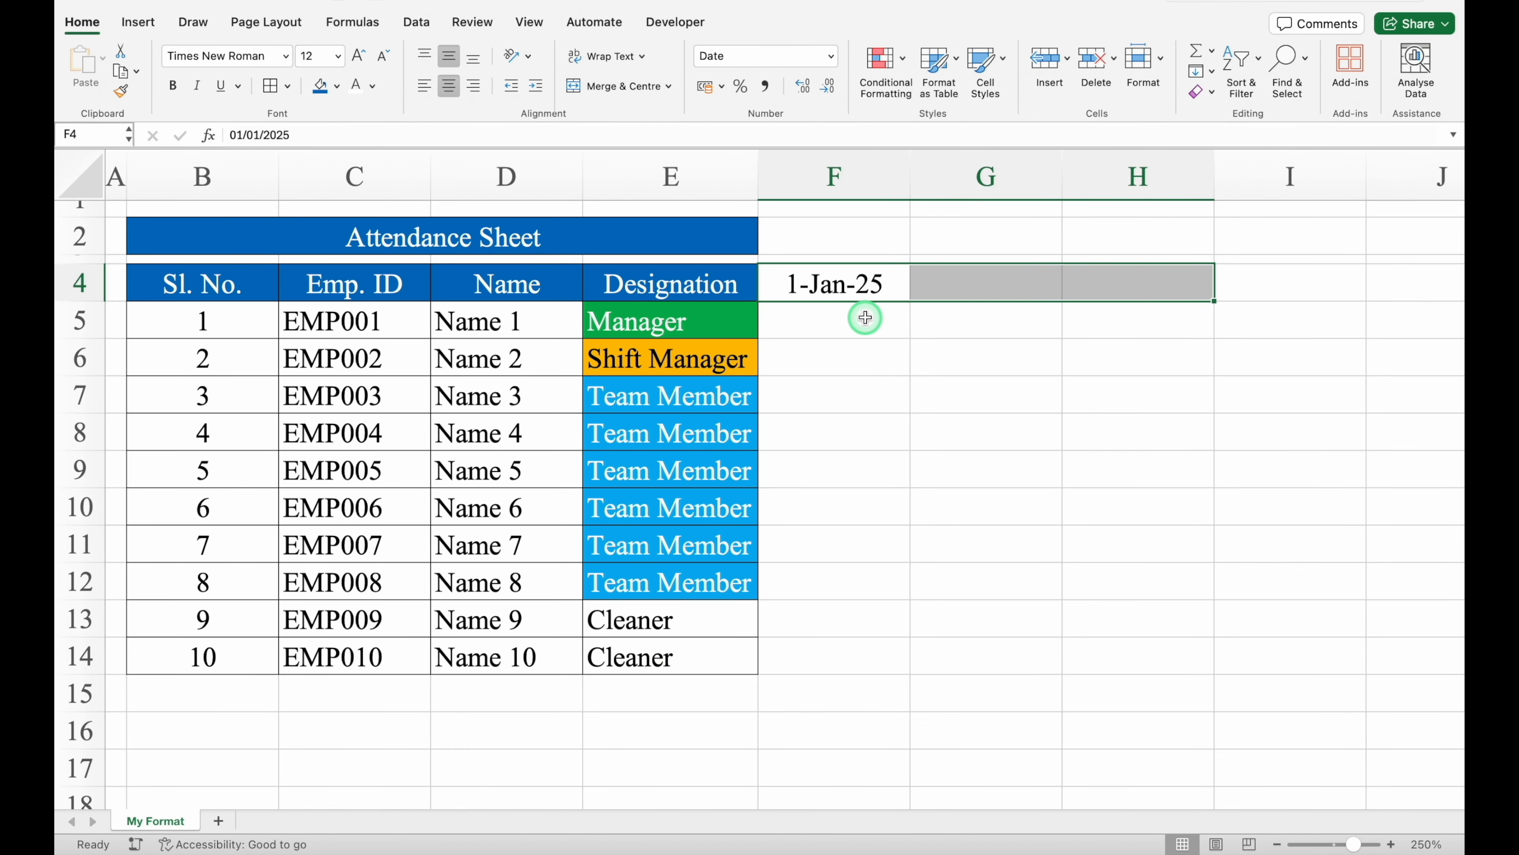
Step: Extend the date series from F4 through I4 and auto-fit the widths of columns F to I
left_click(838, 322)
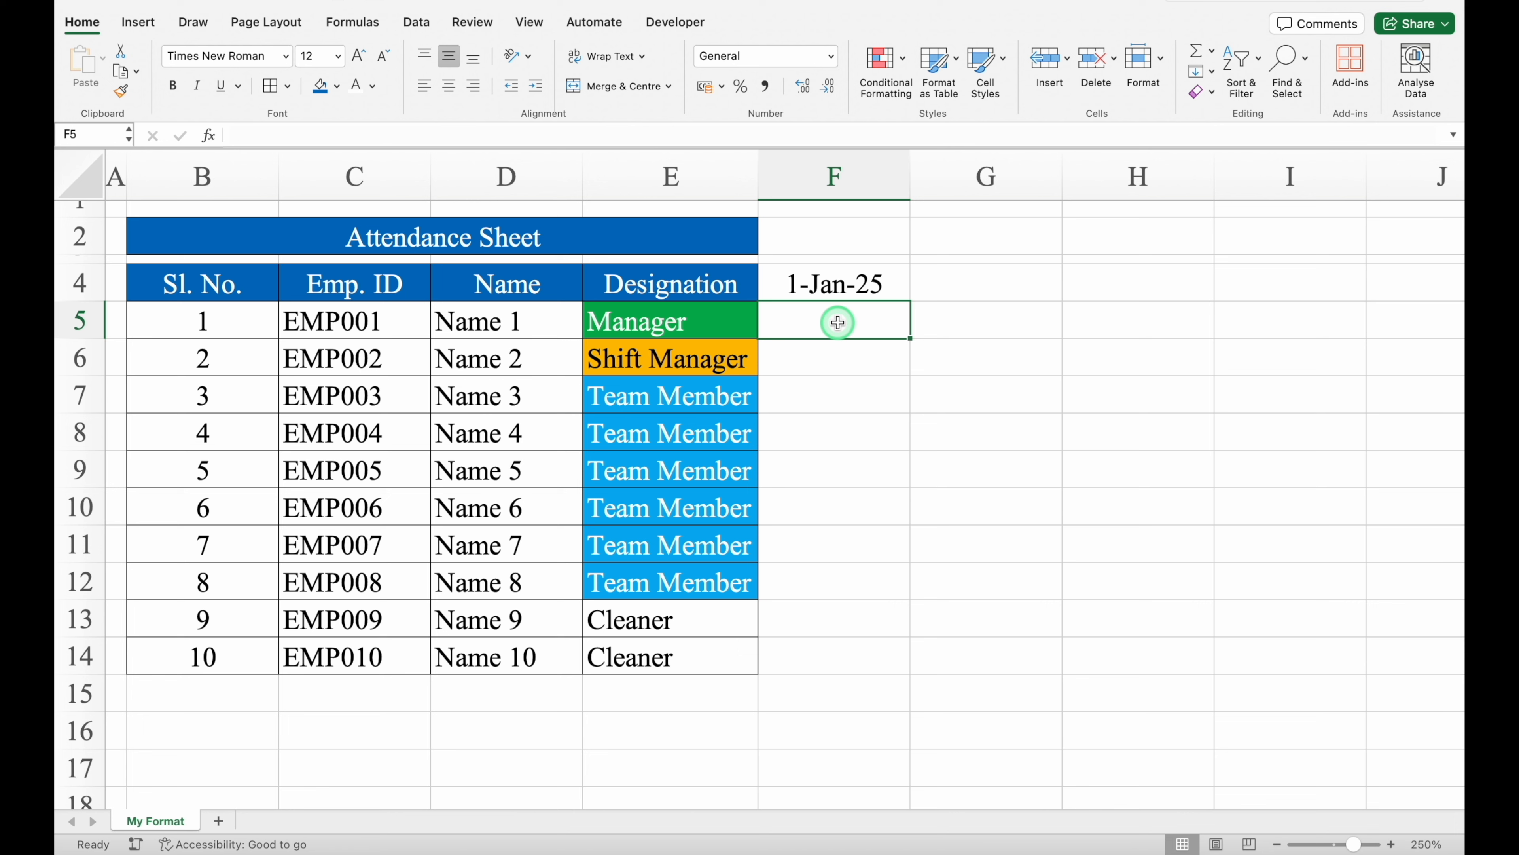
key("Up")
left_click_drag(909, 300, 1280, 310)
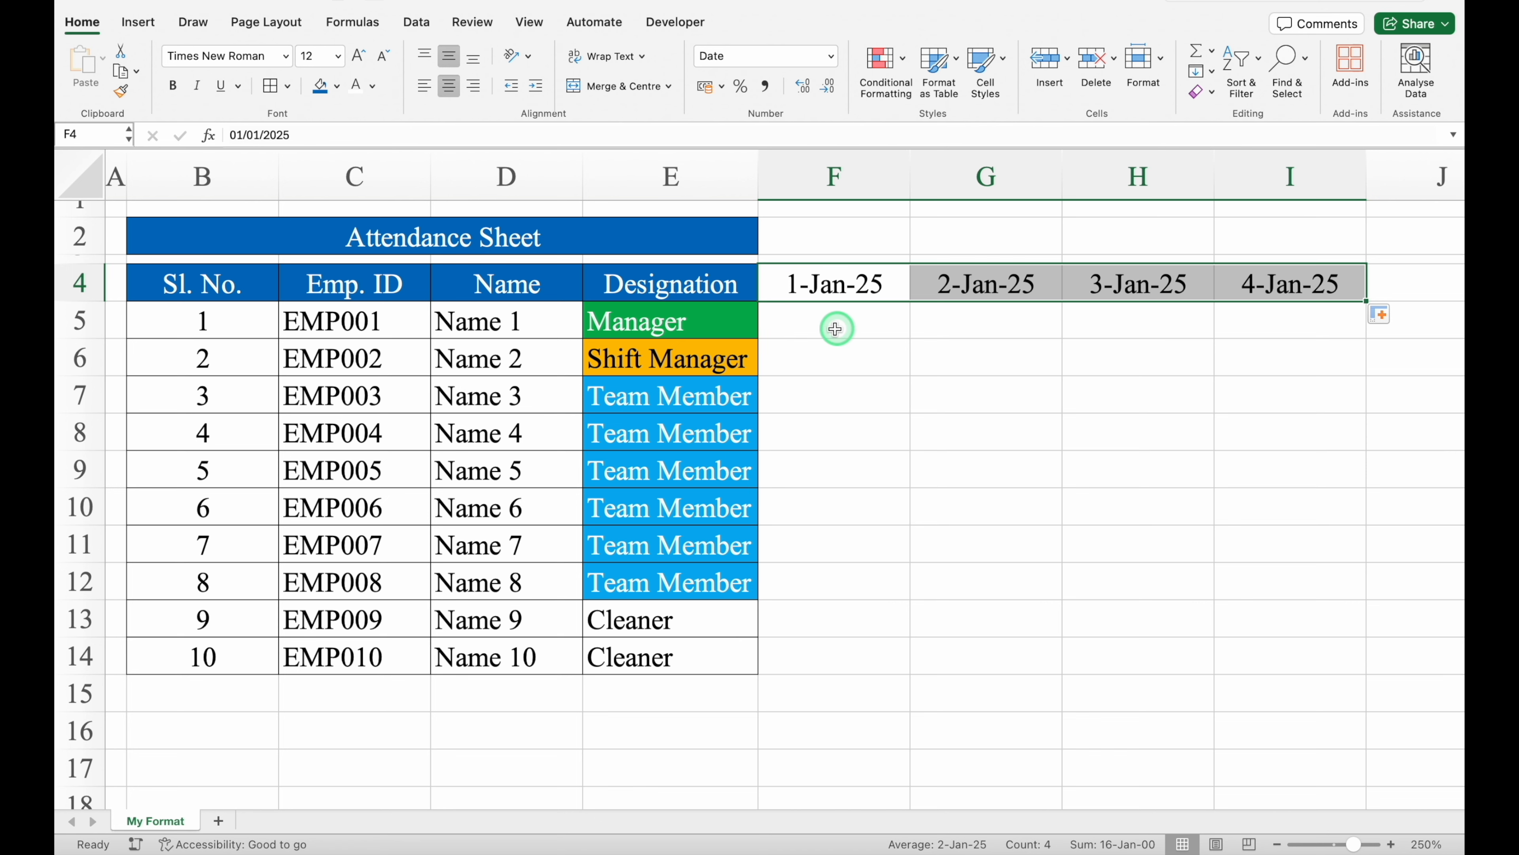
left_click_drag(838, 177, 1324, 194)
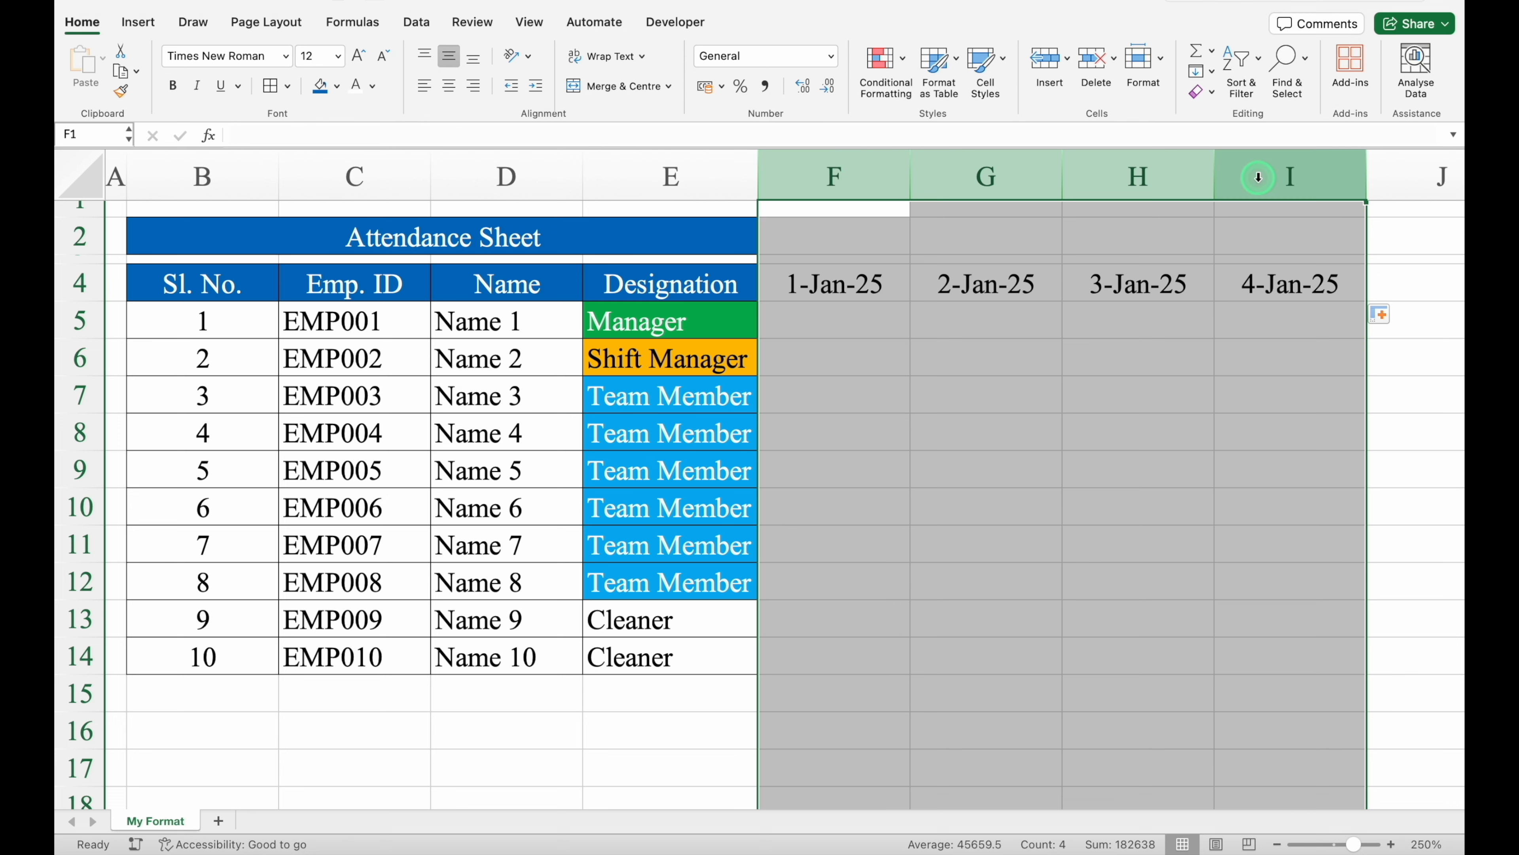
double_click(1062, 167)
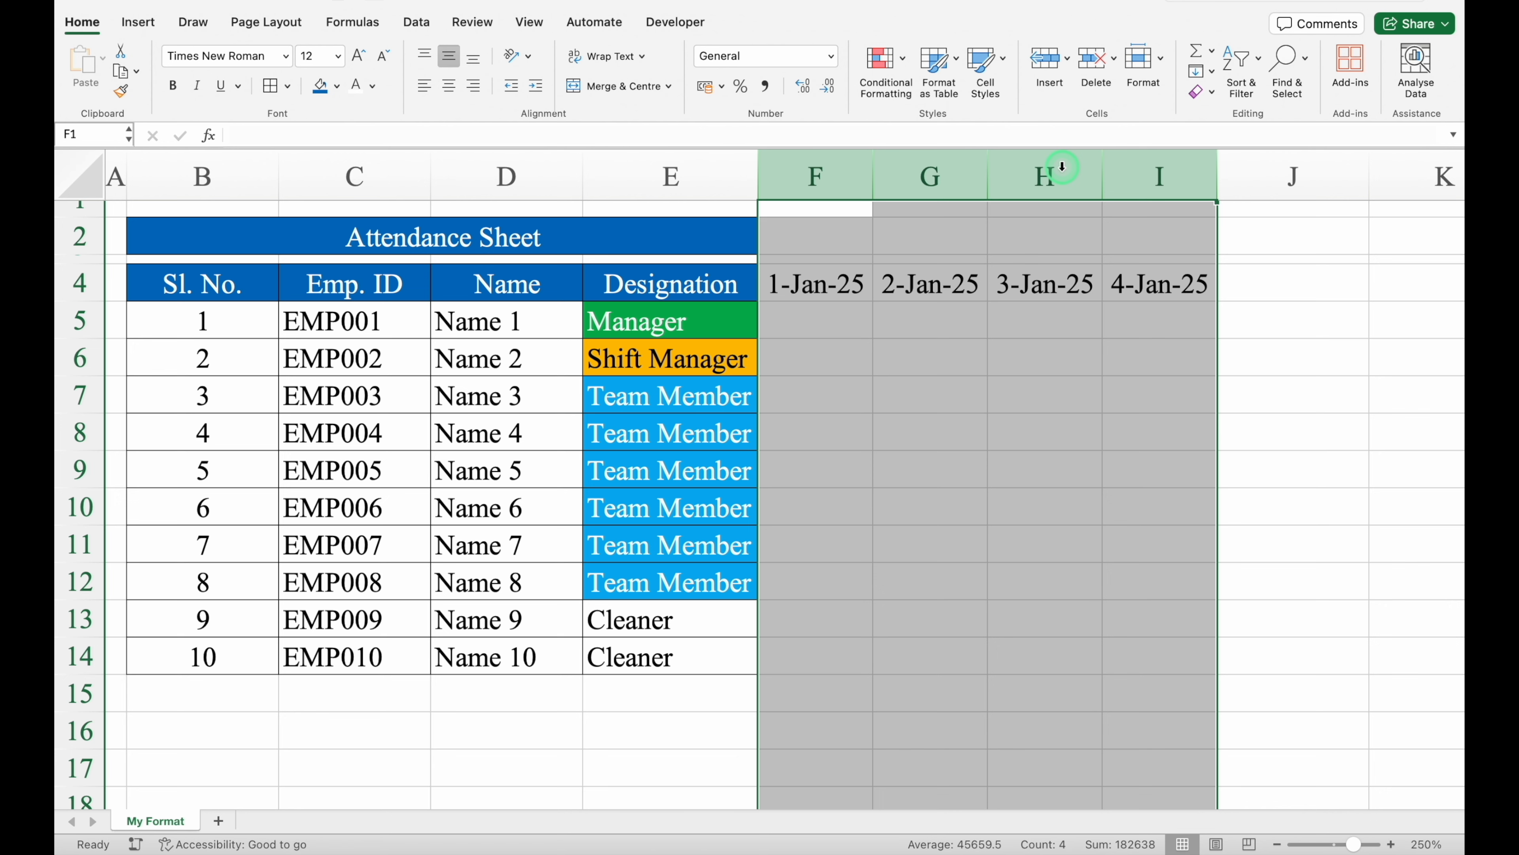
Step: Enter the formula =TEXT(F4,"DDD") in cell F5 to give the weekday of the date above
left_click(830, 327)
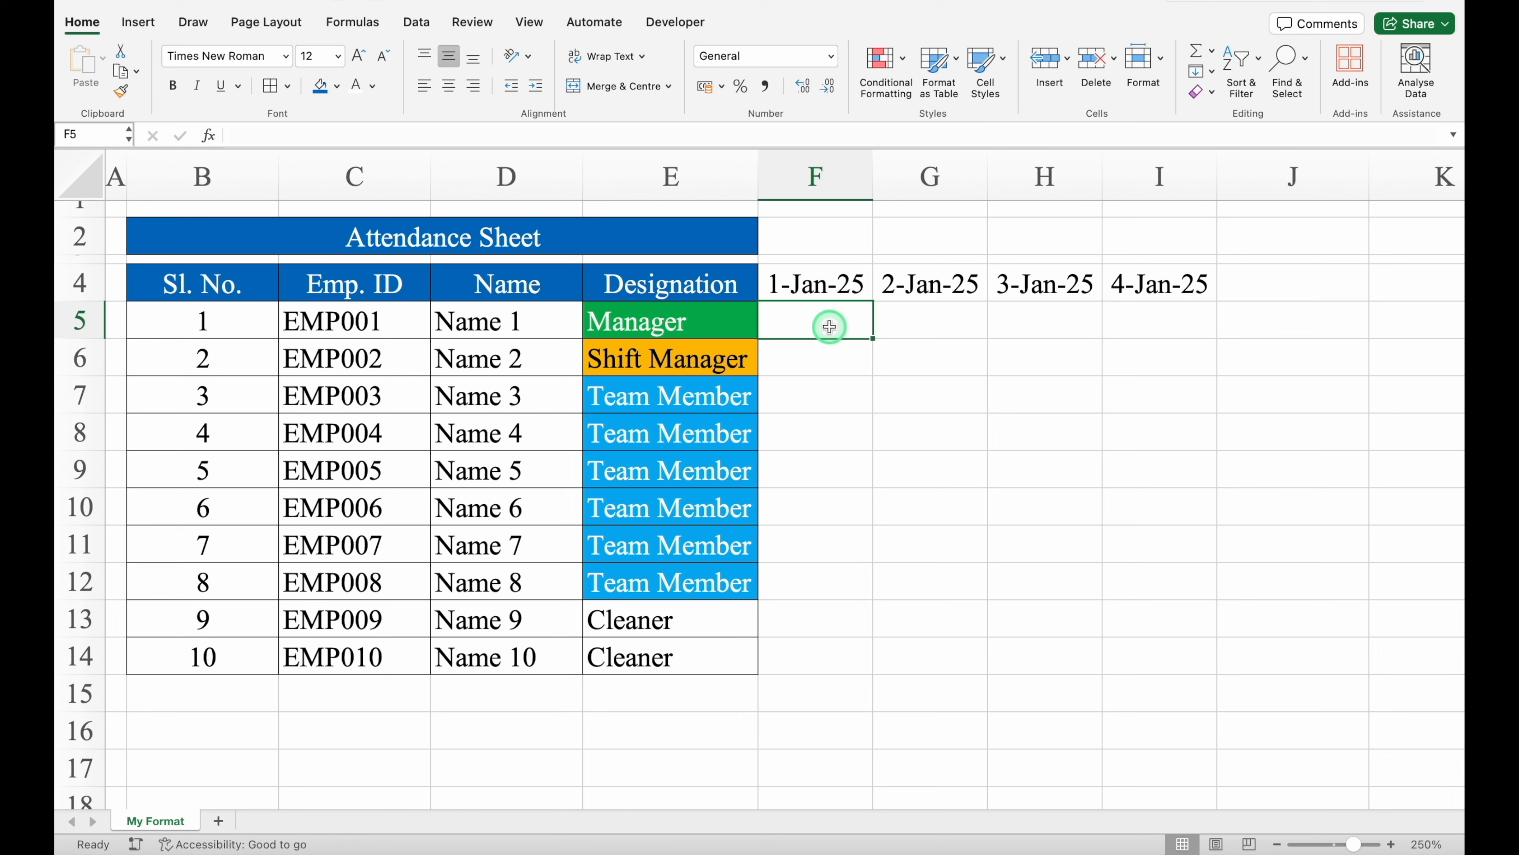
type("=text")
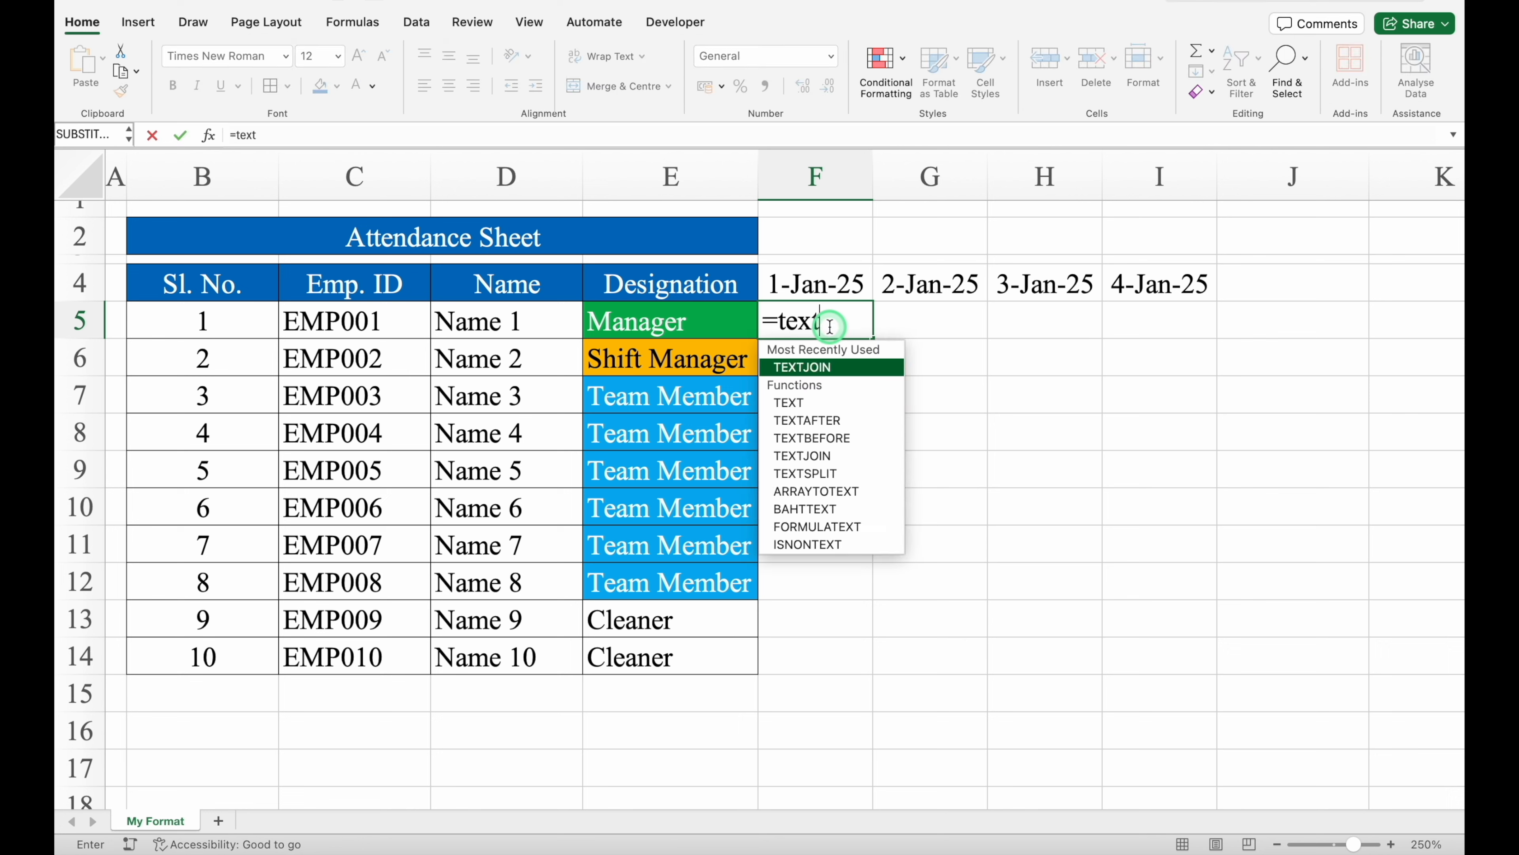
double_click(801, 403)
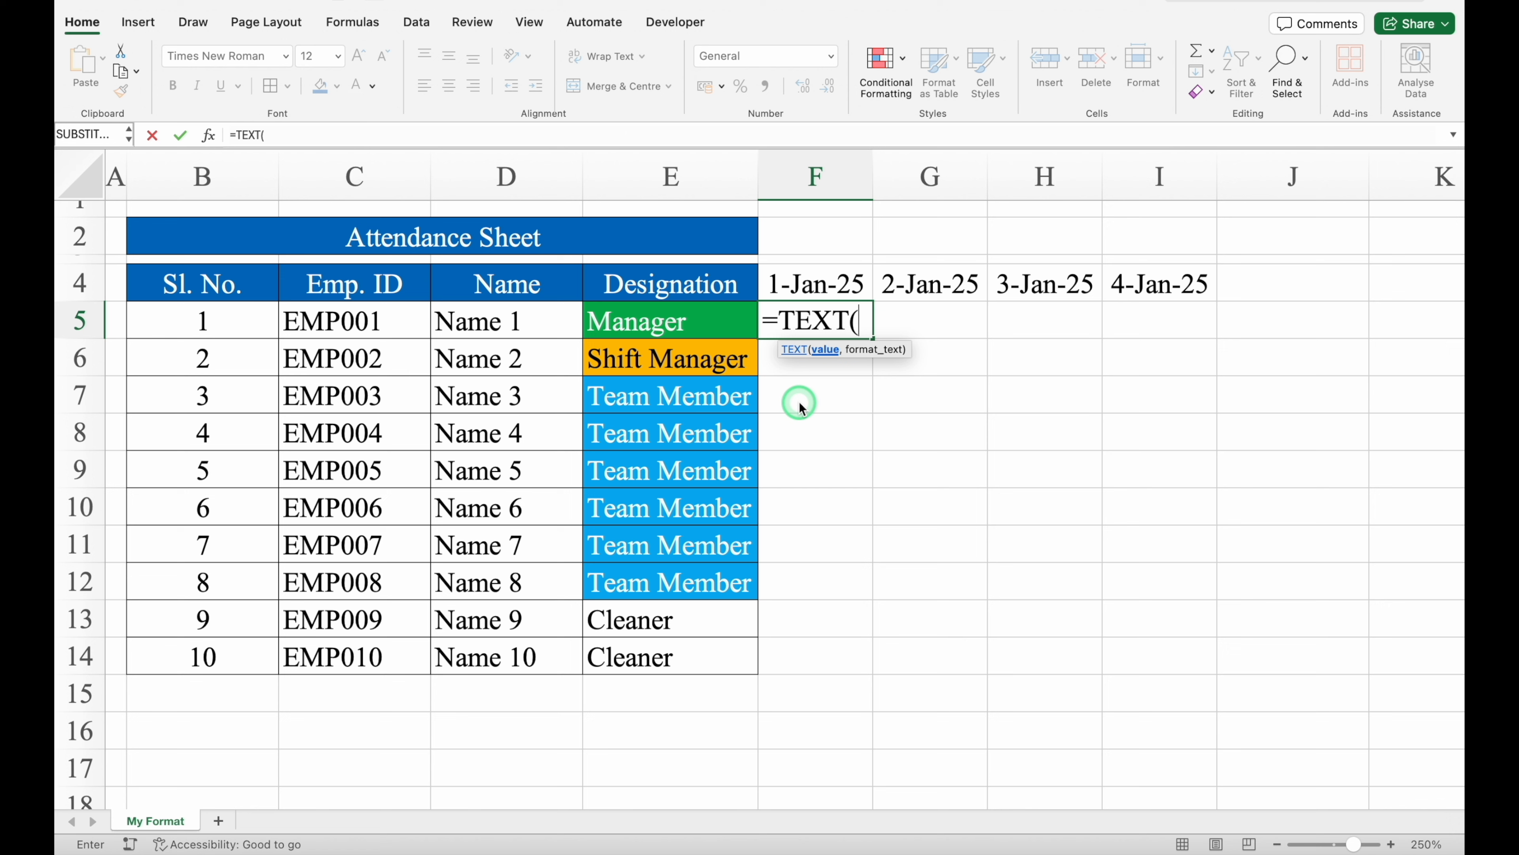
left_click(840, 286)
type(",")
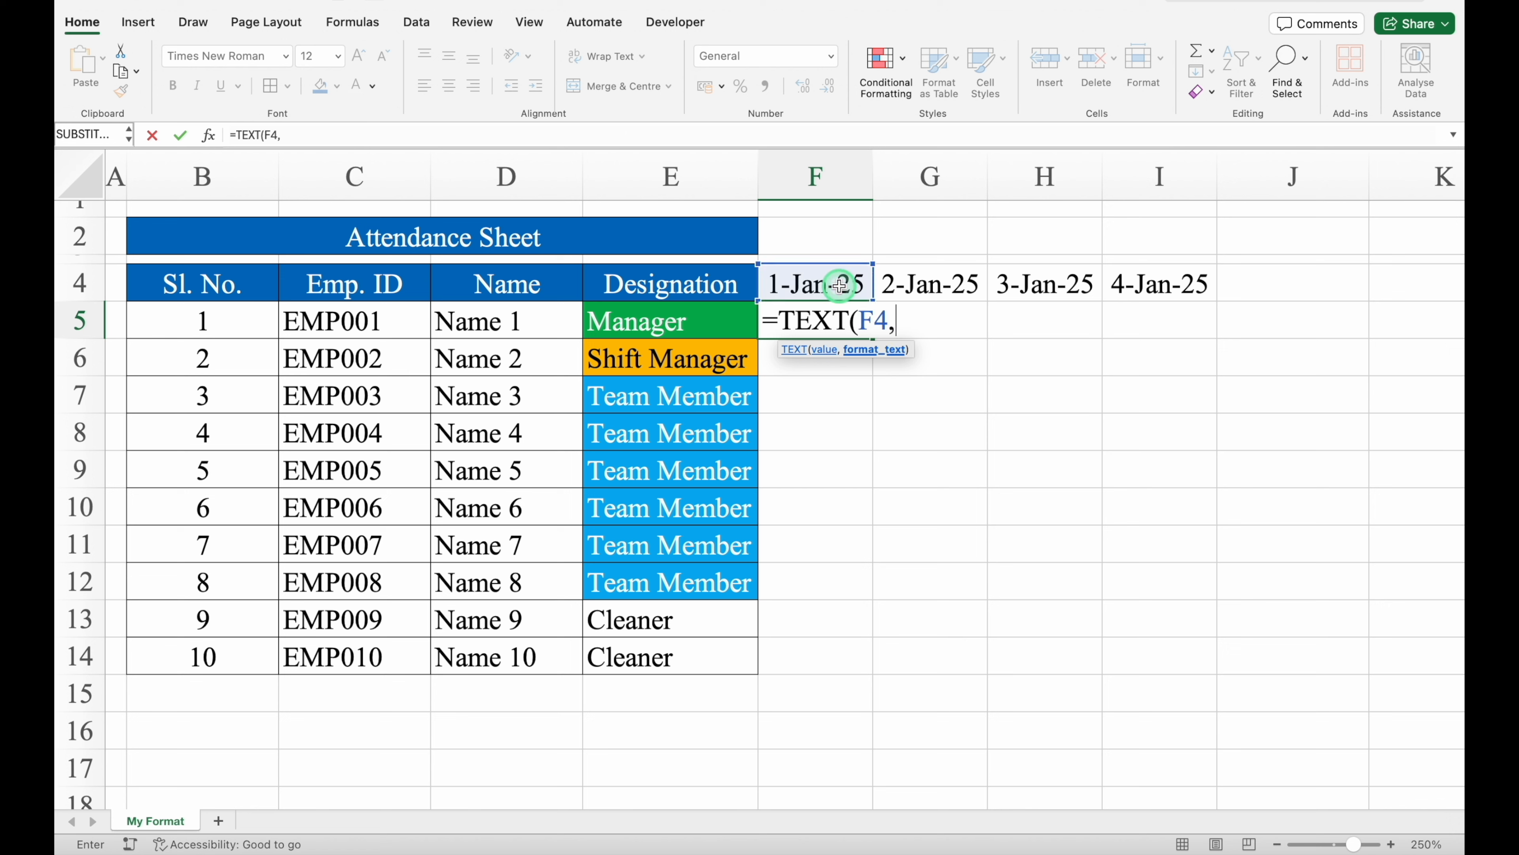
type("\"DDD")
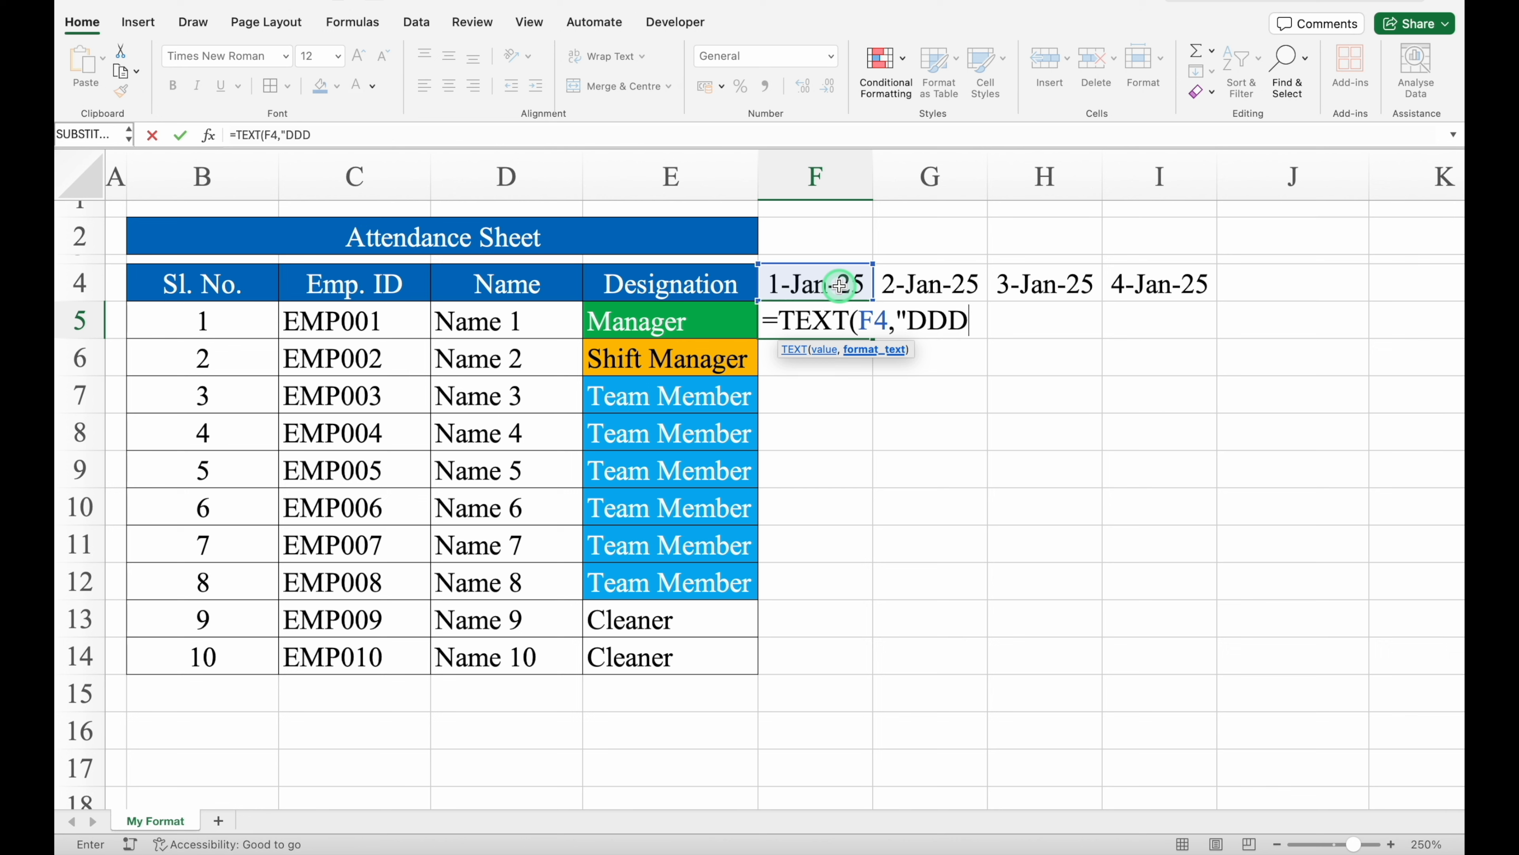
type("\")")
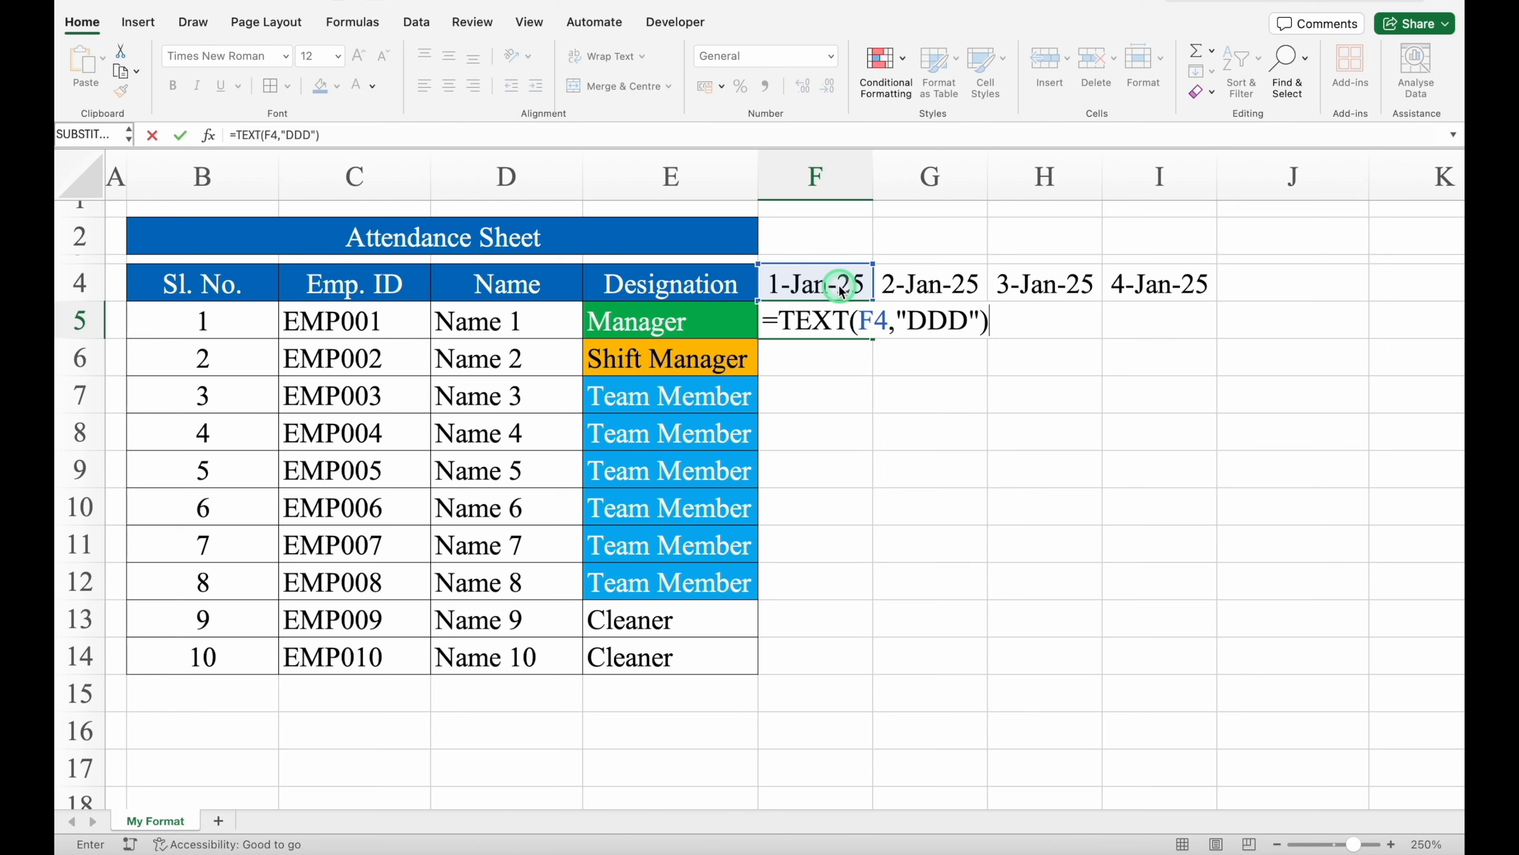
key("Return")
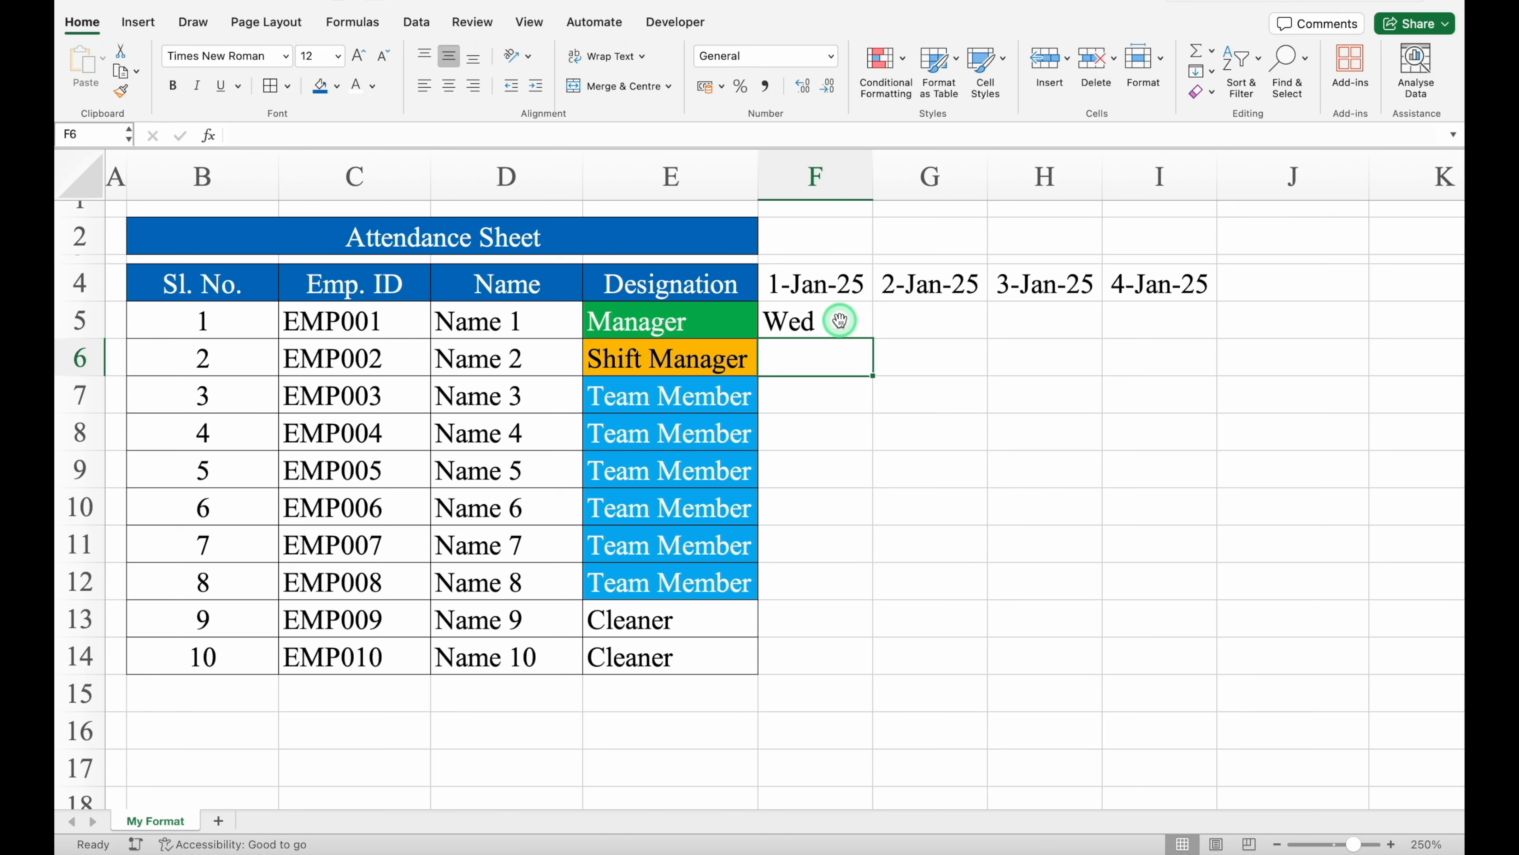
Step: Centre the weekday in F5 and fill its formula across to I5
left_click(838, 321)
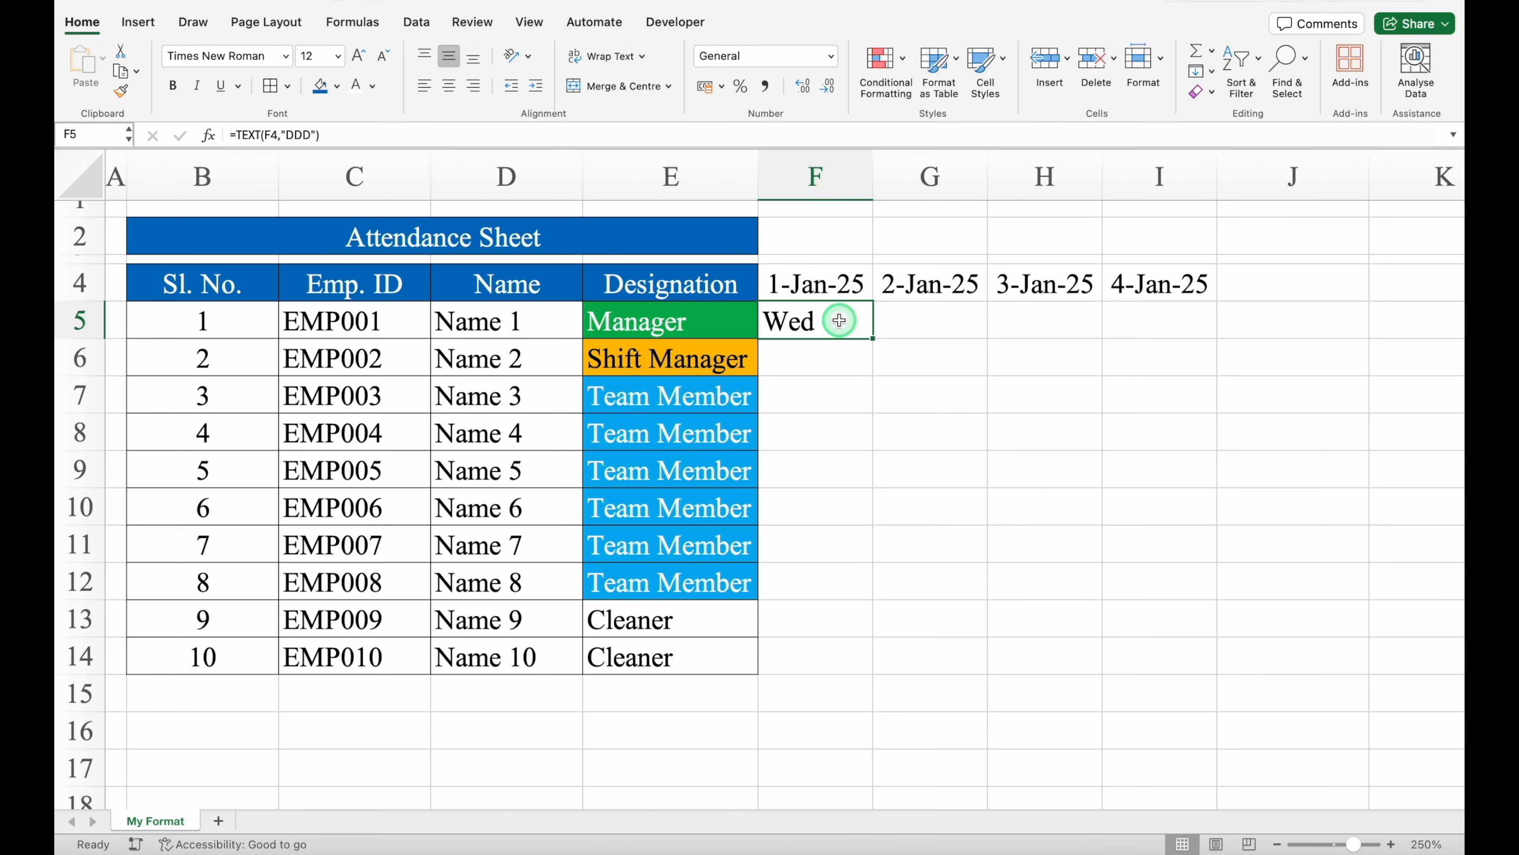
left_click(449, 86)
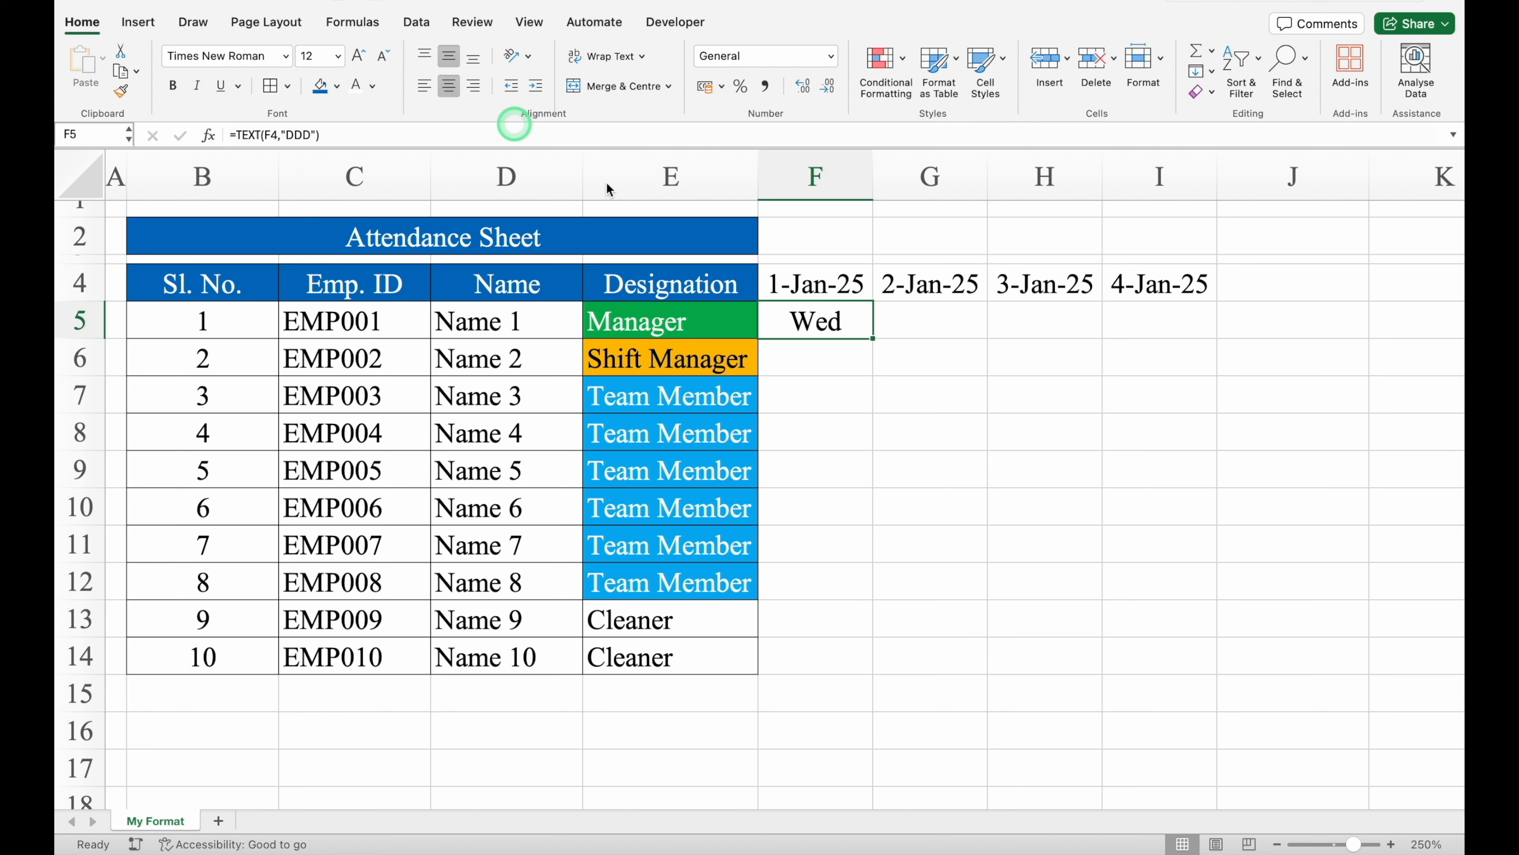
left_click_drag(873, 338, 1180, 344)
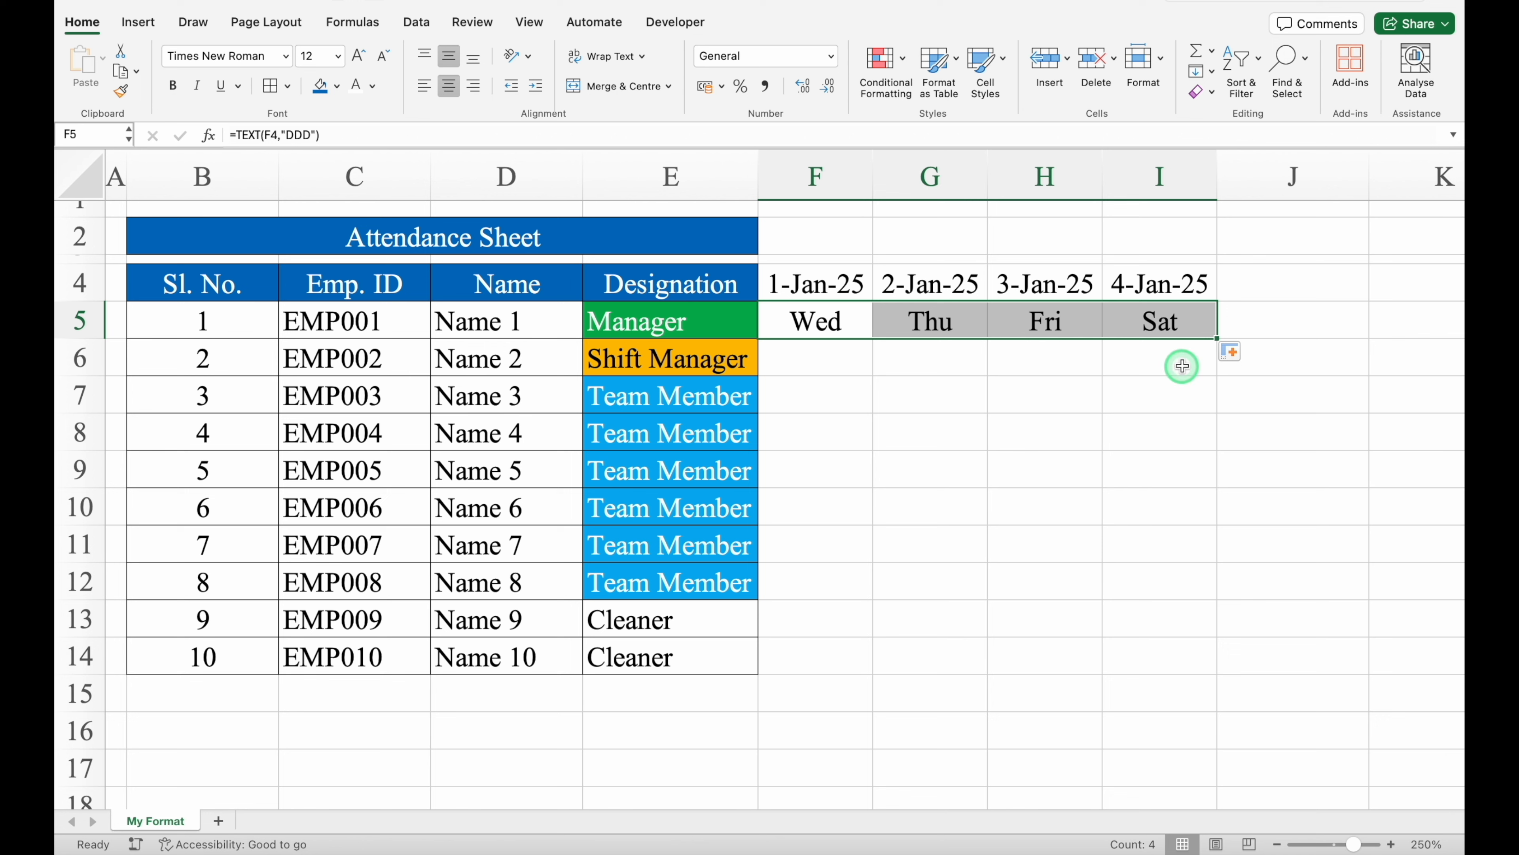
Step: Extend the date and weekday in I4:I5 by one column into J4:J5
left_click(1162, 321)
mouse_move(1196, 282)
left_mouse_down()
mouse_move(1200, 306)
mouse_move(1264, 340)
mouse_move(1315, 343)
left_mouse_up()
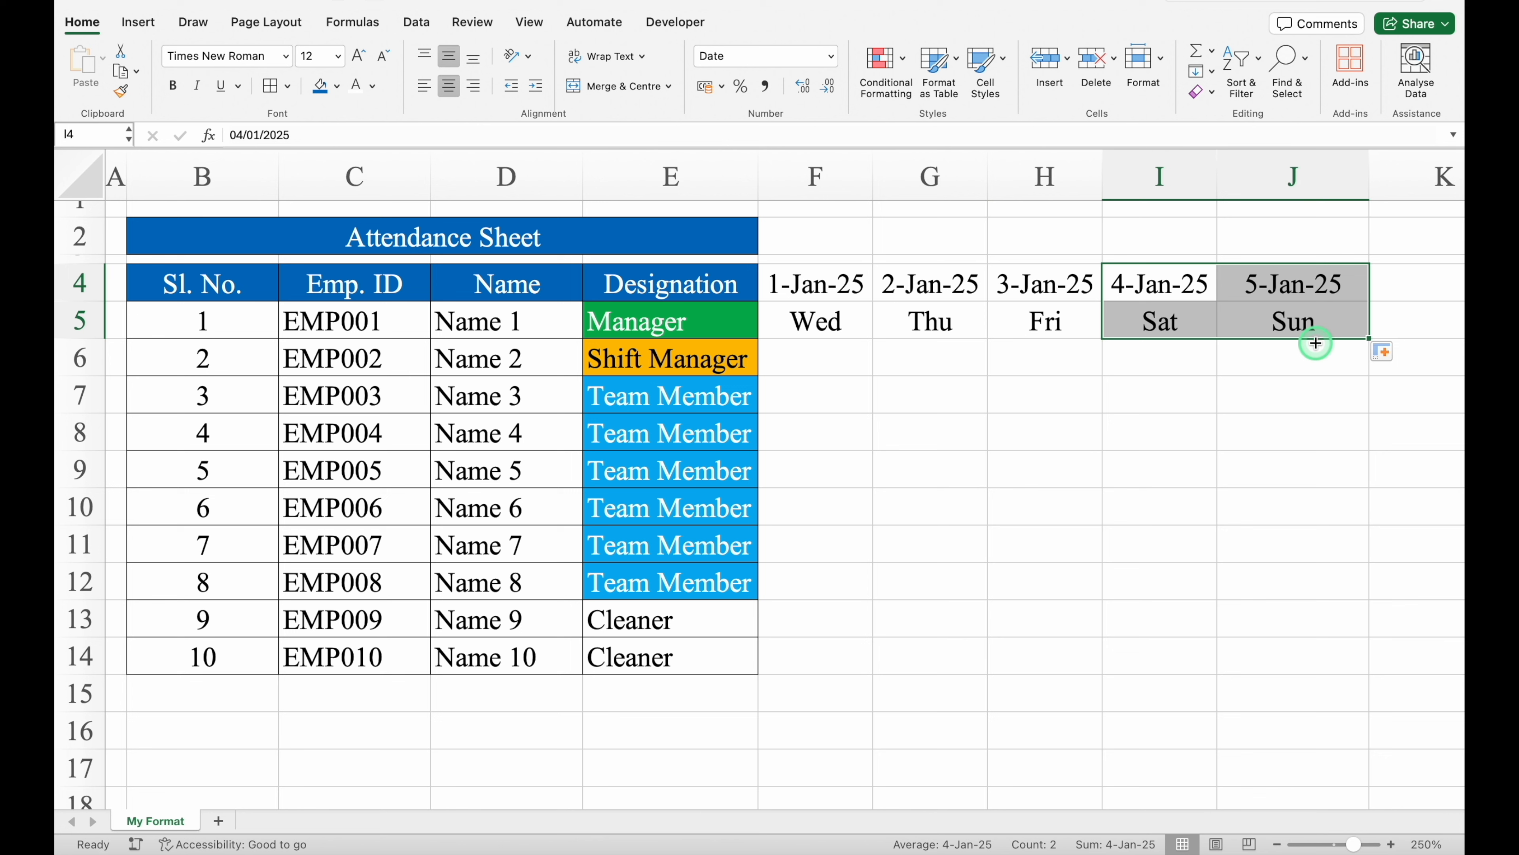
left_click(1280, 321)
left_click(1155, 321)
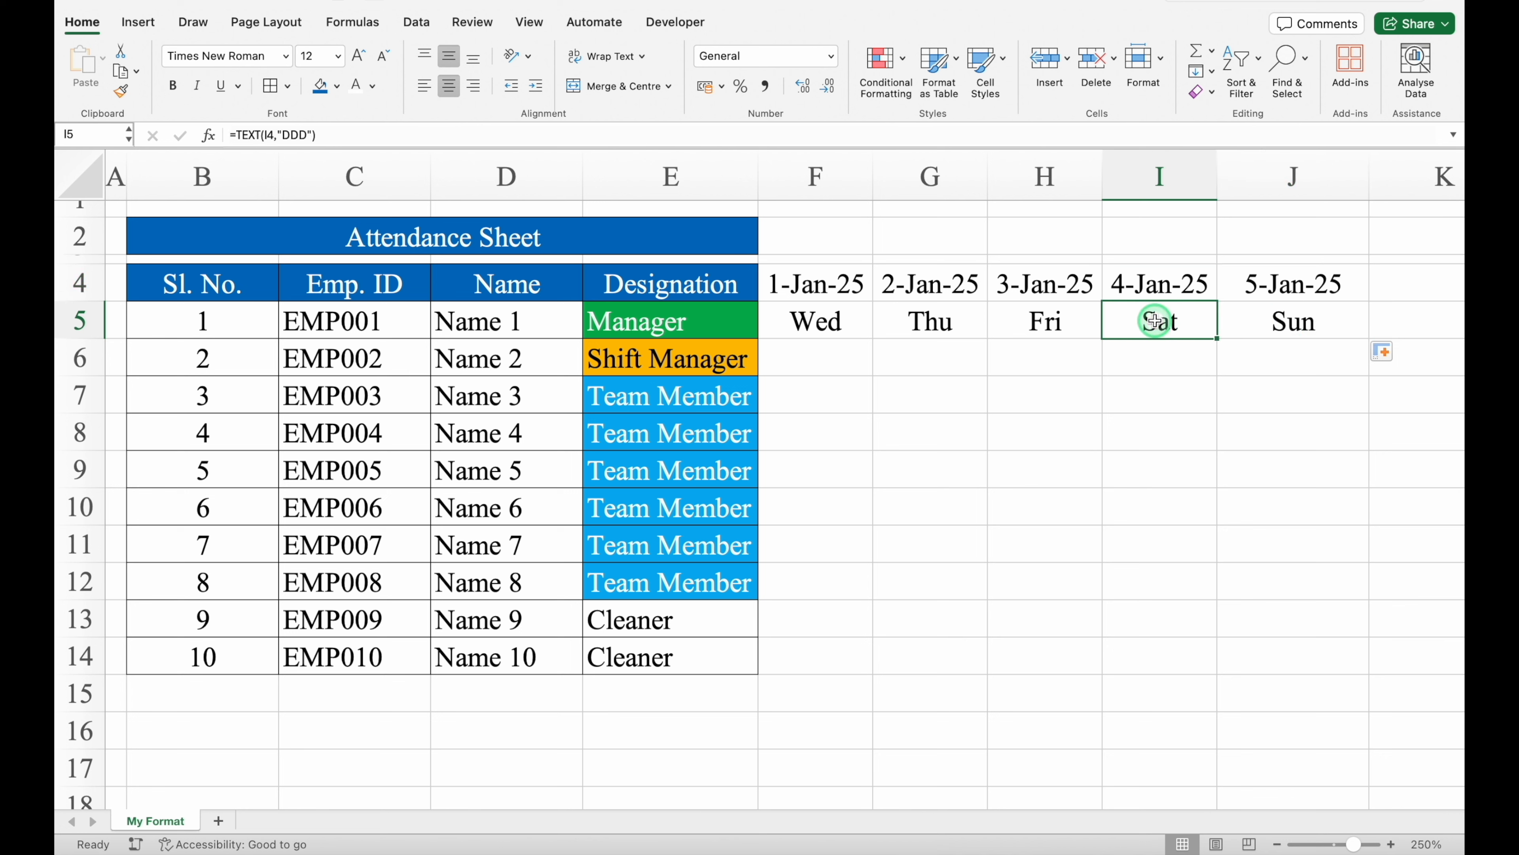
left_click(1321, 314)
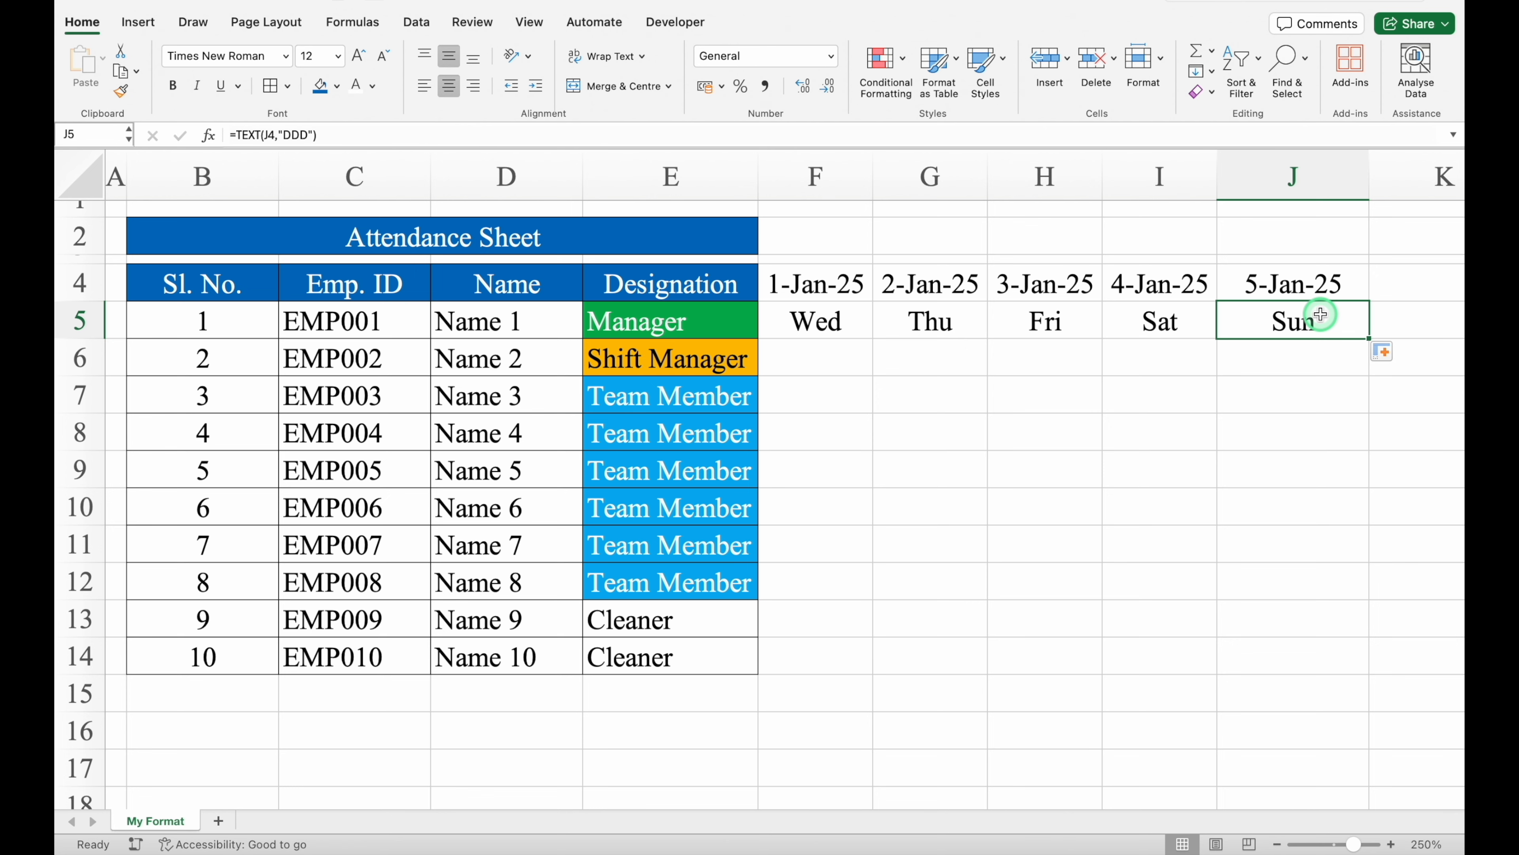
Step: Start a conditional formatting rule on the whole sheet for cells with a value equal to Sun
left_click(78, 172)
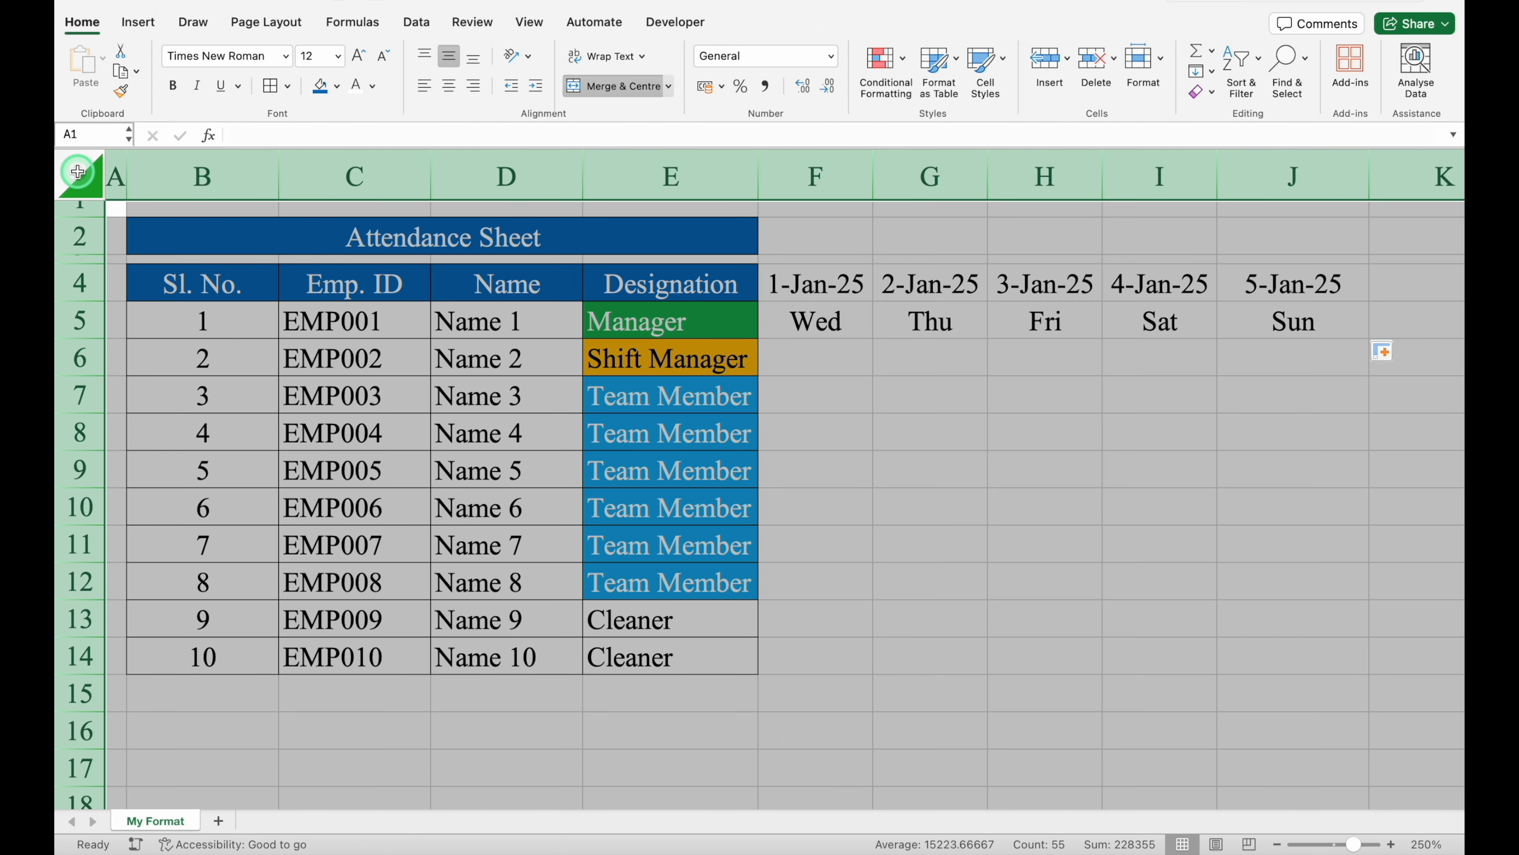
left_click(903, 59)
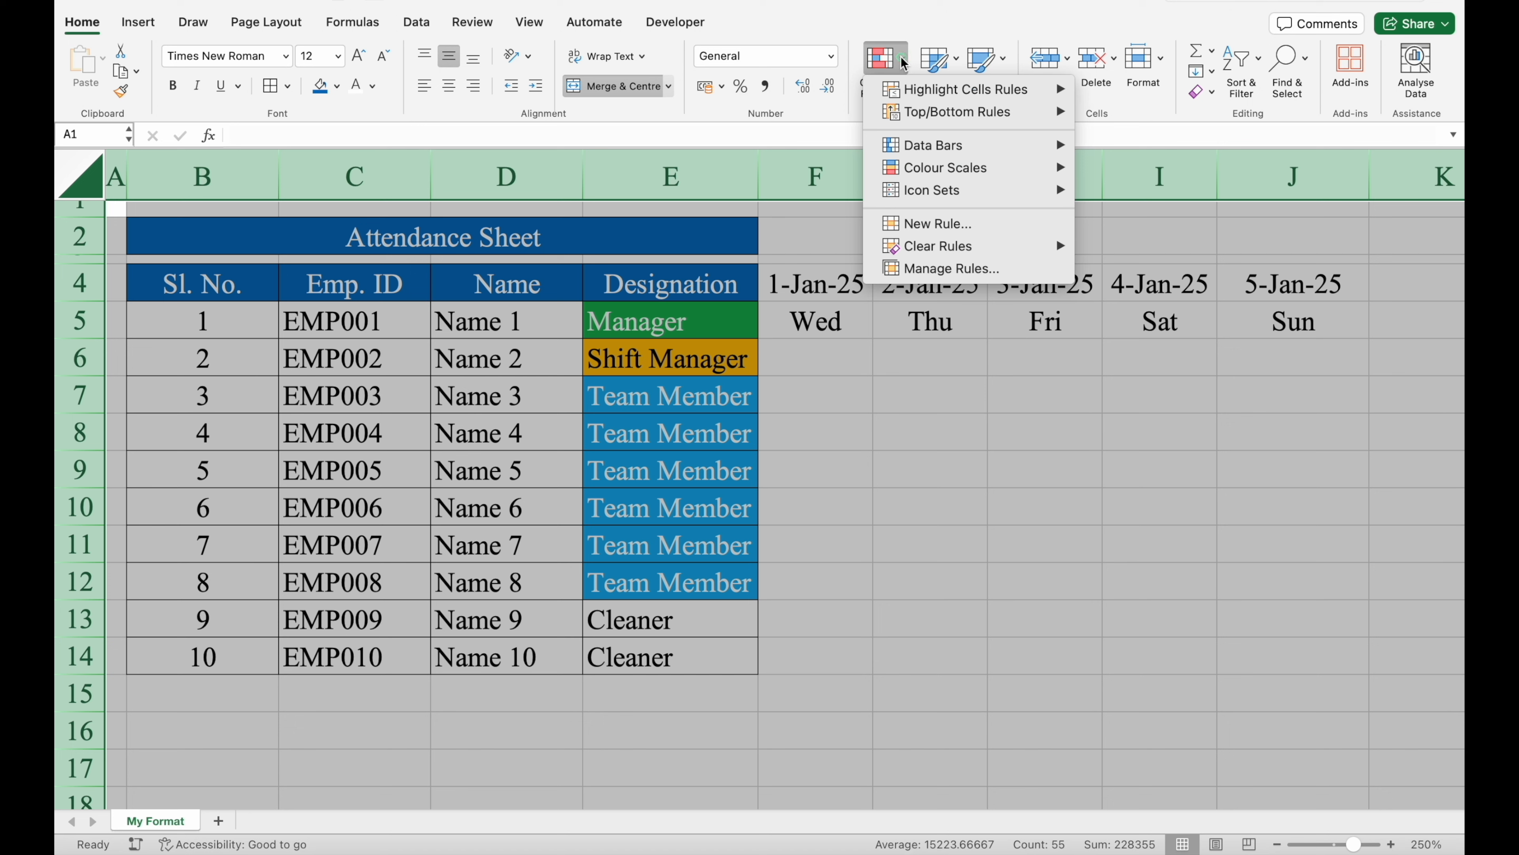
mouse_move(998, 94)
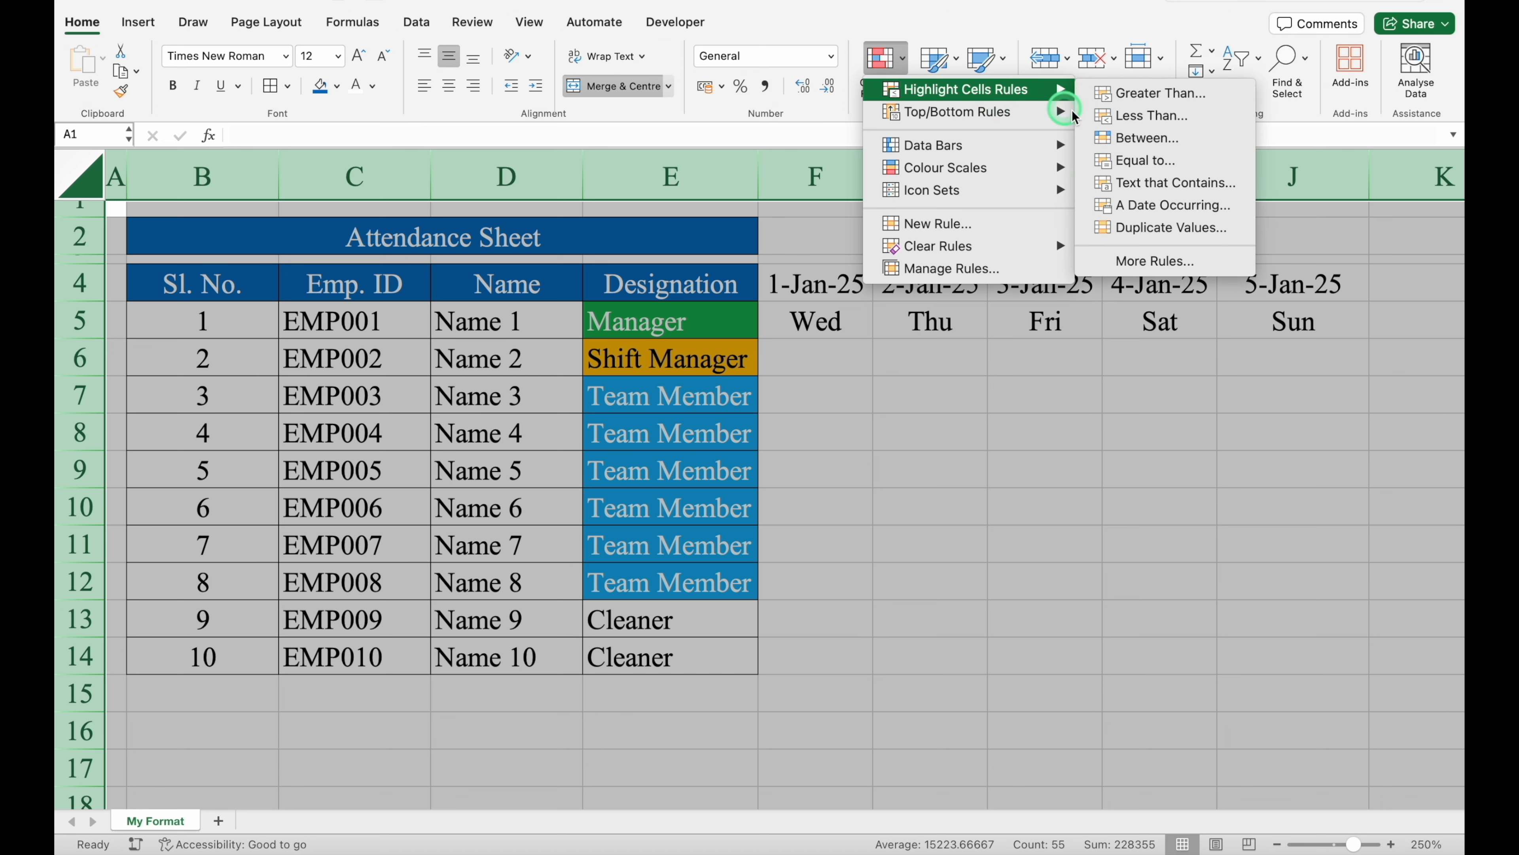
left_click(1146, 160)
left_click(880, 262)
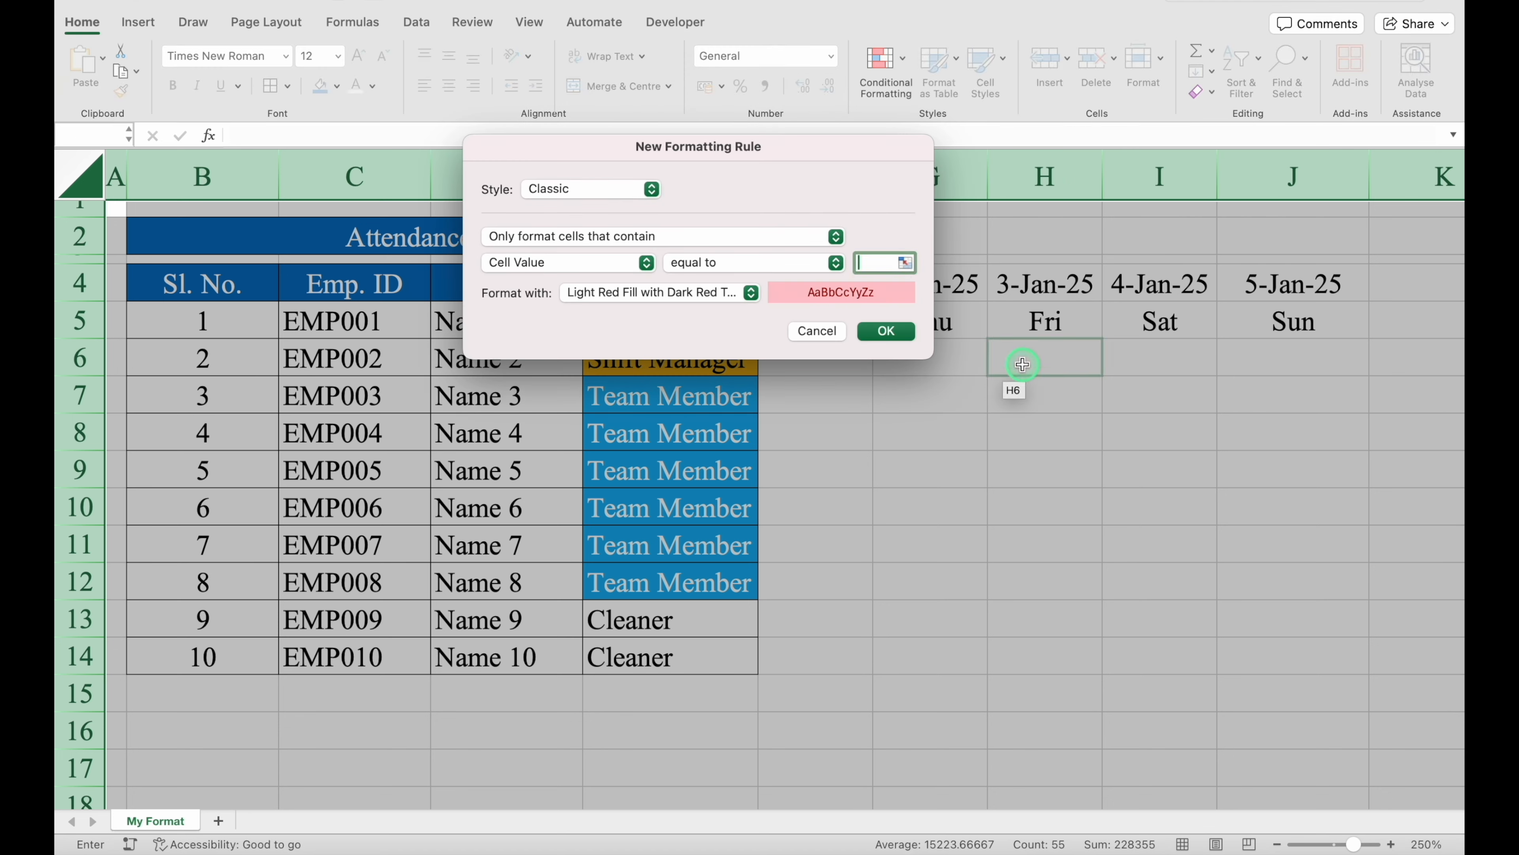
type("Sun")
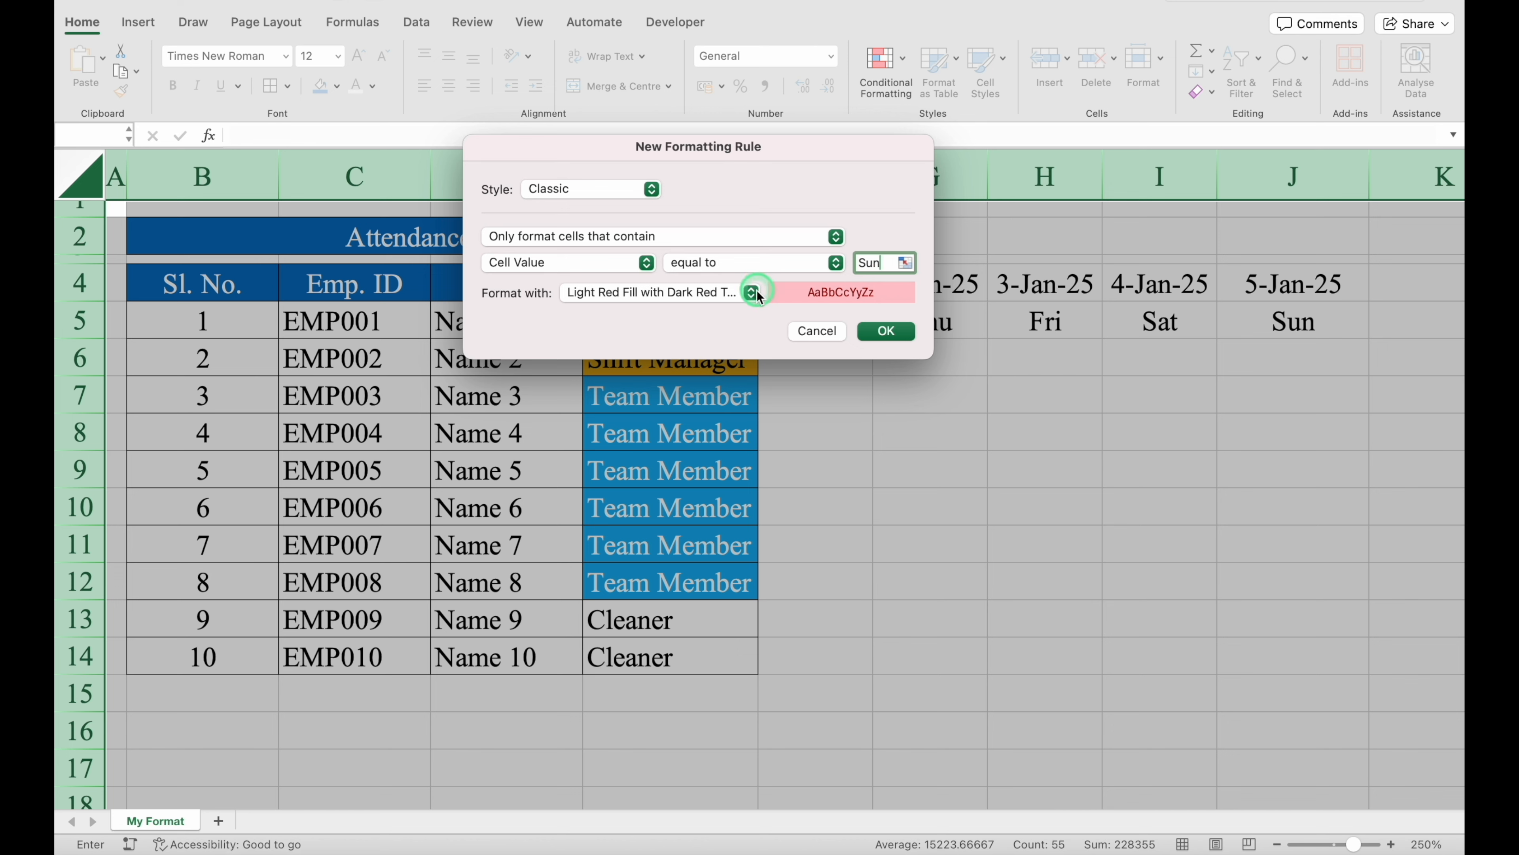
Step: Give the Sun rule a customised format with red fill and white font, and apply it
left_click(754, 292)
left_click(651, 409)
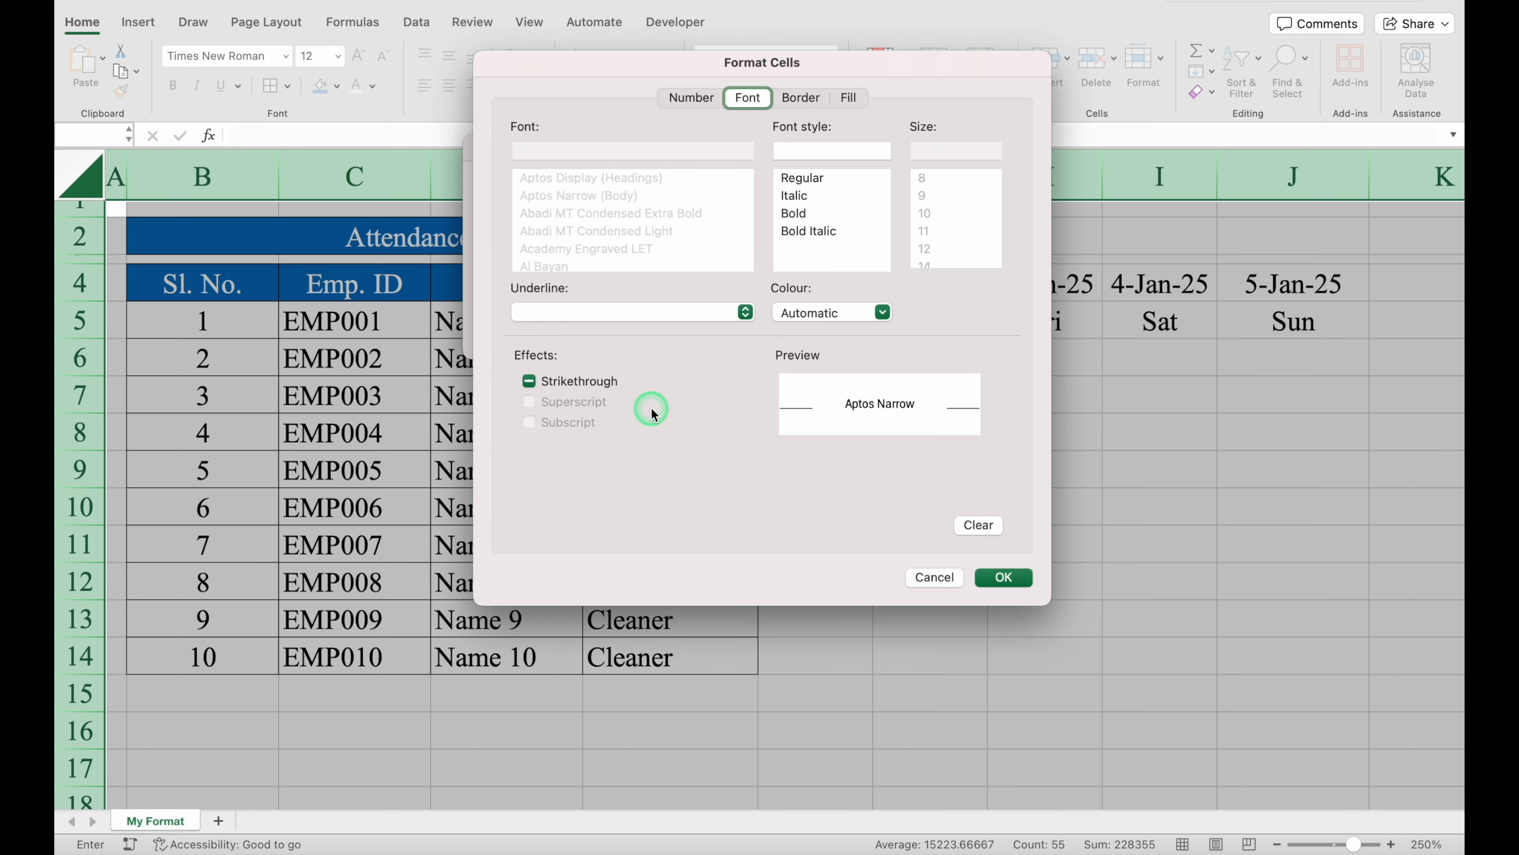
left_click(858, 101)
left_click(704, 168)
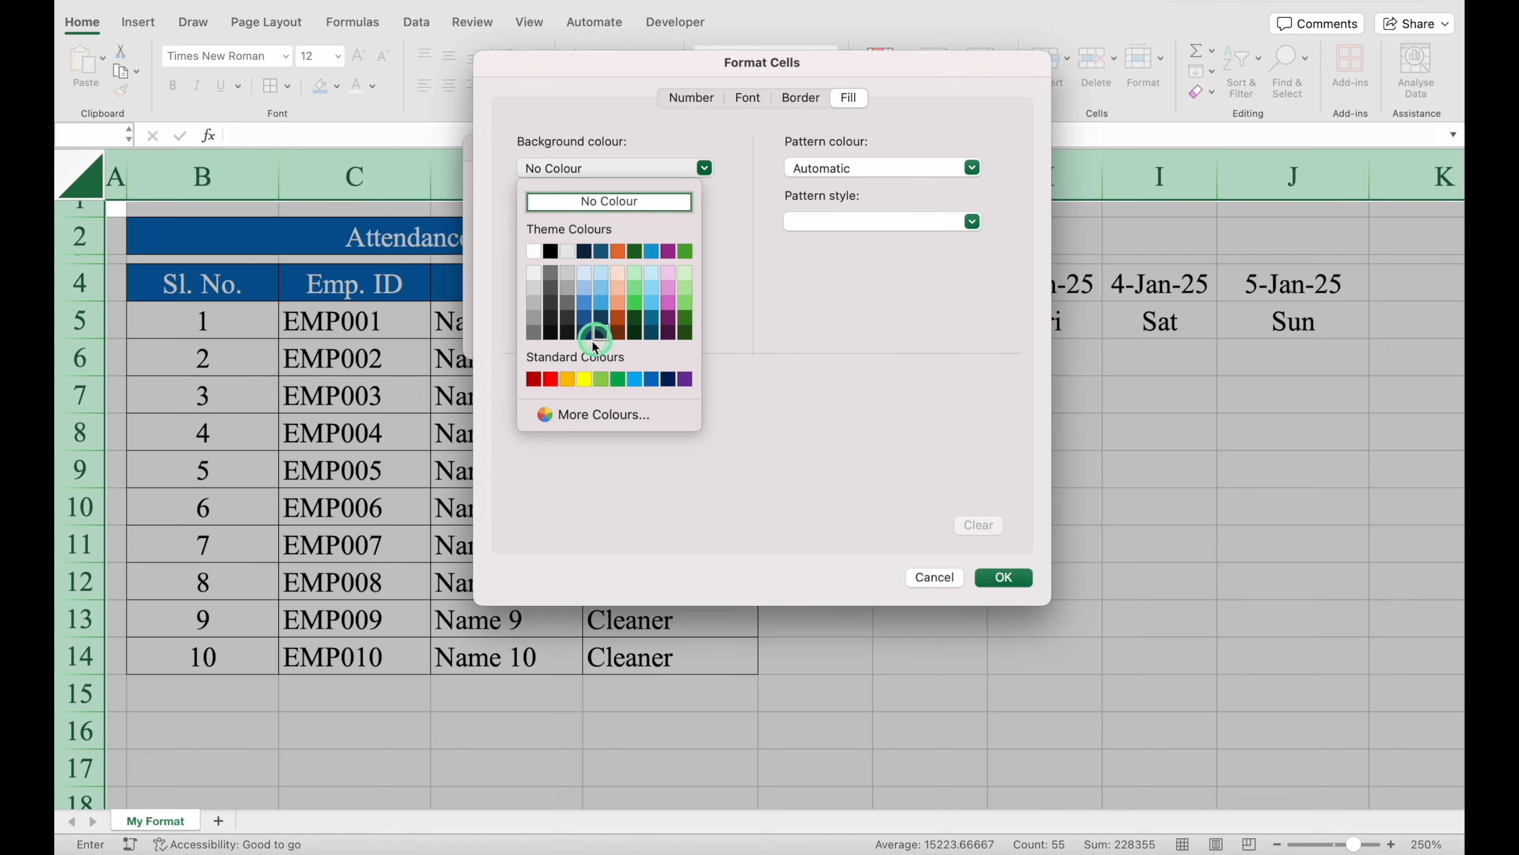
left_click(550, 379)
left_click(747, 98)
left_click(862, 280)
left_click(882, 313)
left_click(789, 397)
left_click(825, 439)
left_click(1003, 577)
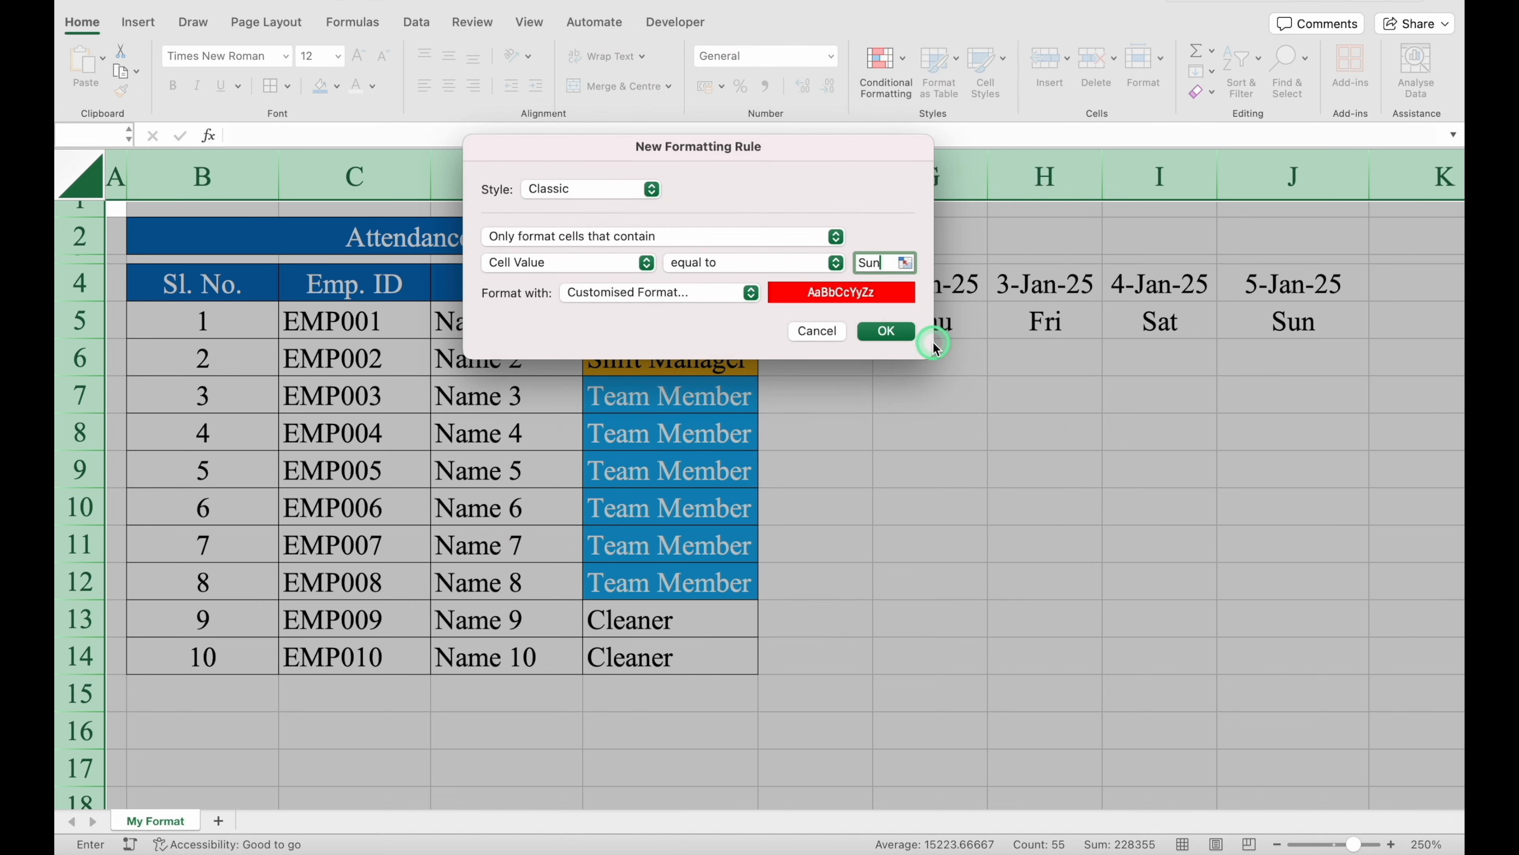
left_click(895, 332)
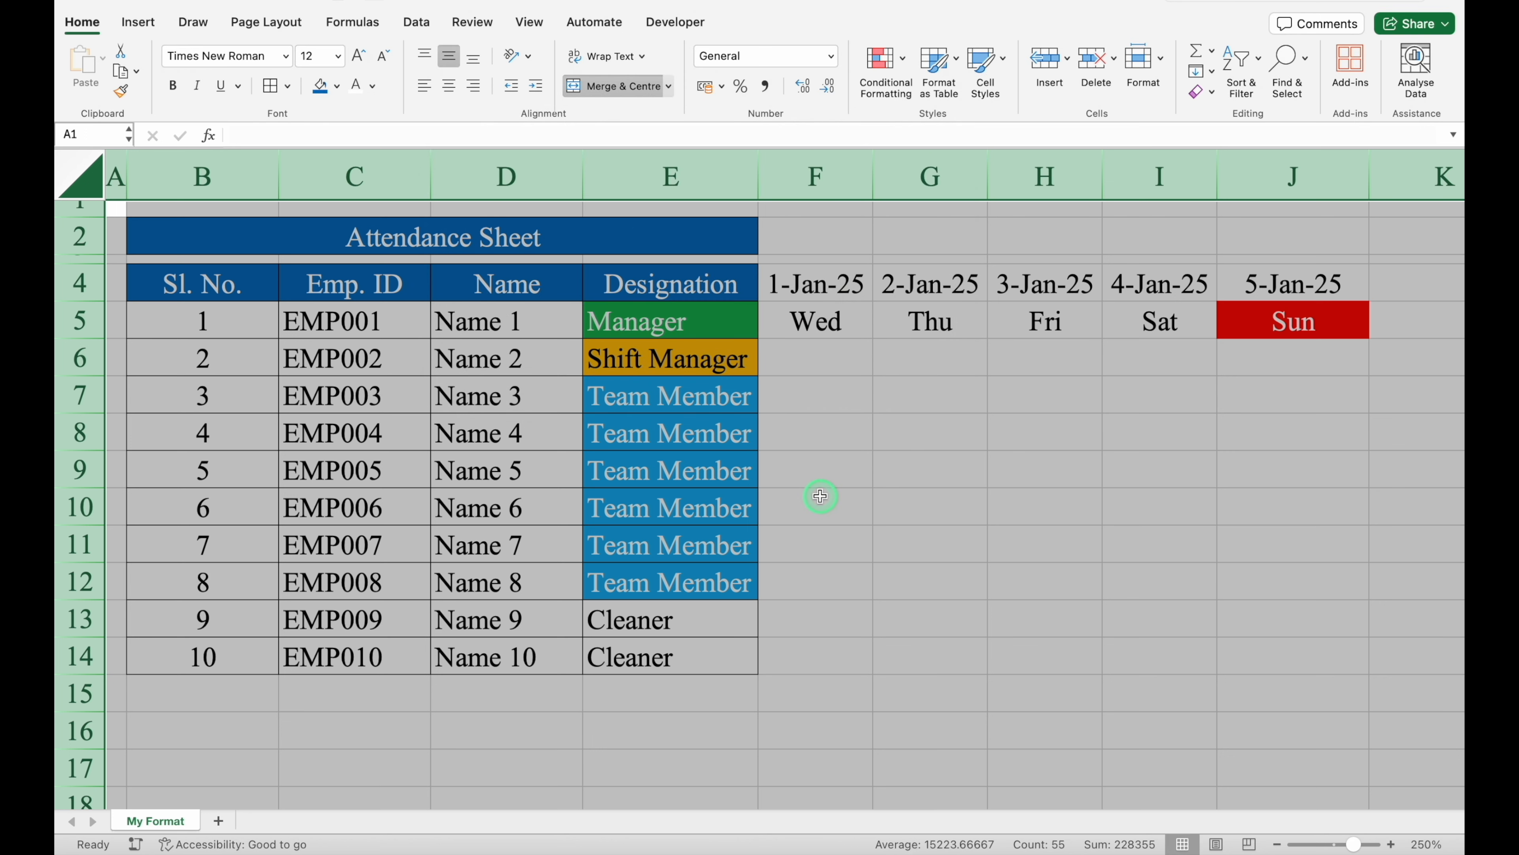
Step: Start another whole-sheet highlight rule for cells with a value equal to Sat
left_click(902, 62)
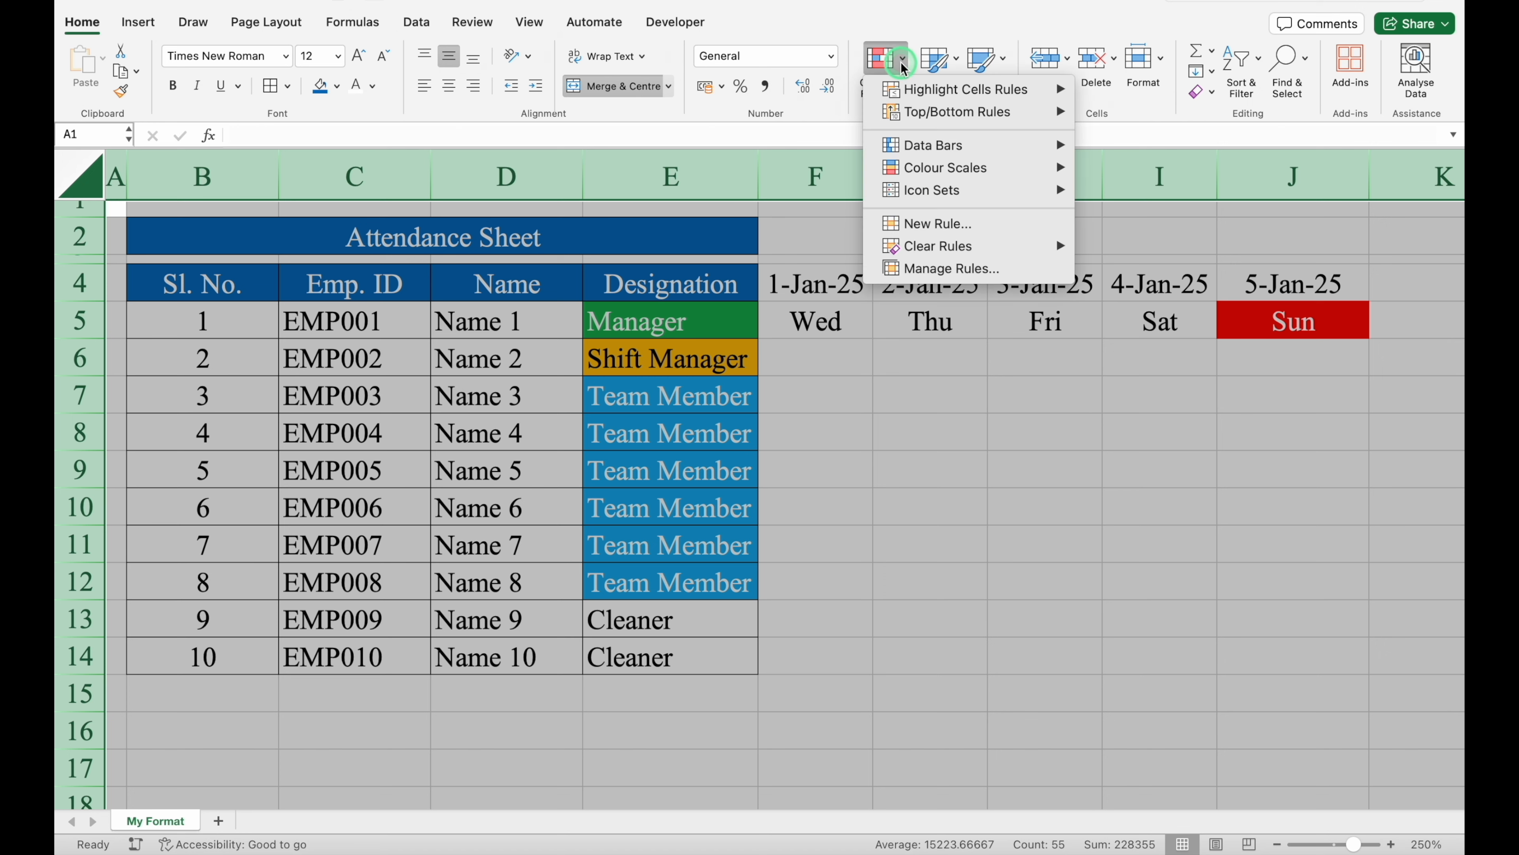
mouse_move(980, 89)
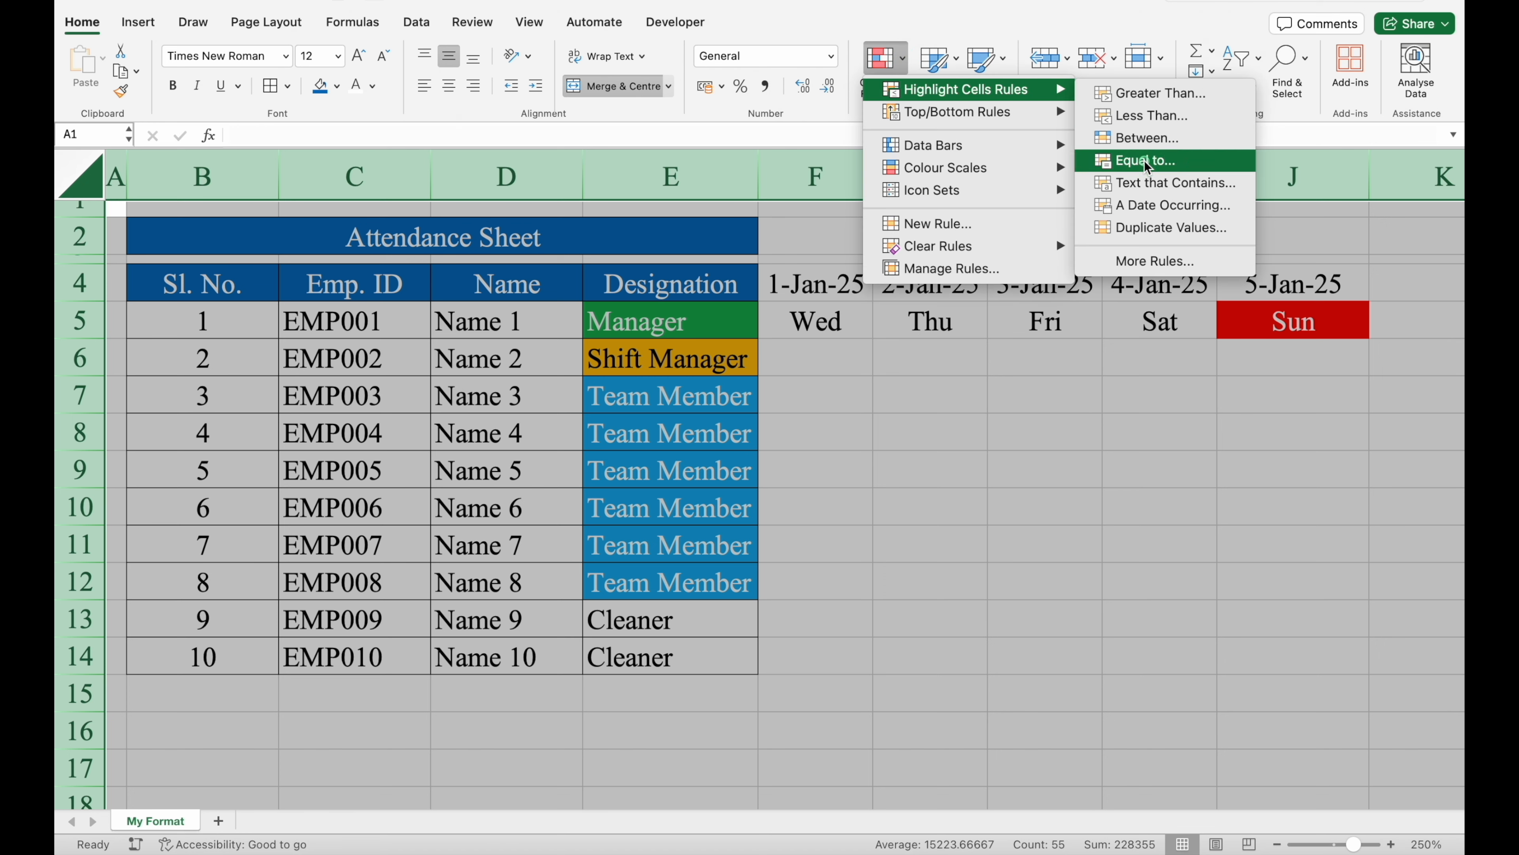
left_click(1125, 159)
left_click(875, 261)
type("Sat")
Step: Give the Sat rule a customised format with red fill and white font, and apply it
left_click(751, 292)
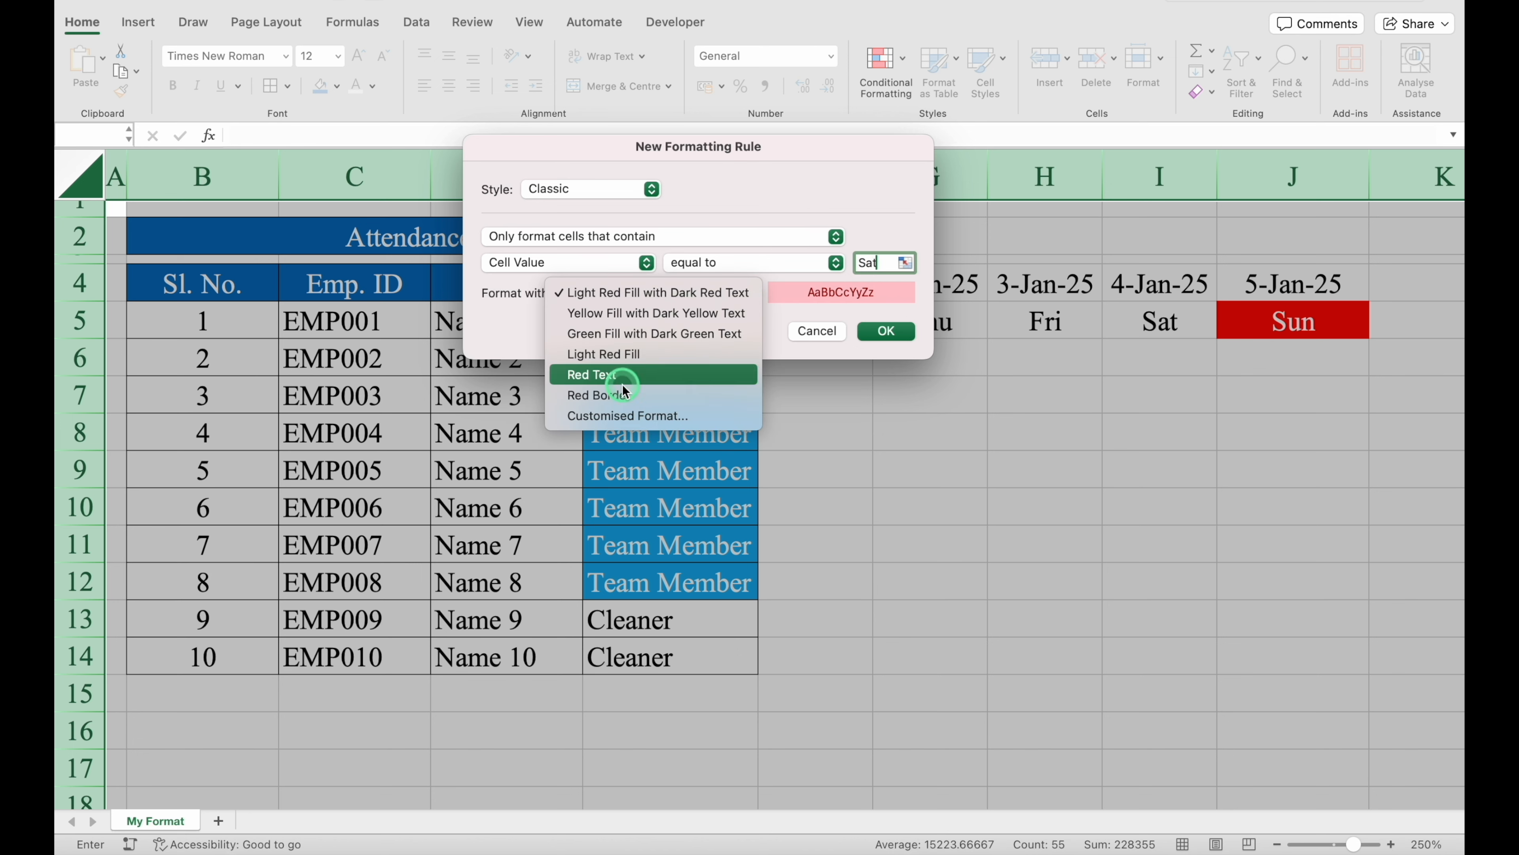
left_click(625, 414)
left_click(849, 101)
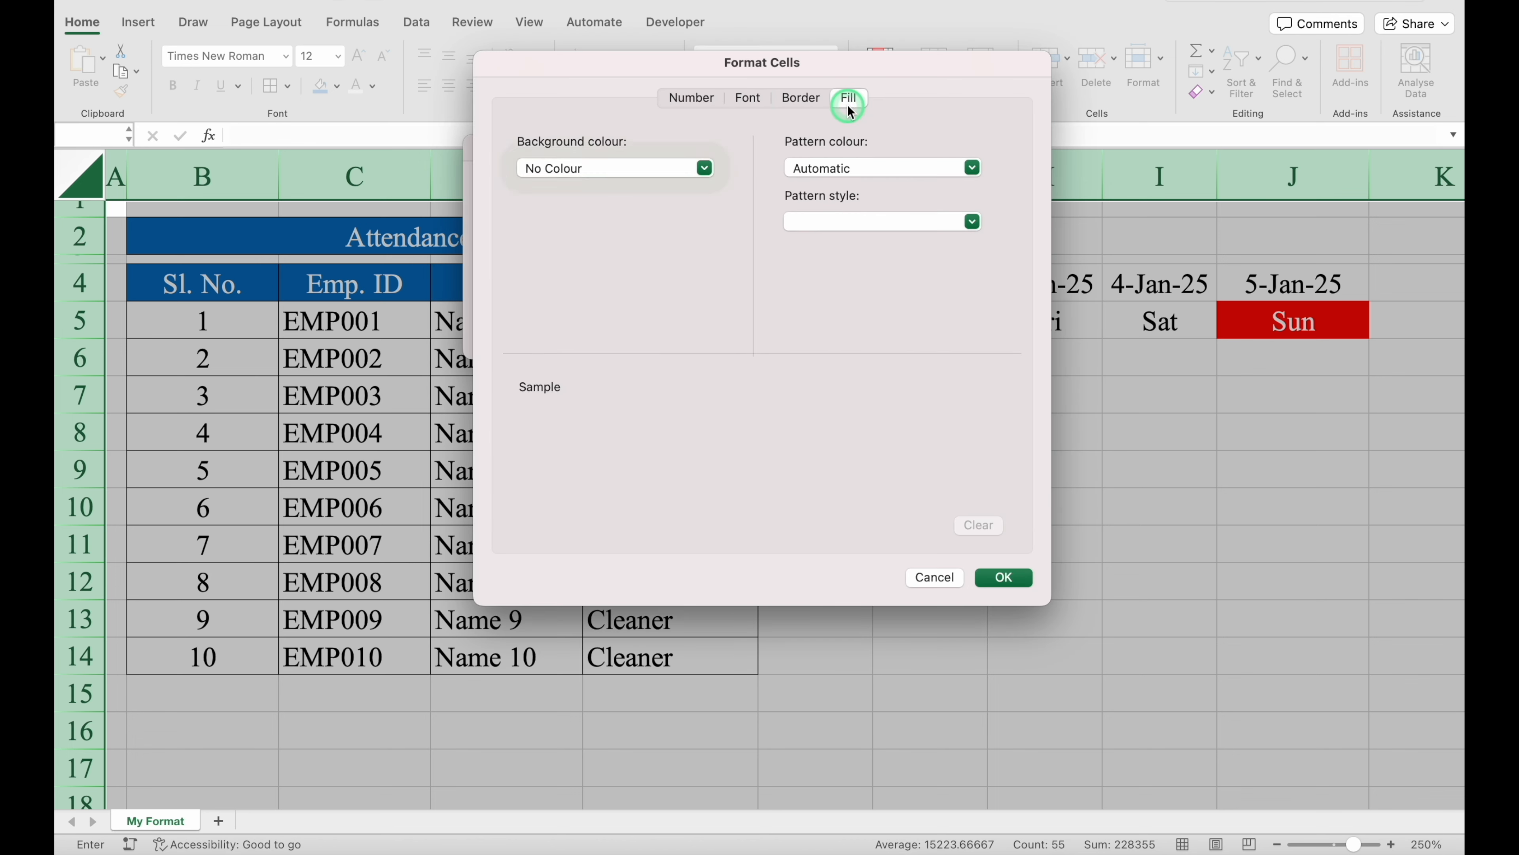
left_click(703, 169)
left_click(546, 379)
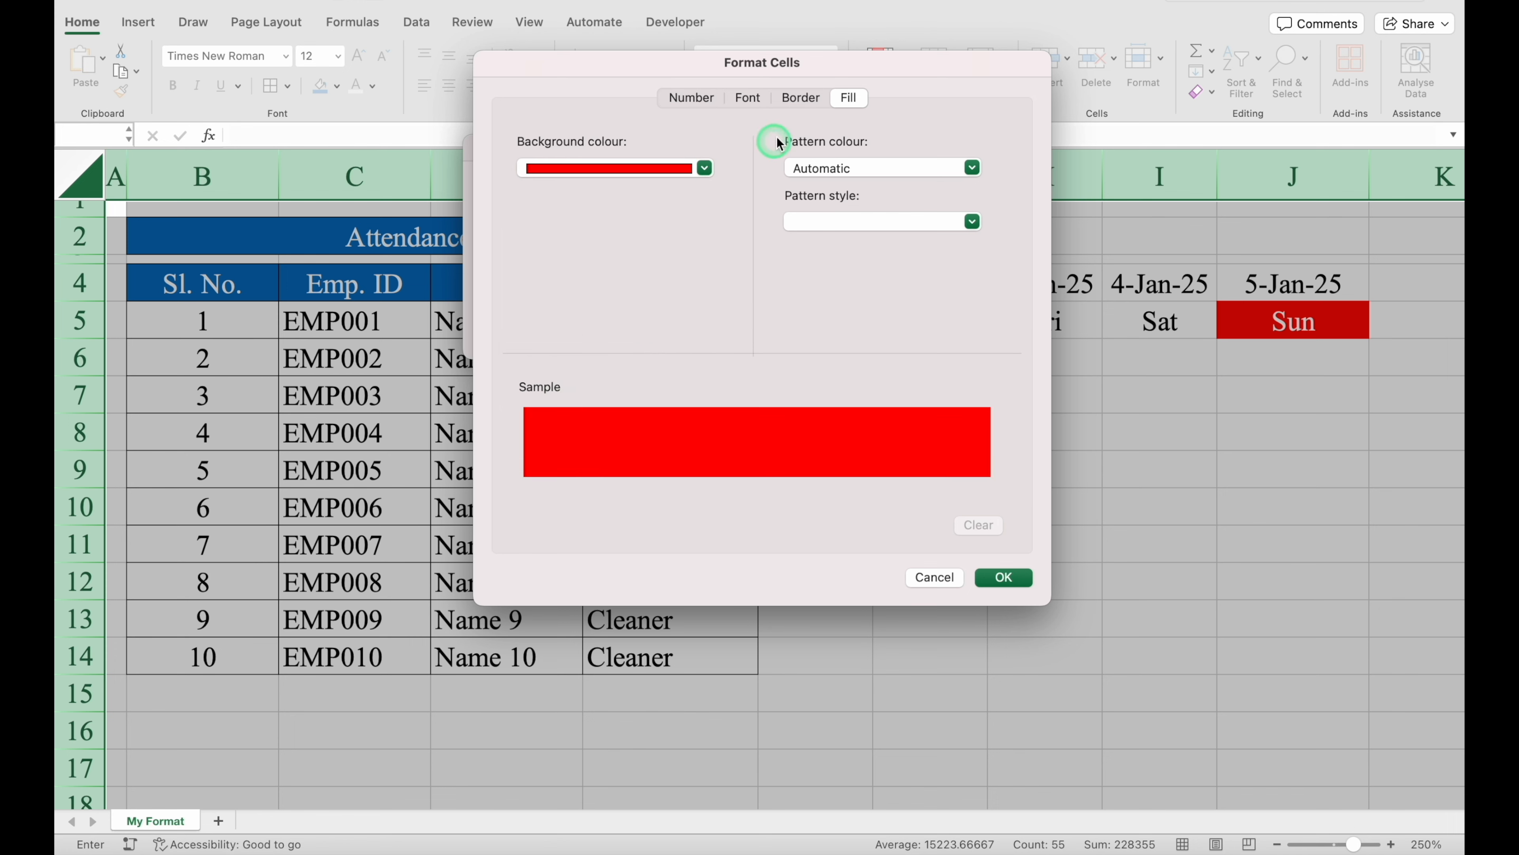
left_click(748, 98)
left_click(881, 311)
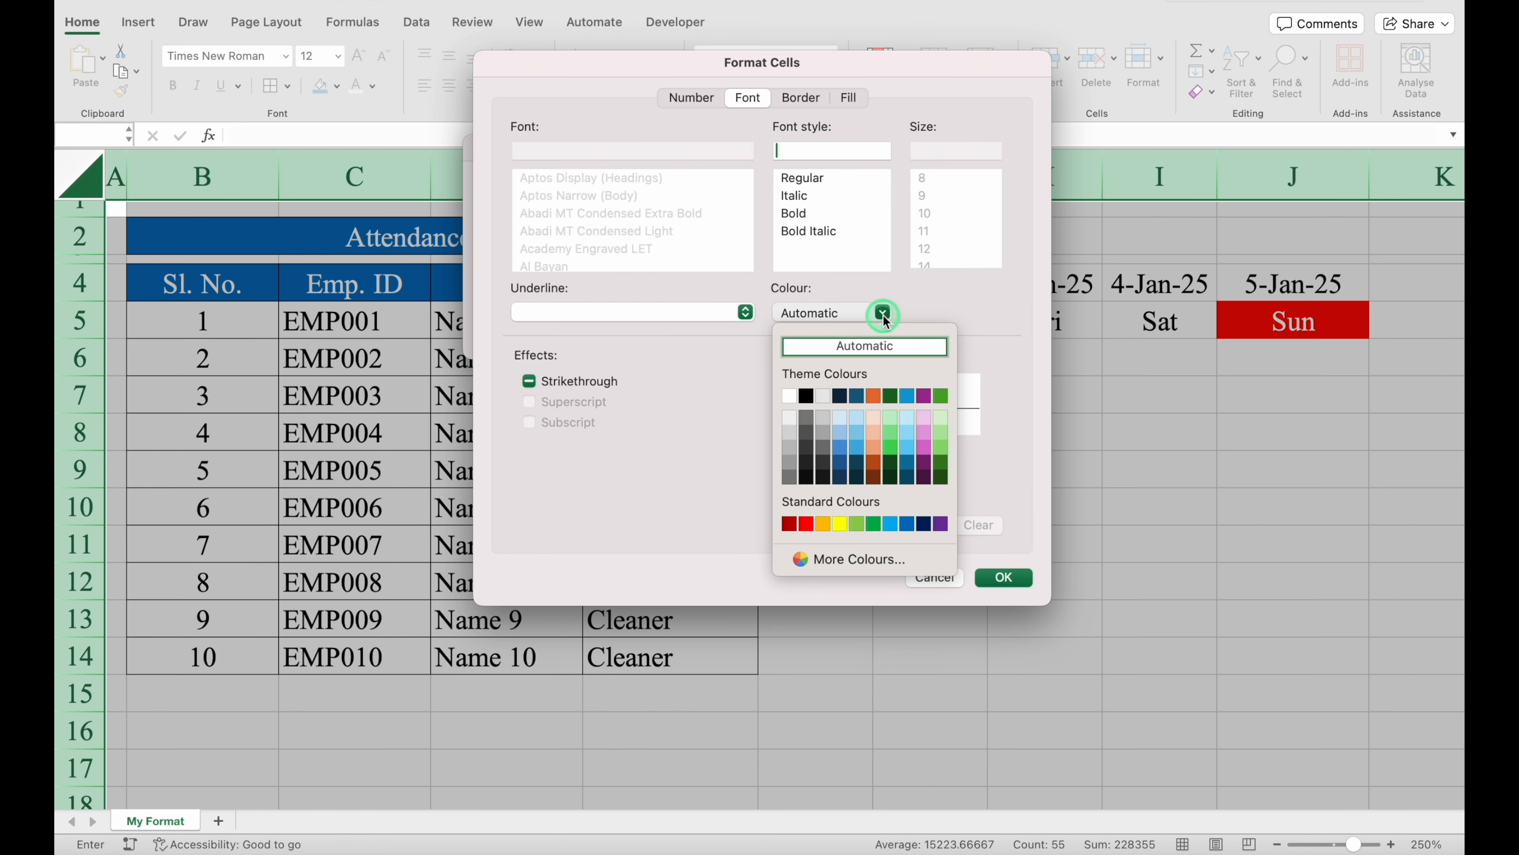
left_click(788, 396)
left_click(1003, 577)
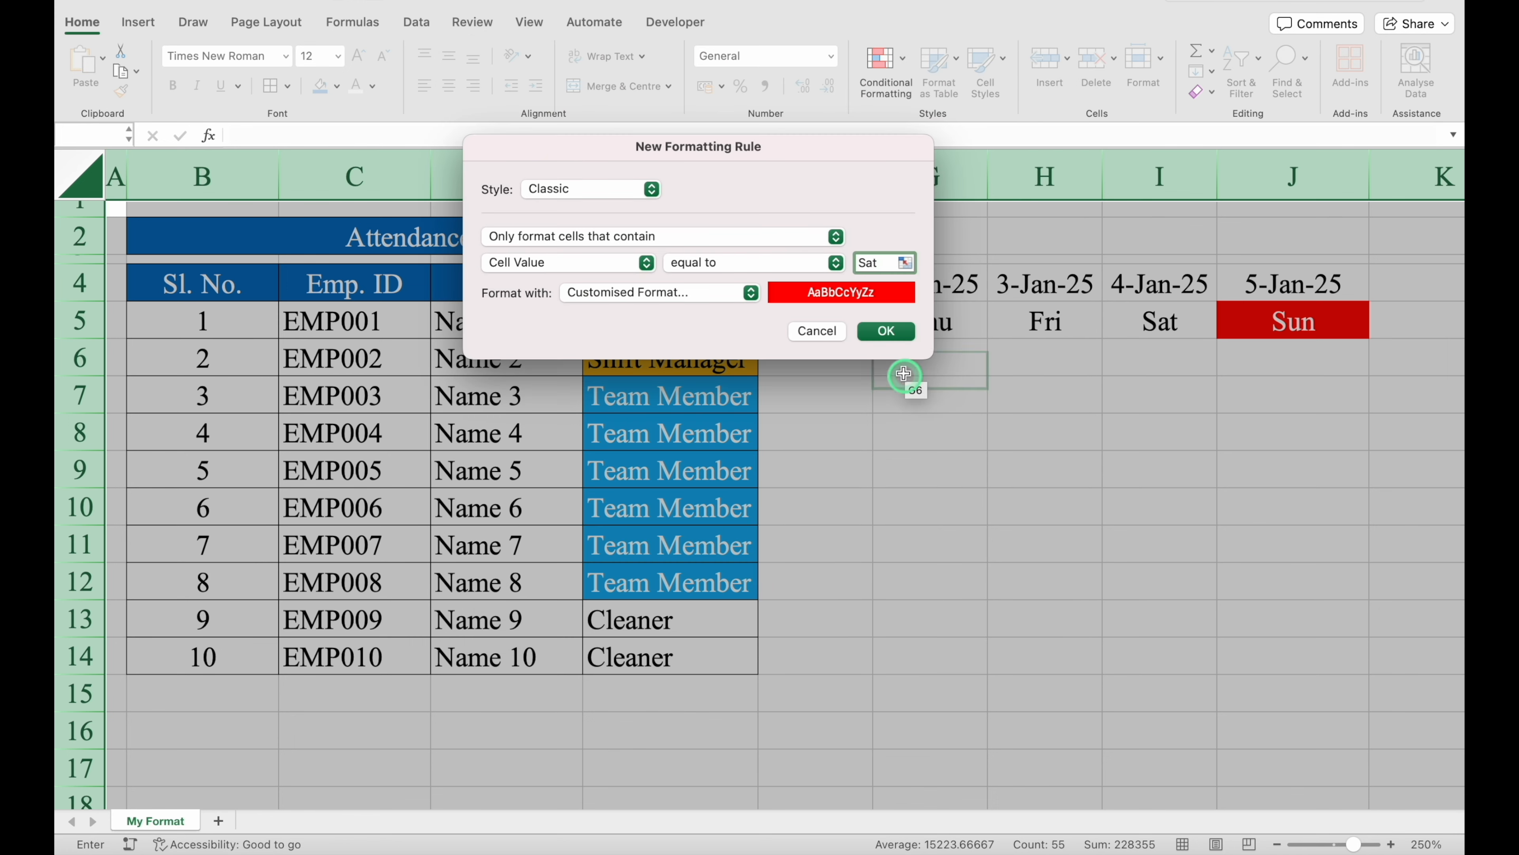
left_click(885, 330)
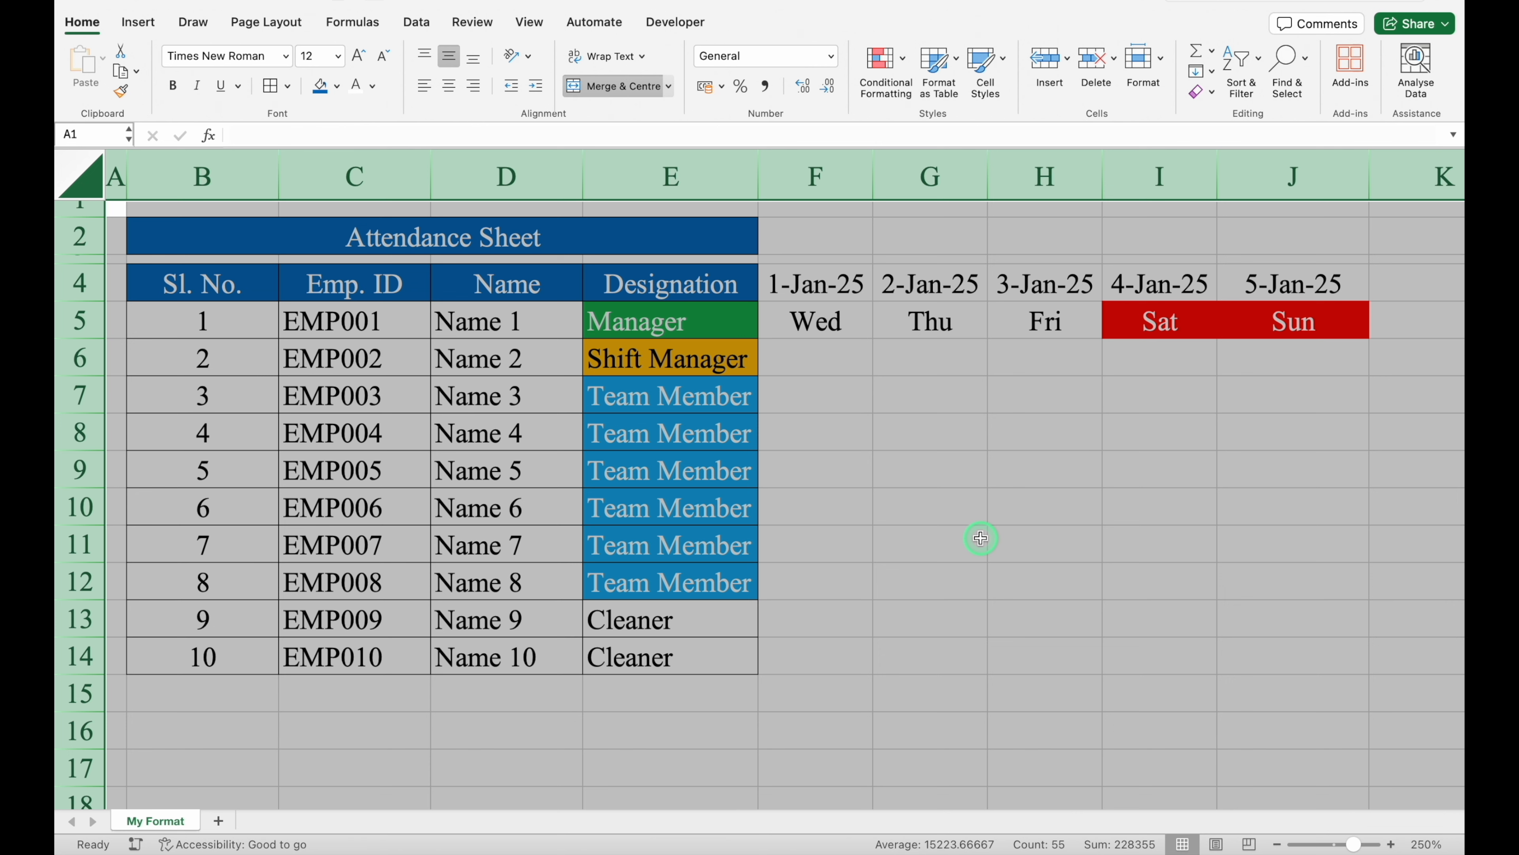
left_click(821, 283)
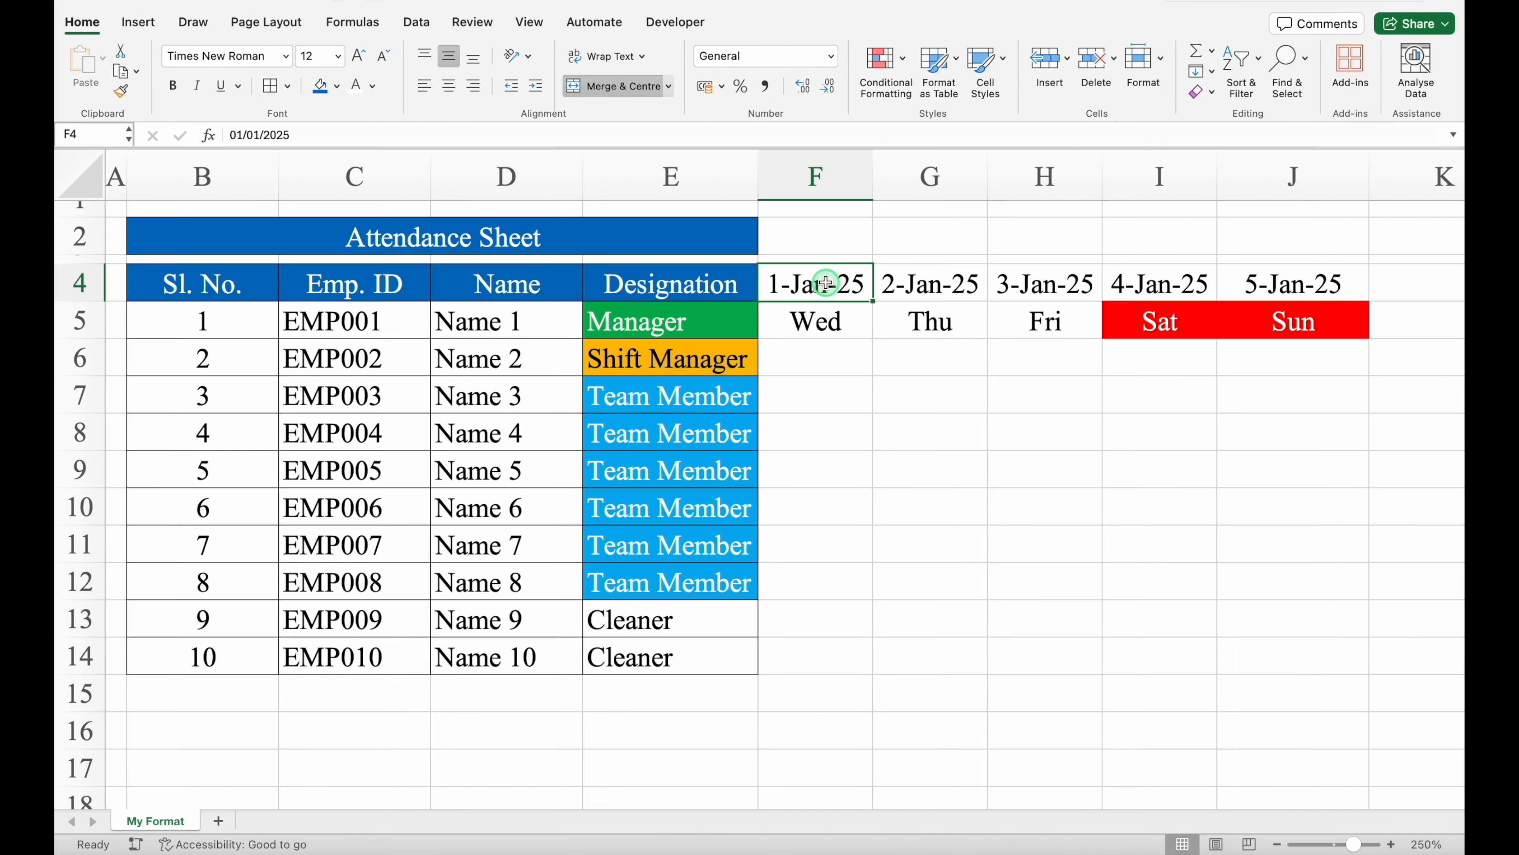
Step: Change the start date in F4 to 01/02/2025 and fill the date series across to J4
left_click(258, 135)
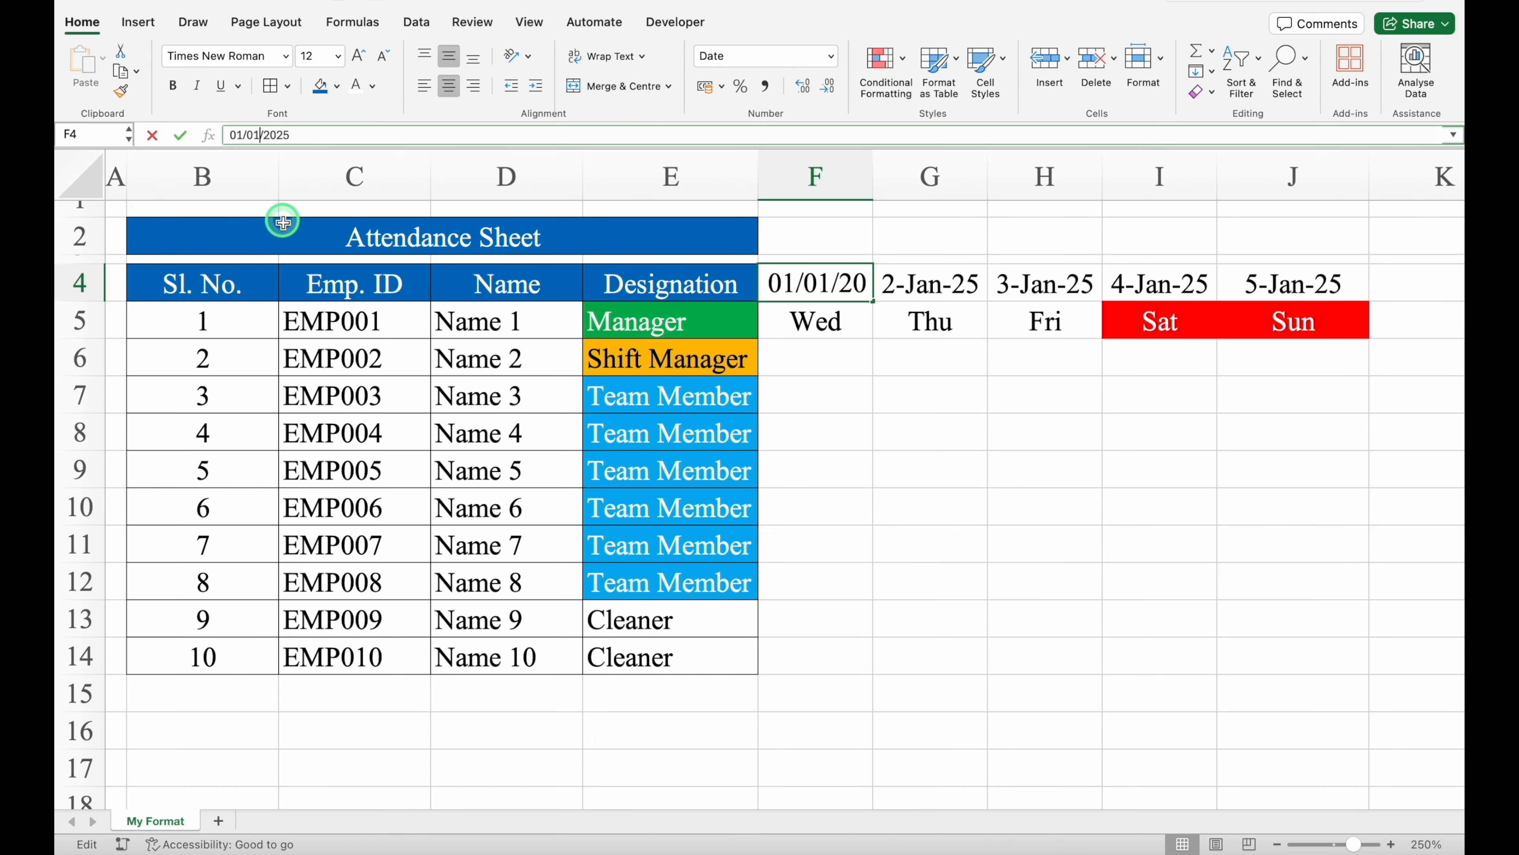
key("BackSpace")
type("2")
key("Return")
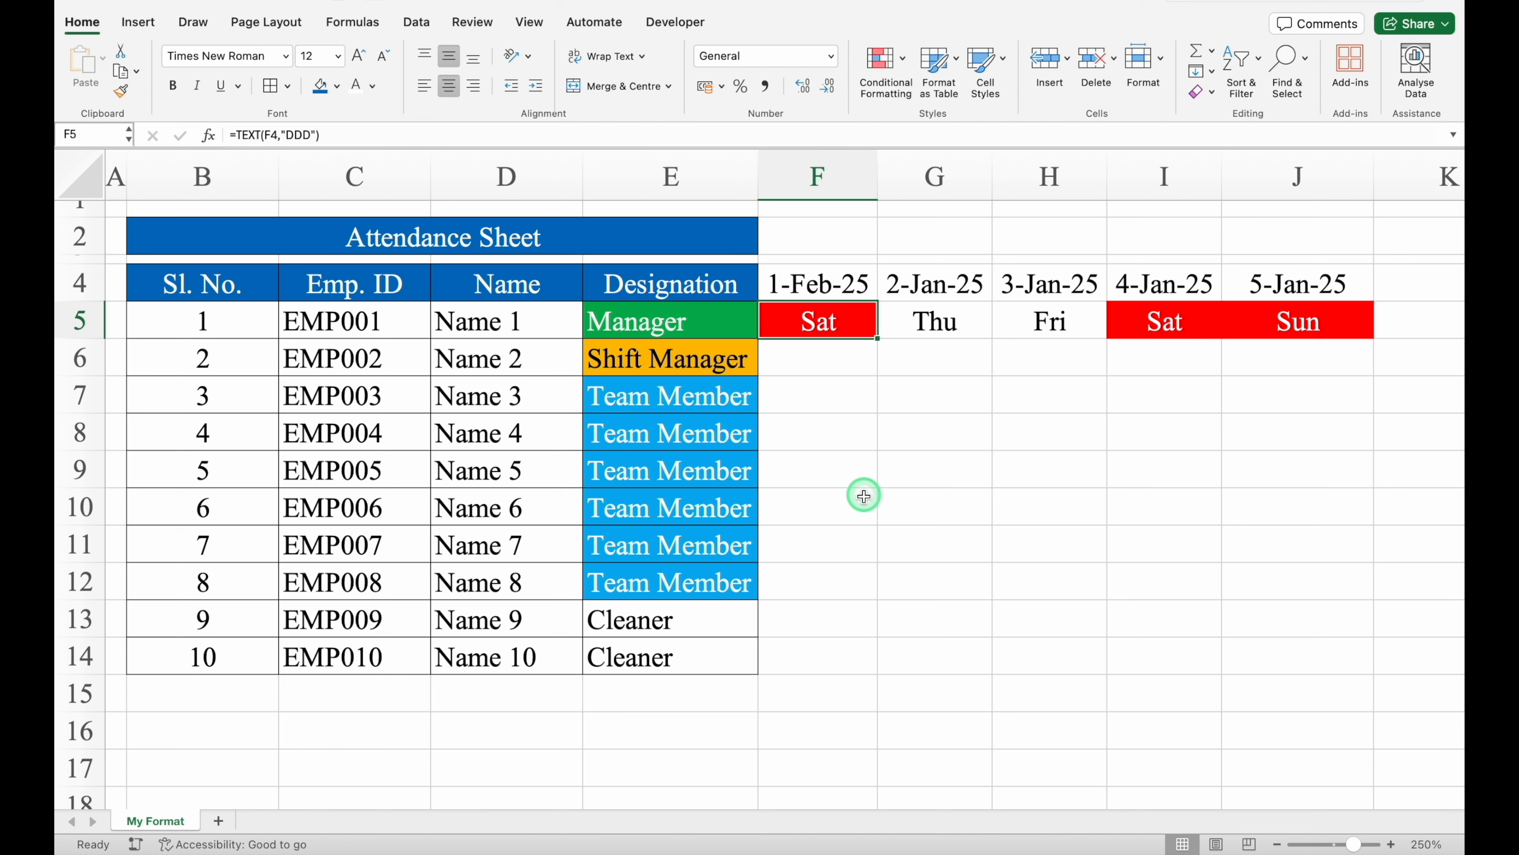
left_click(858, 294)
left_click_drag(877, 300, 1358, 298)
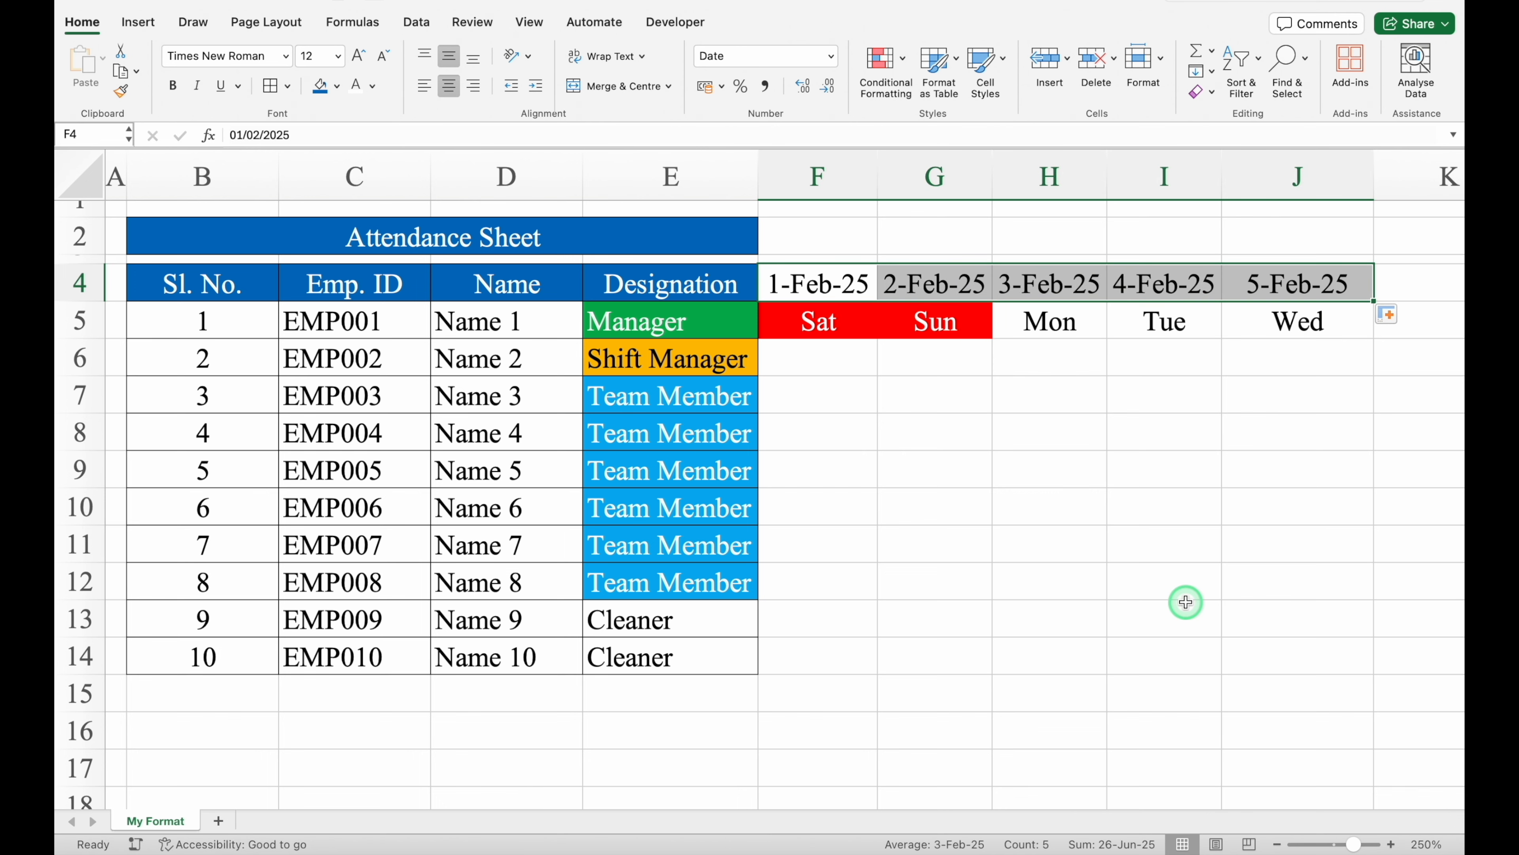
Step: Add cell borders to F4:J14 and extend the merged, centred Attendance Sheet title across B2:J2
left_click_drag(819, 285, 1353, 658)
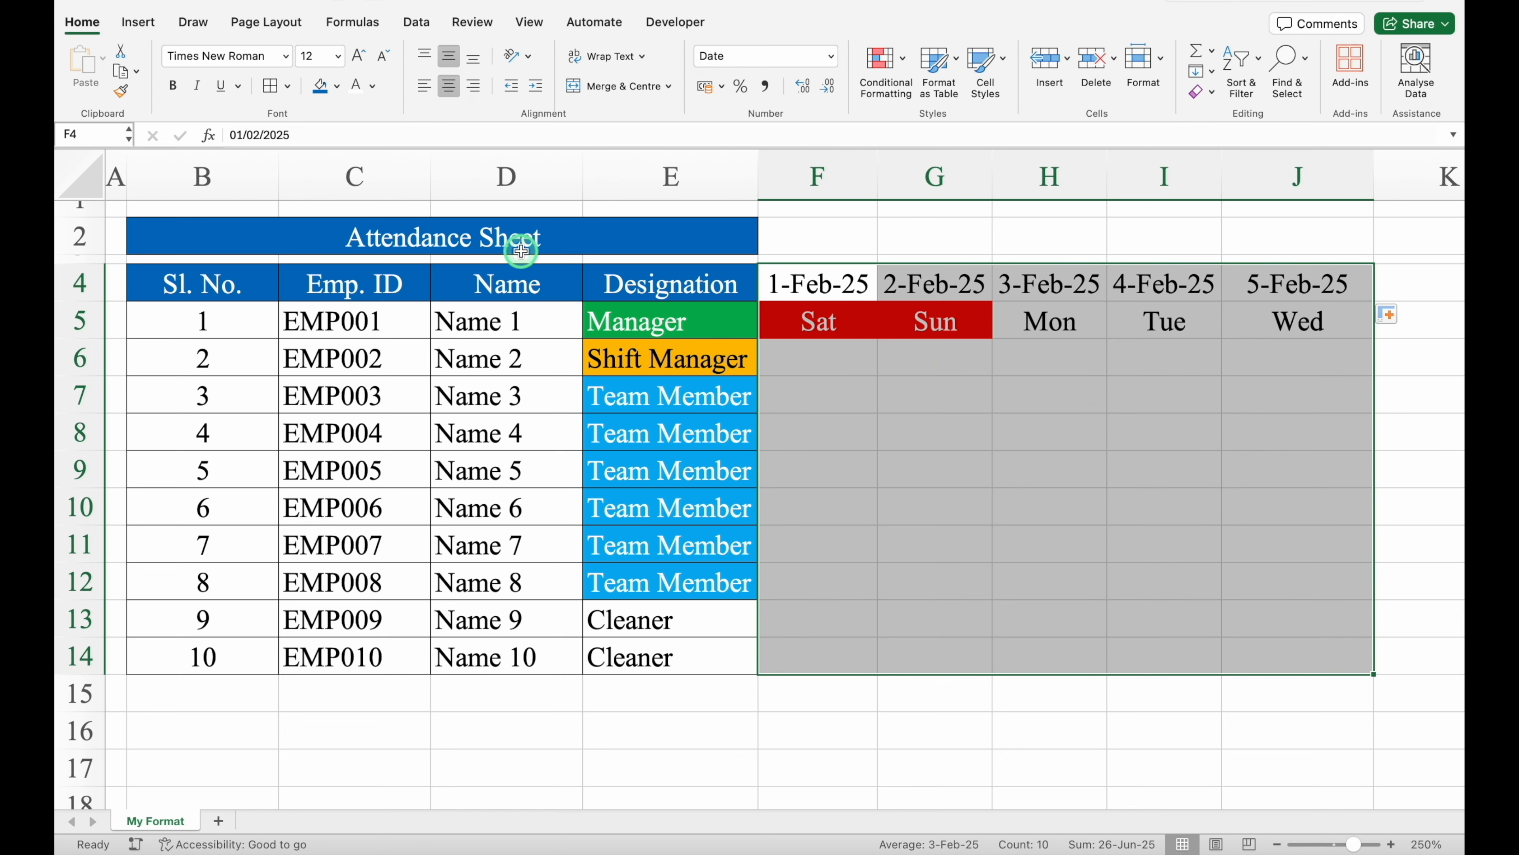
left_click(271, 86)
left_click_drag(437, 237, 1316, 236)
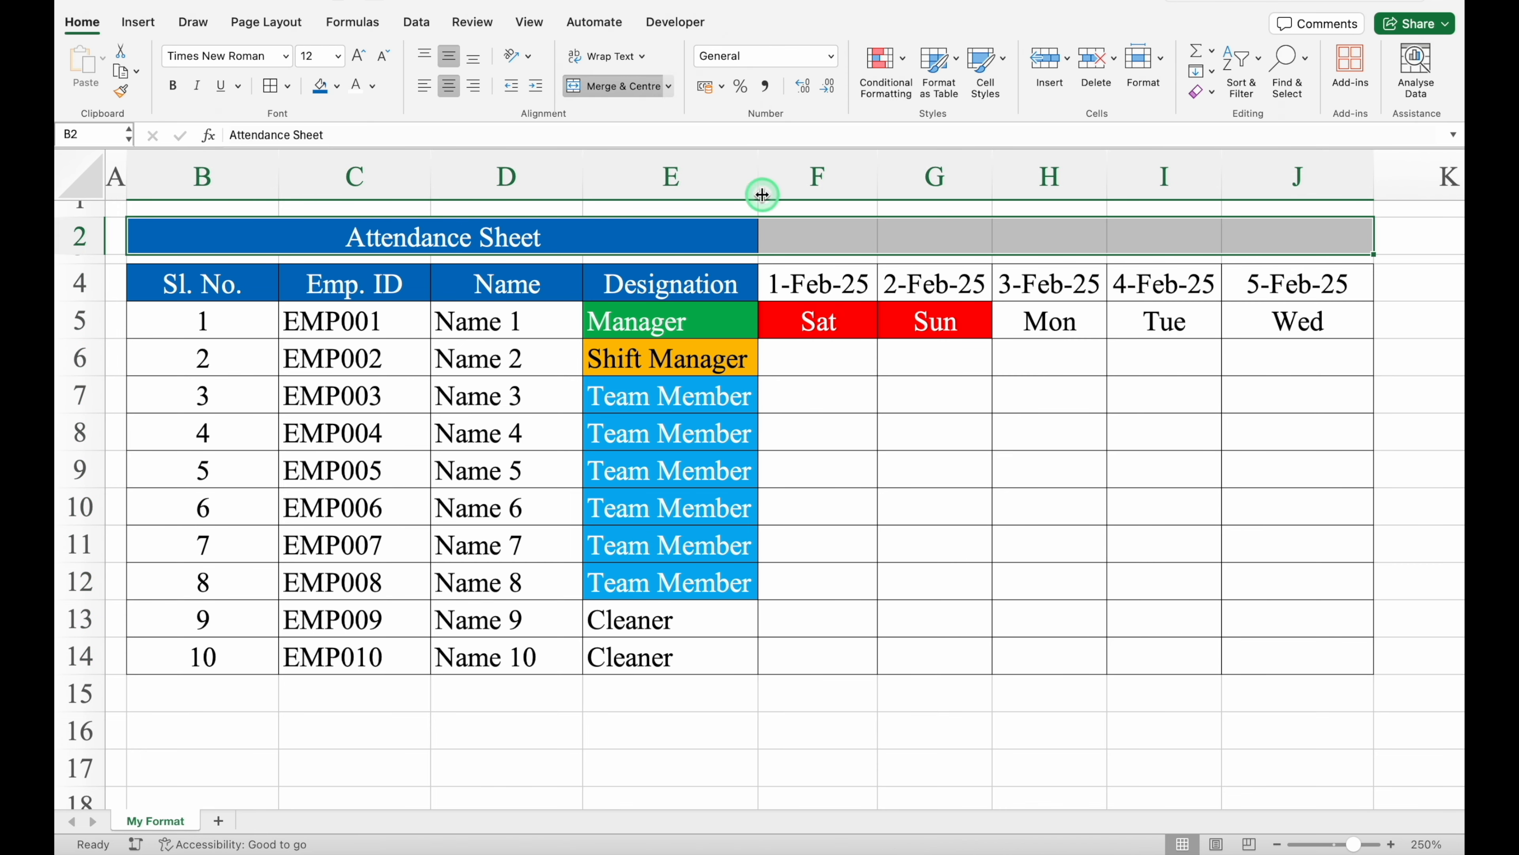
left_click(619, 85)
left_click(619, 85)
left_click(775, 341)
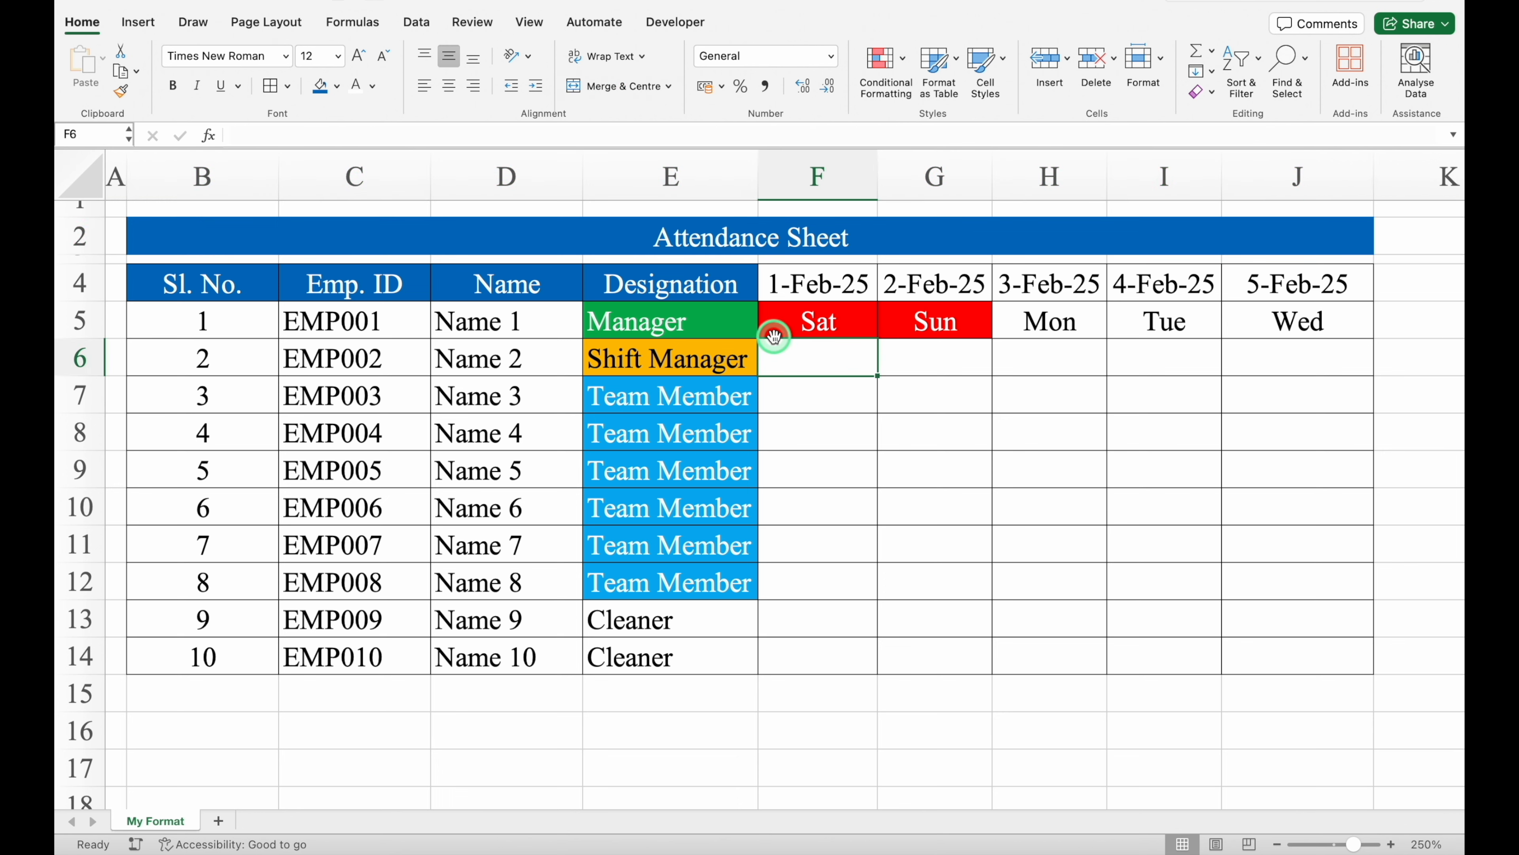
Step: Hide the gridlines on the attendance worksheet
left_click(677, 228)
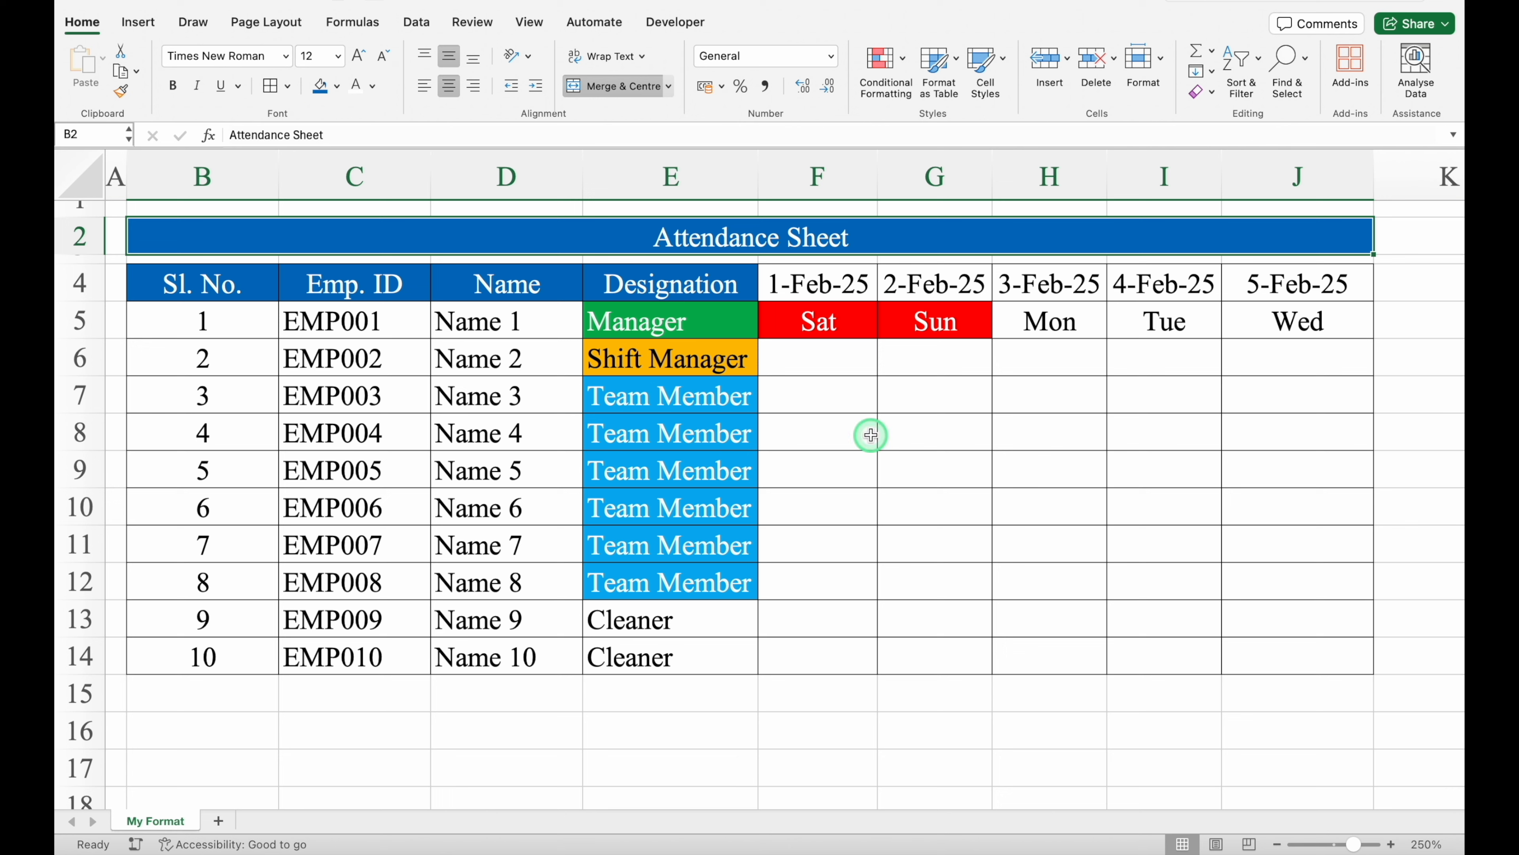
left_click(530, 22)
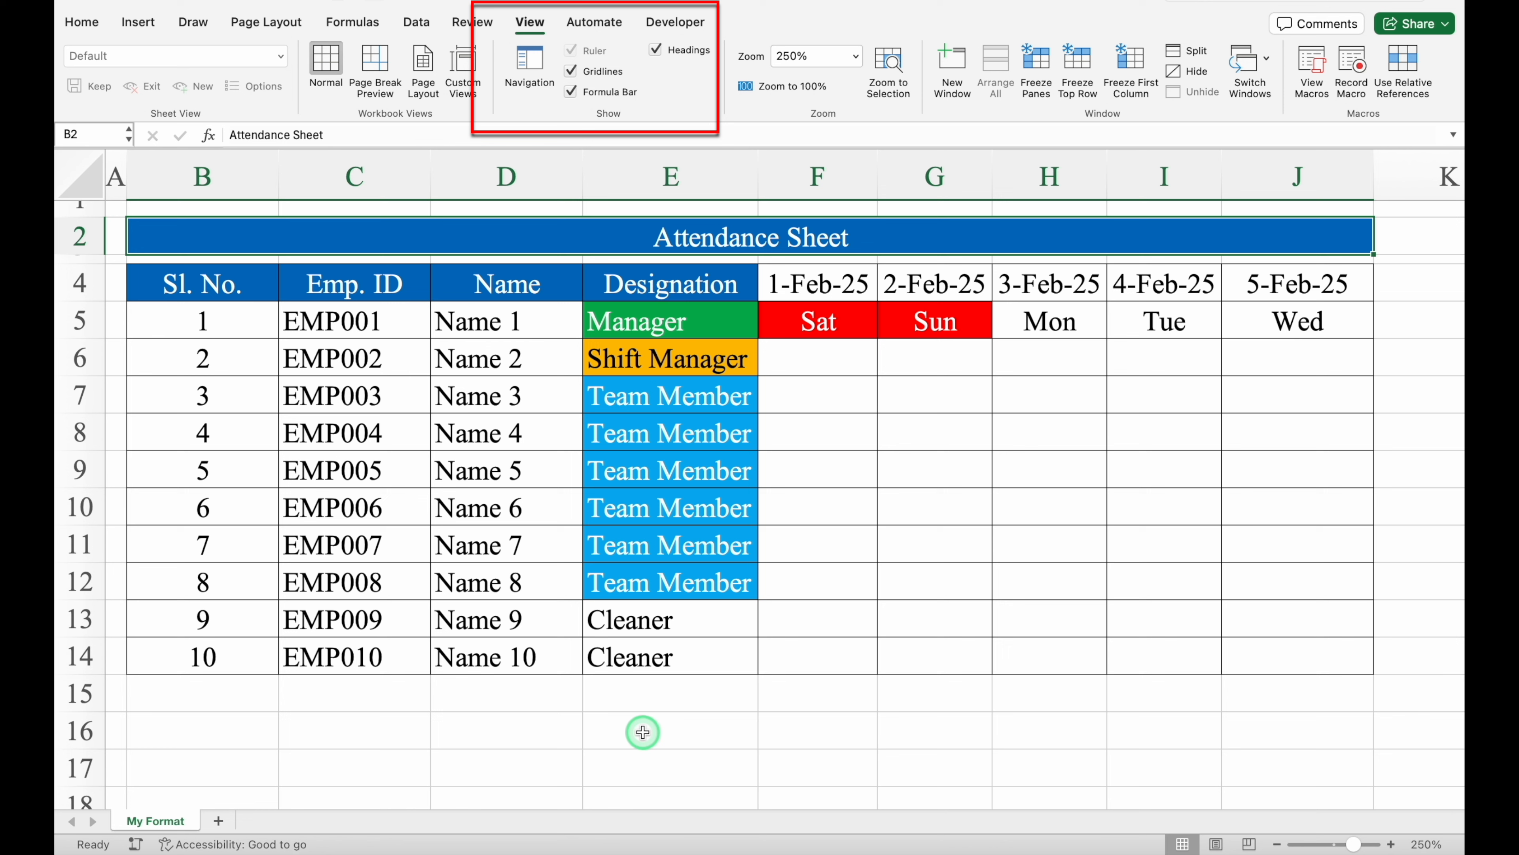
left_click(571, 73)
left_click(715, 734)
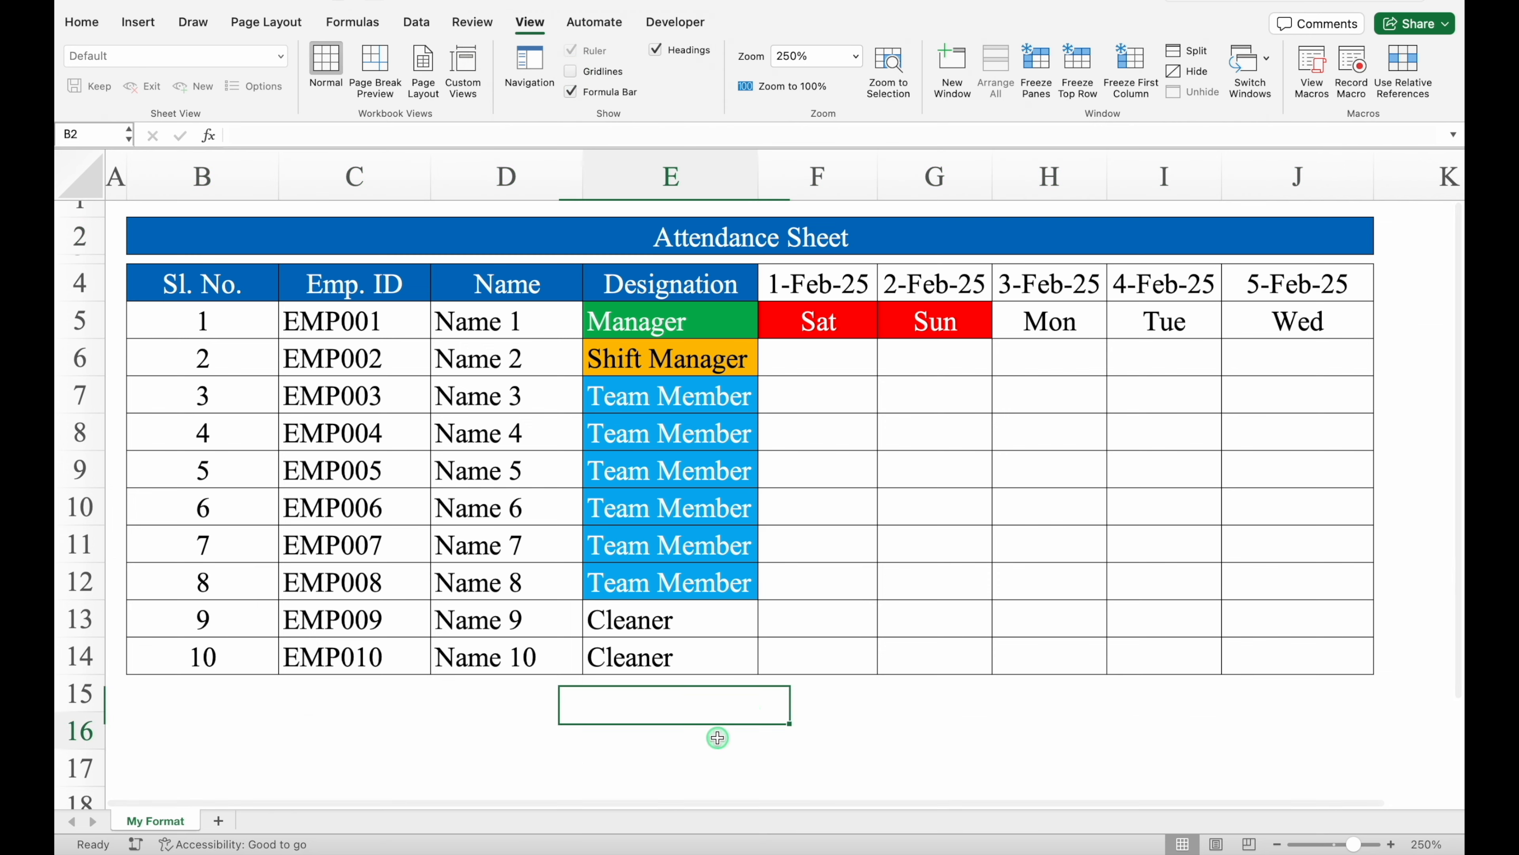
left_click(1276, 844)
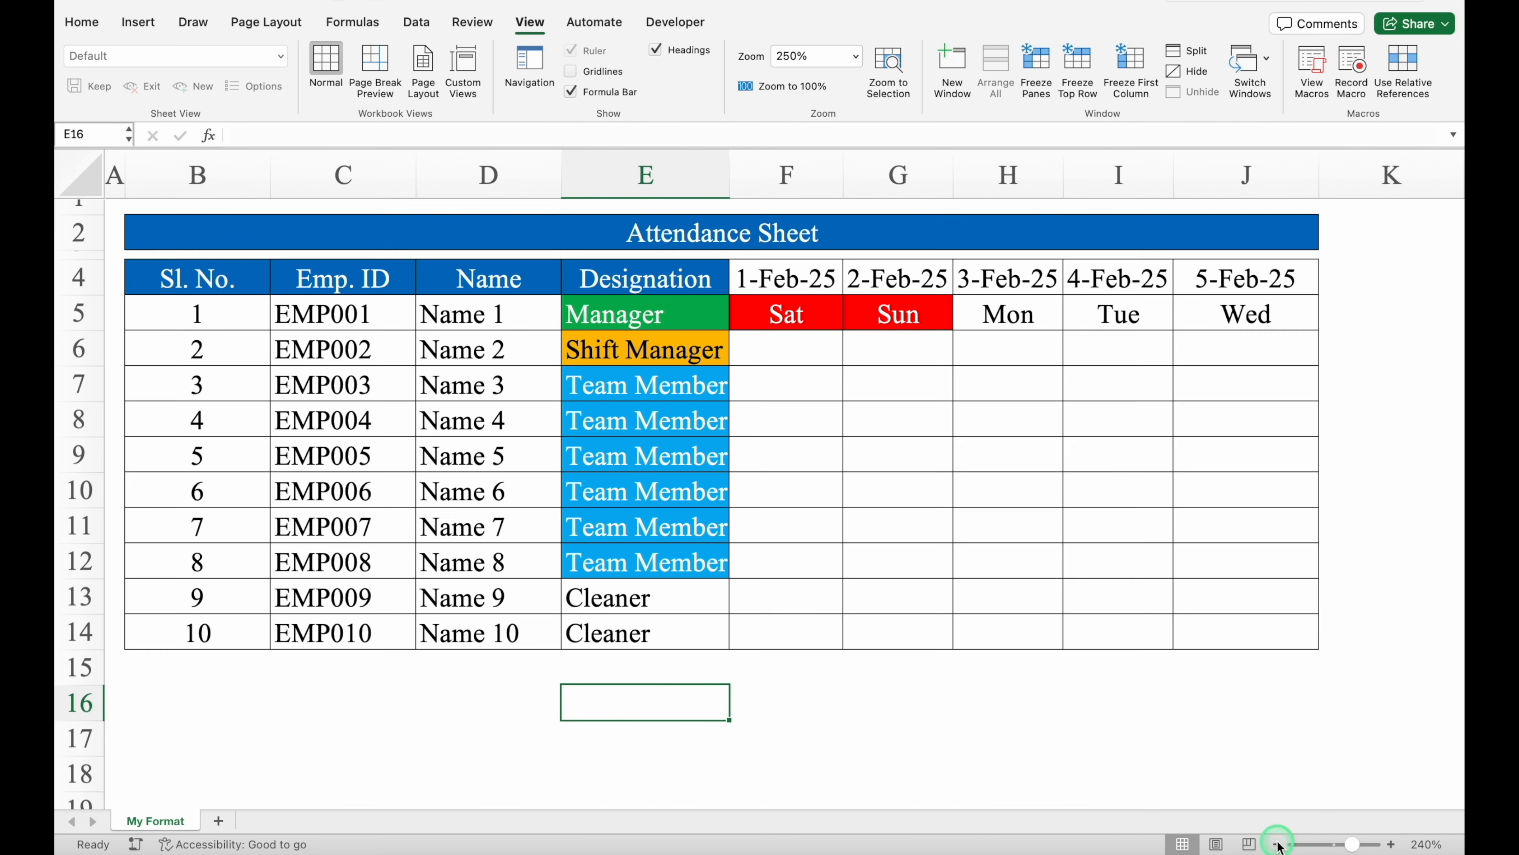
left_click(1277, 844)
left_click(1276, 844)
left_click(1142, 709)
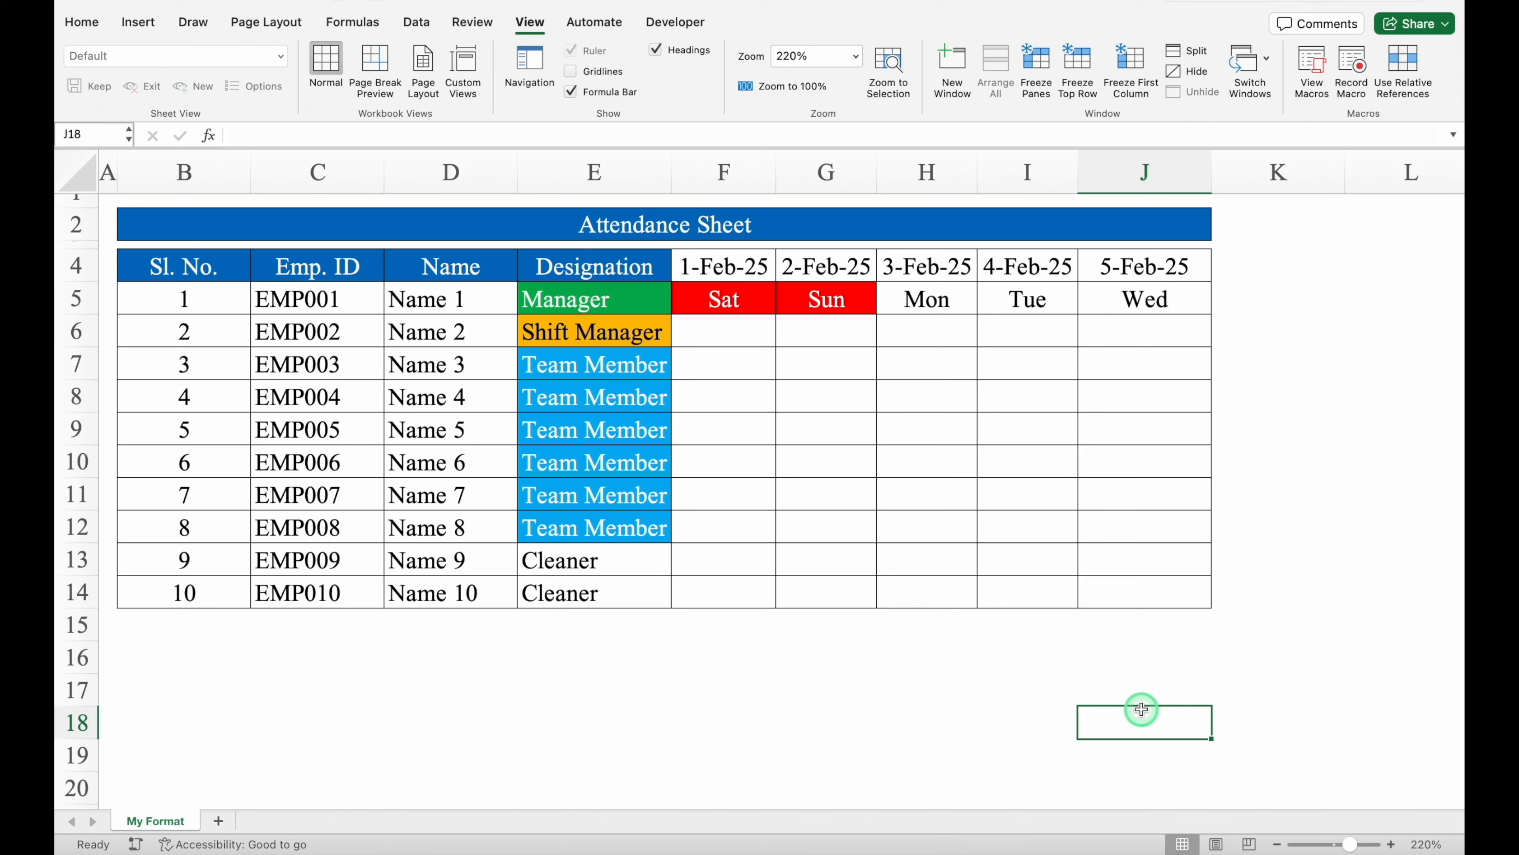
Step: Fill the Attendance Sheet title cell with a custom deep violet-blue chosen from the colour wheel
left_click(606, 220)
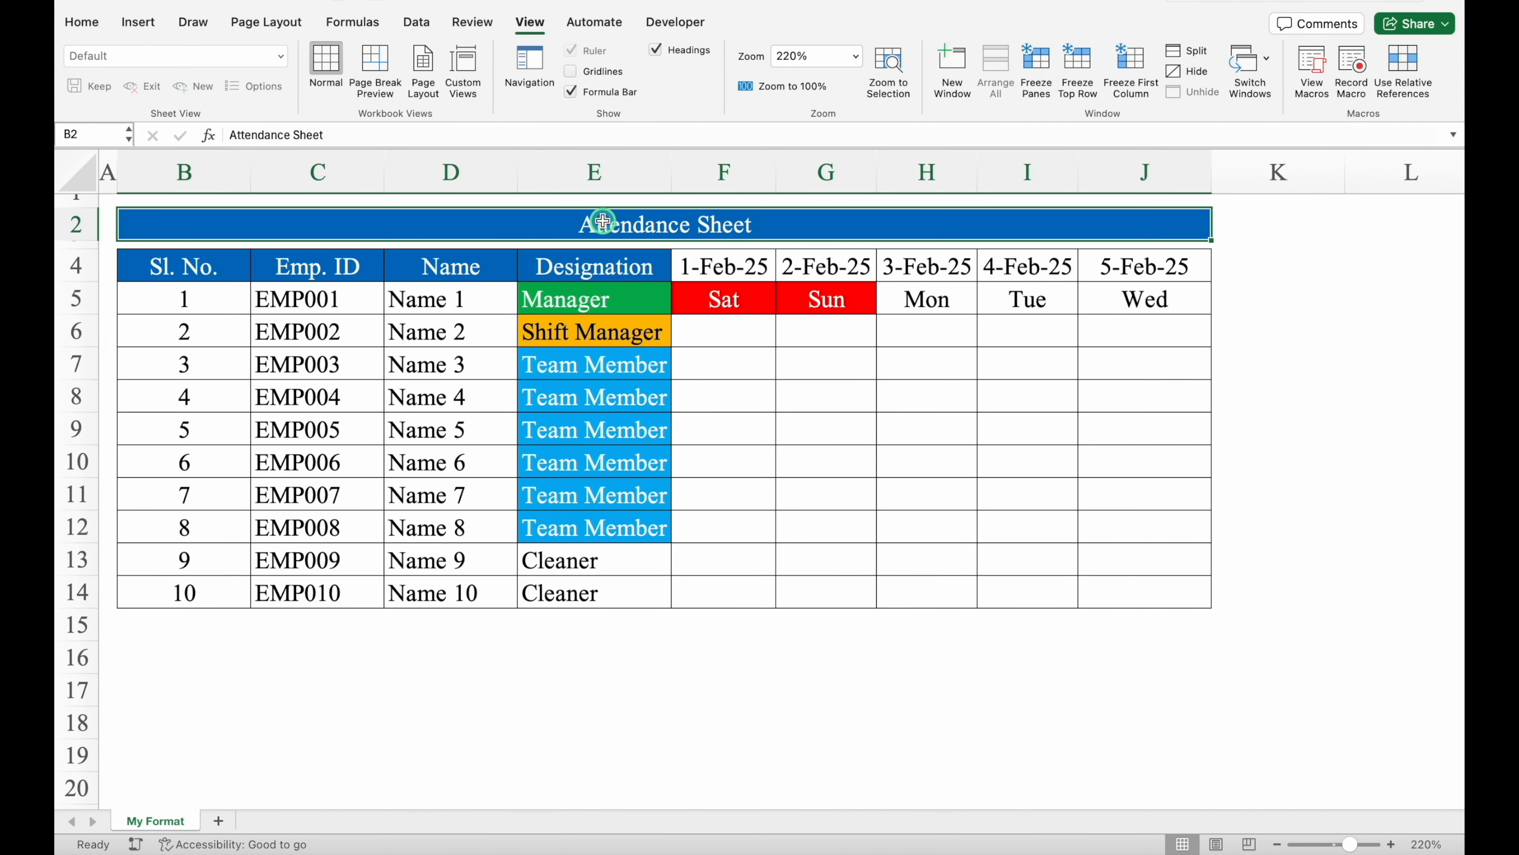
left_click(79, 21)
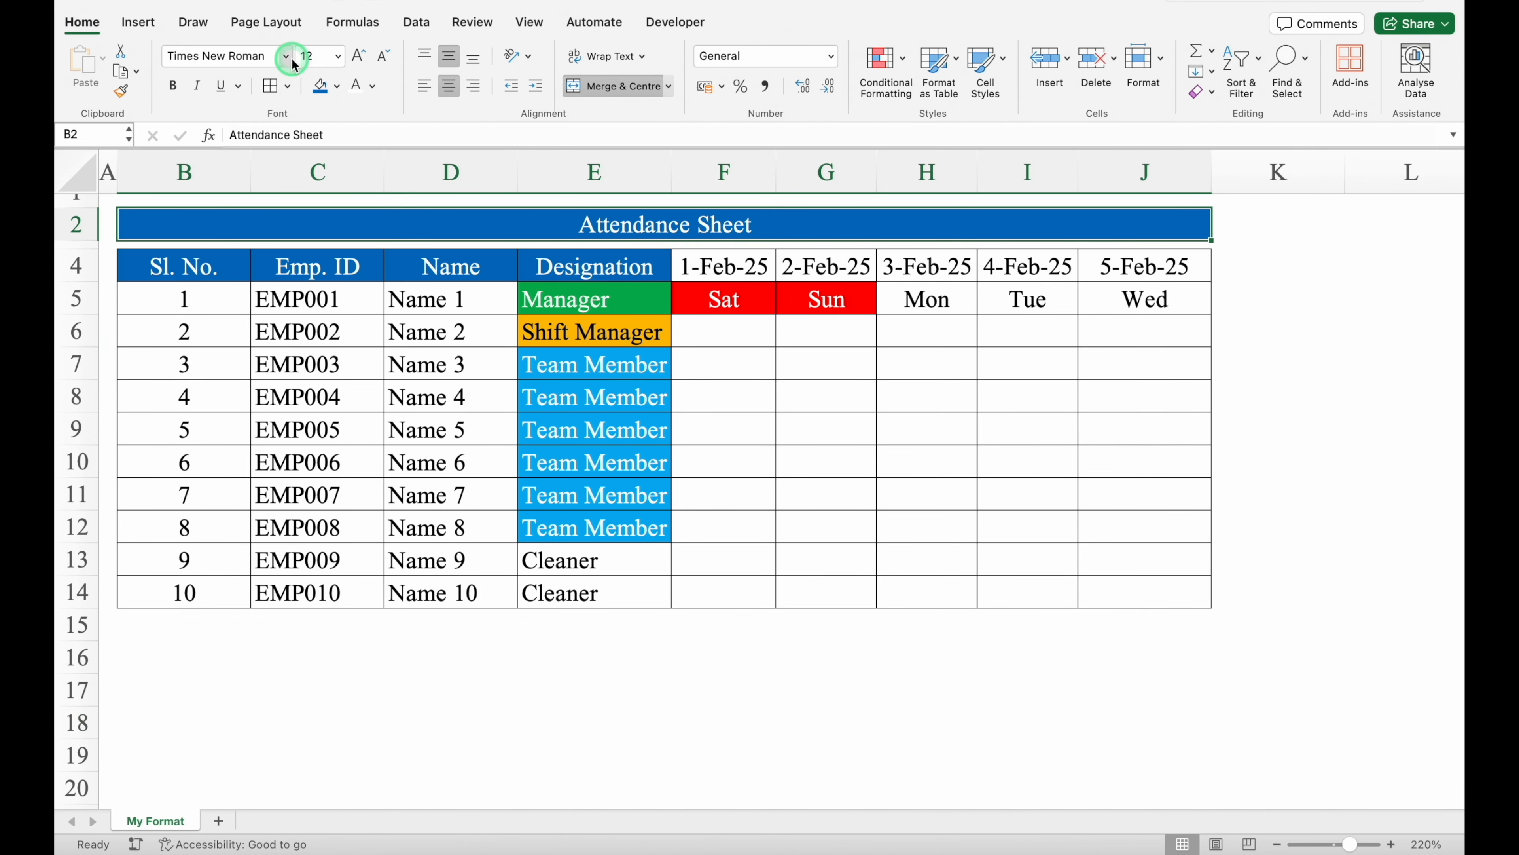
left_click(337, 88)
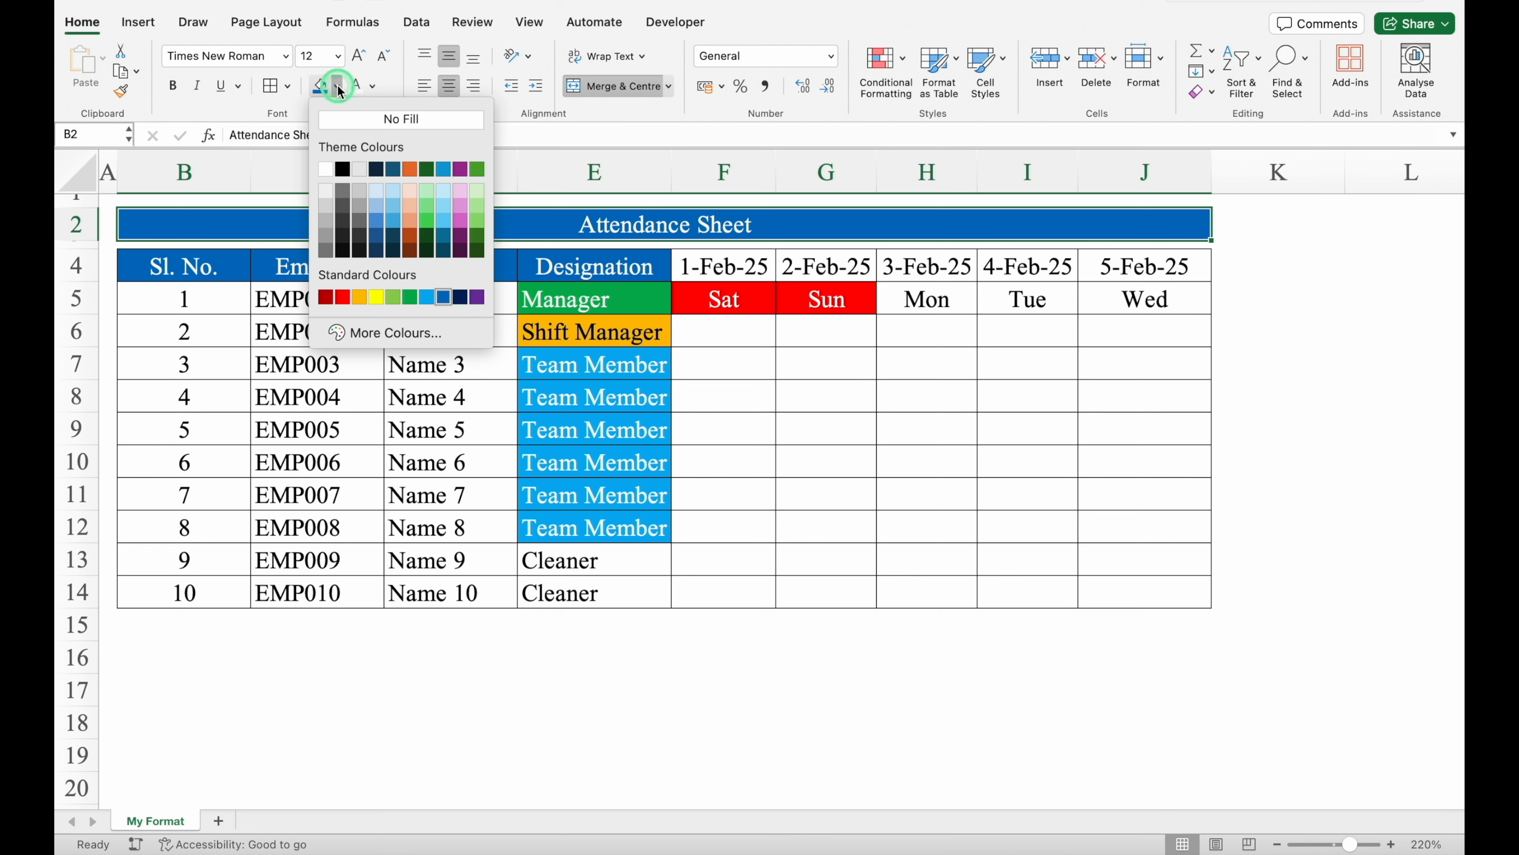
left_click(410, 334)
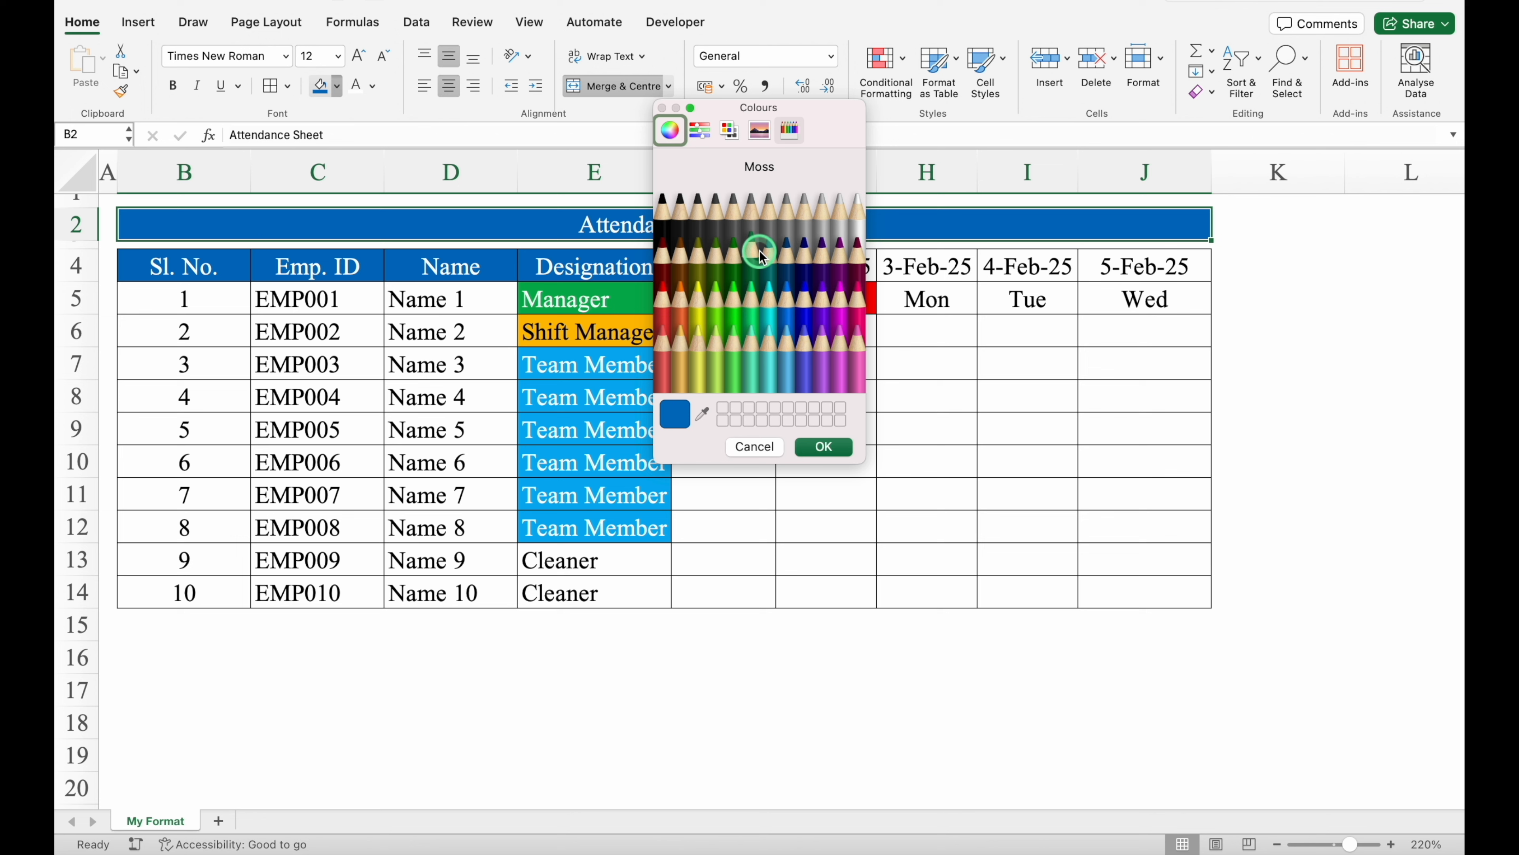
left_click(669, 130)
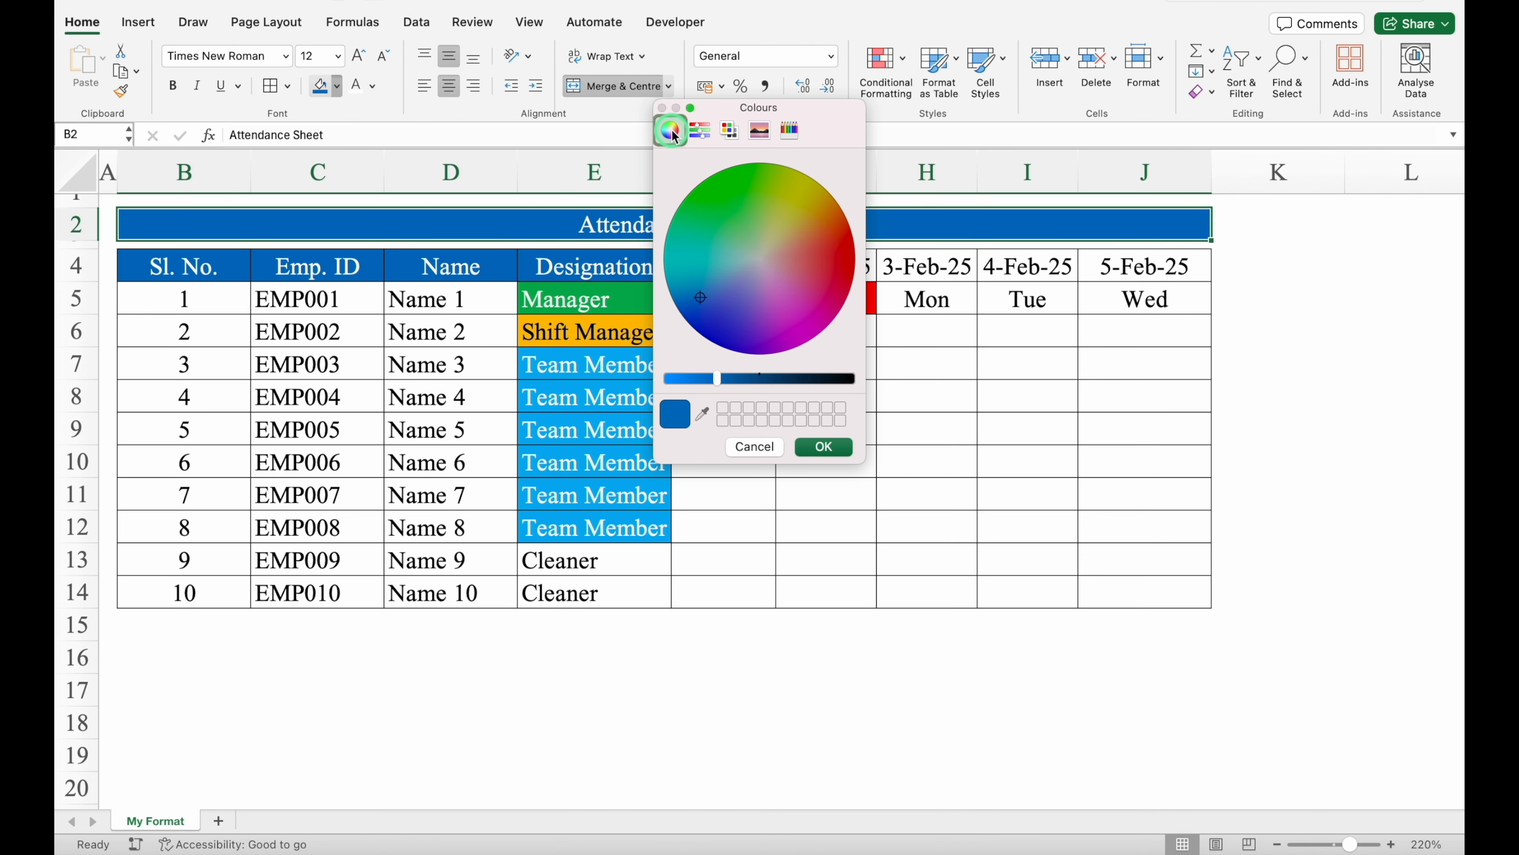
left_click(704, 297)
left_click_drag(705, 304, 733, 328)
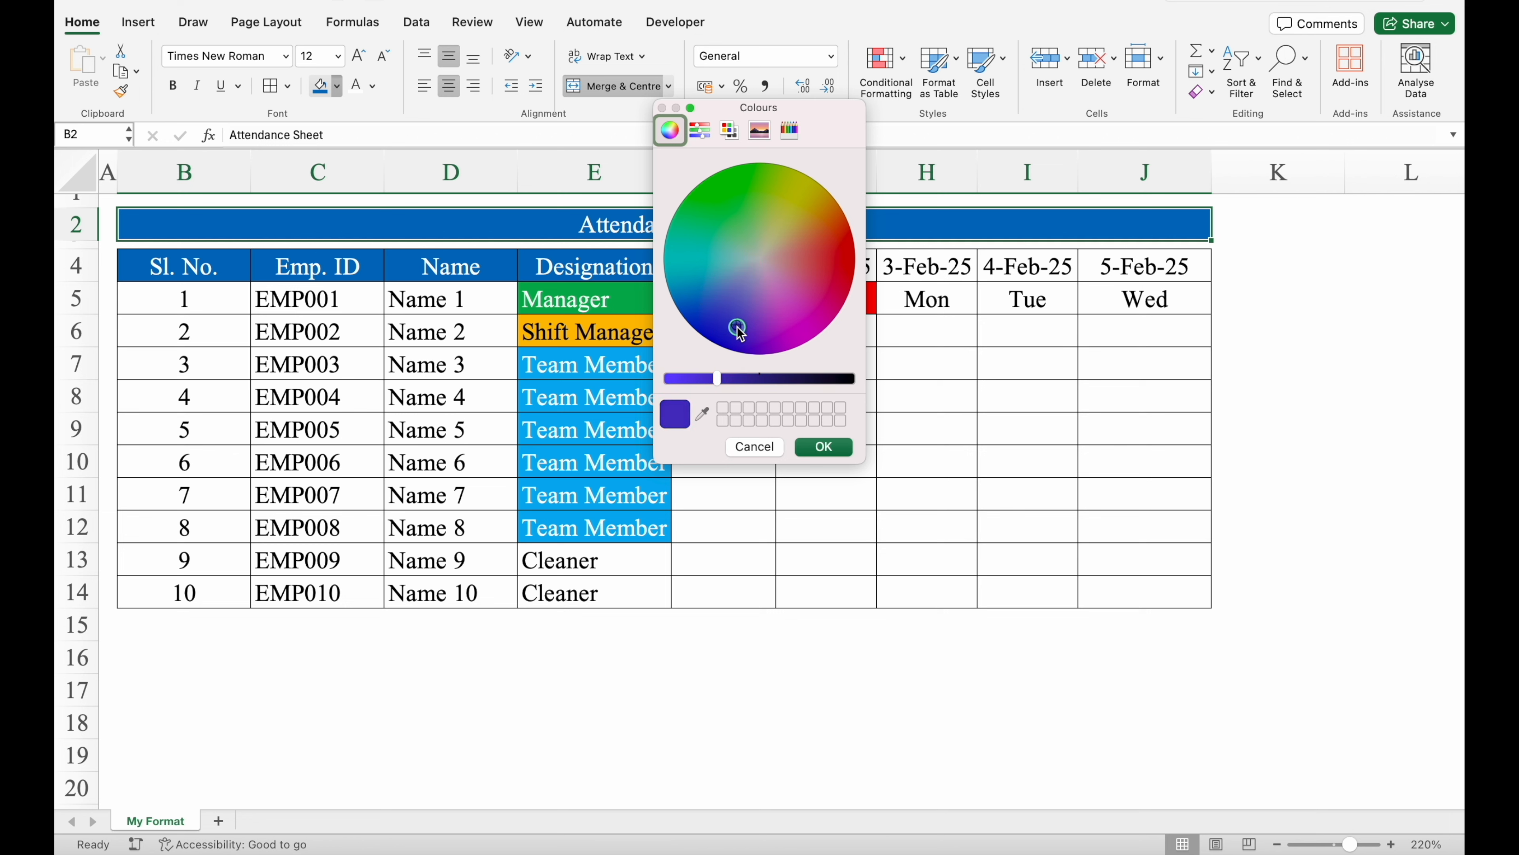
left_click(729, 274)
left_click_drag(736, 276, 730, 341)
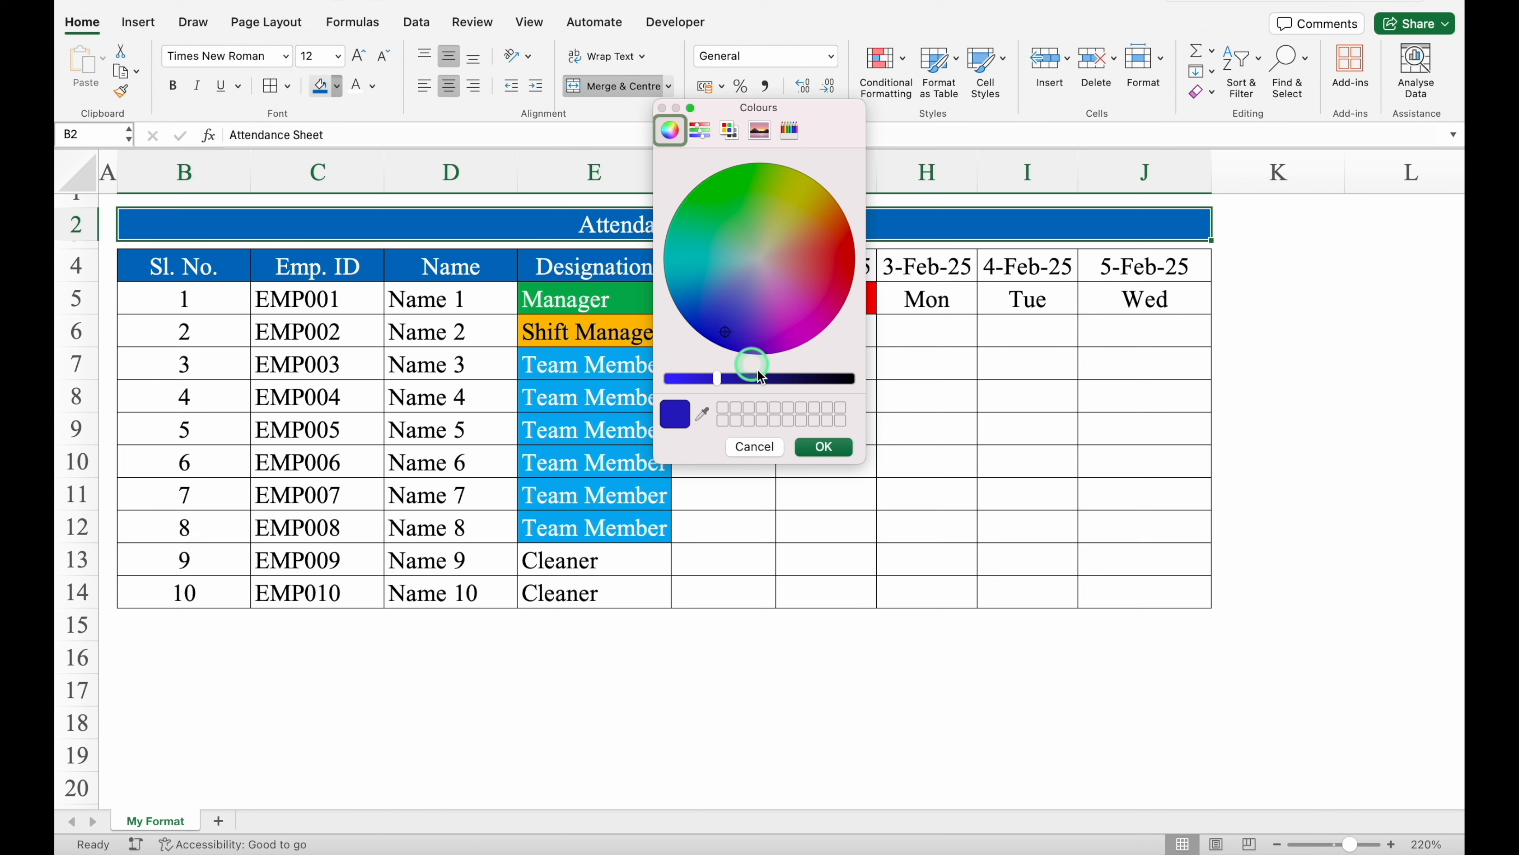
left_click(823, 447)
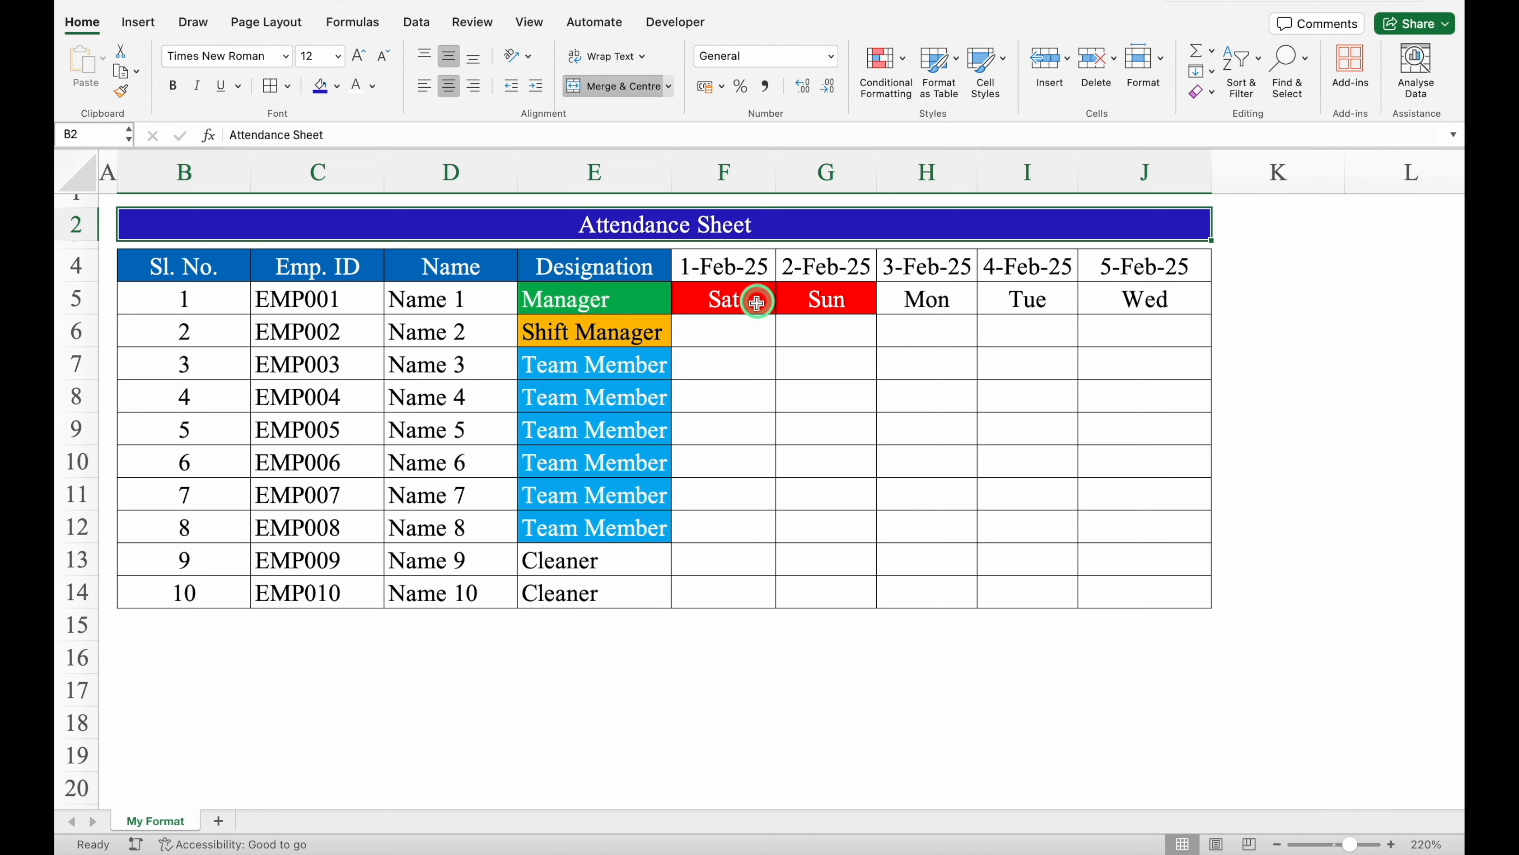
Step: Enter the attendance codes P, L, A and H in cells F6 to F9
left_click(741, 332)
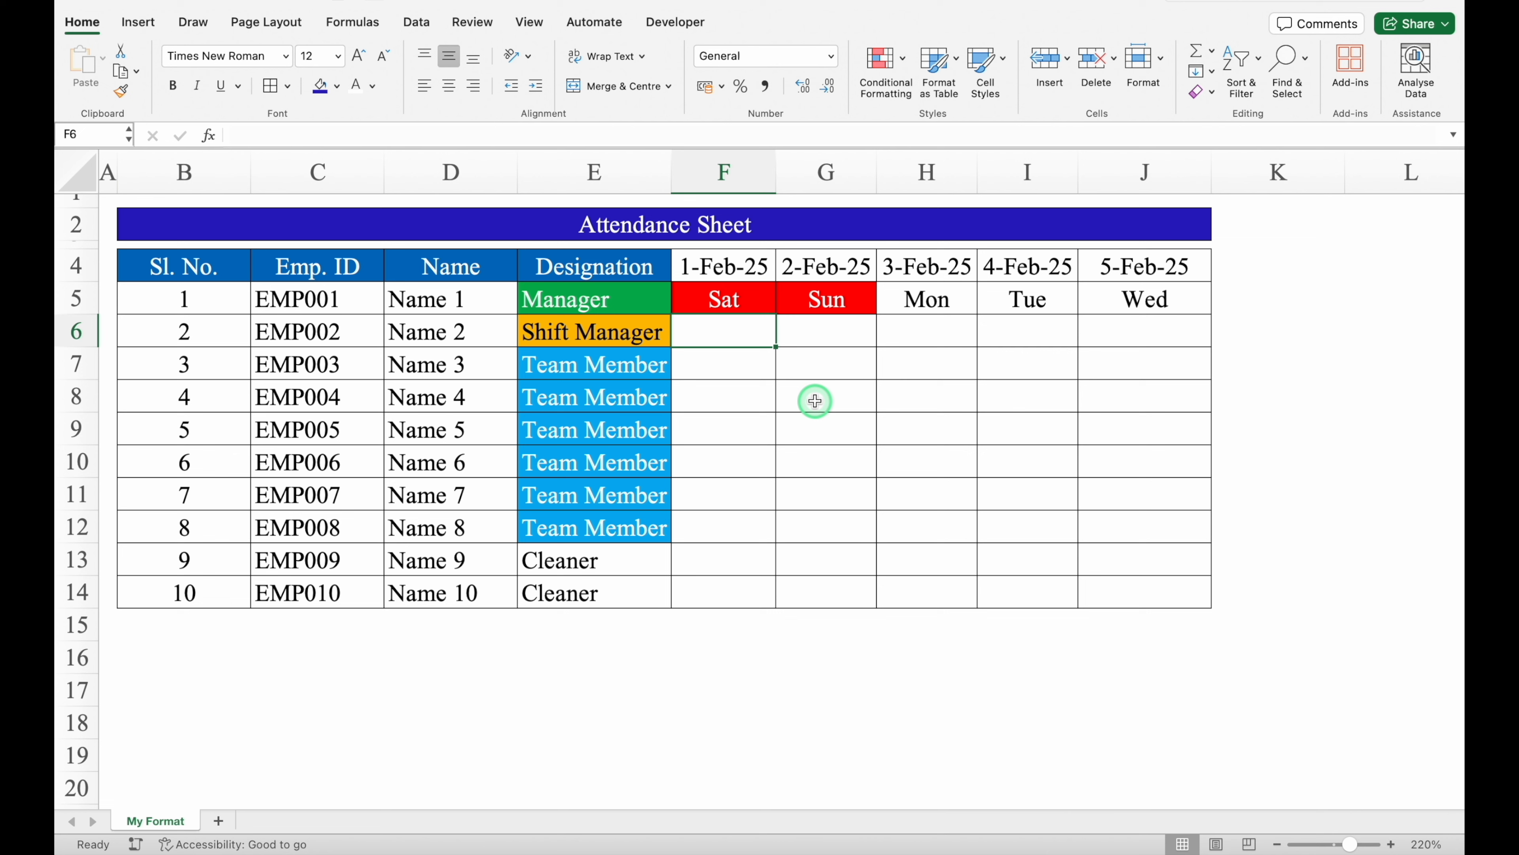
type("P")
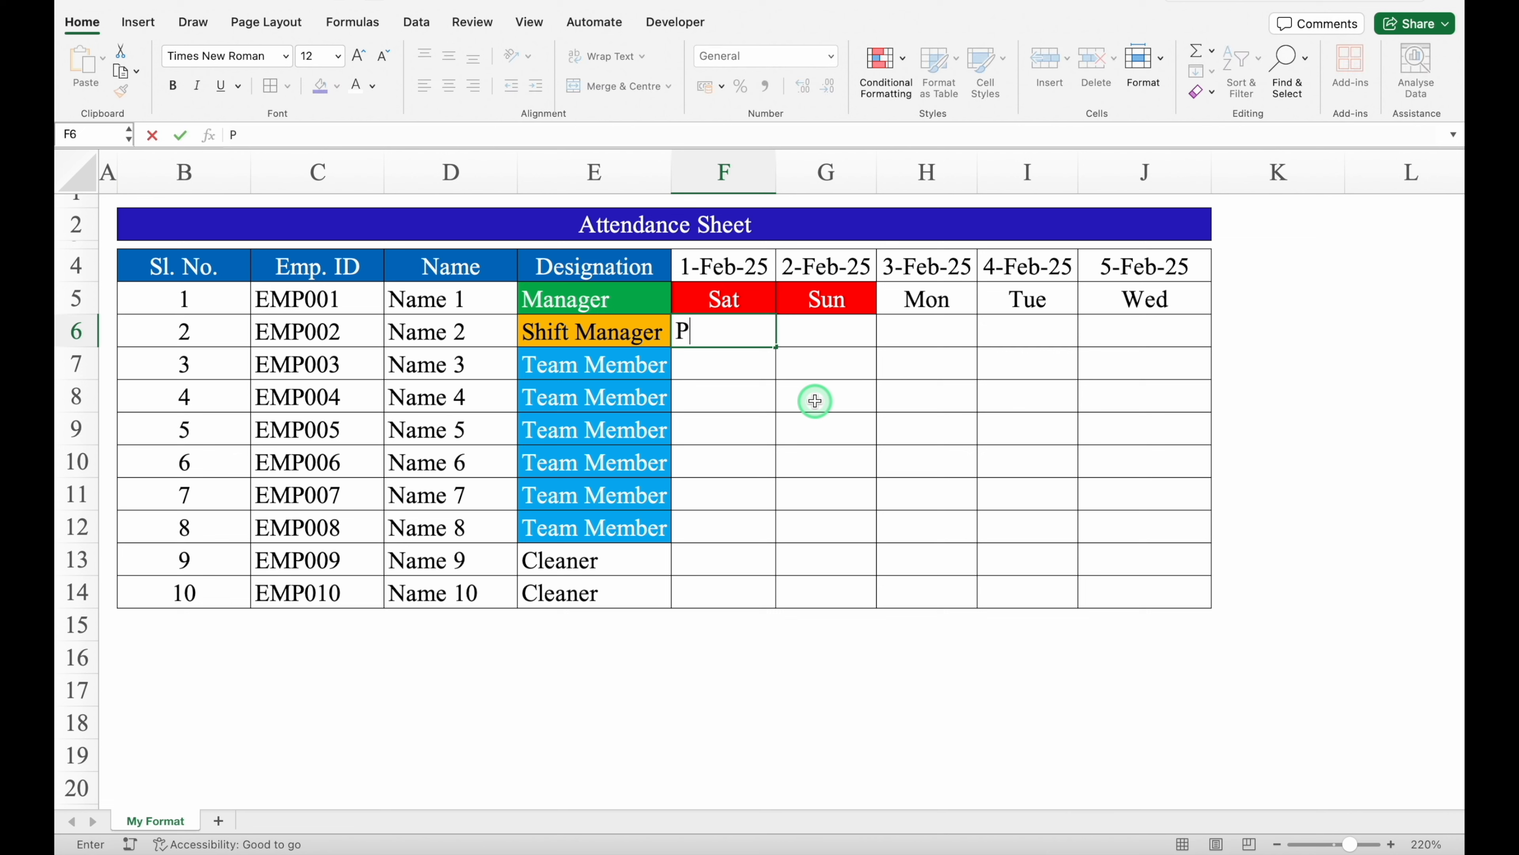
key("Return")
type("L")
key("Return")
type("A")
key("Return")
type("H")
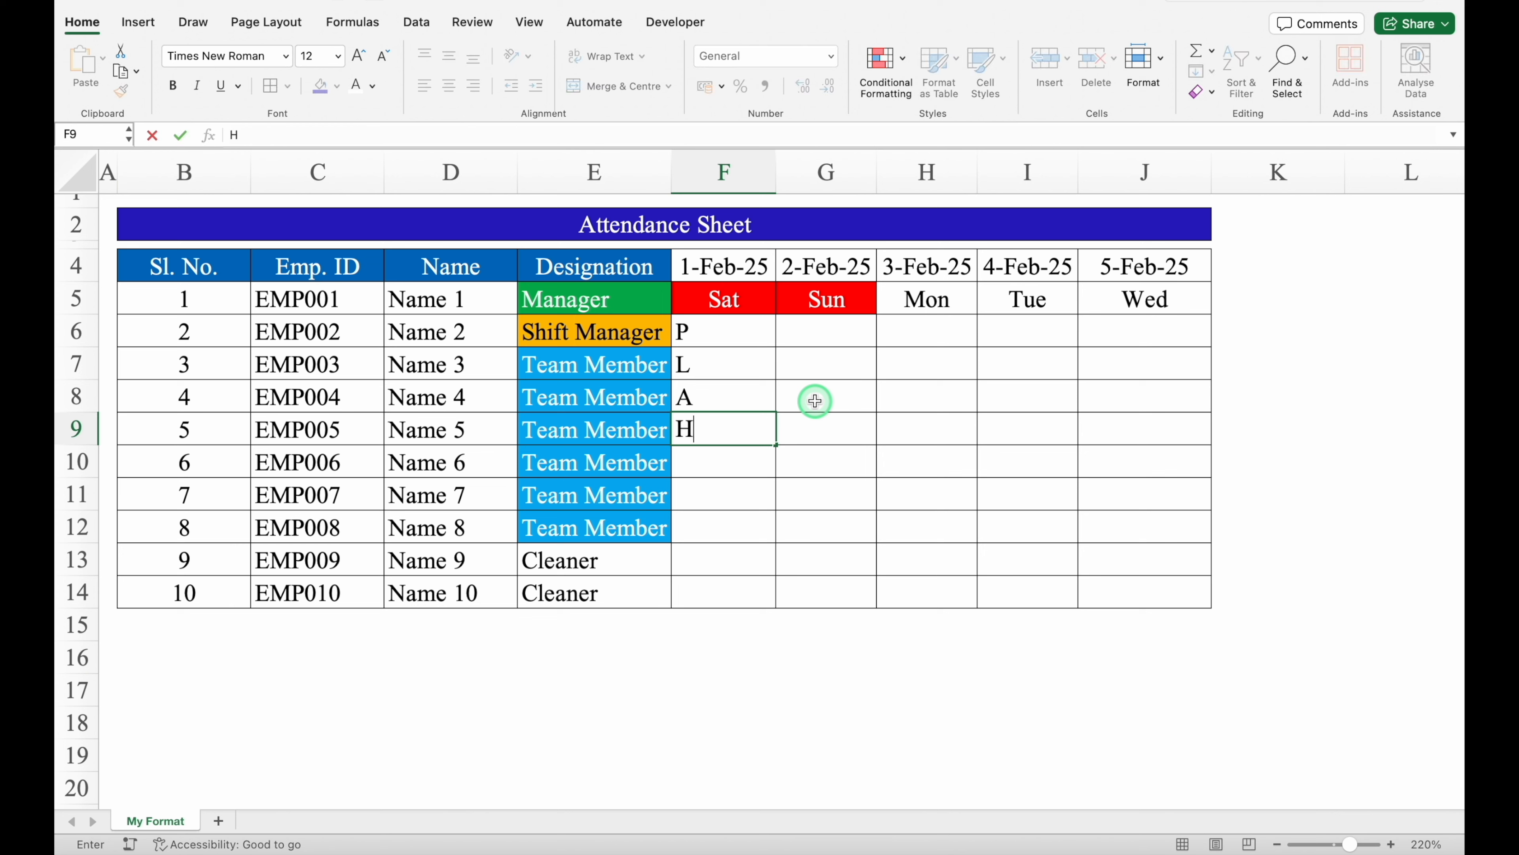
left_click(815, 400)
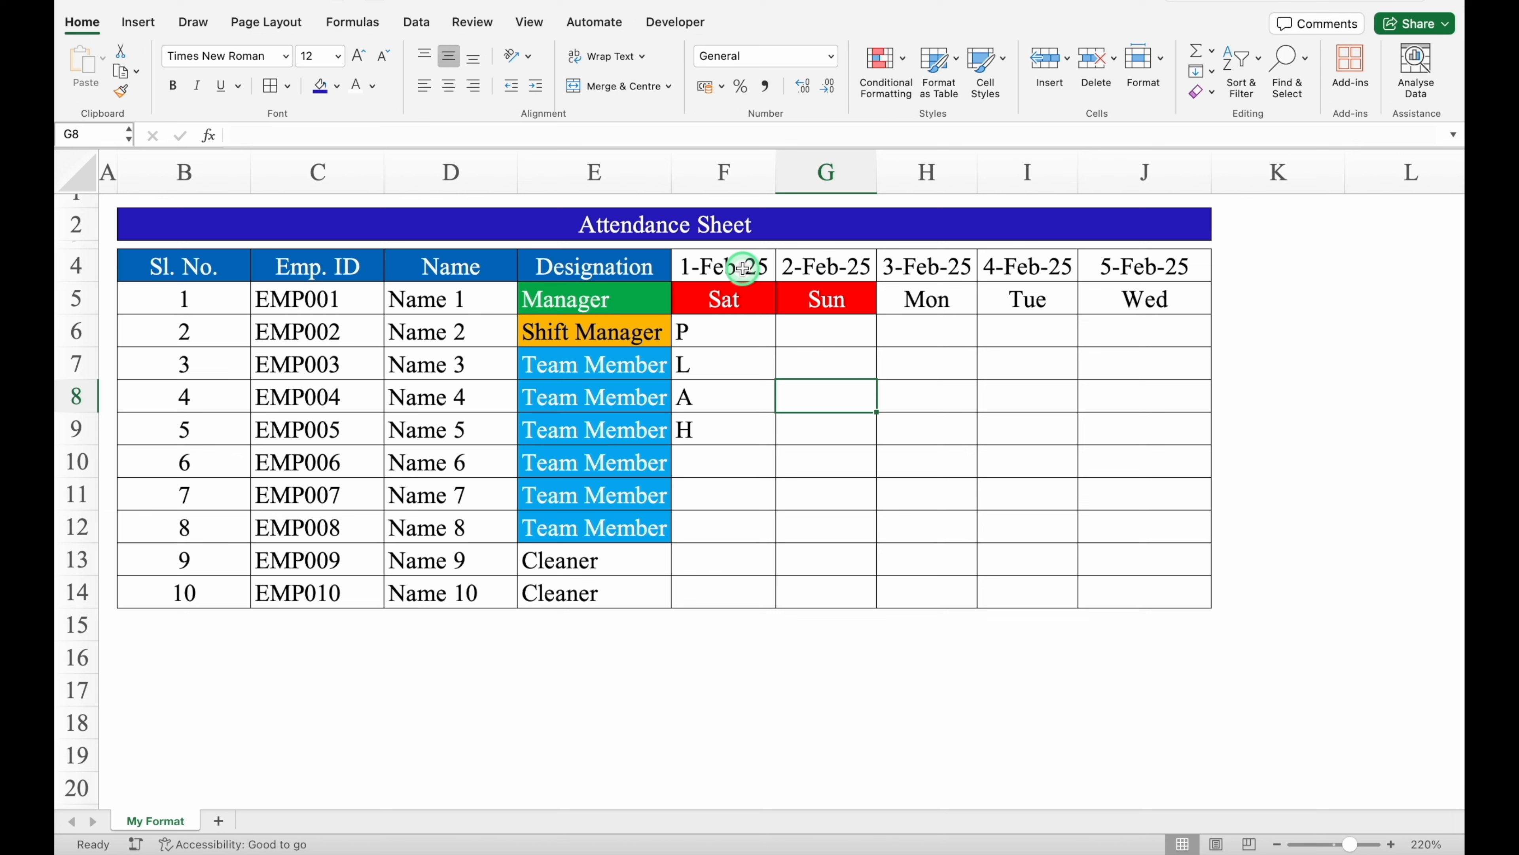
Step: Rotate the dates in F4:J4 upwards and autofit the widths of columns F to J
left_click_drag(744, 268, 1157, 263)
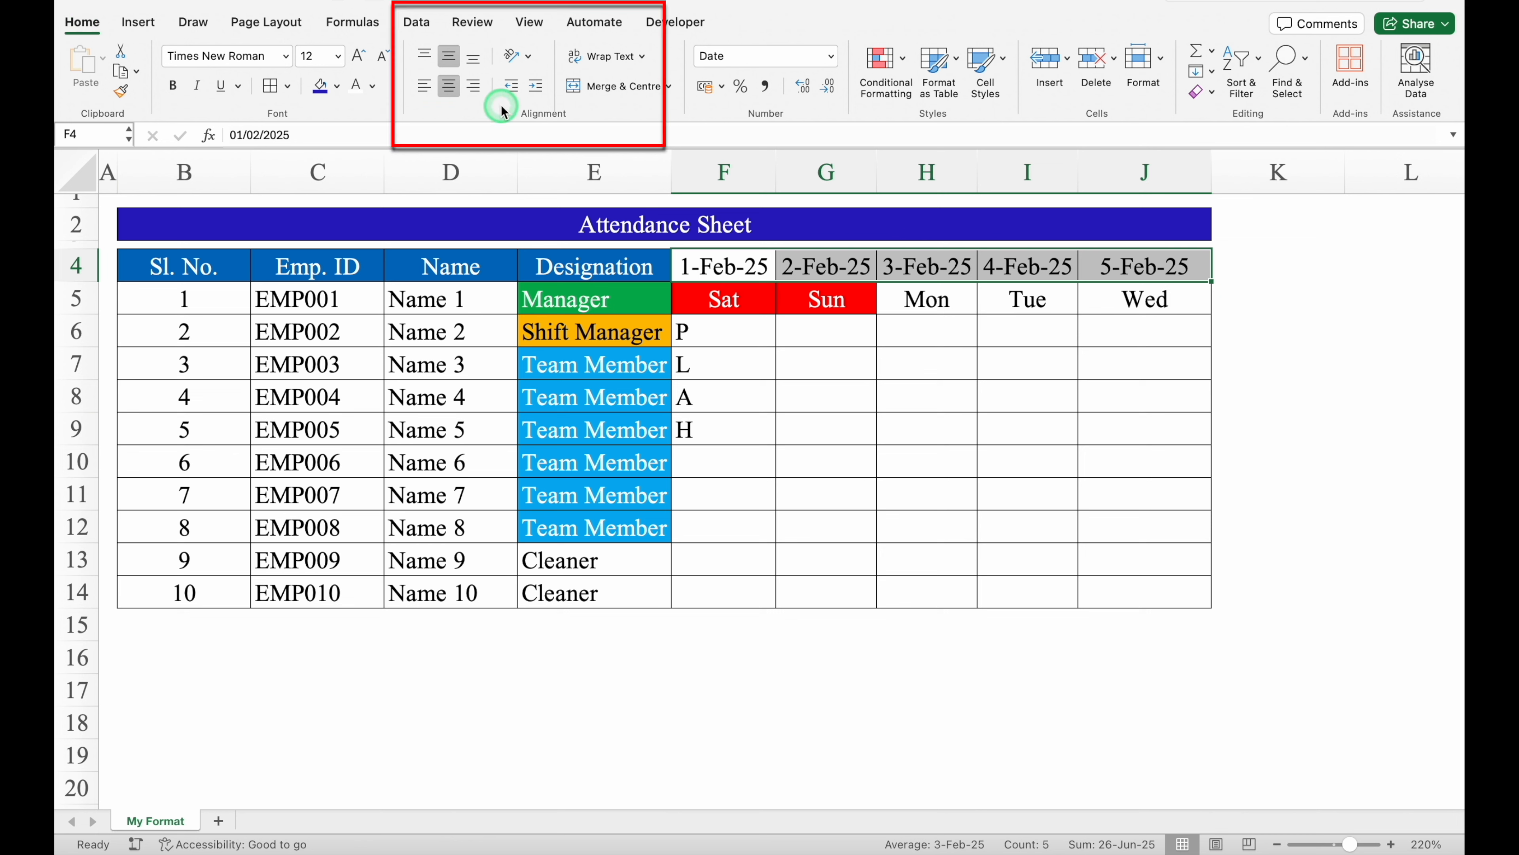
left_click(529, 57)
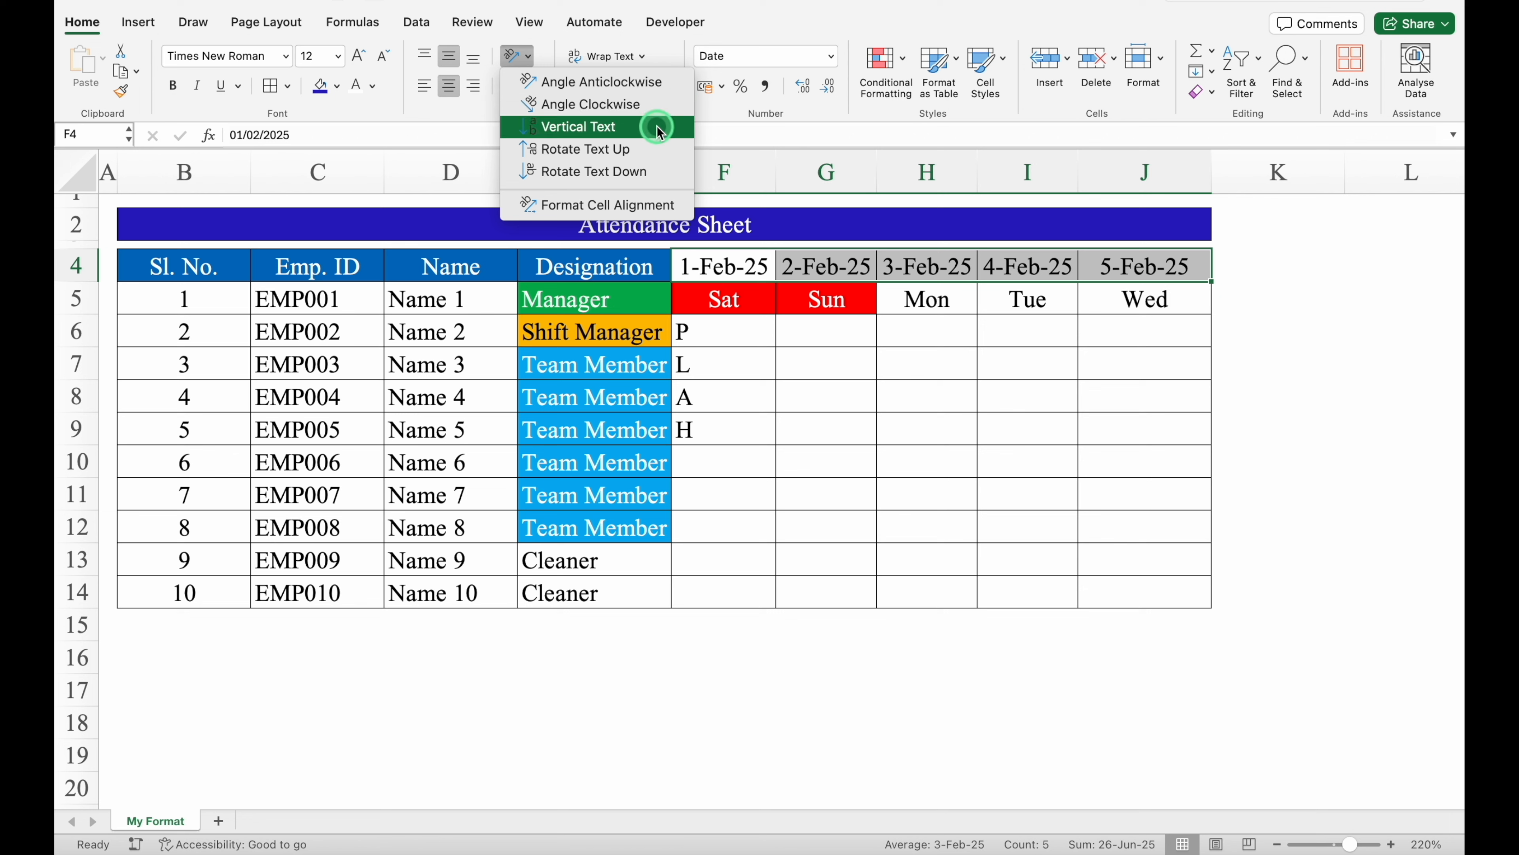
left_click(658, 150)
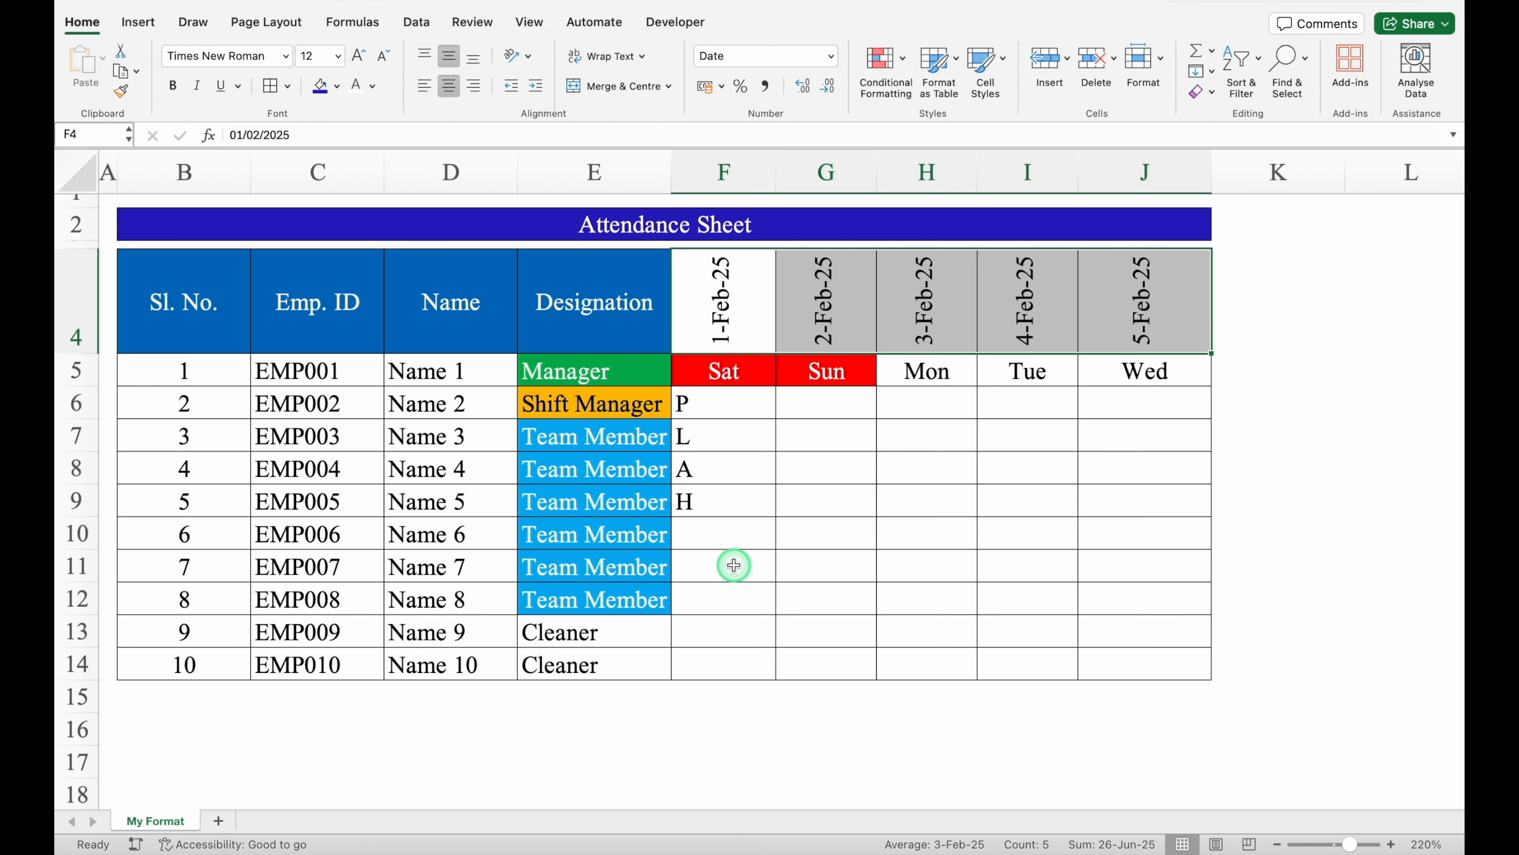
left_click_drag(727, 197, 1077, 163)
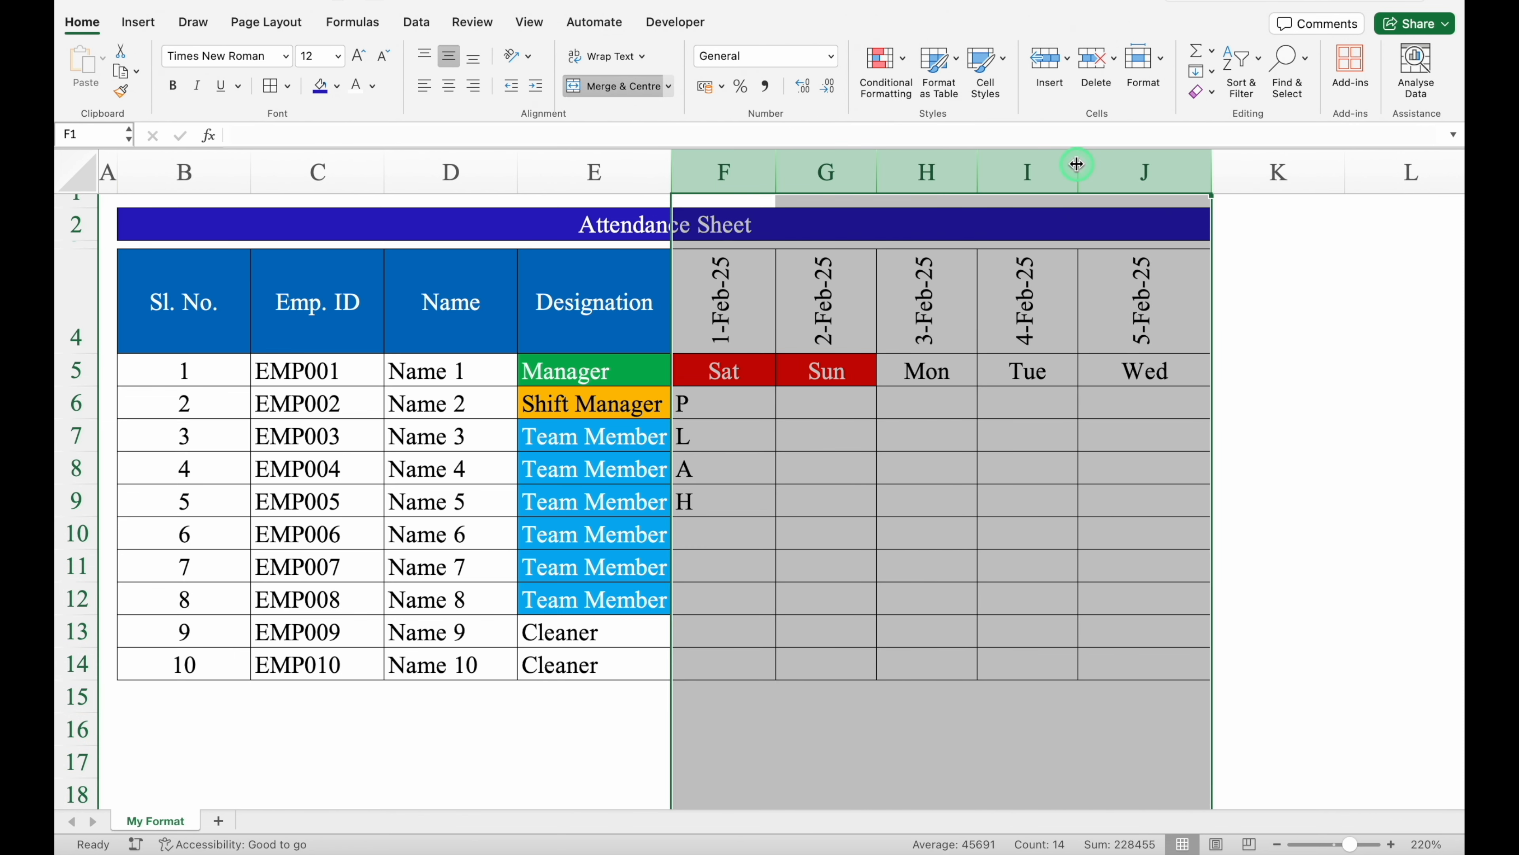
double_click(1077, 164)
left_click(1093, 383)
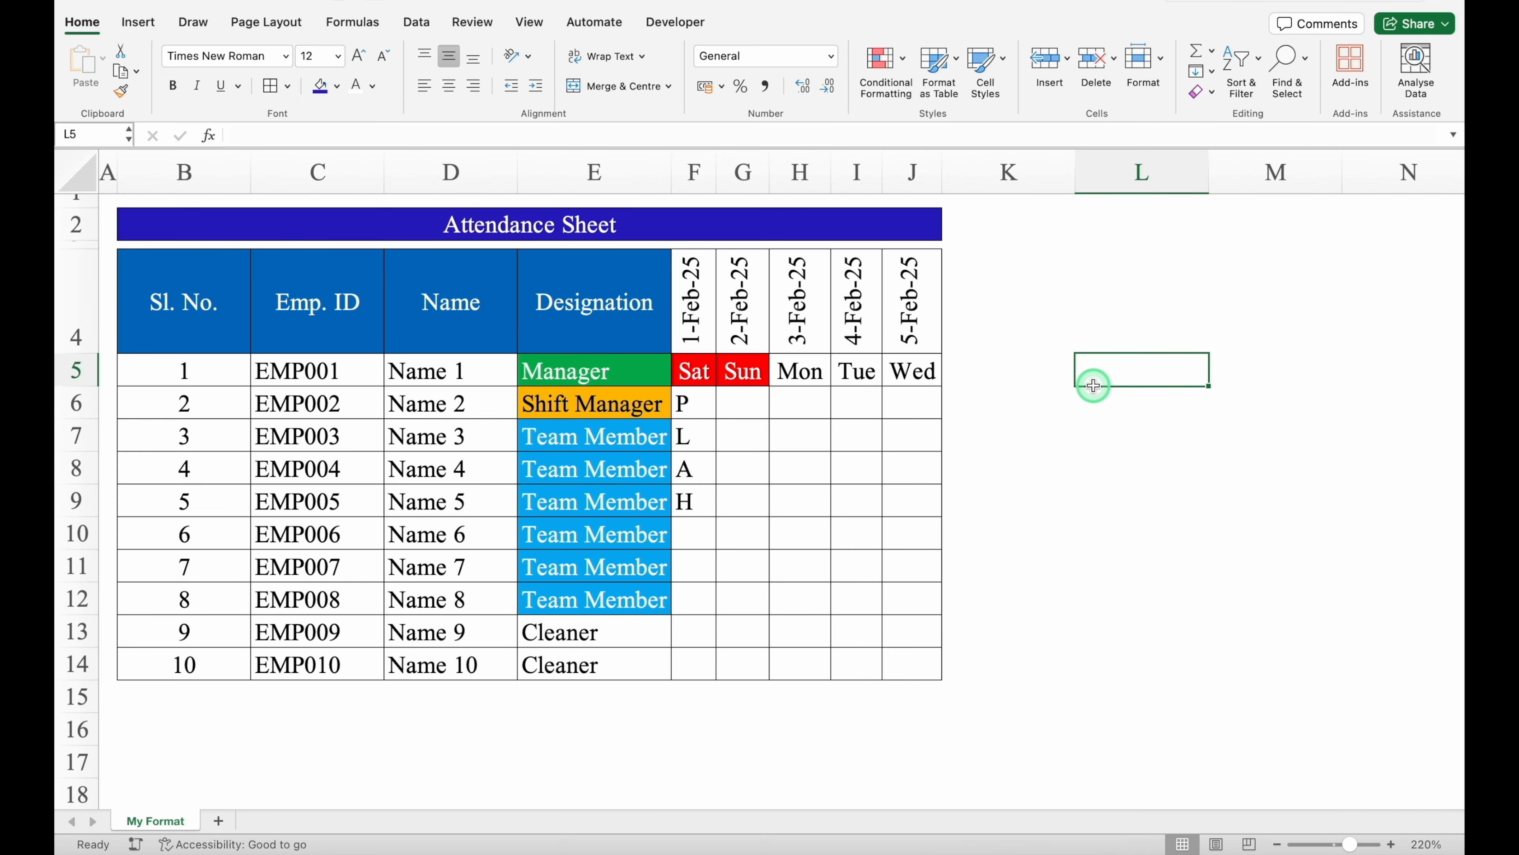
Step: Narrow column K and enter the sample text Office Monk in K4
left_click(601, 57)
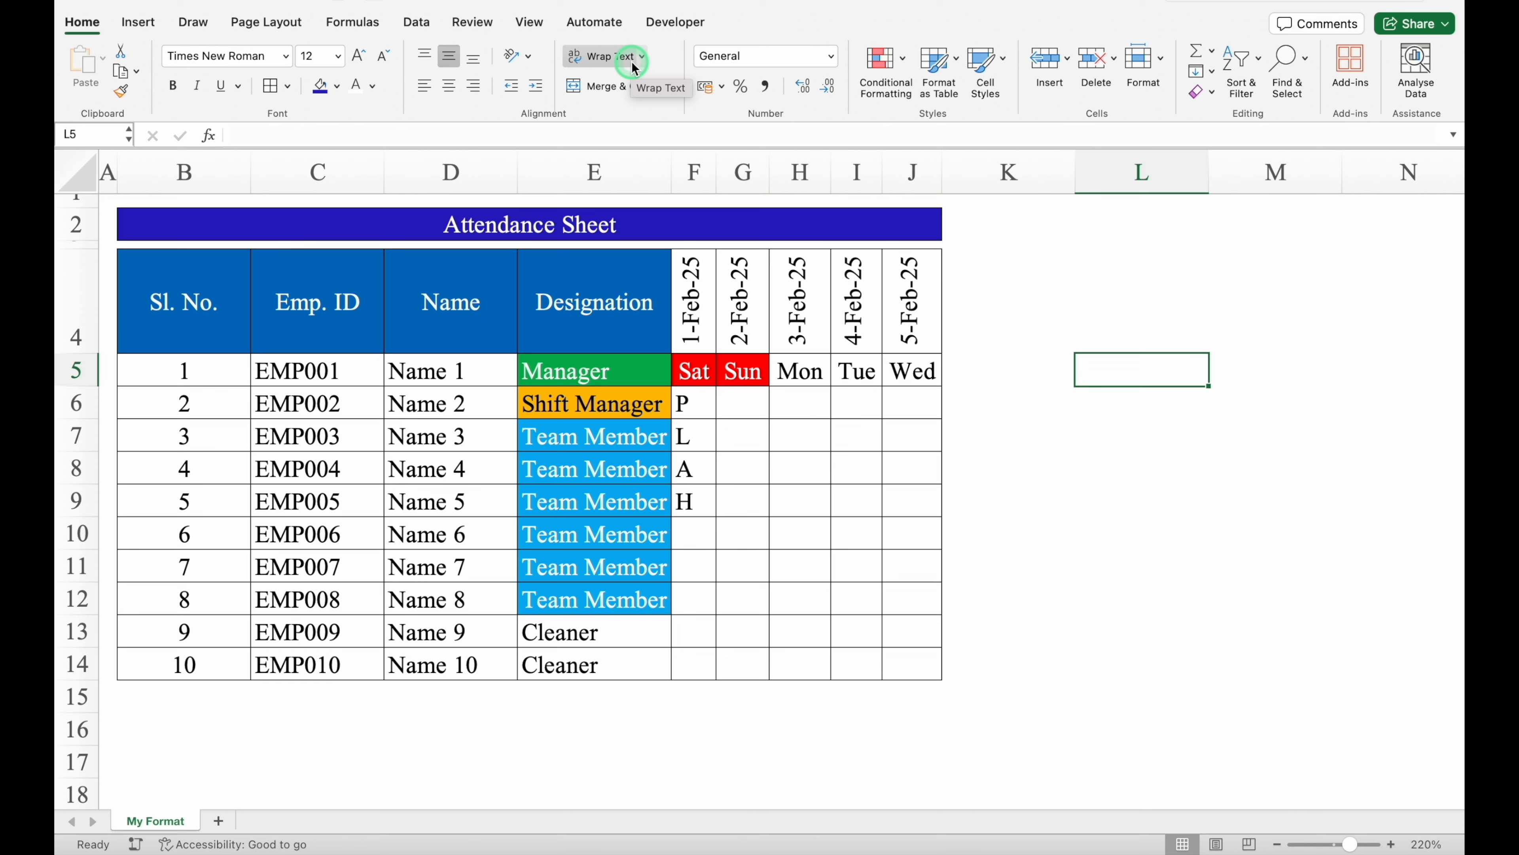
left_click(1071, 264)
left_click_drag(1075, 172, 1030, 174)
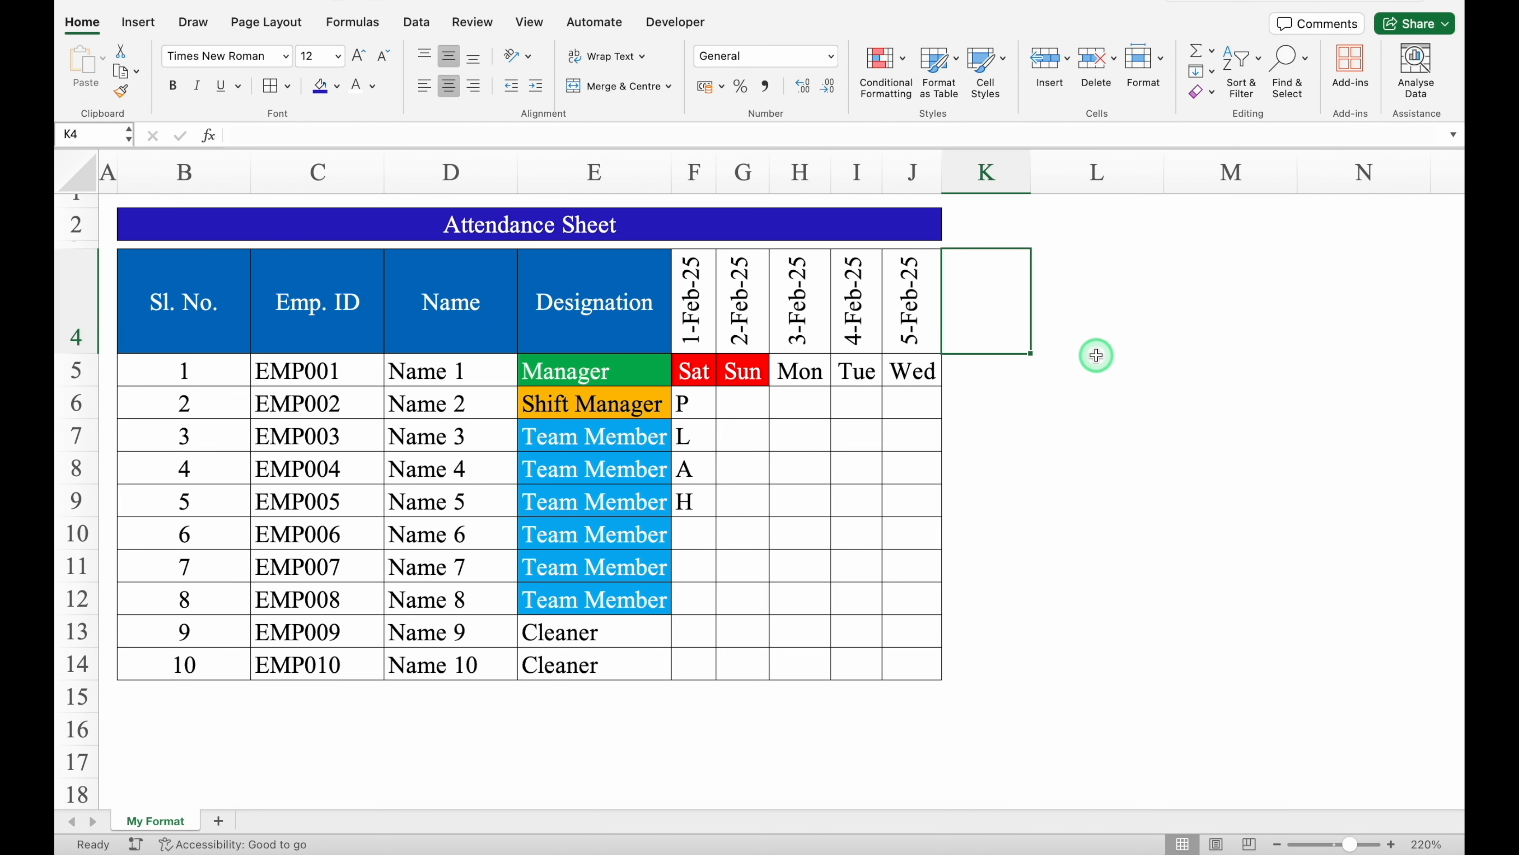
type("Office")
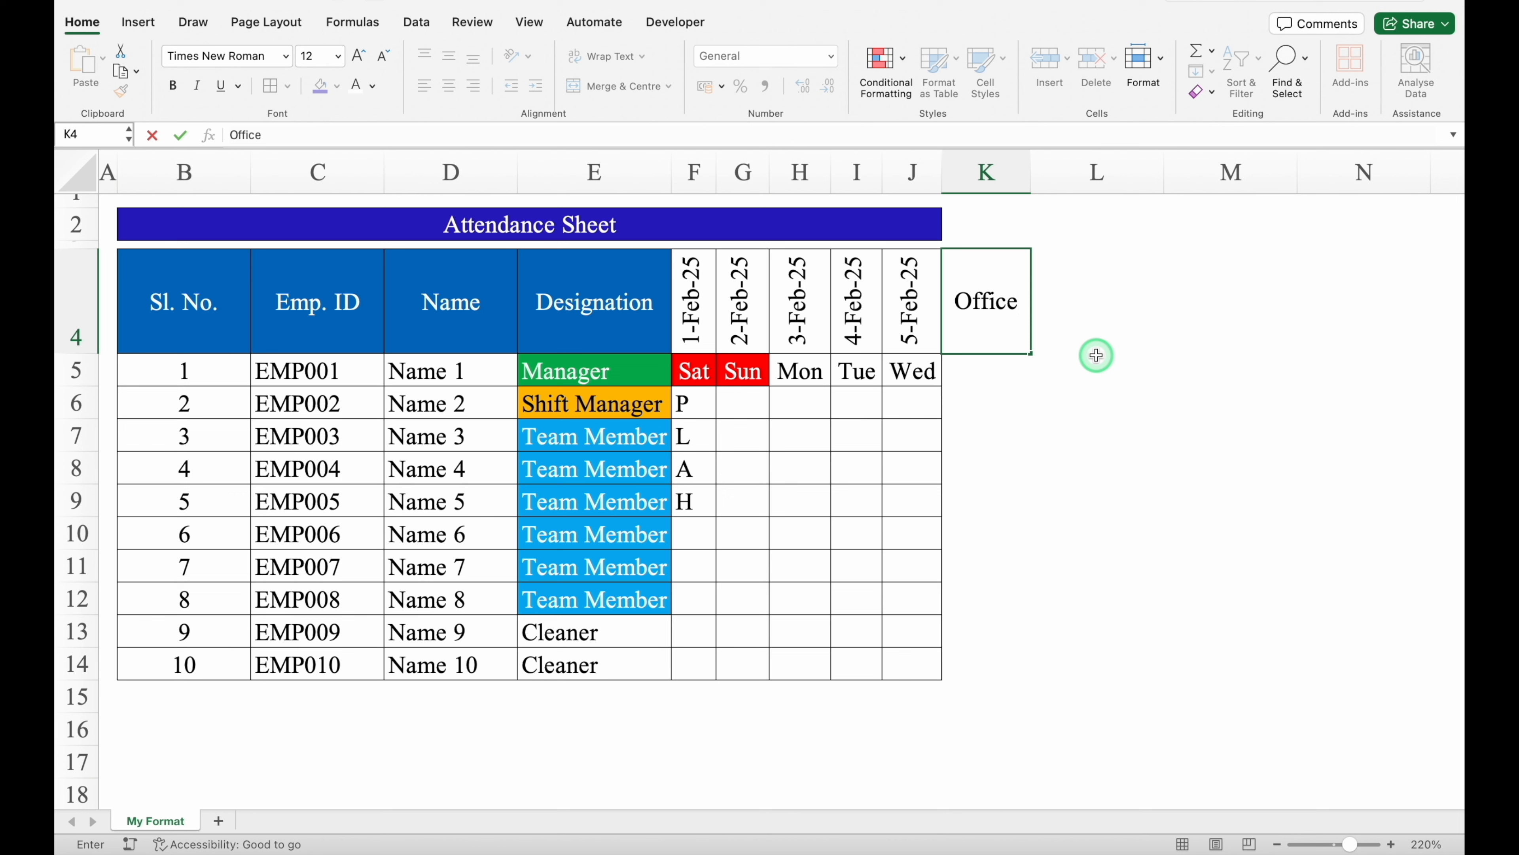
type("Monk")
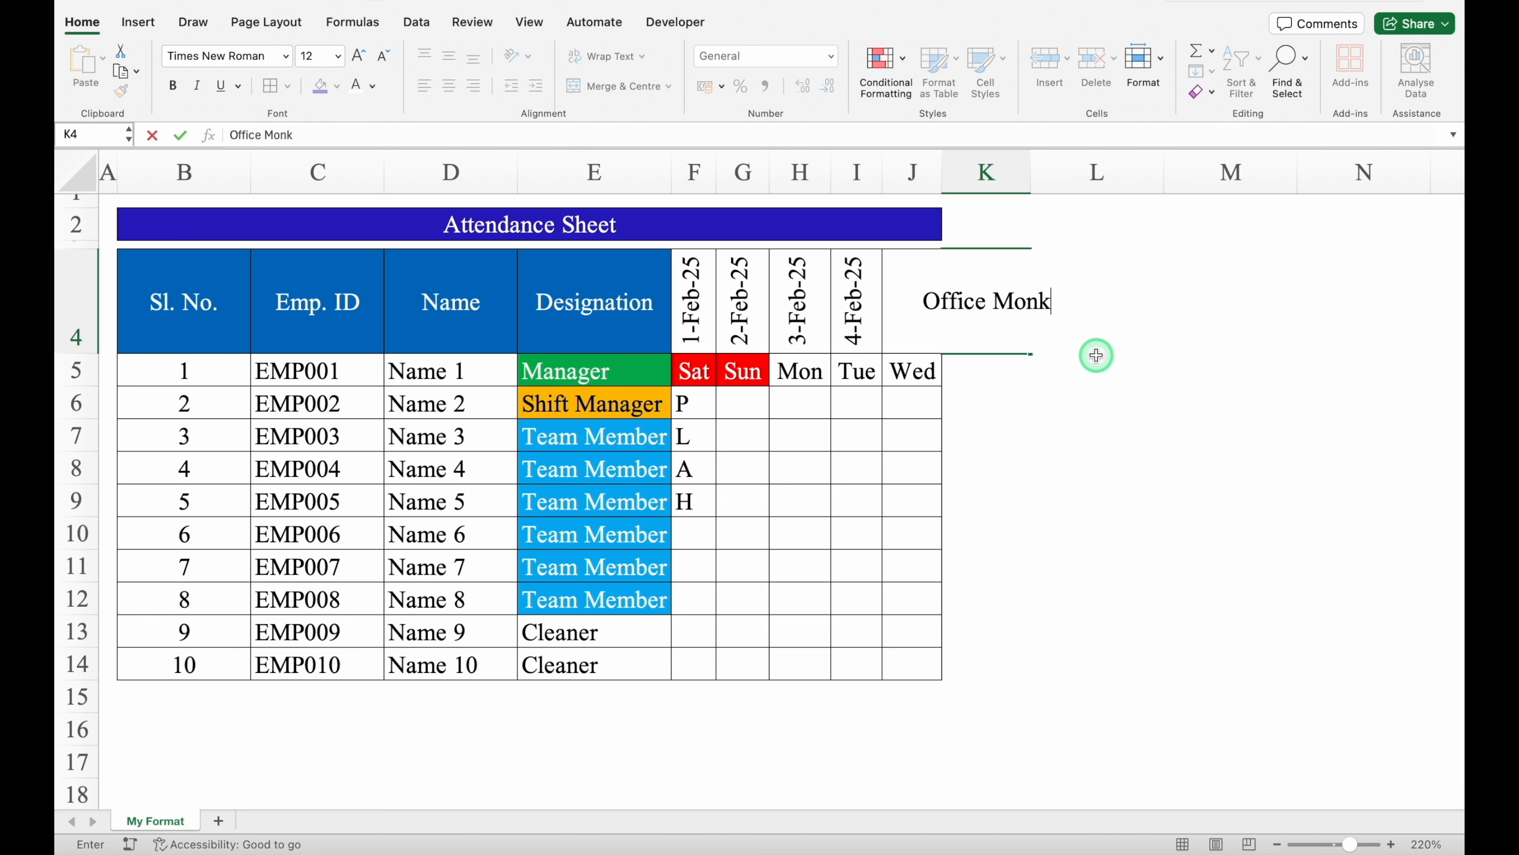
key("Return")
Step: Wrap the text in K4 and widen column K so Office Monk fits on one line
left_click(1015, 301)
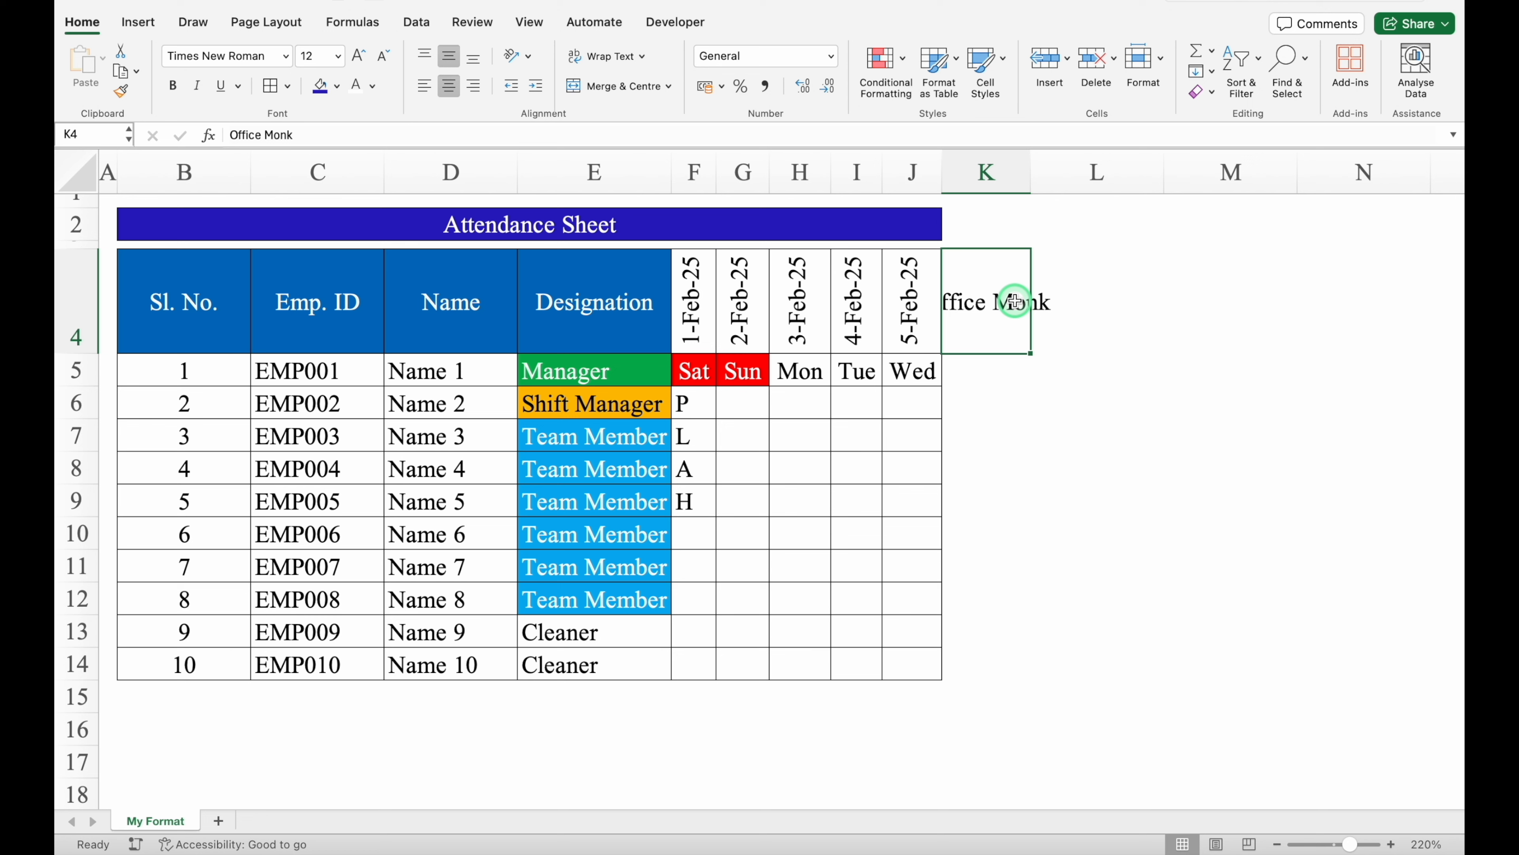
left_click(605, 57)
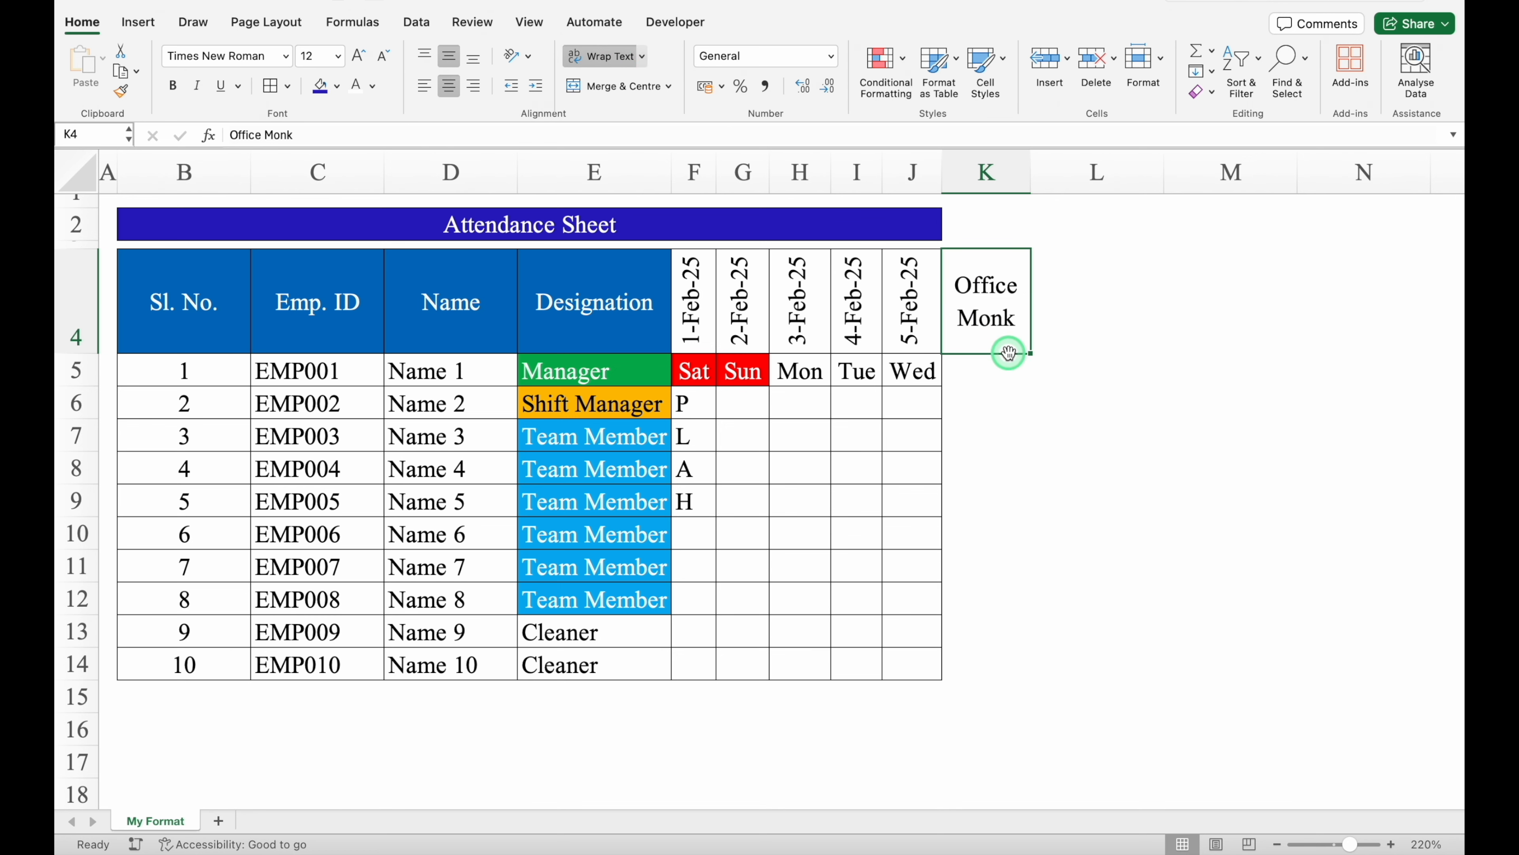
left_click_drag(1031, 174, 1201, 175)
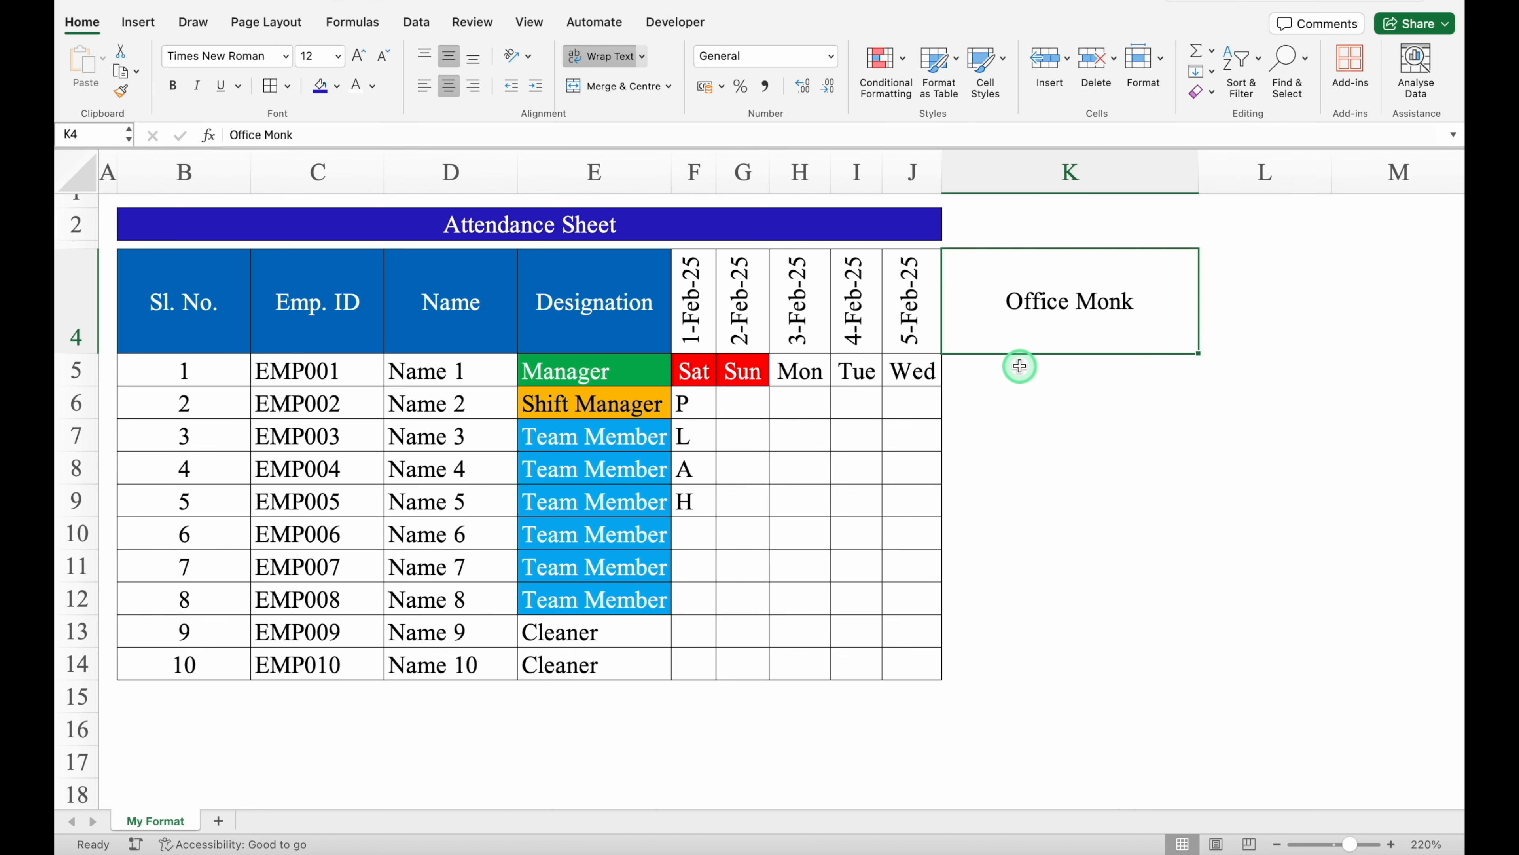
Step: Undo the last widening of column K and the text wrapping in K4
key("super+z")
key("super+z")
key("super+z")
Step: Enter Office Monk in K4 with a manual line break between the two words, and widen column K
type("Office")
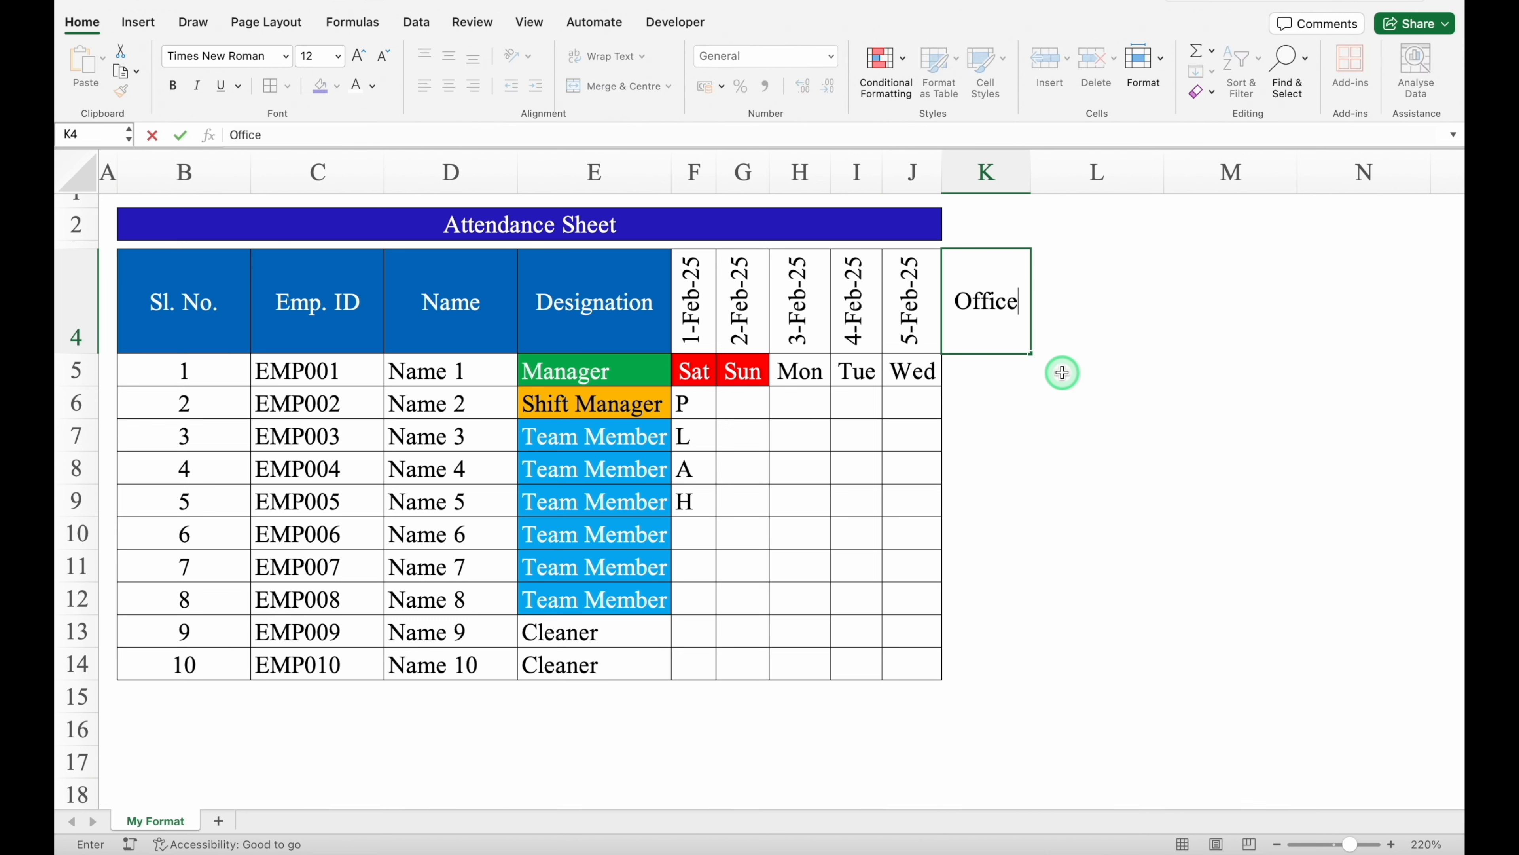
key("alt+Return")
type("Monk")
key("Return")
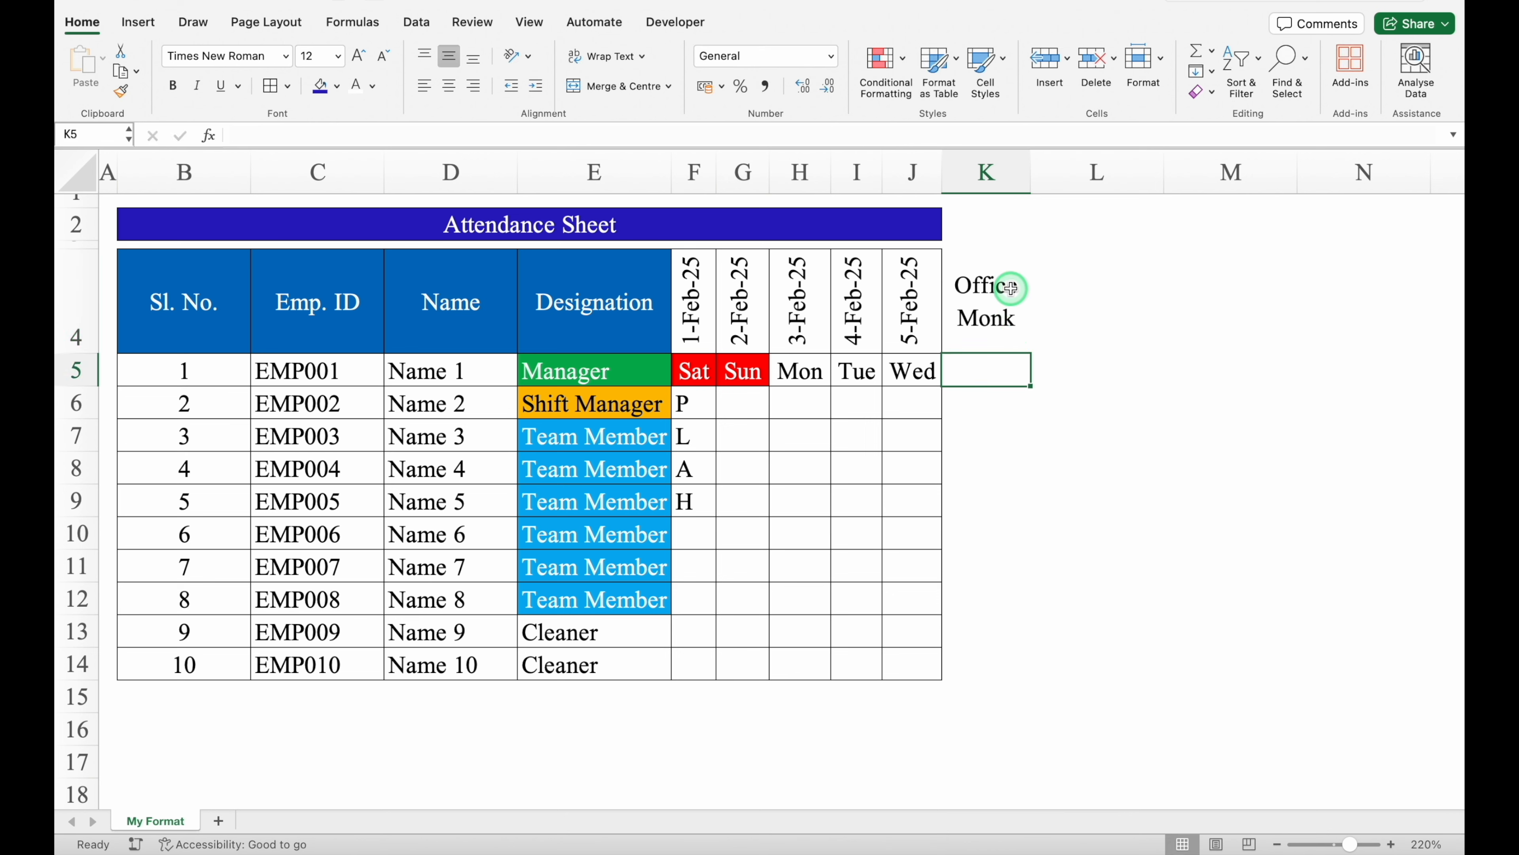
left_click_drag(1030, 165, 1206, 200)
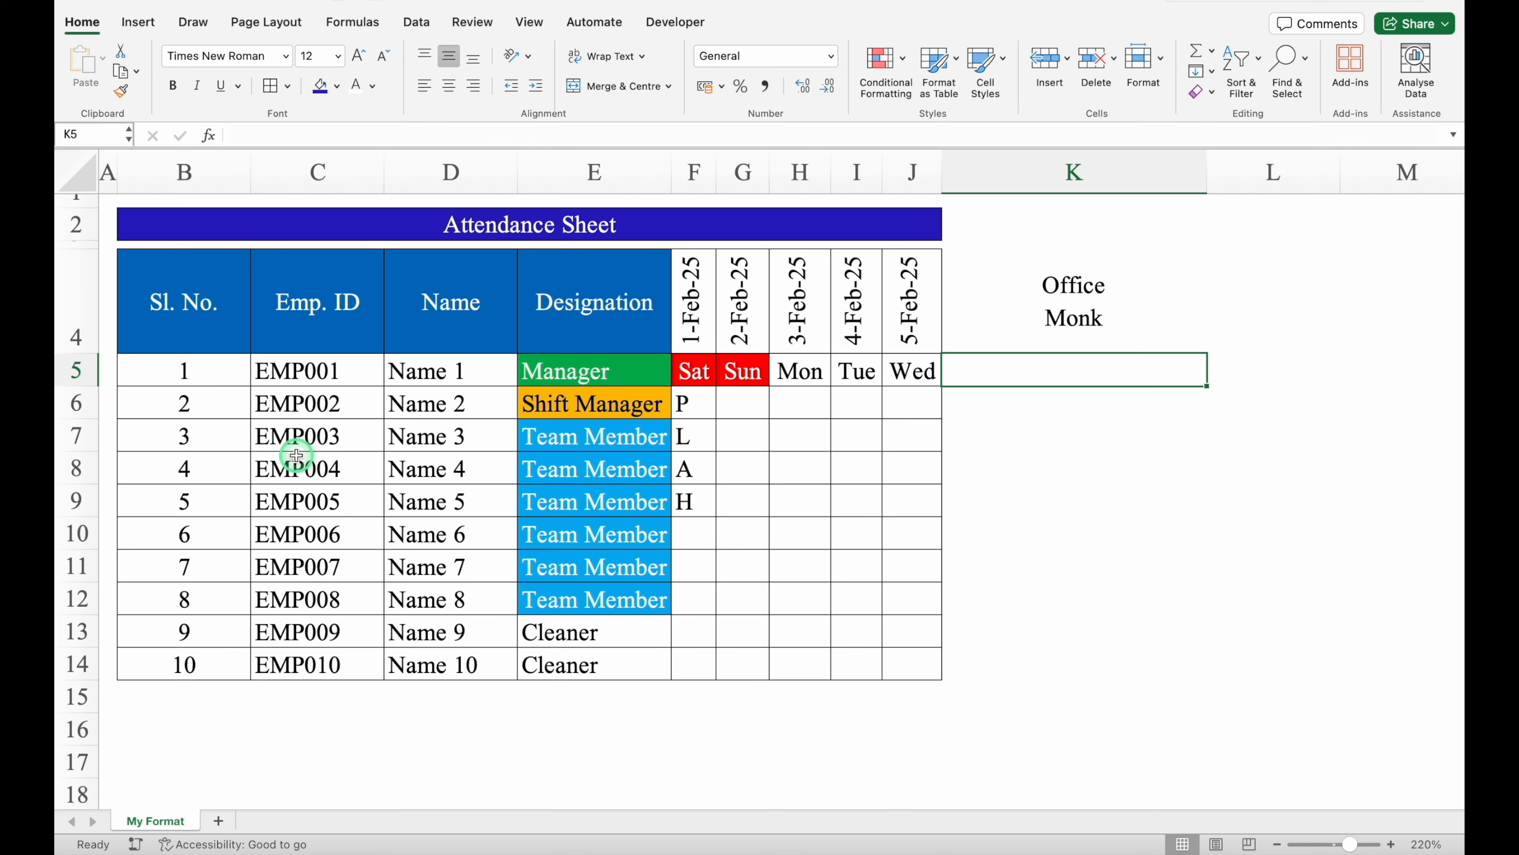
Step: Change the font of the sheet title and header row, B2:J4, to Eurostile Bold
mouse_move(181, 318)
left_mouse_down()
mouse_move(193, 306)
mouse_move(543, 328)
left_mouse_up()
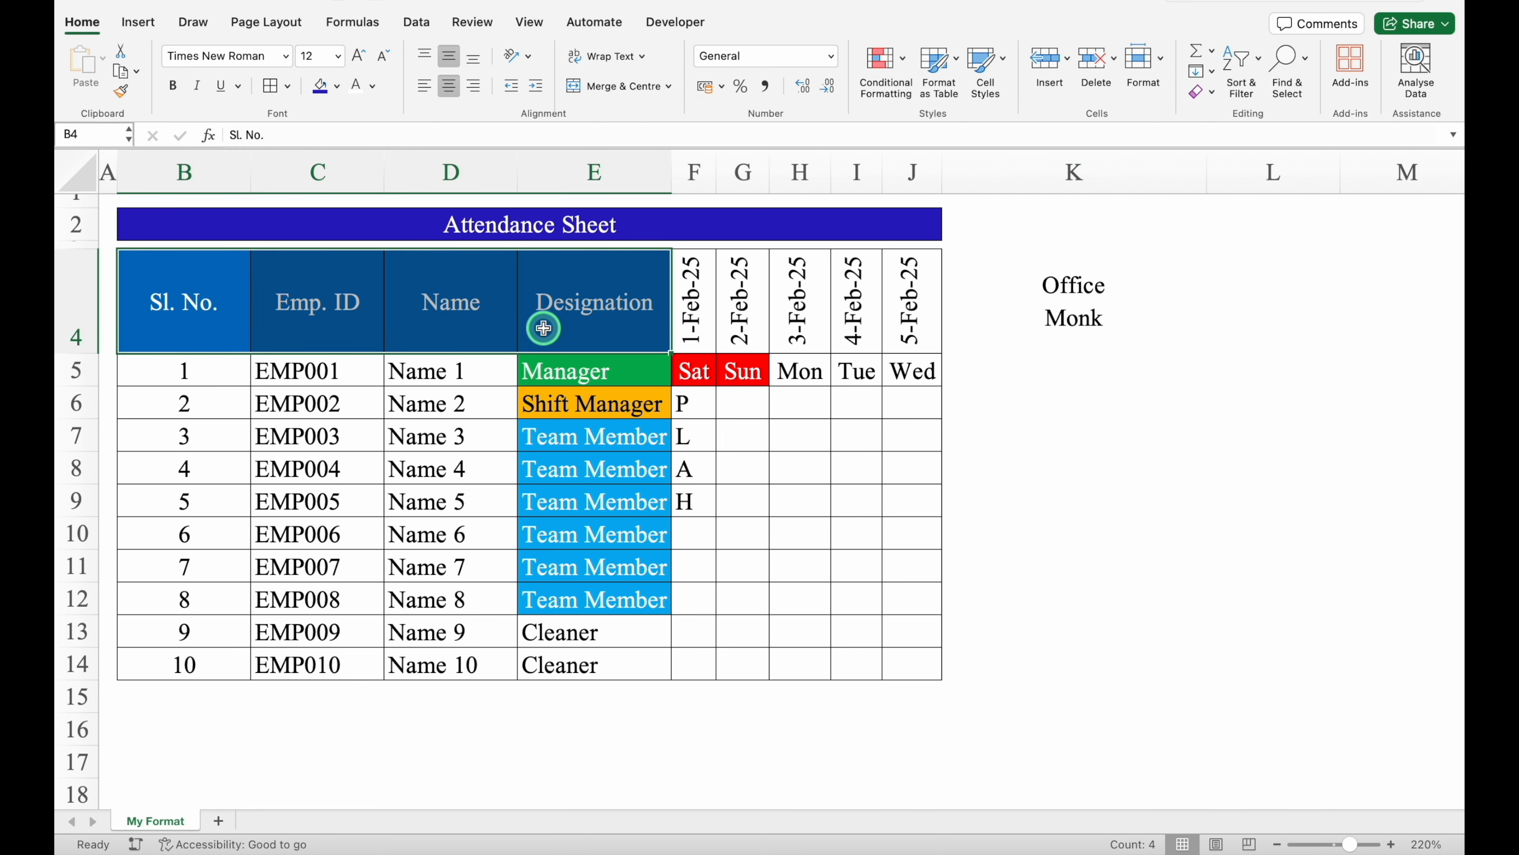
left_click(281, 219)
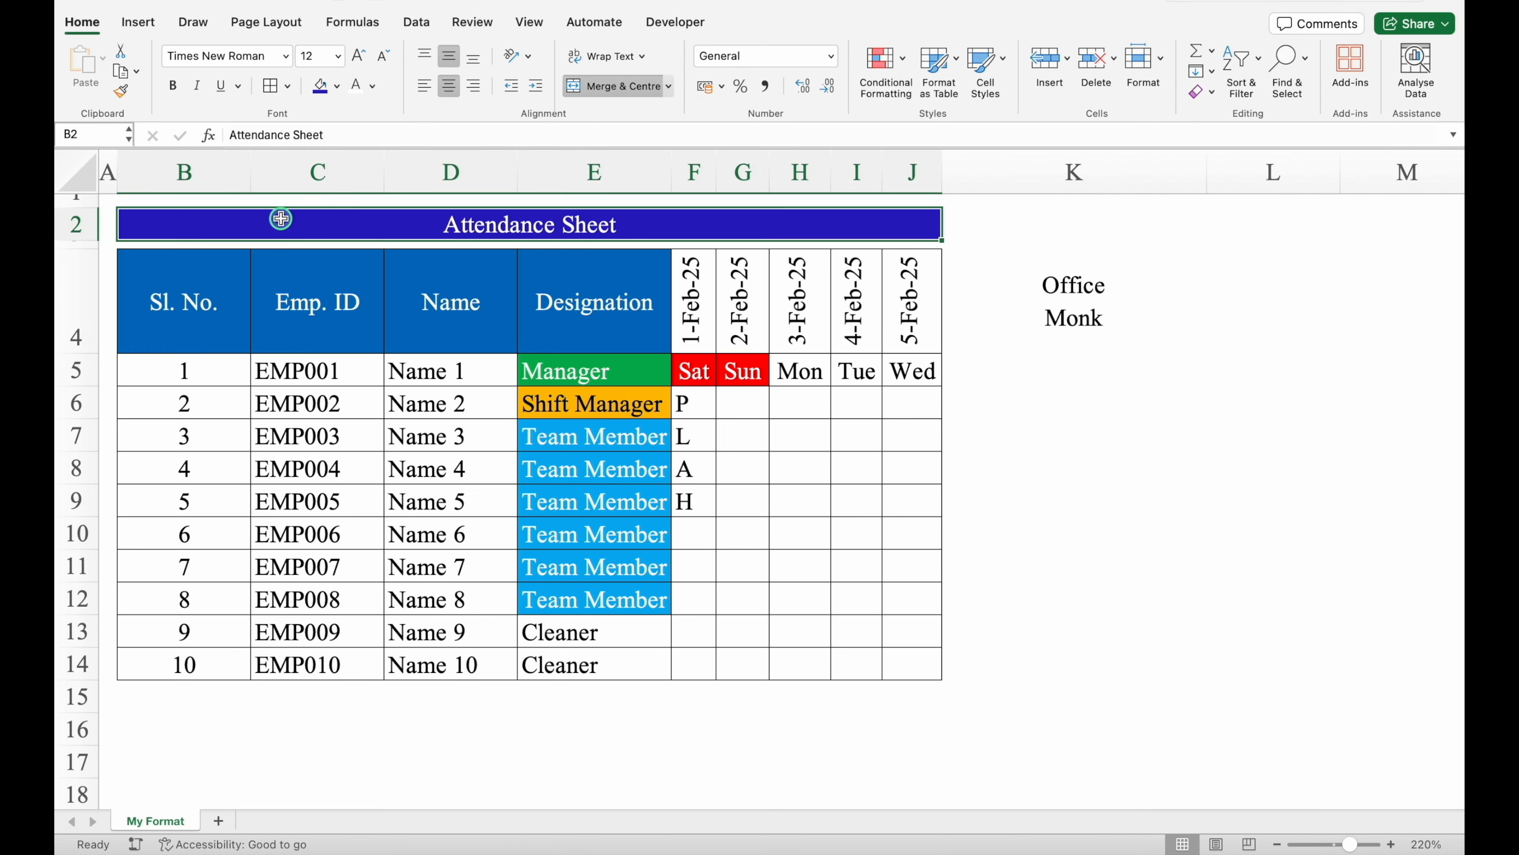
left_click_drag(281, 218, 295, 291)
left_click(284, 56)
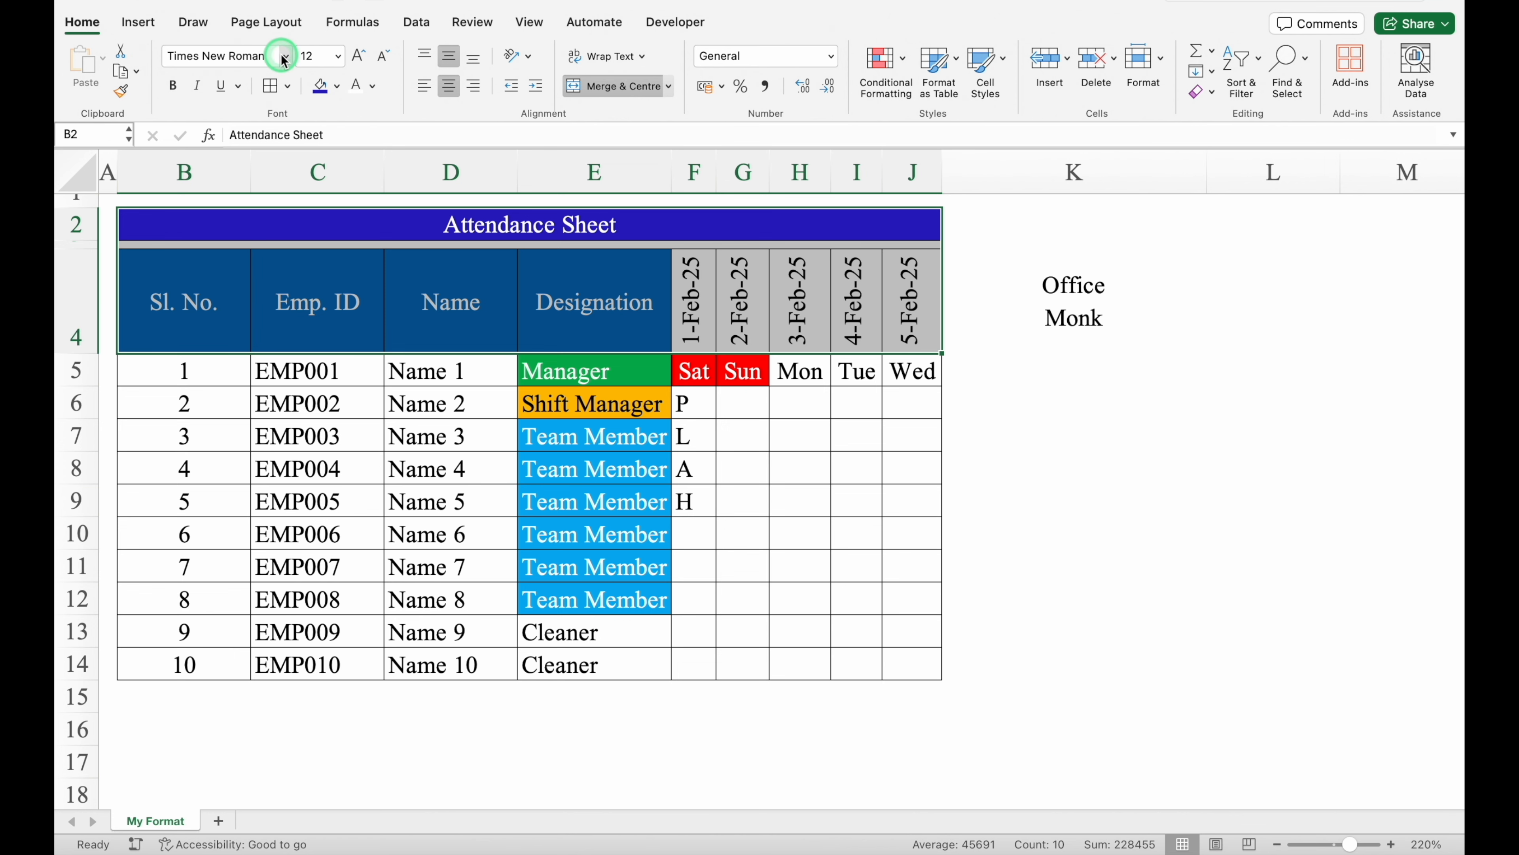
mouse_move(313, 246)
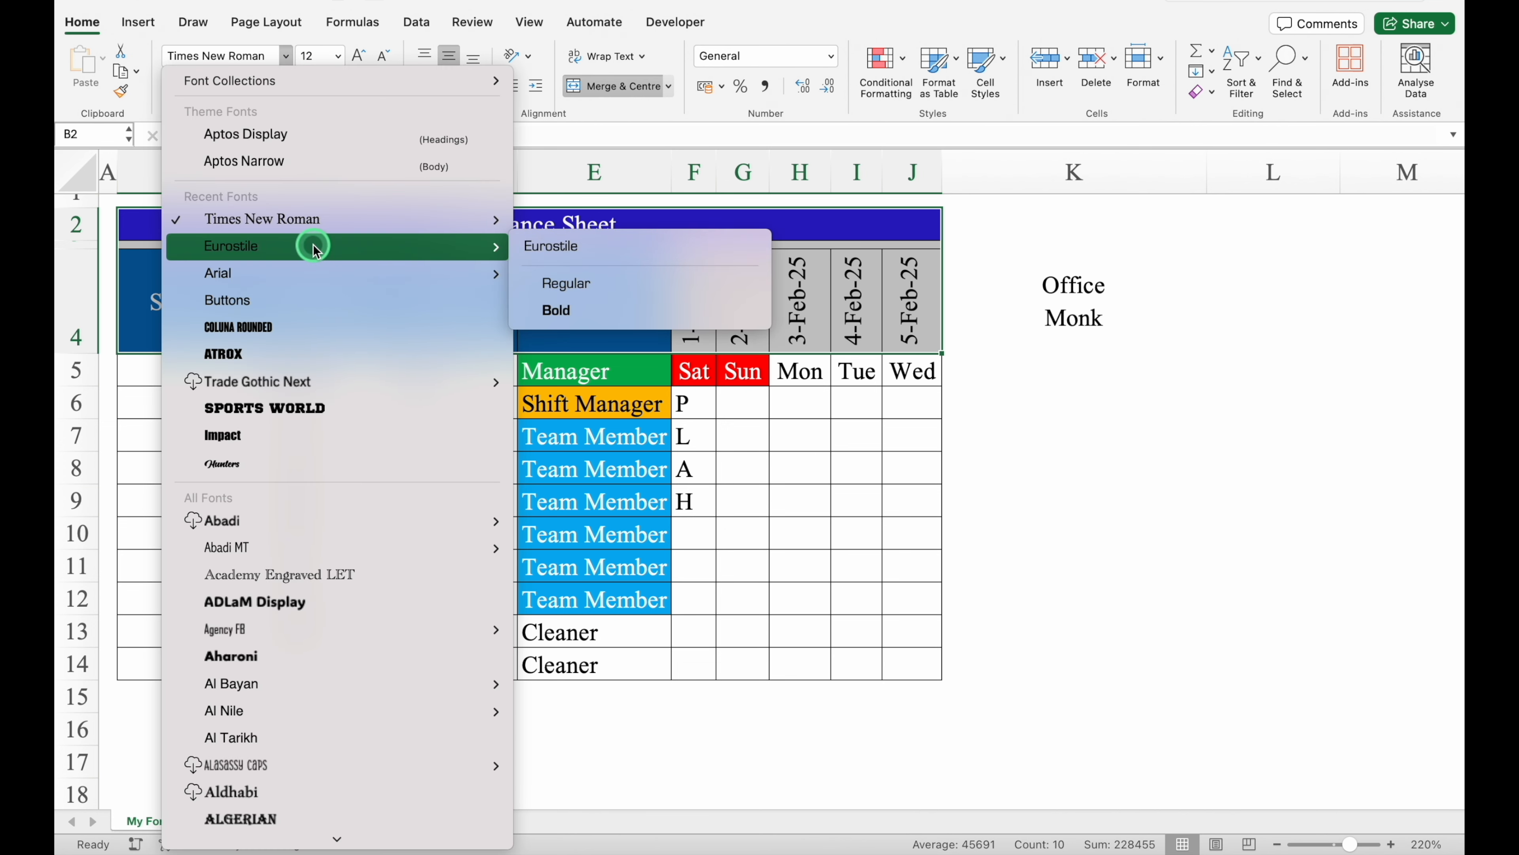
left_click(560, 309)
left_click(999, 444)
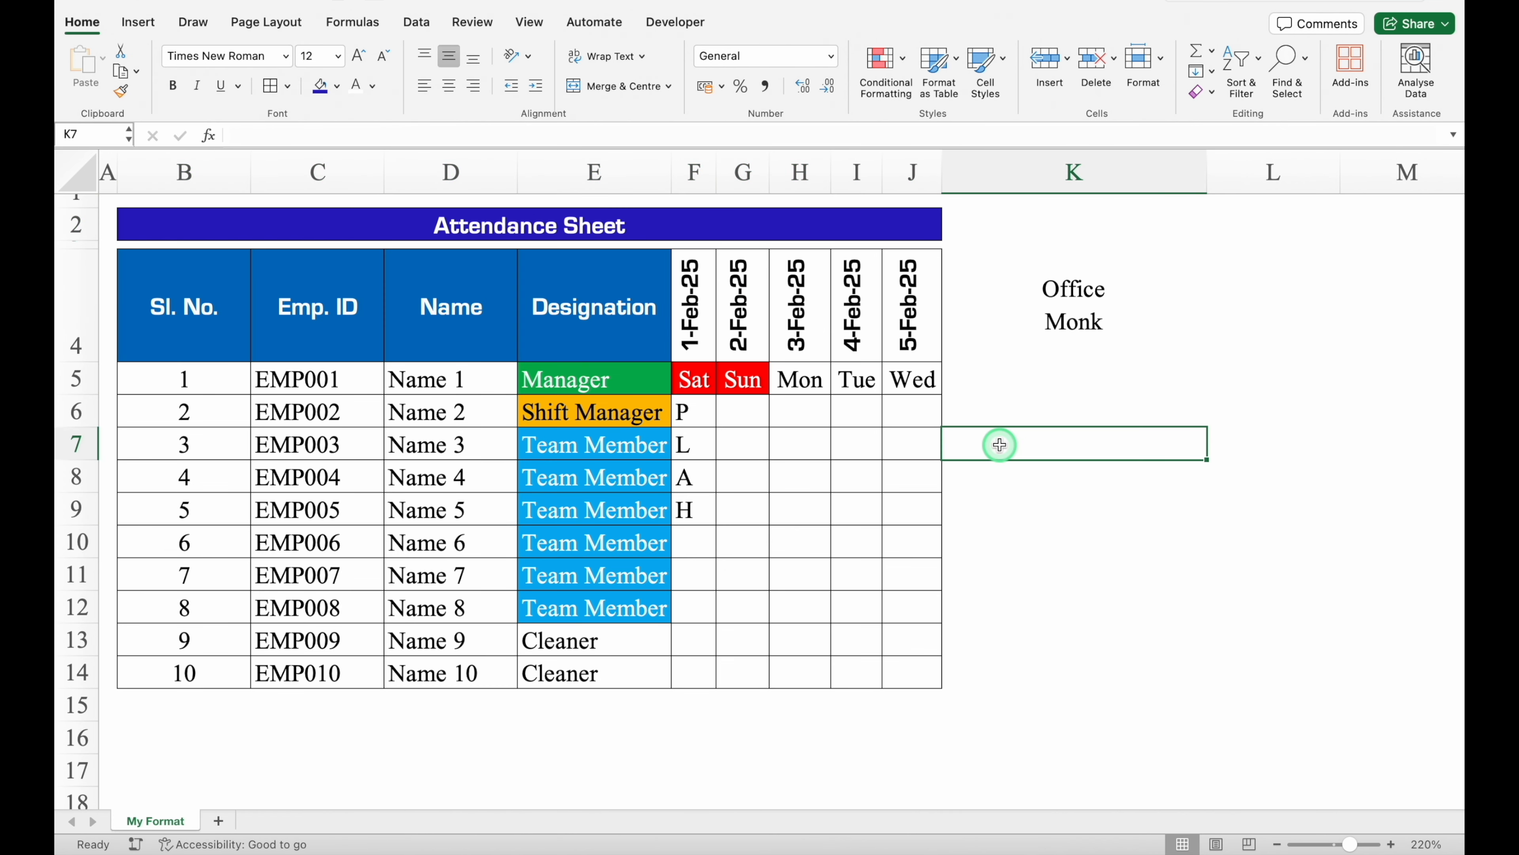